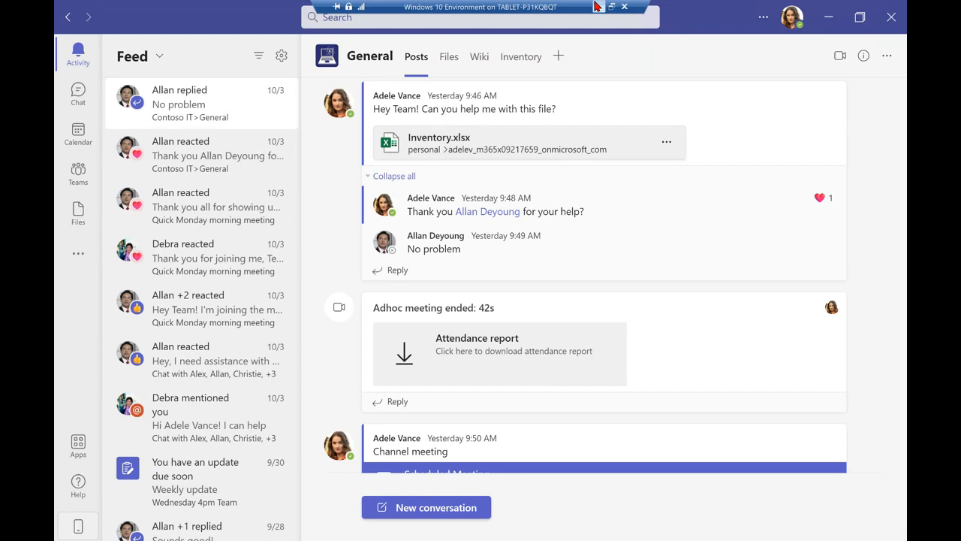
Examine the account menu, the settings and more options, and the search suggestions.
{"action": "mouse_move", "coordinate": [661, 227]}
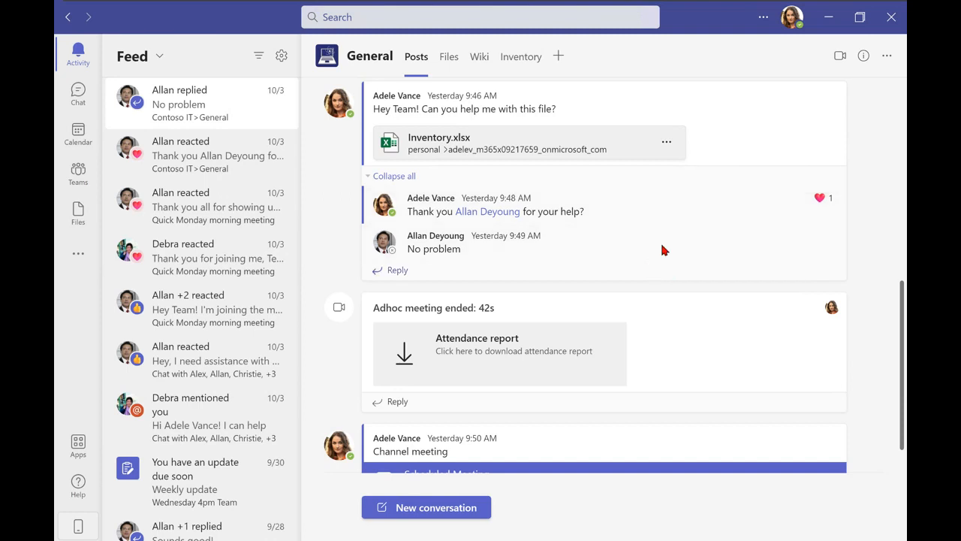
{"action": "left_click", "coordinate": [794, 32]}
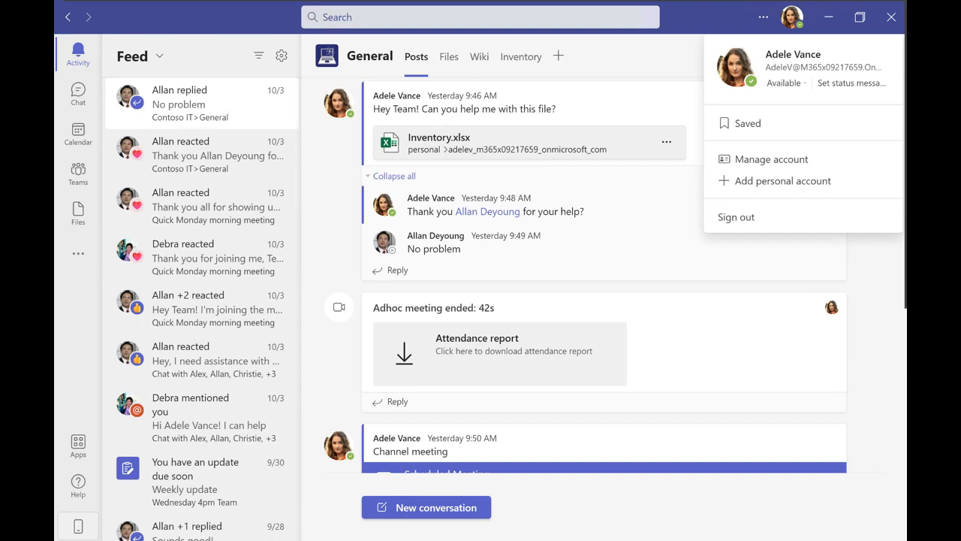
{"action": "left_click", "coordinate": [790, 18]}
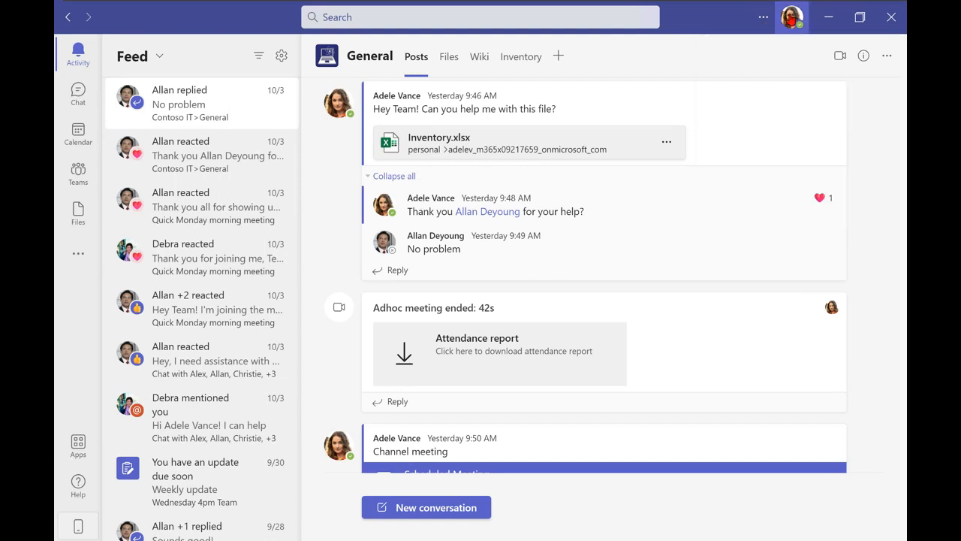
{"action": "mouse_move", "coordinate": [674, 211]}
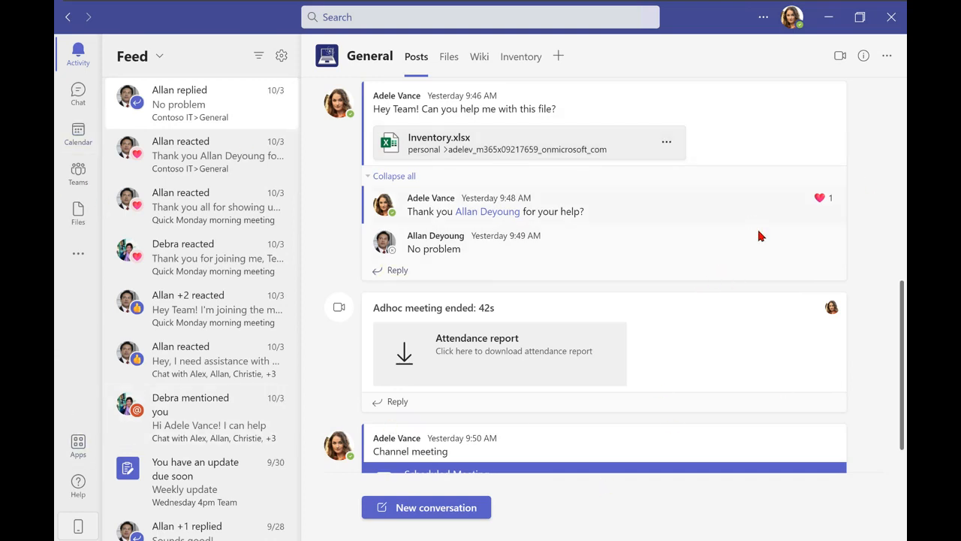
{"action": "left_click", "coordinate": [793, 18]}
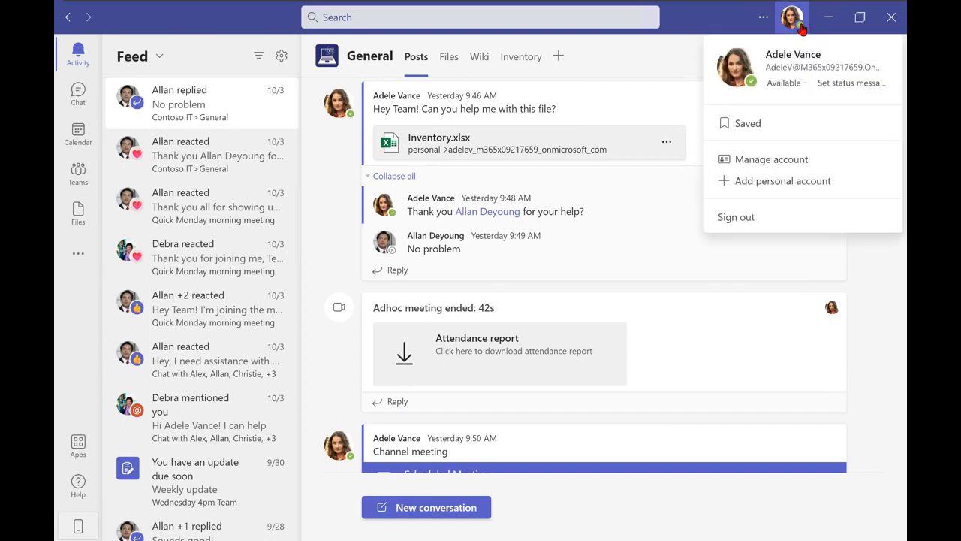
{"action": "left_click", "coordinate": [763, 18]}
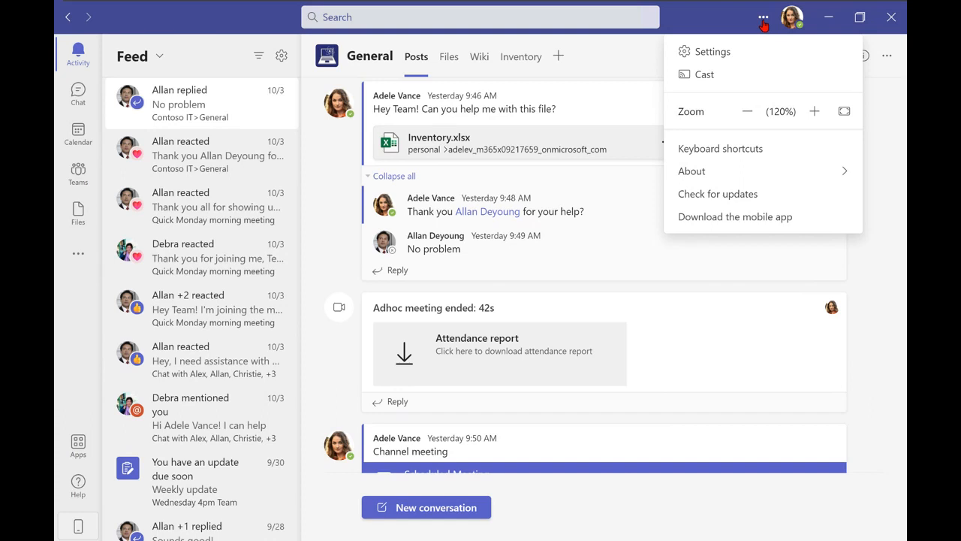
{"action": "left_click", "coordinate": [762, 20]}
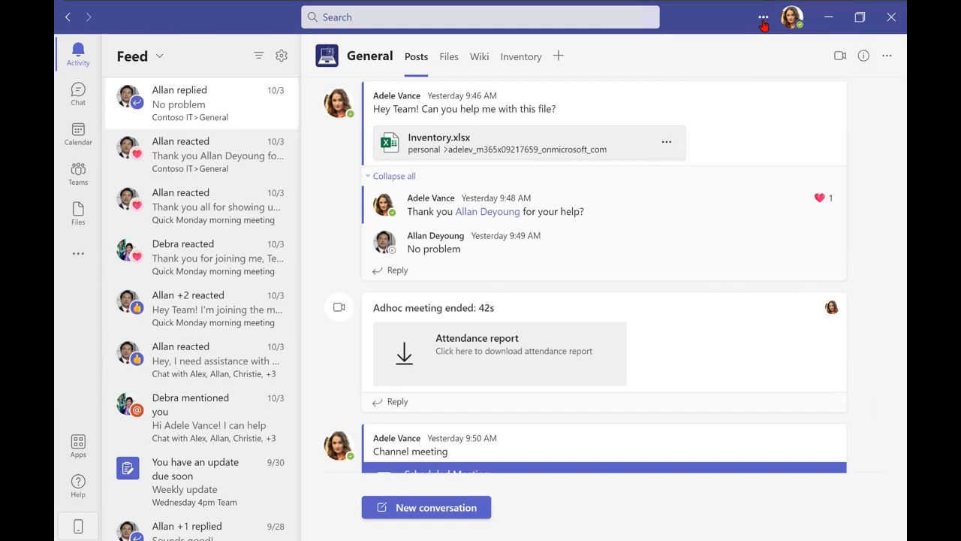
{"action": "left_click", "coordinate": [763, 23]}
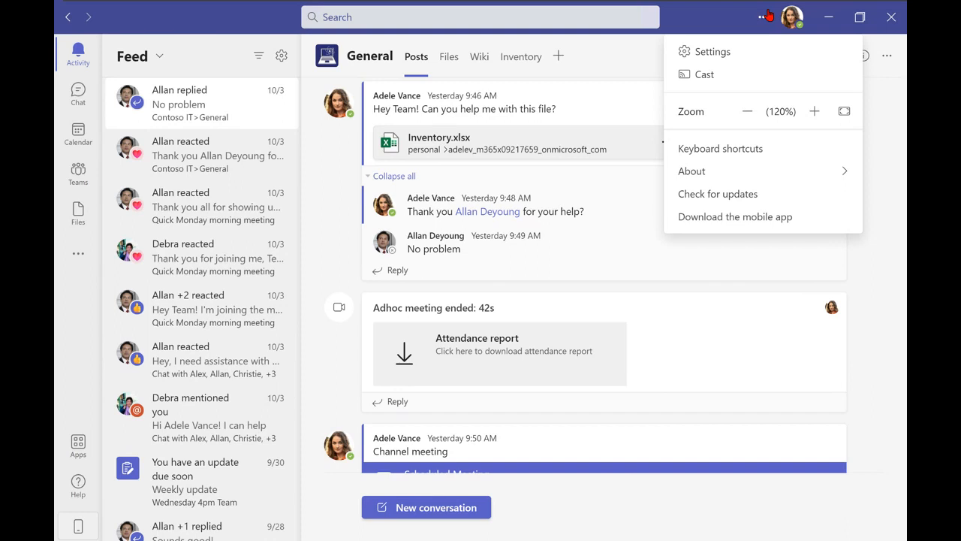
{"action": "left_click", "coordinate": [767, 15]}
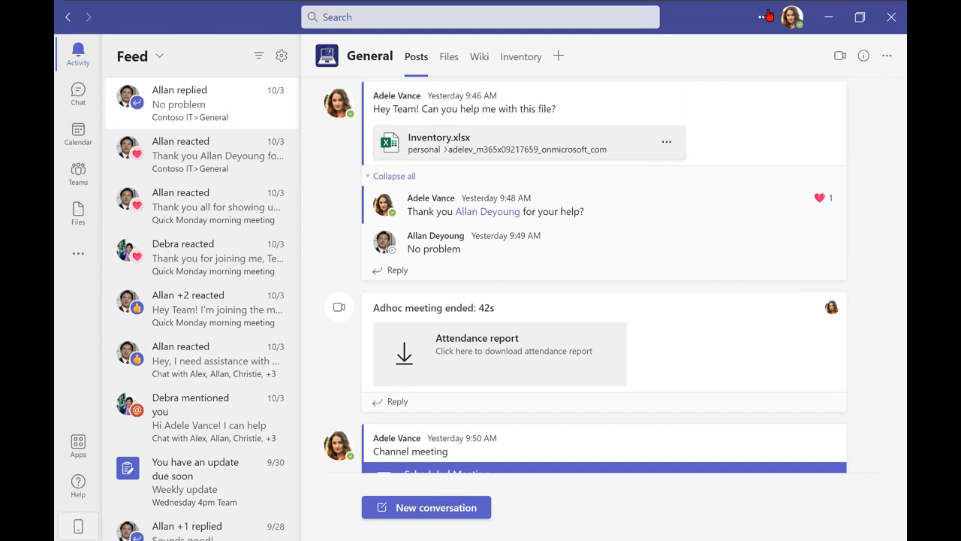
{"action": "left_click", "coordinate": [481, 17]}
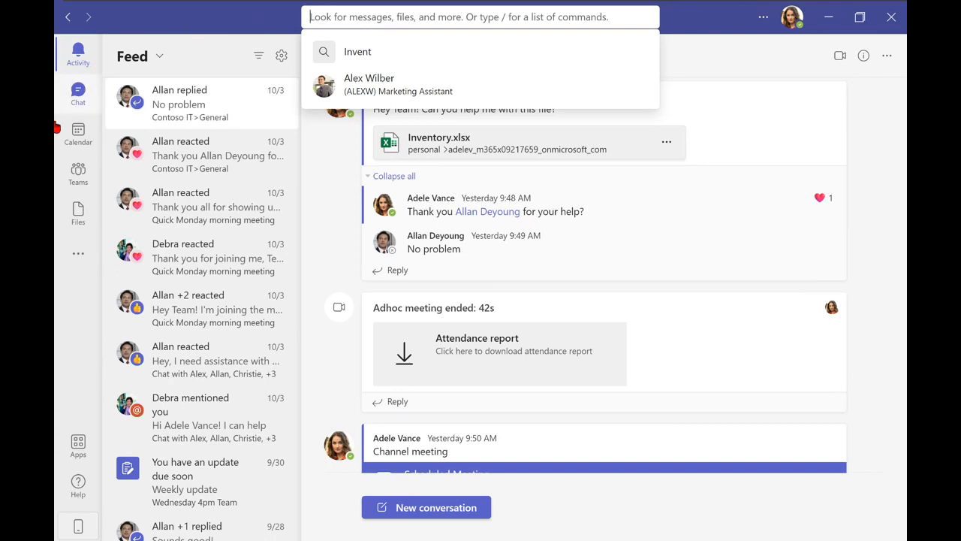
Look through the Activity, Chat, Calendar, Teams and Files sections one after another.
{"action": "left_click", "coordinate": [78, 51]}
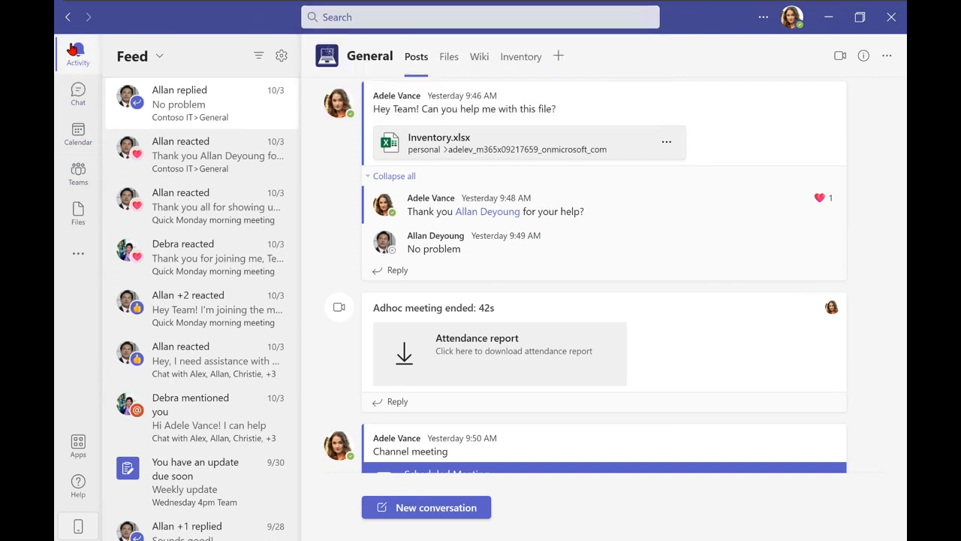
{"action": "left_click", "coordinate": [75, 92]}
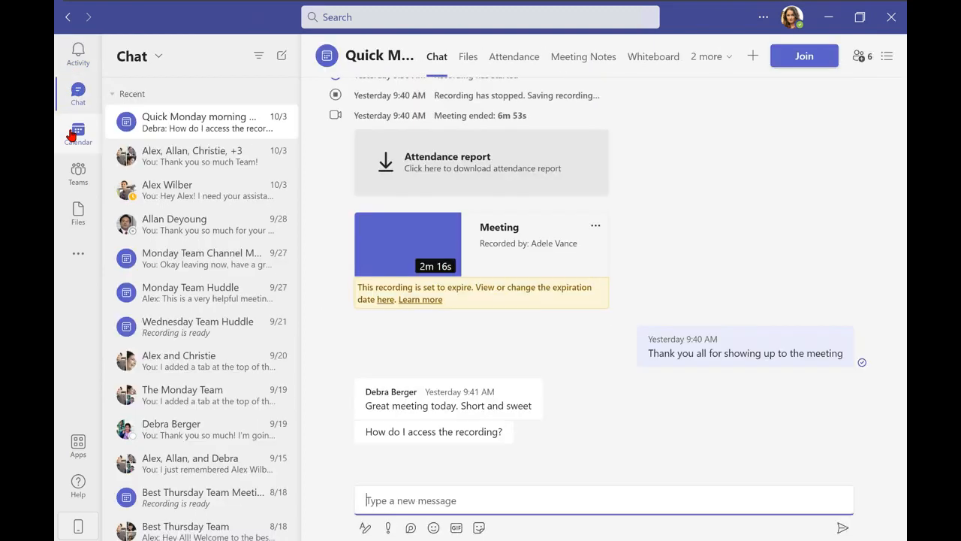
{"action": "left_click", "coordinate": [75, 134]}
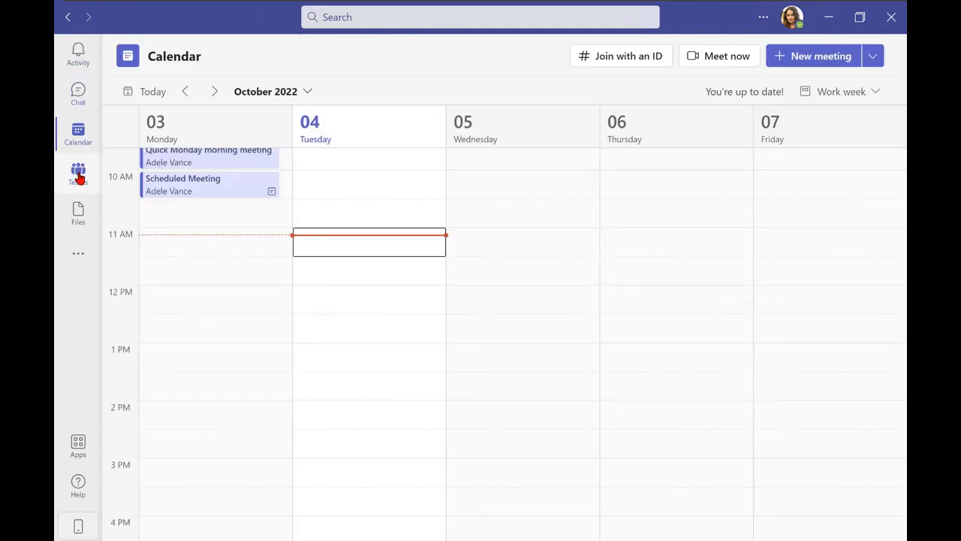
{"action": "left_click", "coordinate": [79, 177]}
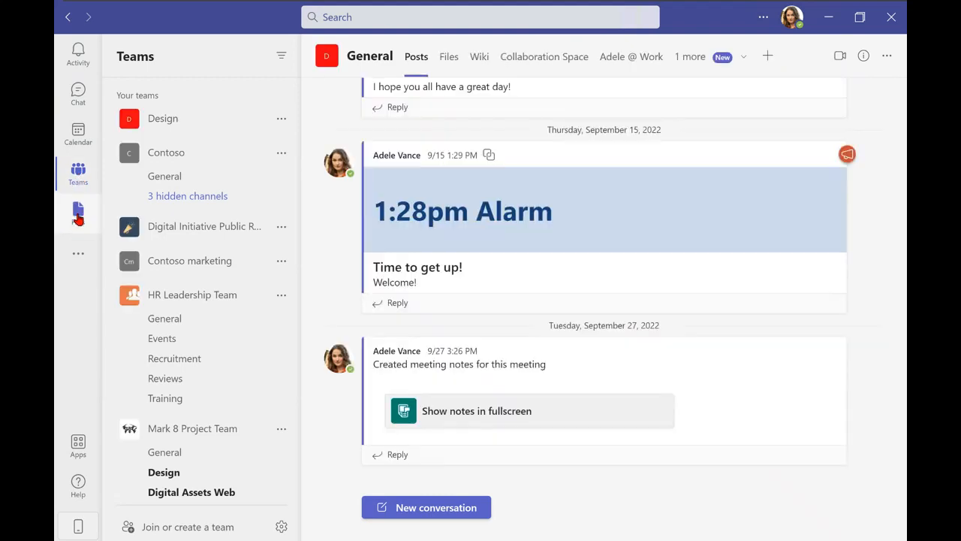
{"action": "left_click", "coordinate": [78, 216]}
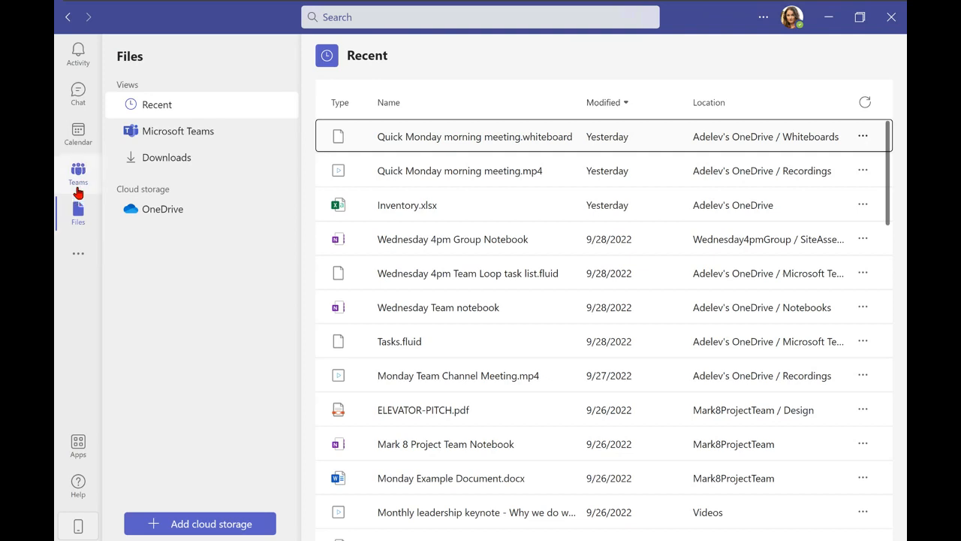
Try to reorder Teams and Calendar in the app bar, and return to the Chat section.
{"action": "left_click_drag", "start_coordinate": [78, 184], "coordinate": [79, 213]}
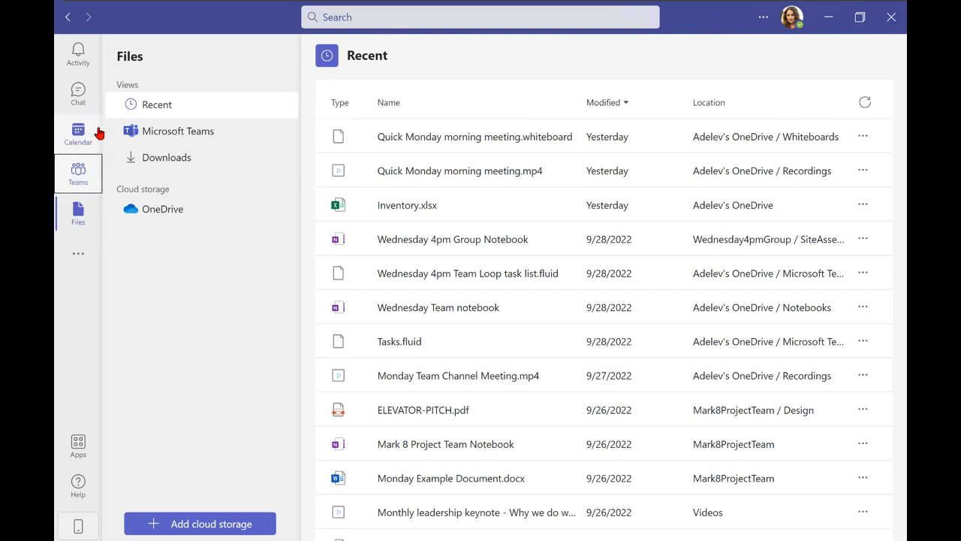
{"action": "left_click_drag", "start_coordinate": [73, 136], "coordinate": [75, 145]}
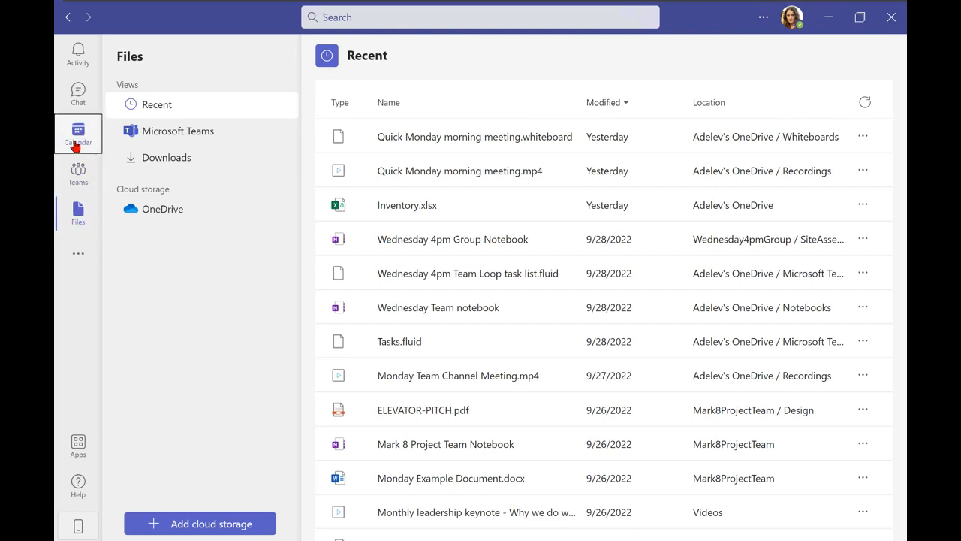
{"action": "left_click", "coordinate": [75, 143]}
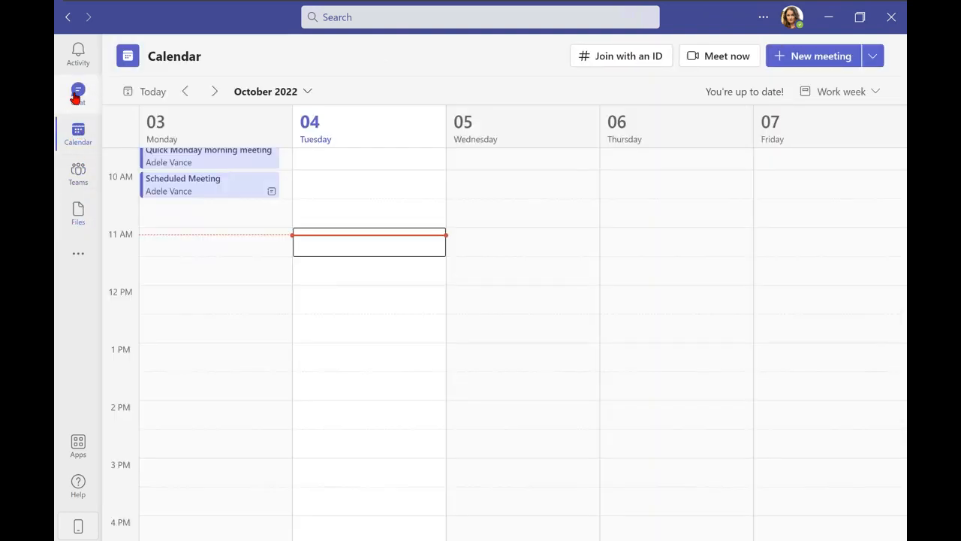
{"action": "left_click", "coordinate": [77, 94]}
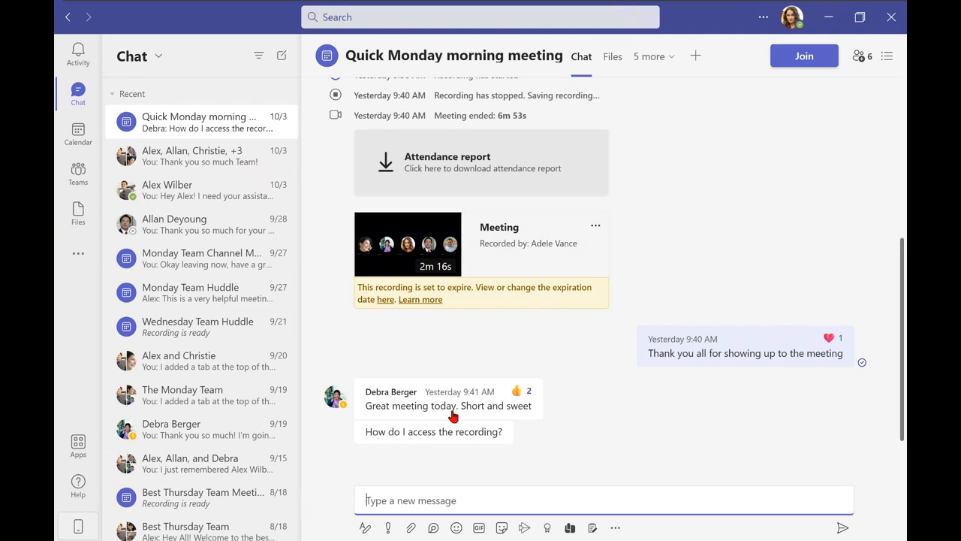
View the available presence statuses and the status message editor in the account menu, and return to the account overview.
{"action": "left_click", "coordinate": [786, 28]}
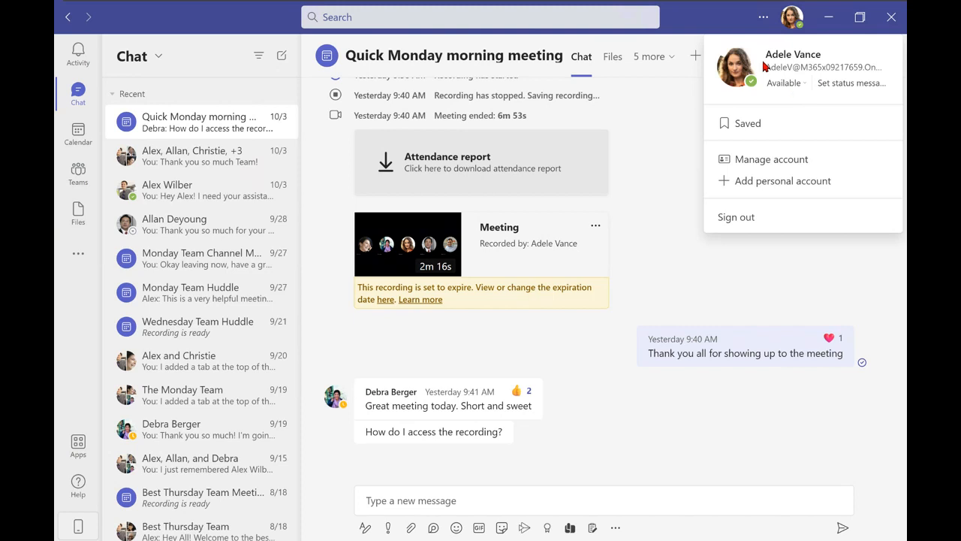
{"action": "left_click", "coordinate": [804, 86]}
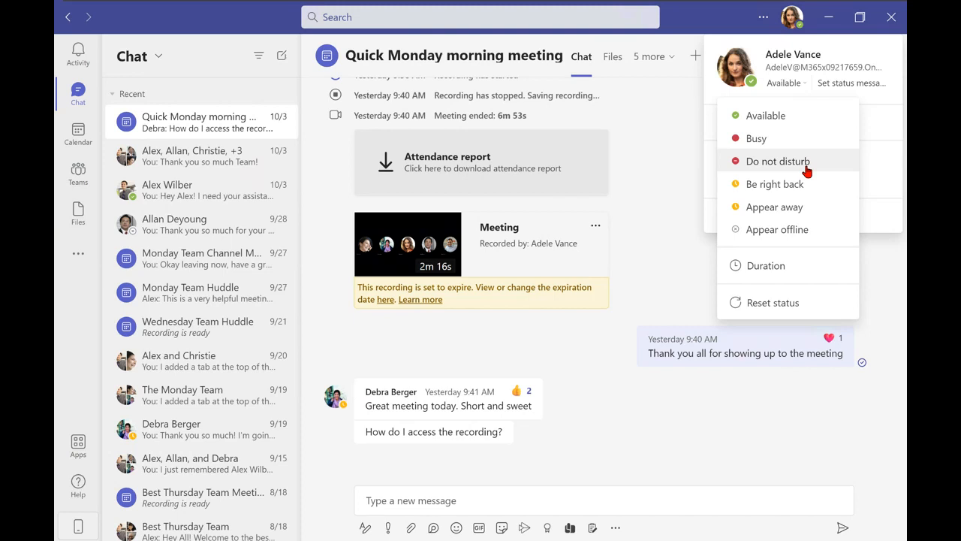
{"action": "left_click", "coordinate": [841, 85]}
{"action": "left_click", "coordinate": [734, 55]}
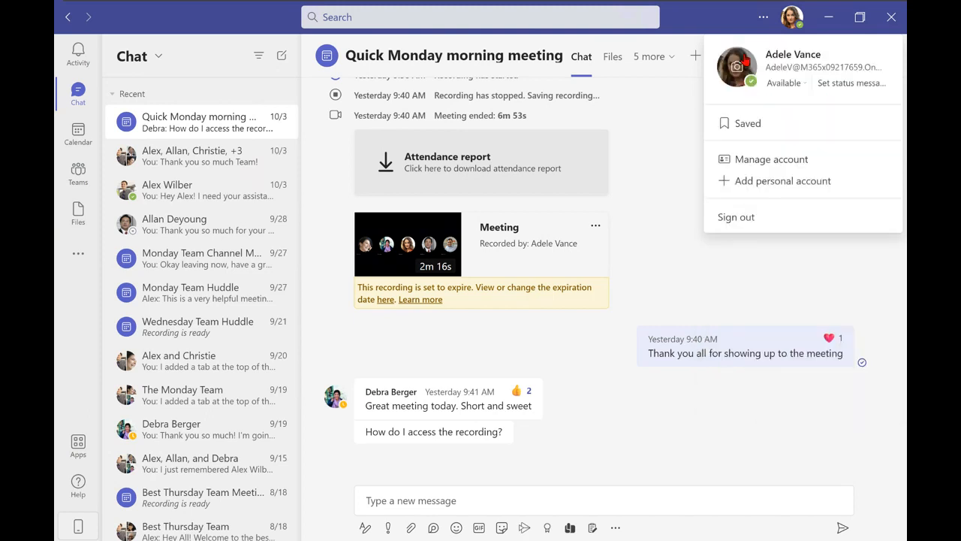
Open the duration settings for the presence status and select Appear away as the status.
{"action": "left_click", "coordinate": [783, 84]}
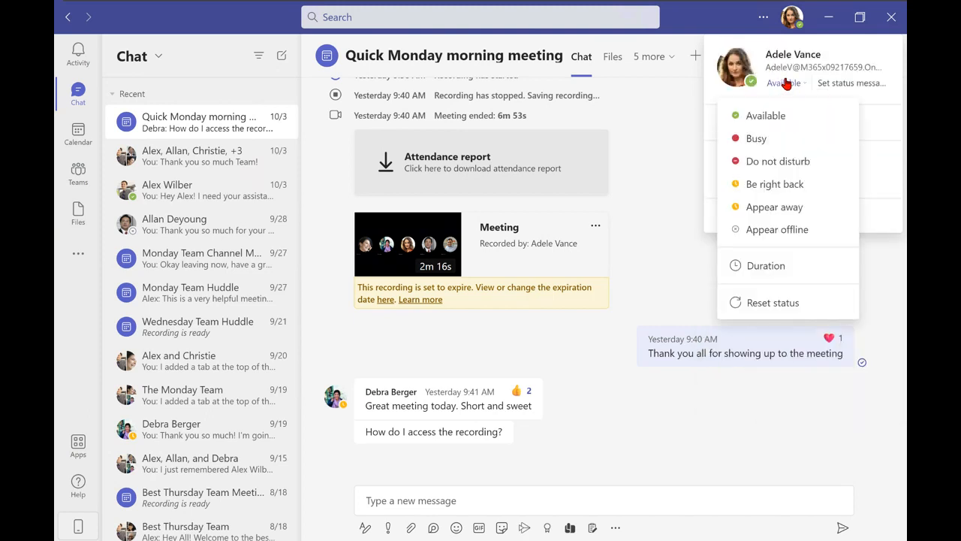
{"action": "left_click", "coordinate": [753, 269]}
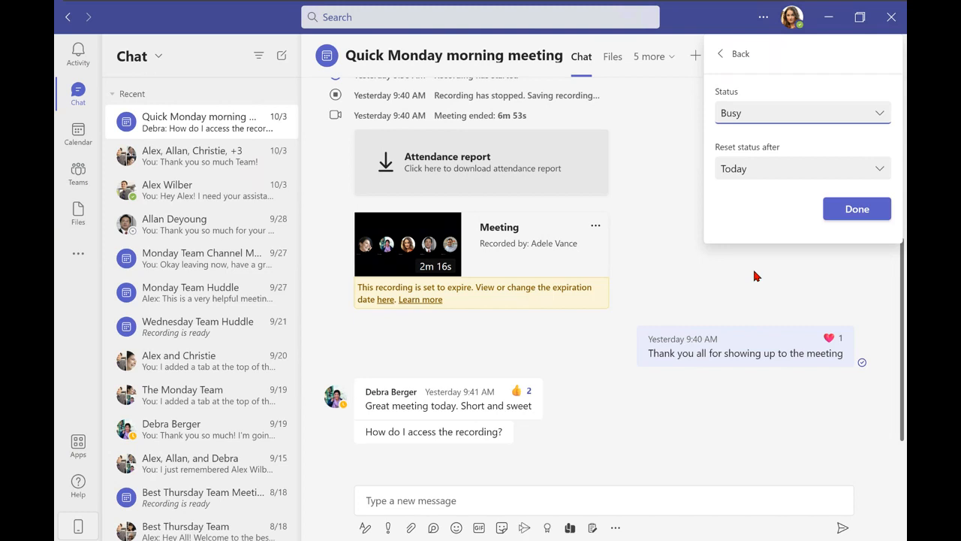
{"action": "left_click", "coordinate": [778, 114]}
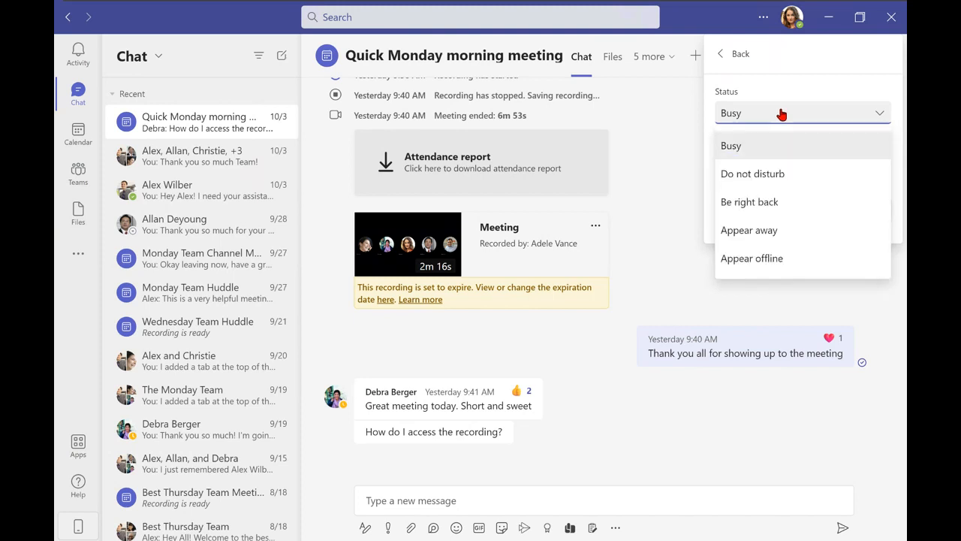
{"action": "left_click", "coordinate": [805, 230]}
Choose a custom reset time for the status and view its date and time choices.
{"action": "left_click", "coordinate": [812, 168]}
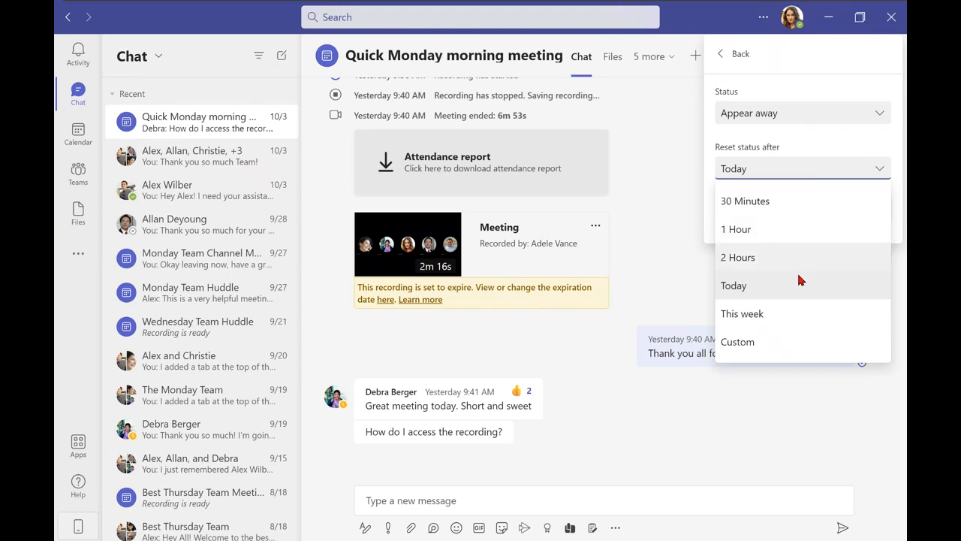
{"action": "left_click", "coordinate": [780, 348]}
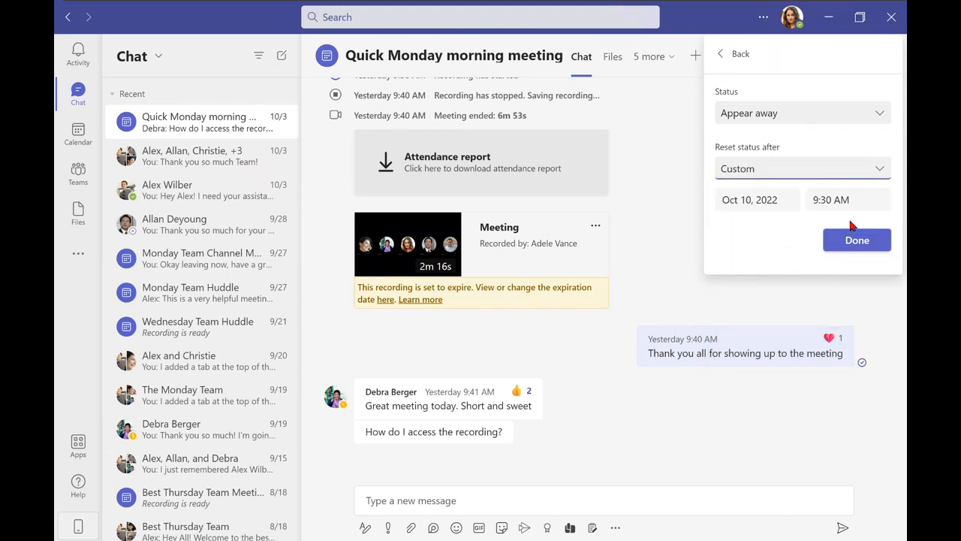
{"action": "left_click", "coordinate": [778, 197]}
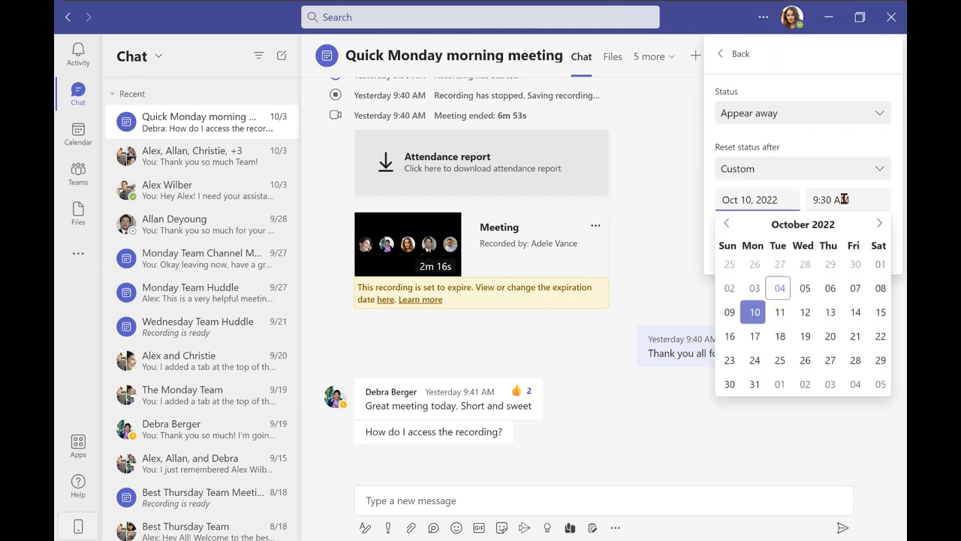
{"action": "left_click", "coordinate": [843, 199]}
Set the Appear away status to reset after 1 Hour and save it.
{"action": "left_click", "coordinate": [806, 169]}
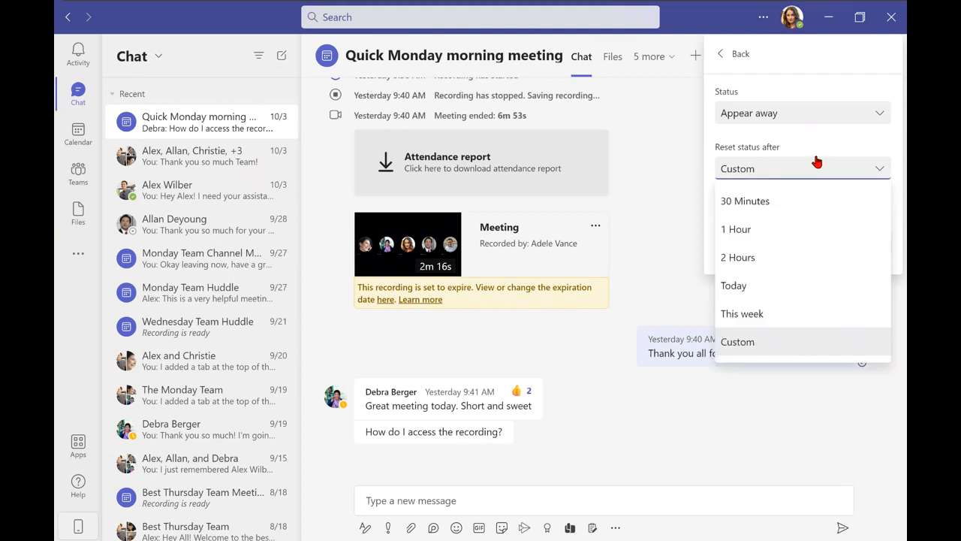
{"action": "left_click", "coordinate": [791, 229]}
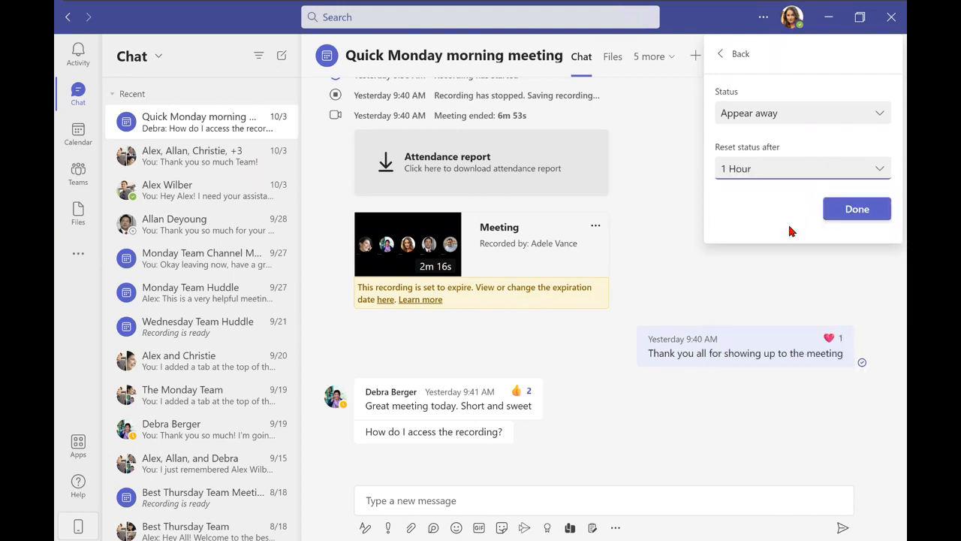
{"action": "left_click", "coordinate": [864, 216]}
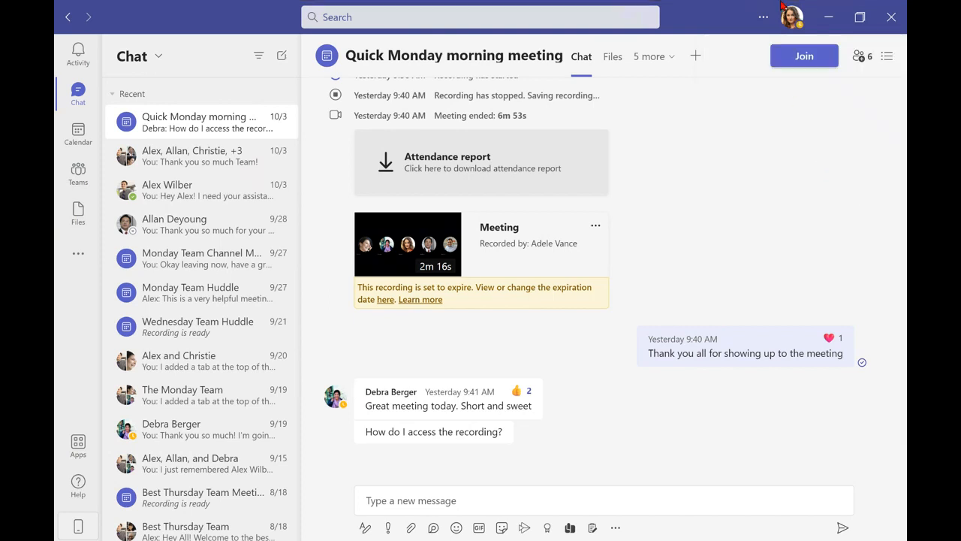
{"action": "left_click", "coordinate": [790, 29]}
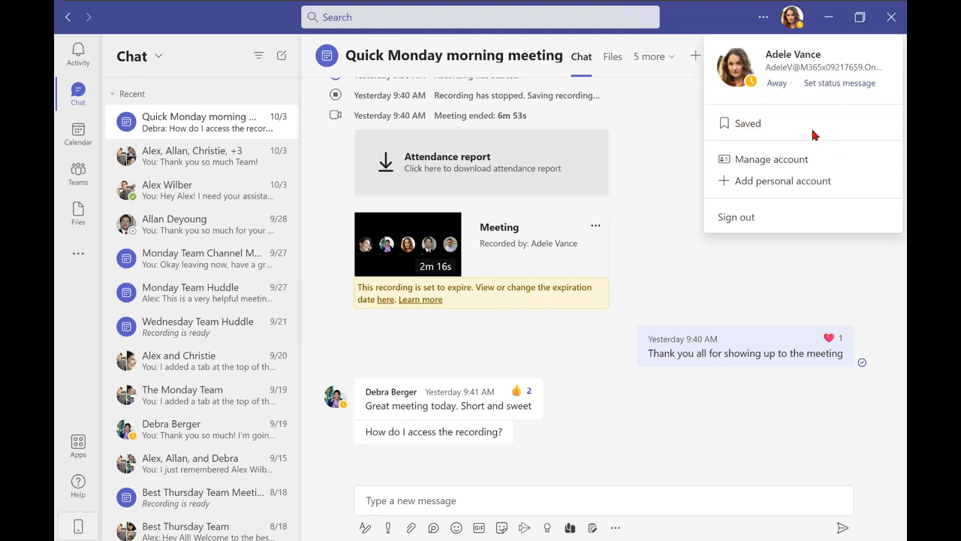
{"action": "left_click", "coordinate": [833, 89]}
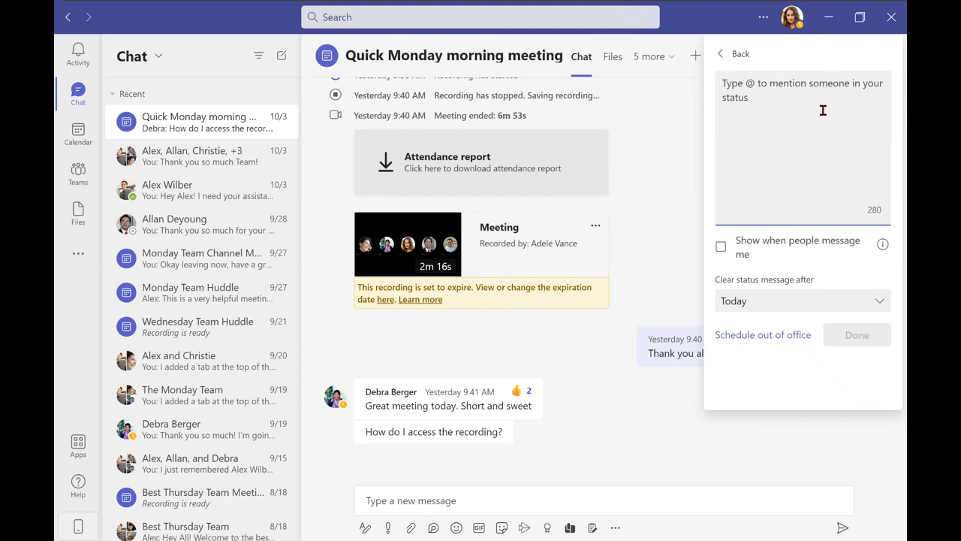
{"action": "type", "text": "Away"}
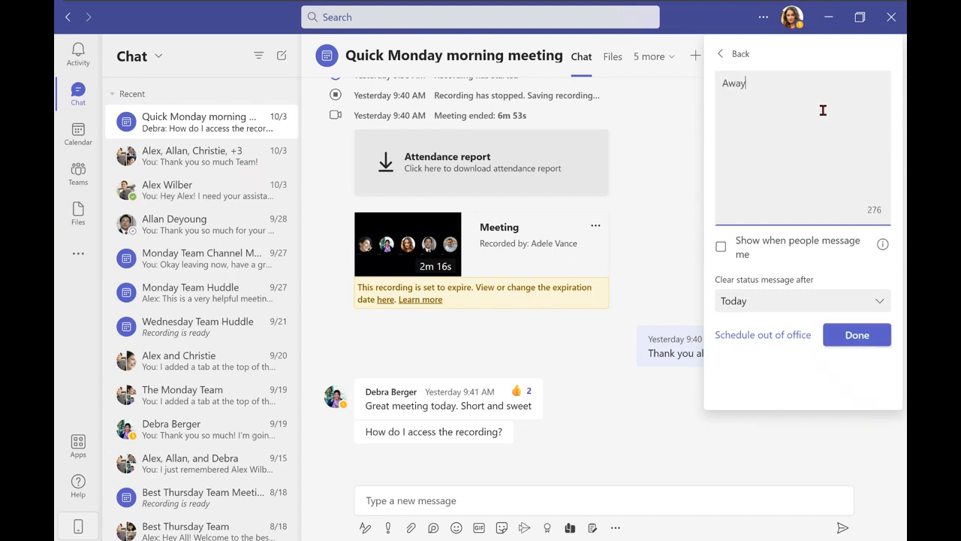
{"action": "type", "text": " at lunch. Please conc"}
{"action": "type", "text": "act"}
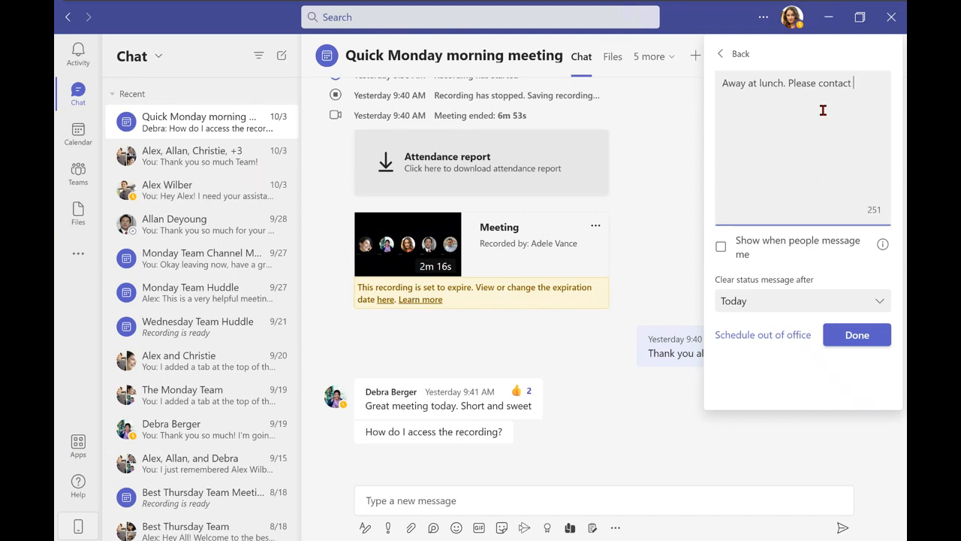
{"action": "type", "text": "@Alex"}
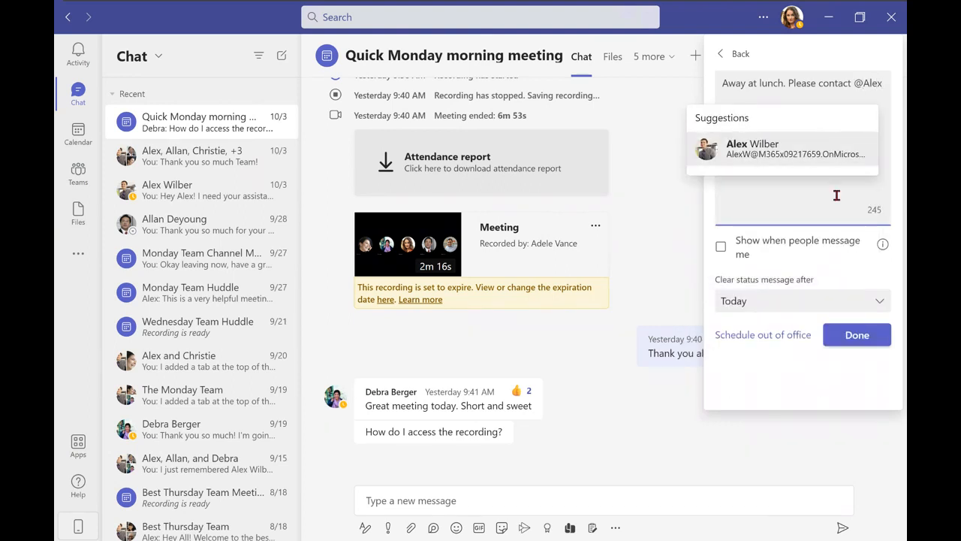
{"action": "left_click", "coordinate": [839, 152]}
{"action": "type", "text": "fo"}
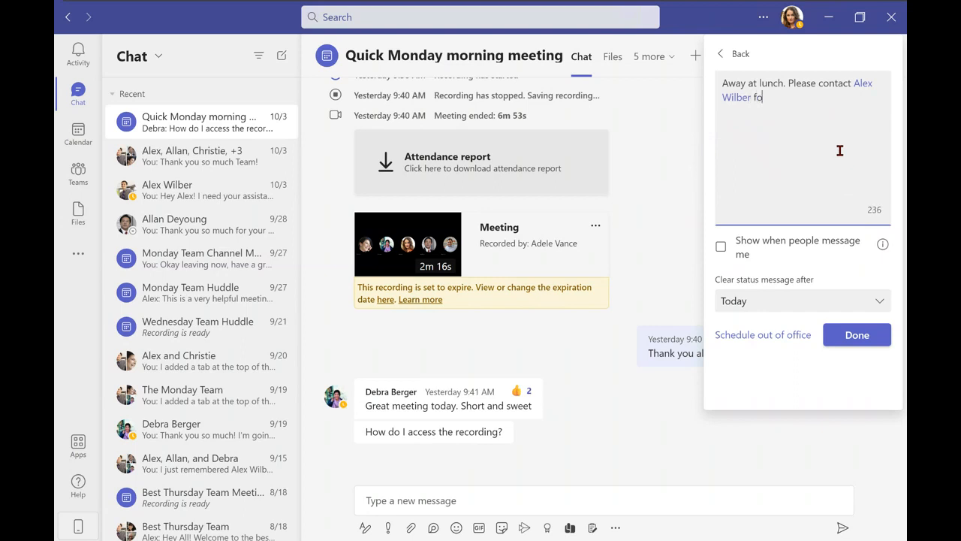
{"action": "type", "text": "r emergencies"}
Set the status message to clear after 1 Hour and save it.
{"action": "left_click", "coordinate": [766, 305]}
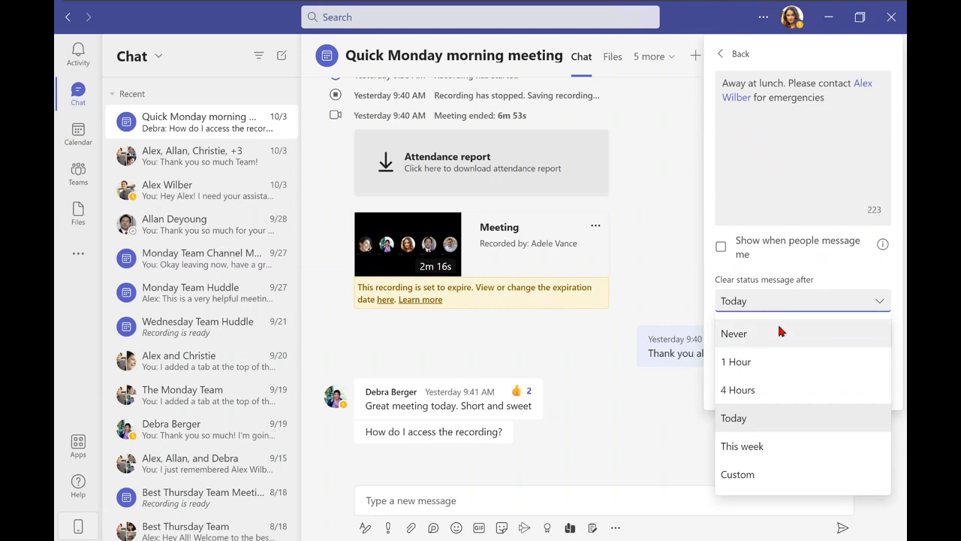
{"action": "left_click", "coordinate": [779, 362]}
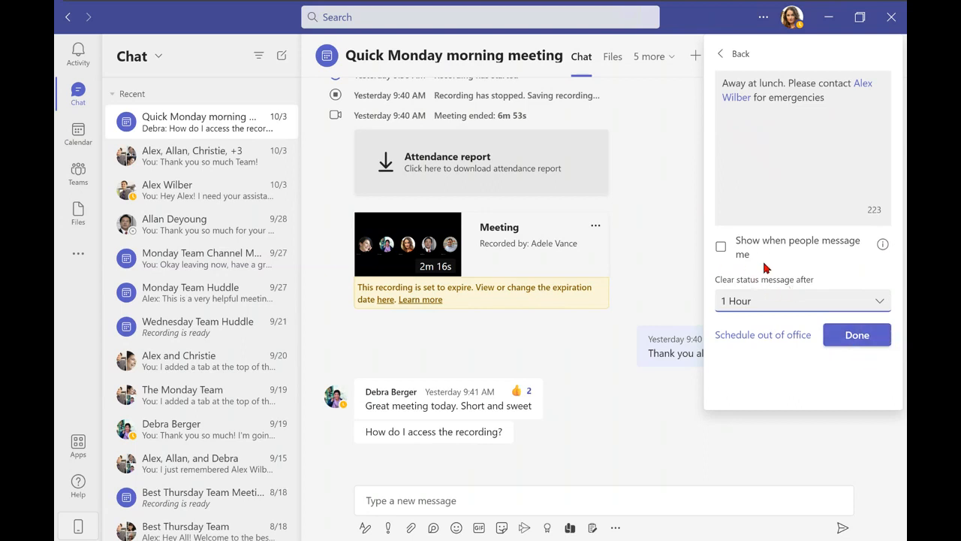
{"action": "left_click", "coordinate": [851, 345]}
{"action": "left_click", "coordinate": [851, 346]}
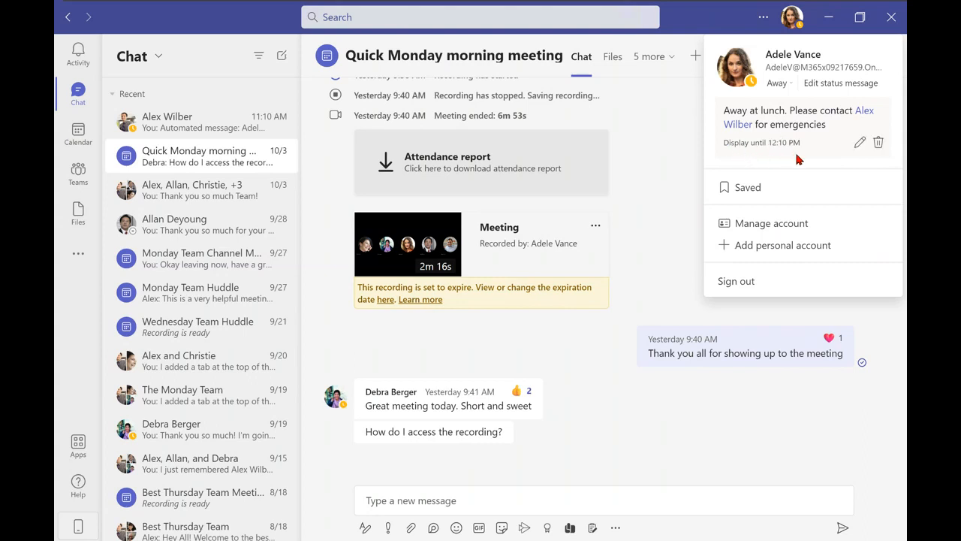
Delete the lunch status message and set the presence status to Available.
{"action": "mouse_move", "coordinate": [780, 157]}
{"action": "left_click", "coordinate": [880, 144]}
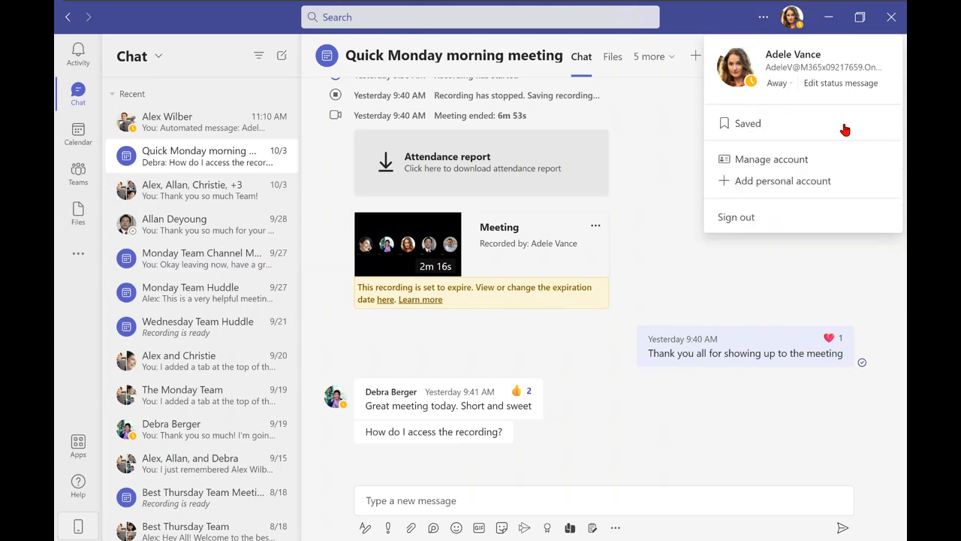
{"action": "left_click", "coordinate": [780, 84]}
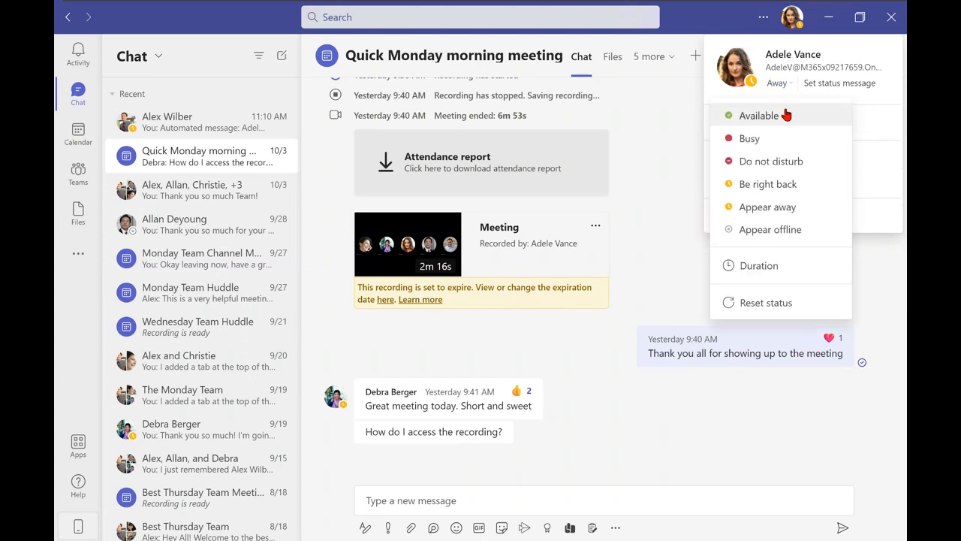
{"action": "left_click", "coordinate": [786, 114]}
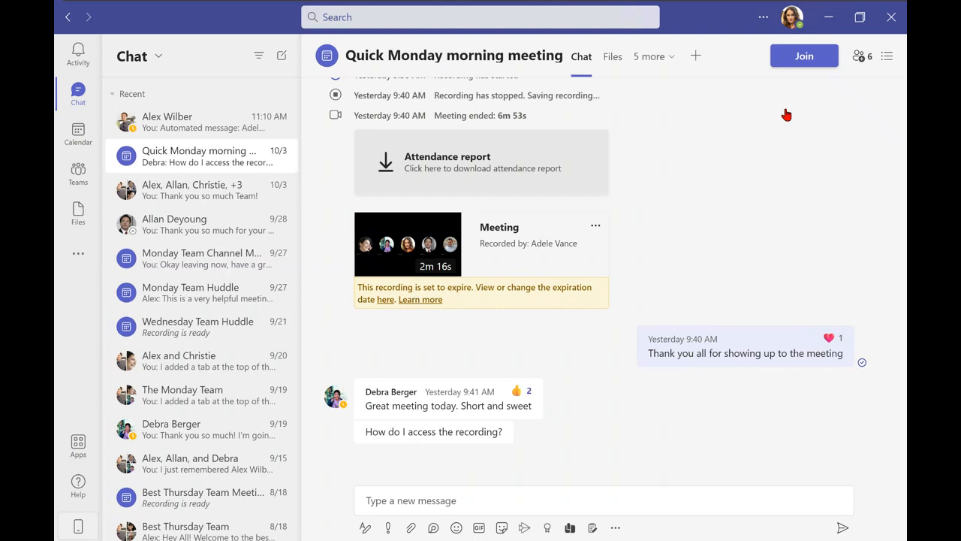
Open the application settings, apply the Dark theme, and return to the chat to view it.
{"action": "left_click", "coordinate": [763, 18]}
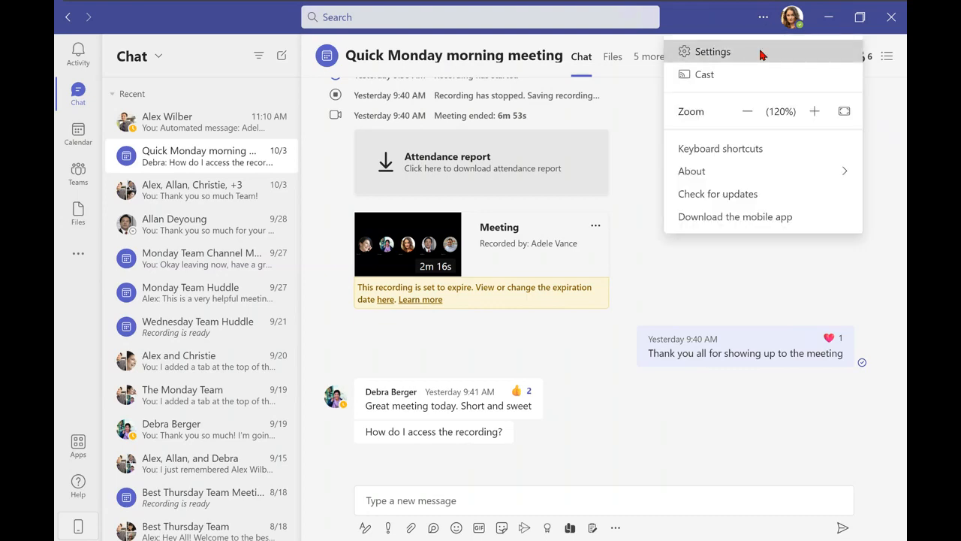
{"action": "left_click", "coordinate": [762, 55]}
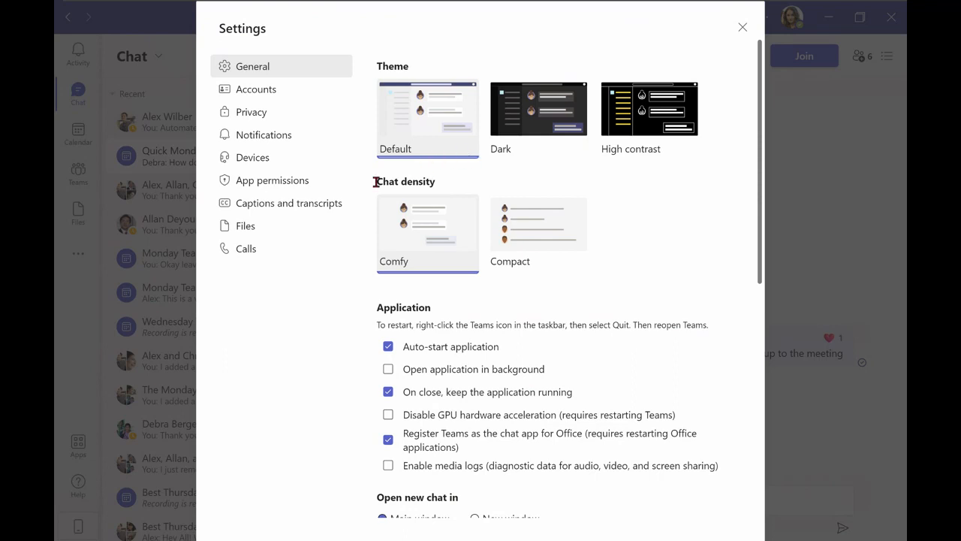
{"action": "left_click", "coordinate": [553, 135]}
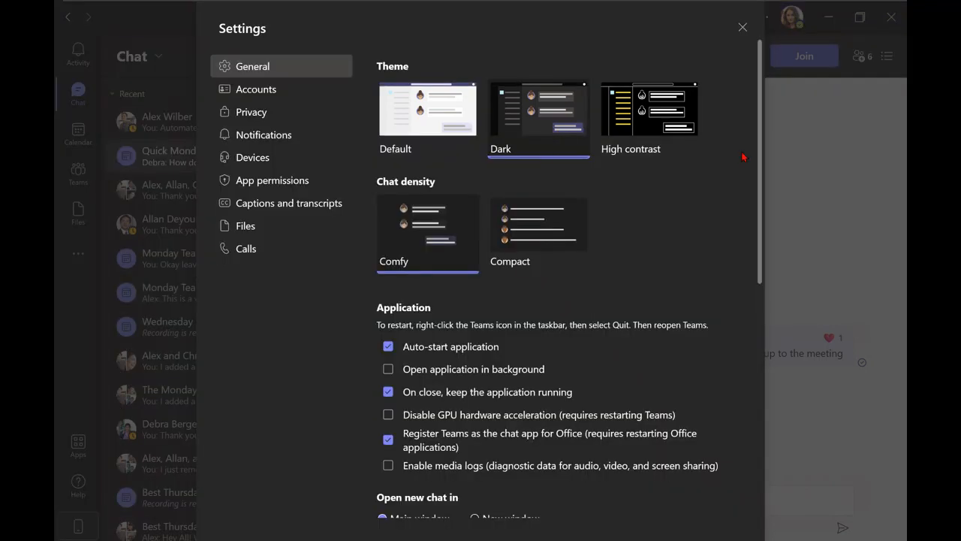
{"action": "left_click", "coordinate": [743, 29]}
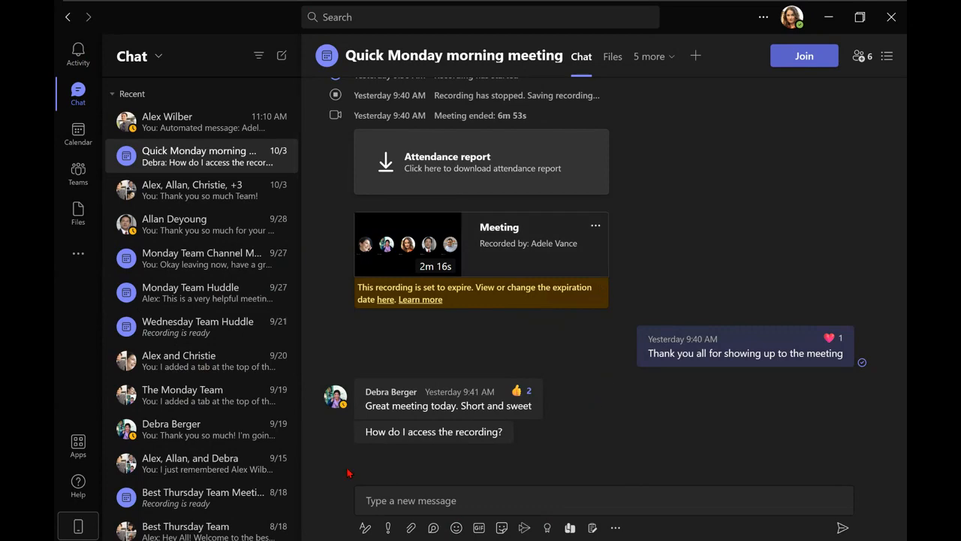
Switch the theme to High contrast in the general settings and return to the chat to view it.
{"action": "left_click", "coordinate": [758, 21]}
{"action": "left_click", "coordinate": [742, 54]}
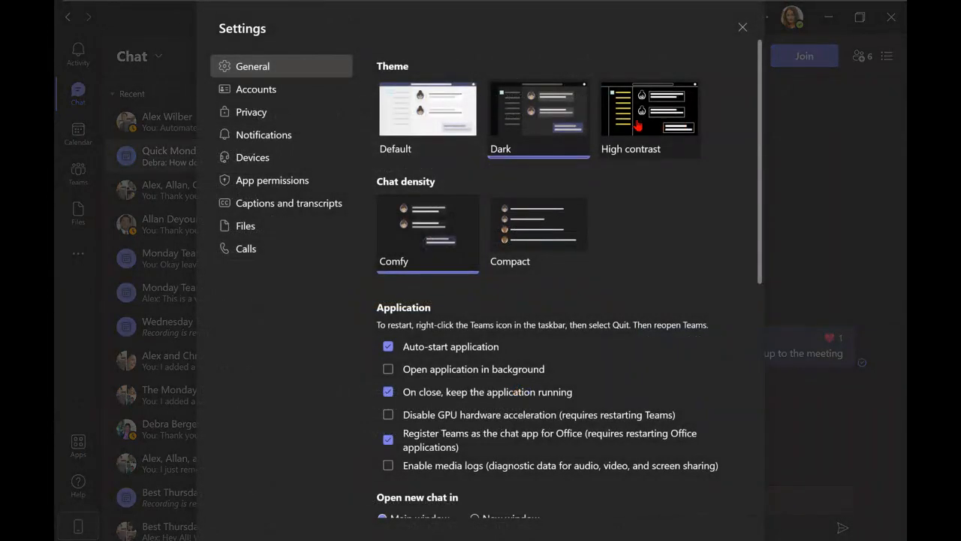
{"action": "left_click", "coordinate": [636, 124]}
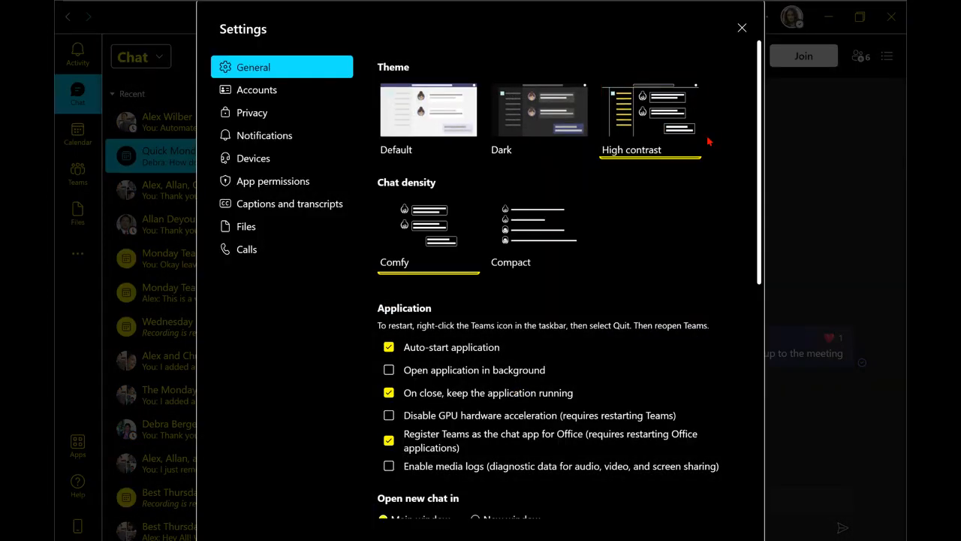
{"action": "left_click", "coordinate": [742, 29]}
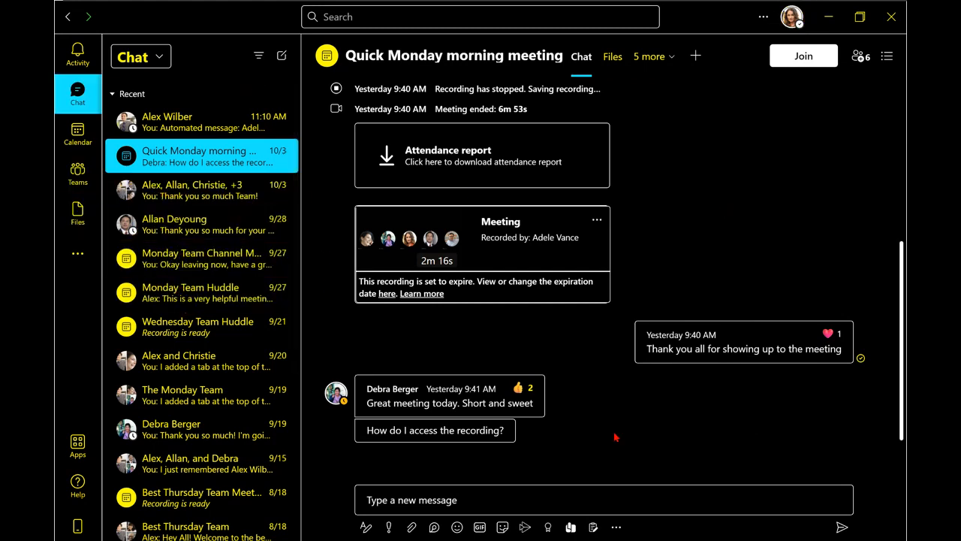
Set the theme to Default in the general settings.
{"action": "left_click", "coordinate": [764, 20]}
{"action": "left_click", "coordinate": [716, 53]}
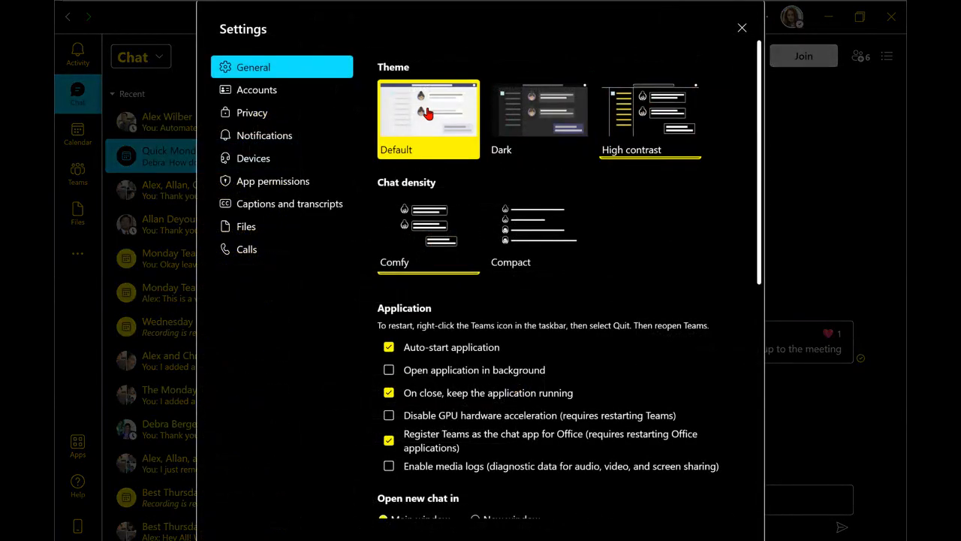
{"action": "left_click", "coordinate": [426, 112]}
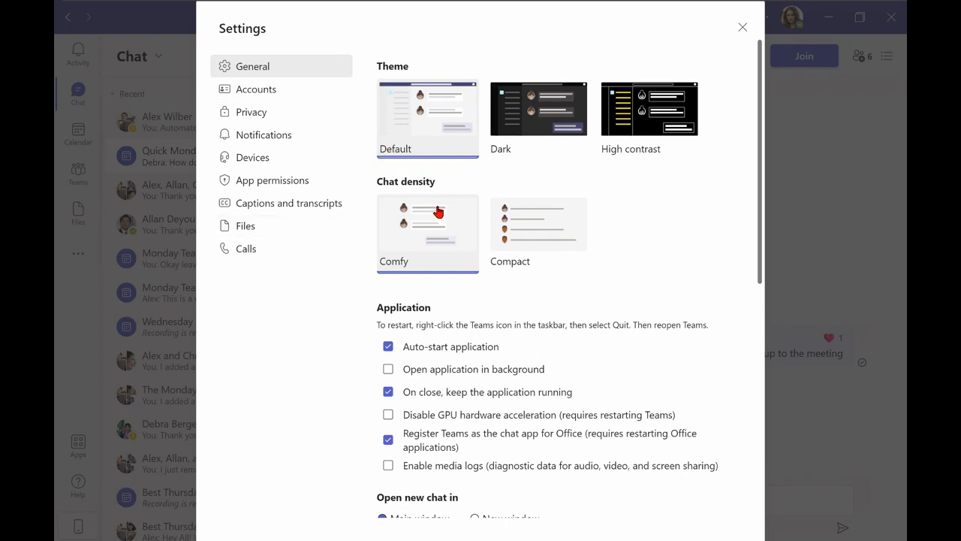
Go to the notification settings and open the Chat notification options for editing.
{"action": "left_click", "coordinate": [259, 137]}
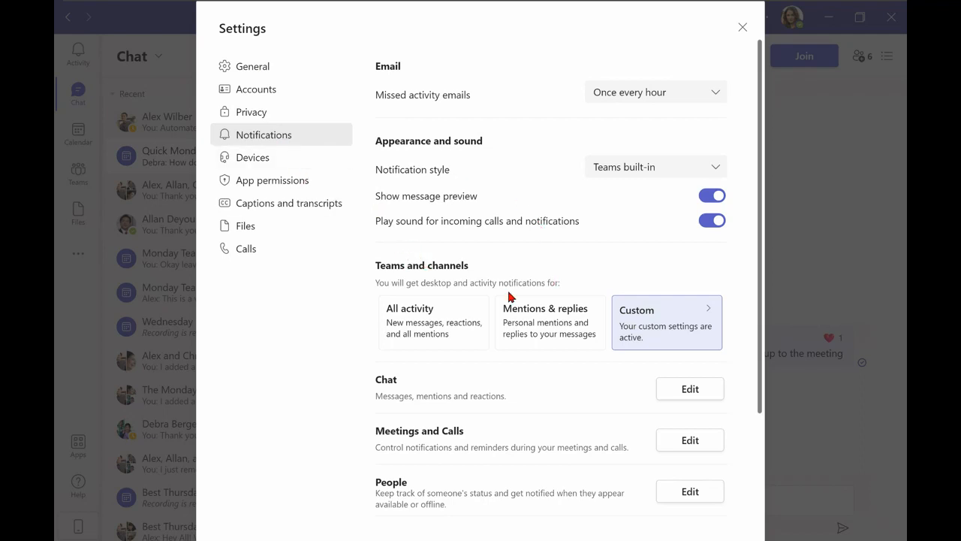
{"action": "scroll", "coordinate": [498, 315], "scroll_direction": "down", "scroll_amount": 3}
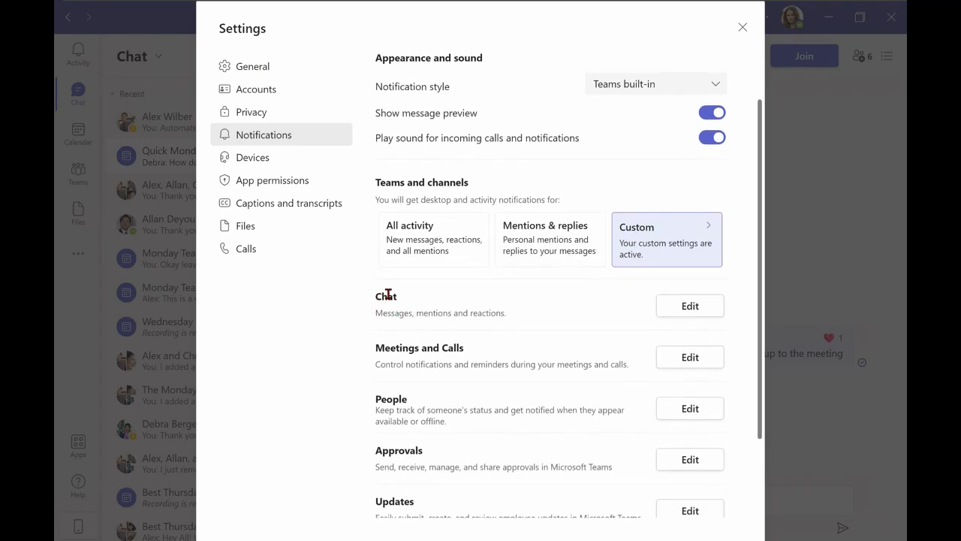
{"action": "left_click", "coordinate": [398, 306]}
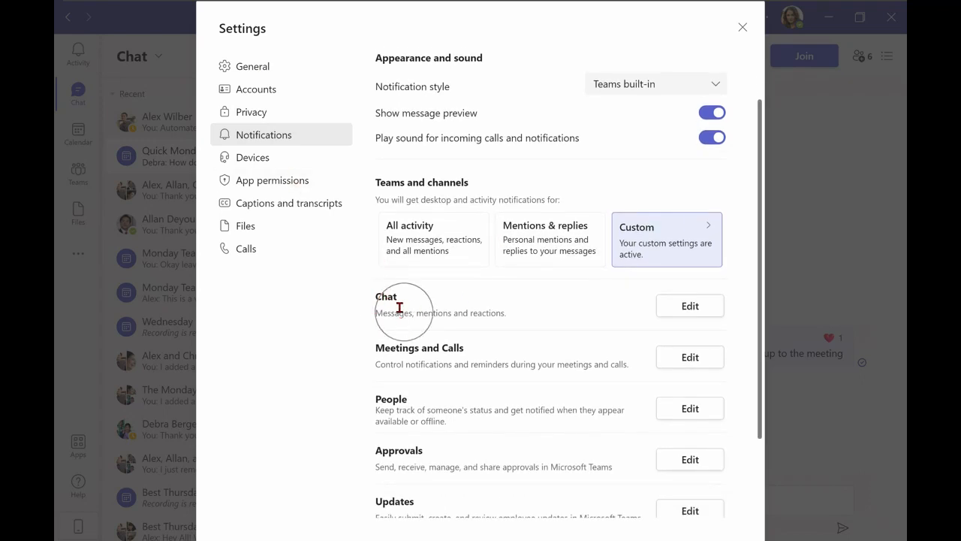
{"action": "left_click", "coordinate": [696, 320]}
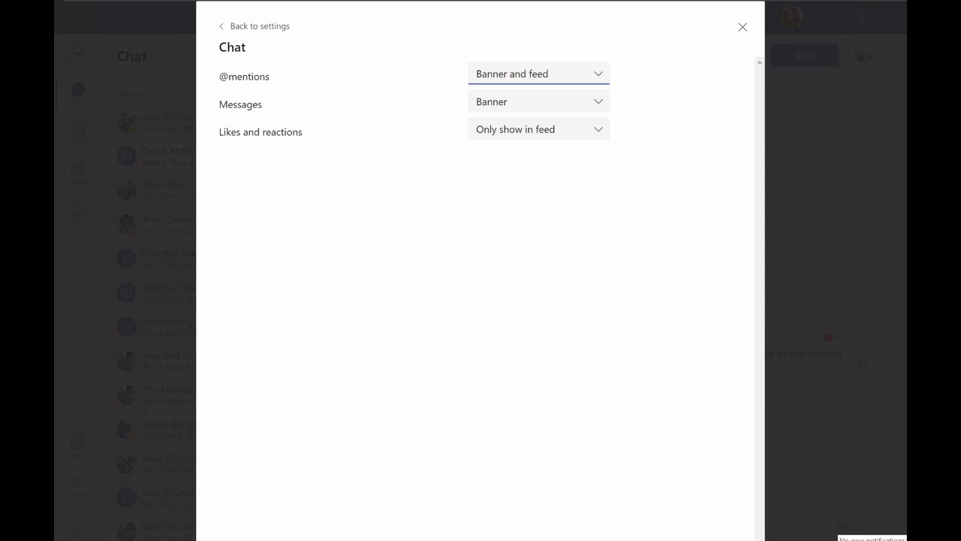
{"action": "left_click", "coordinate": [556, 80]}
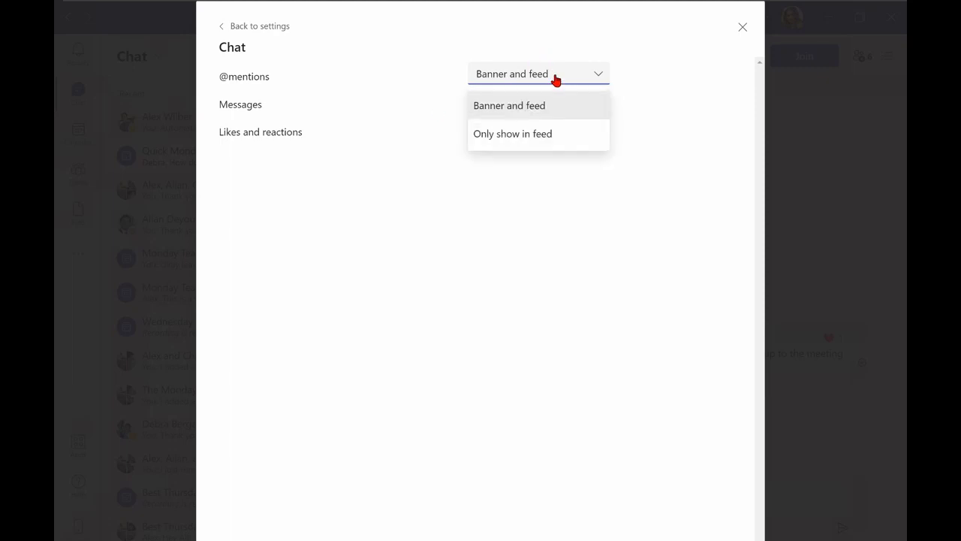
{"action": "left_click", "coordinate": [580, 139]}
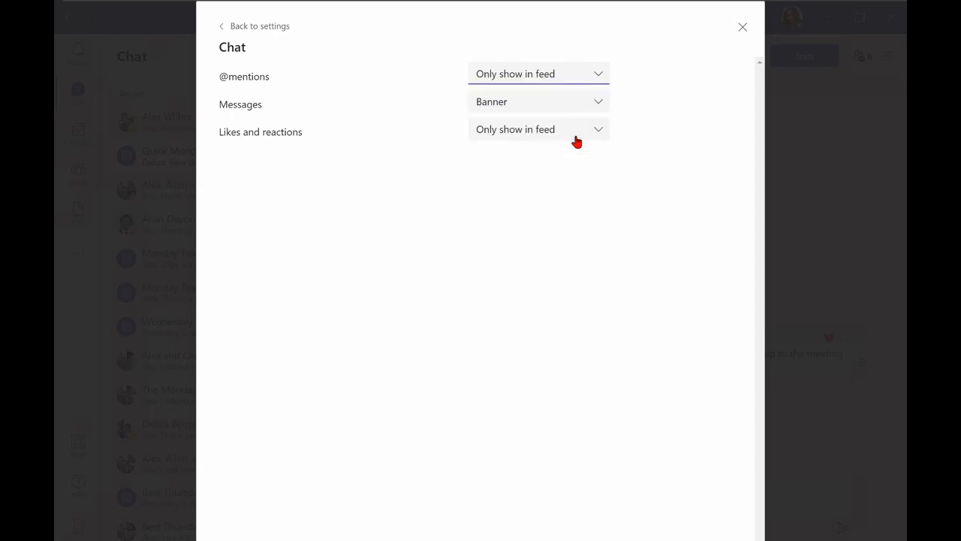
{"action": "left_click", "coordinate": [582, 78]}
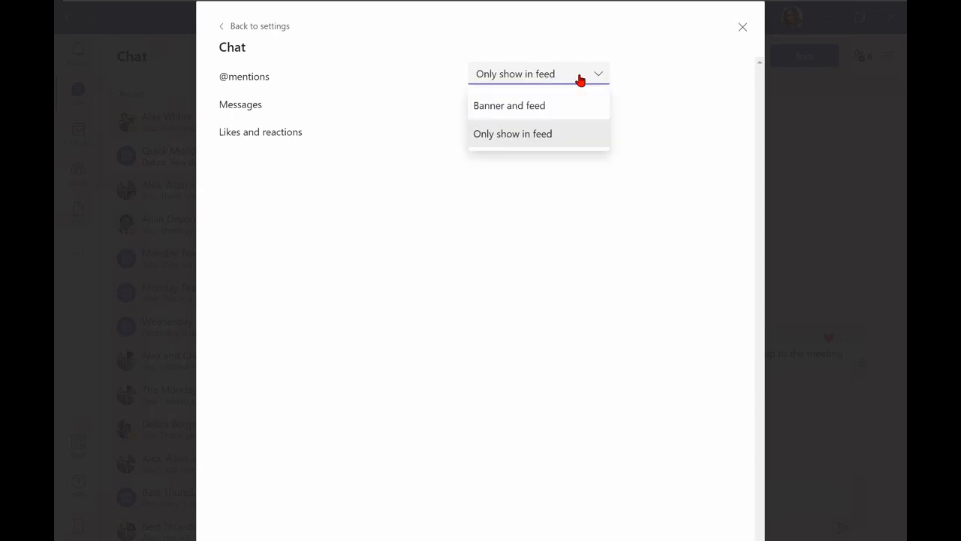
{"action": "left_click", "coordinate": [559, 112]}
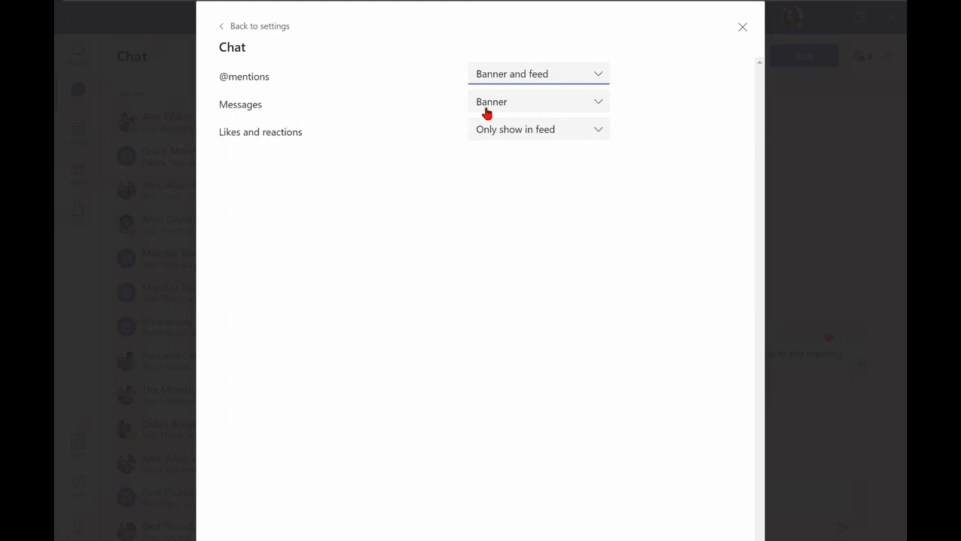
Try turning chat Messages notifications Off and restore the Banner option.
{"action": "left_click", "coordinate": [554, 100]}
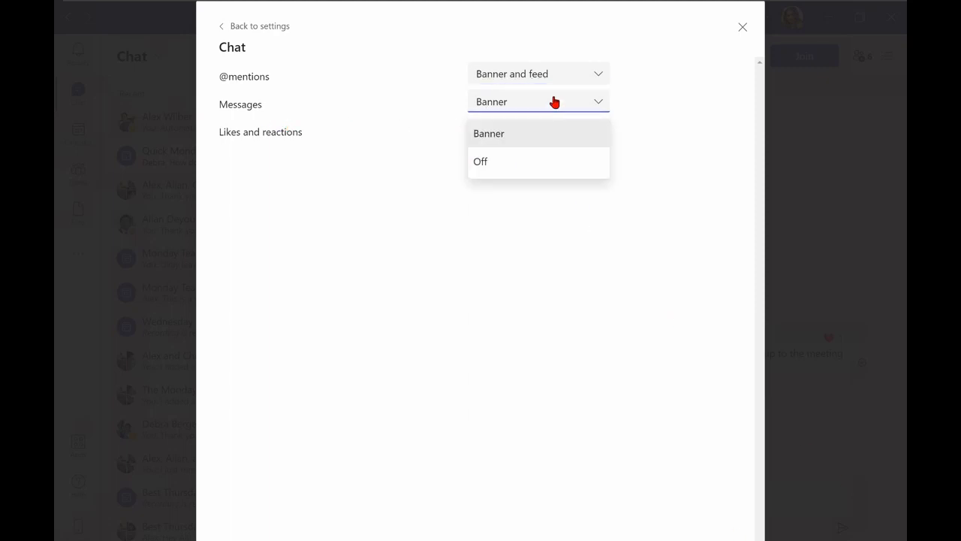
{"action": "left_click", "coordinate": [542, 157]}
{"action": "left_click", "coordinate": [532, 101]}
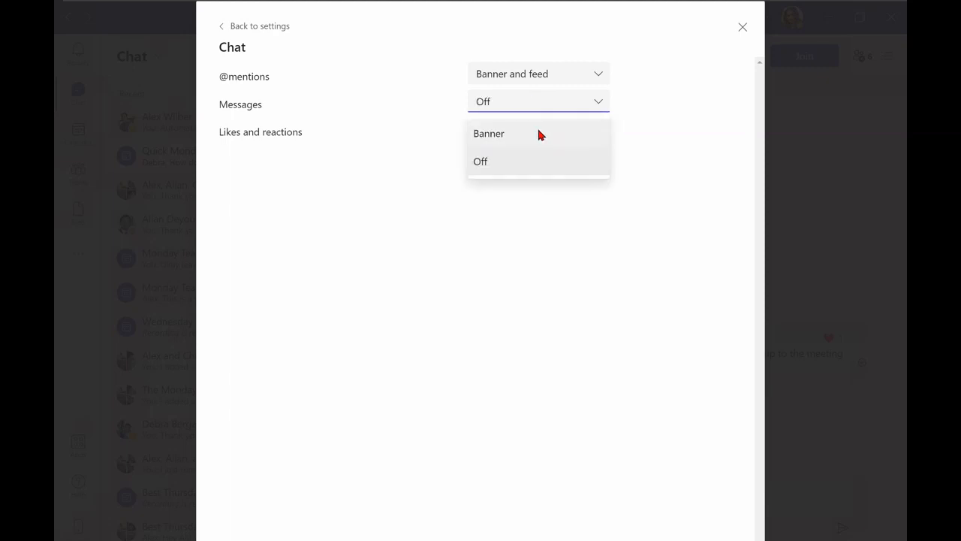
{"action": "left_click", "coordinate": [537, 134]}
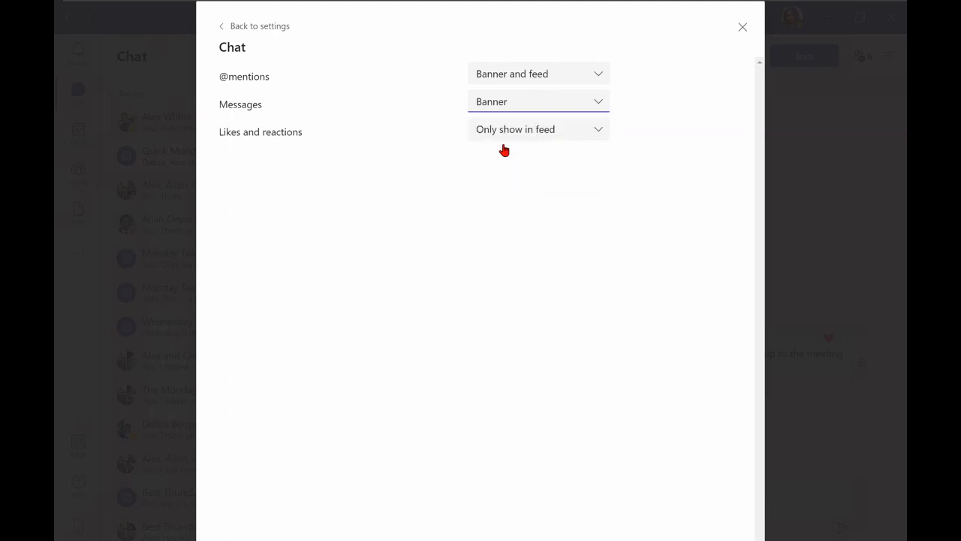
Try Banner and feed for Likes and reactions notifications and restore Only show in feed.
{"action": "left_click", "coordinate": [534, 135]}
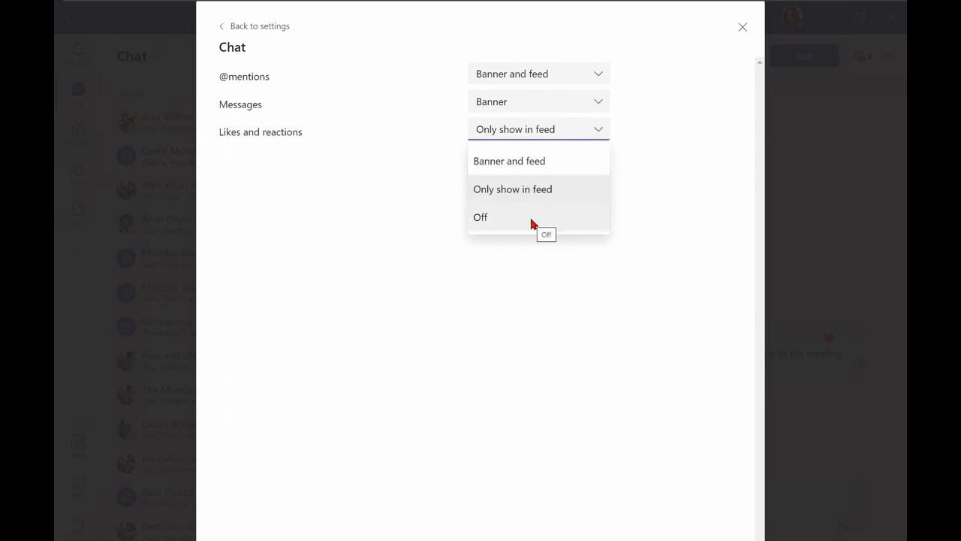
{"action": "left_click", "coordinate": [530, 159]}
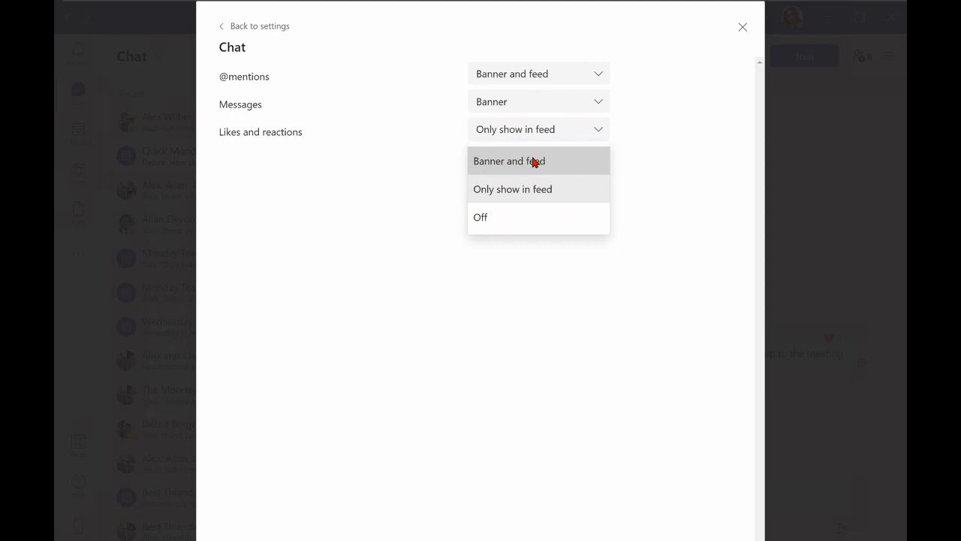
{"action": "left_click", "coordinate": [583, 136]}
{"action": "left_click", "coordinate": [567, 193]}
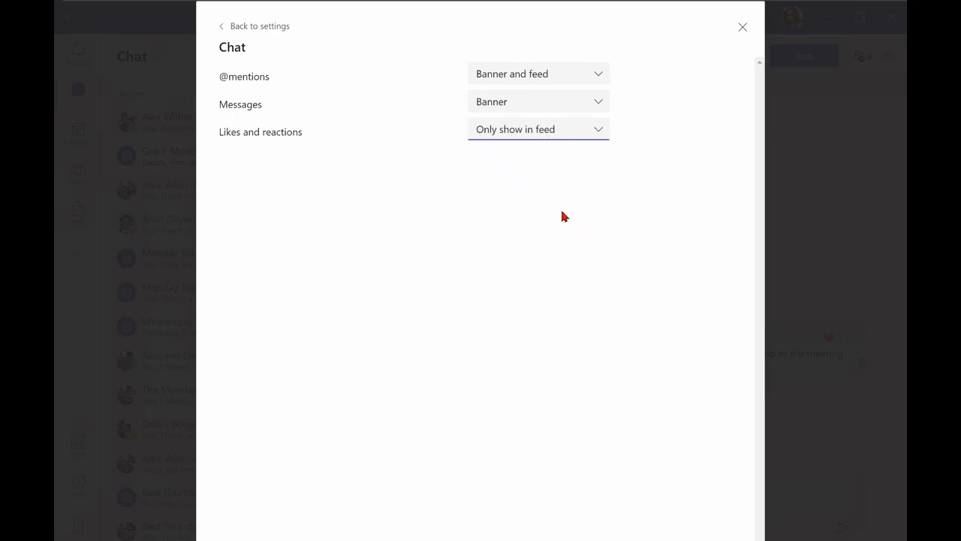
Go to the Privacy settings and open the priority access list for Do not disturb.
{"action": "left_click", "coordinate": [223, 28]}
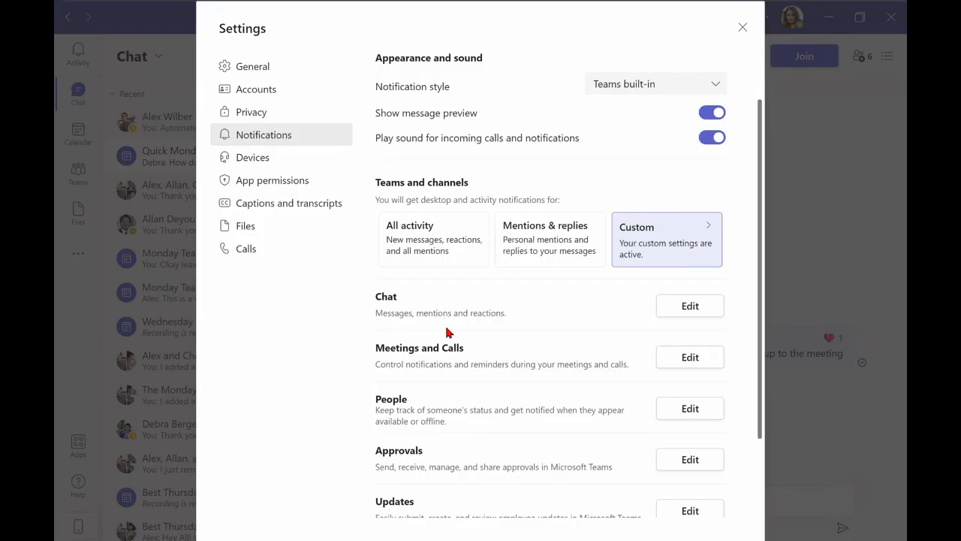
{"action": "left_click", "coordinate": [252, 115]}
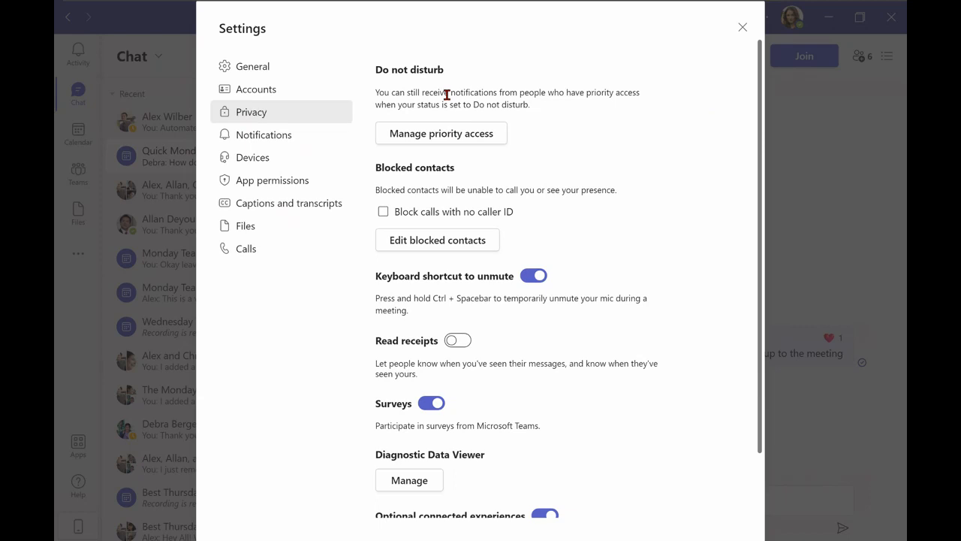
{"action": "left_click", "coordinate": [456, 137]}
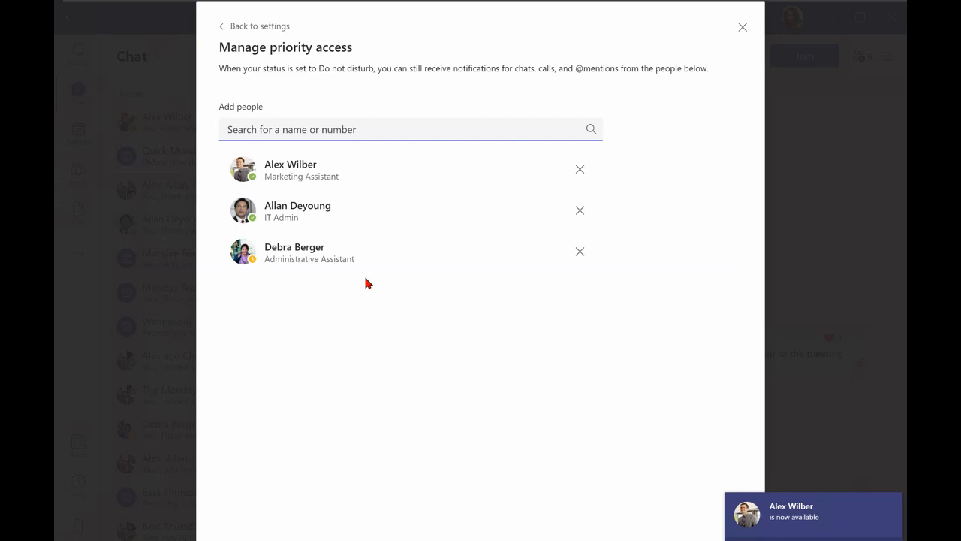
Remove the Administrative Assistant from the priority access list and add the same person back.
{"action": "left_click", "coordinate": [580, 253]}
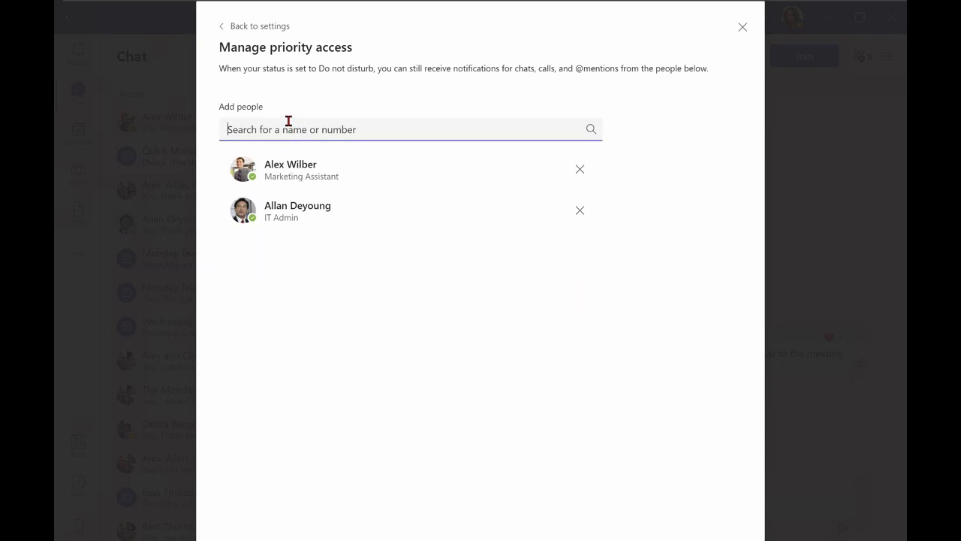
{"action": "type", "text": "De"}
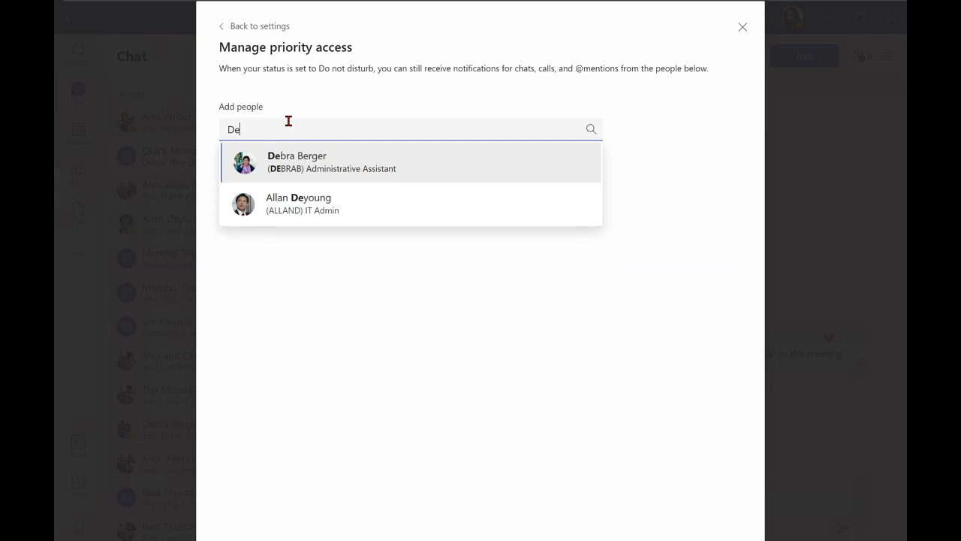
{"action": "left_click", "coordinate": [317, 168]}
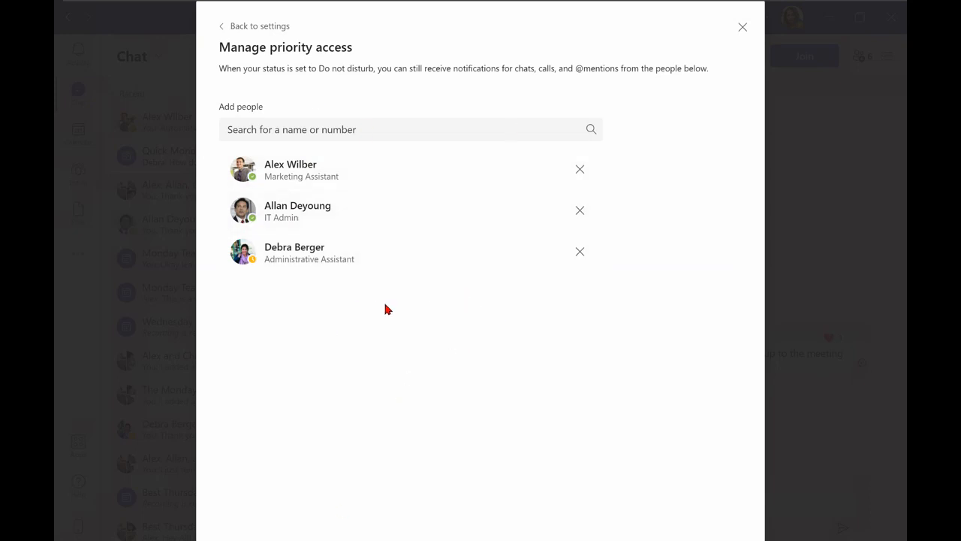
Close the settings and view the Activity feed.
{"action": "left_click", "coordinate": [268, 30]}
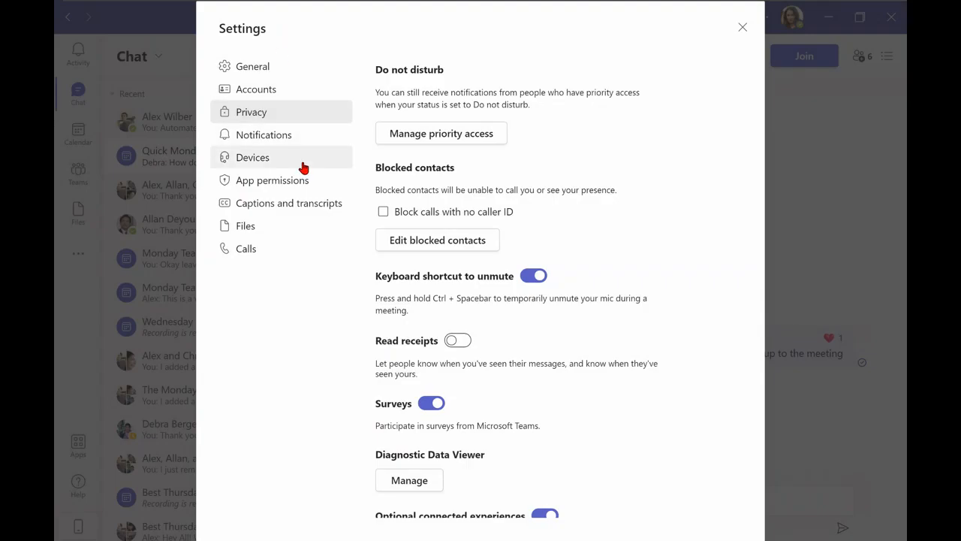
{"action": "left_click", "coordinate": [742, 30]}
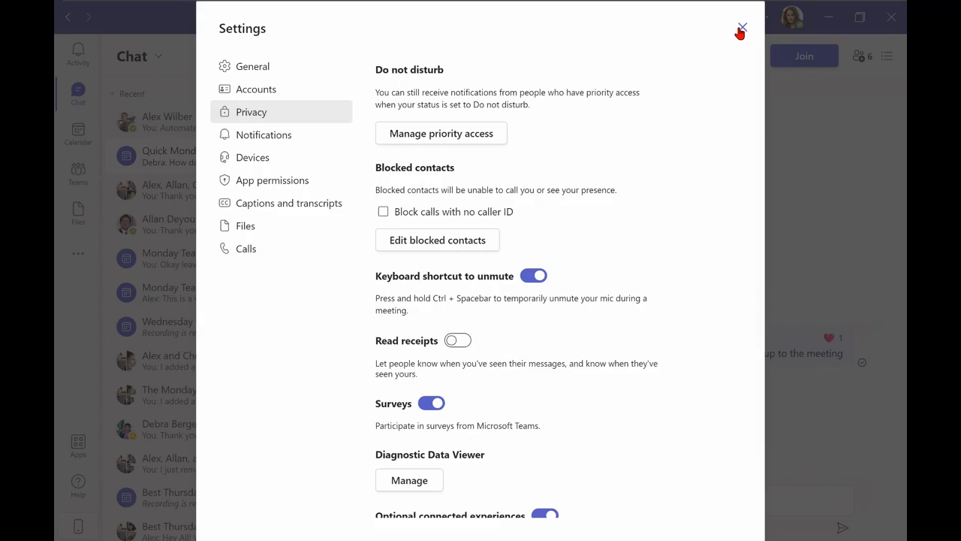
{"action": "left_click", "coordinate": [742, 30]}
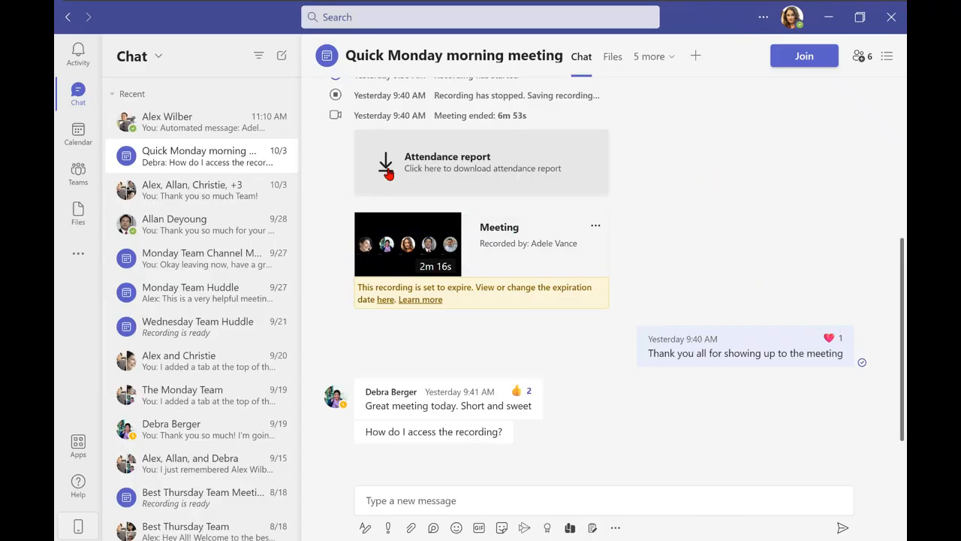
{"action": "left_click", "coordinate": [75, 60]}
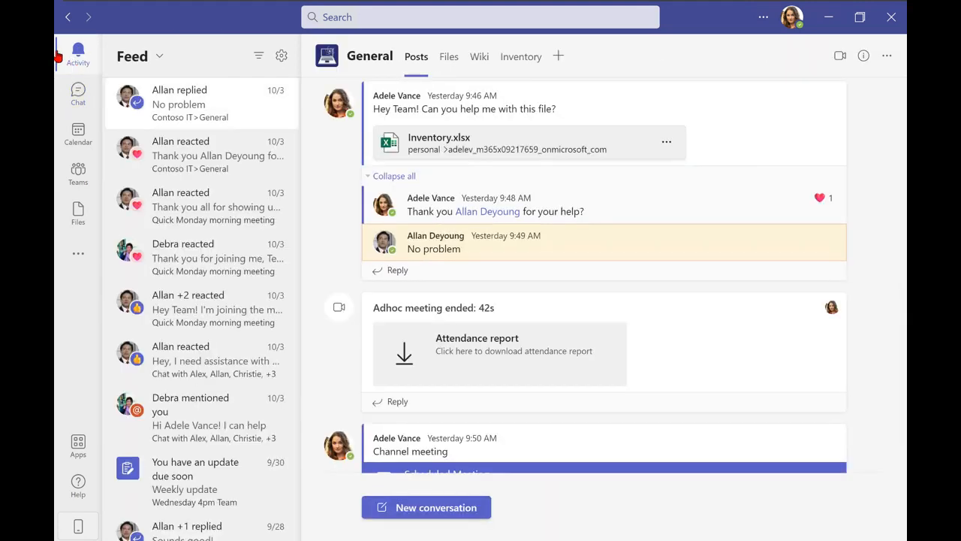
Return to the chat list and look through the contact card of the person in the most recent chat.
{"action": "left_click", "coordinate": [82, 99]}
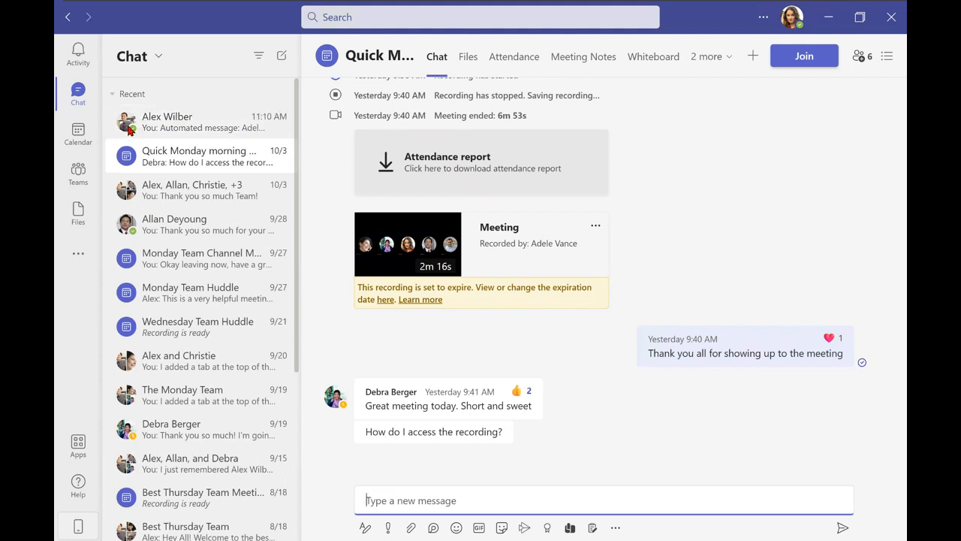
{"action": "mouse_move", "coordinate": [128, 131]}
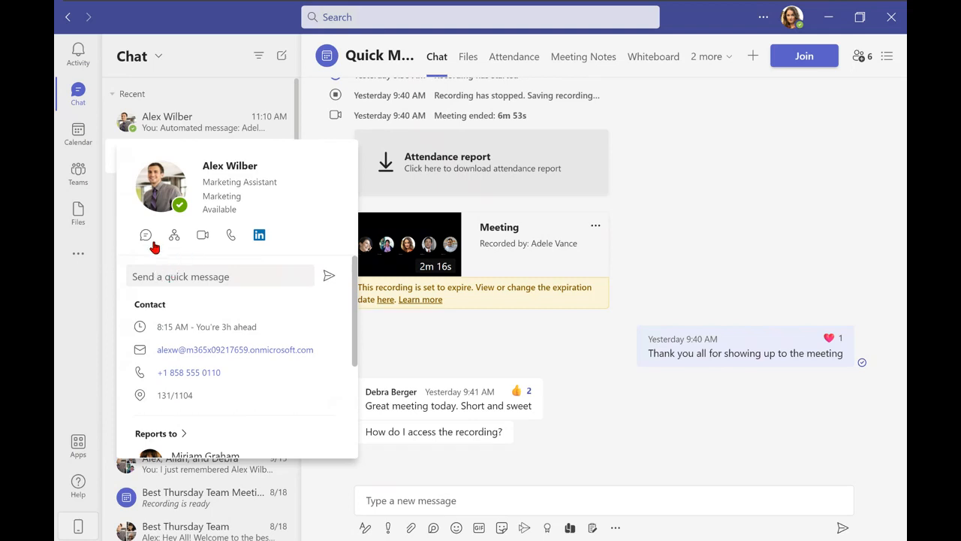
{"action": "scroll", "coordinate": [208, 293], "scroll_direction": "down", "scroll_amount": 2}
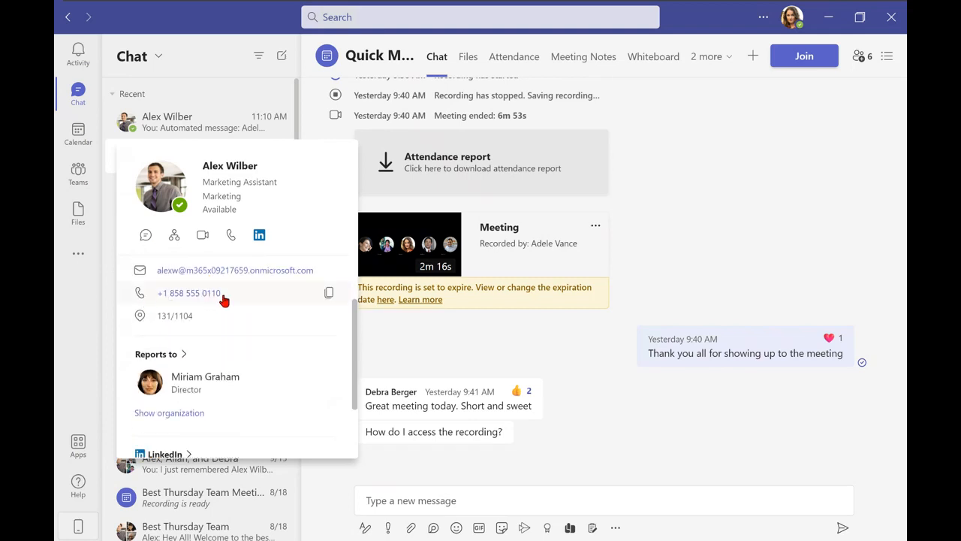
{"action": "scroll", "coordinate": [223, 300], "scroll_direction": "down", "scroll_amount": 1}
{"action": "scroll", "coordinate": [228, 304], "scroll_direction": "up", "scroll_amount": 3}
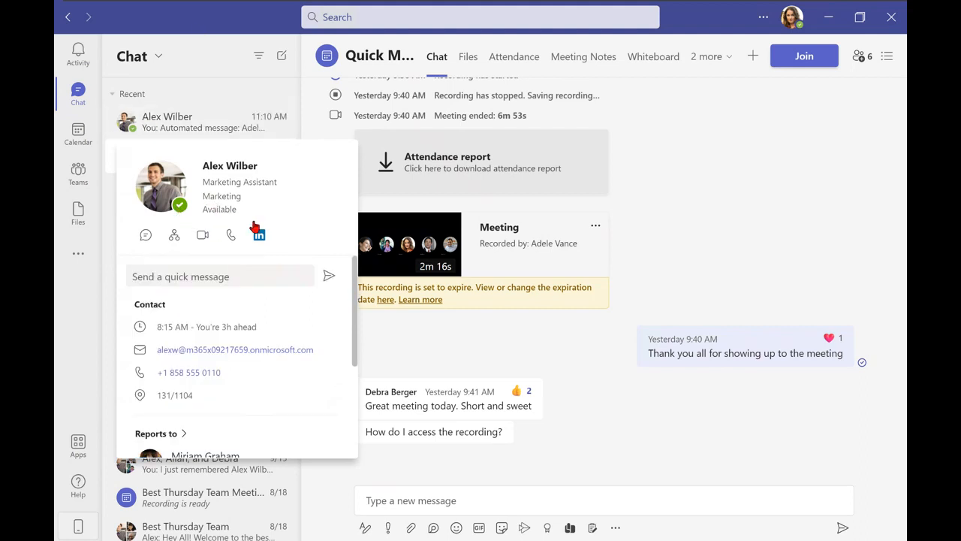
{"action": "left_click", "coordinate": [84, 331]}
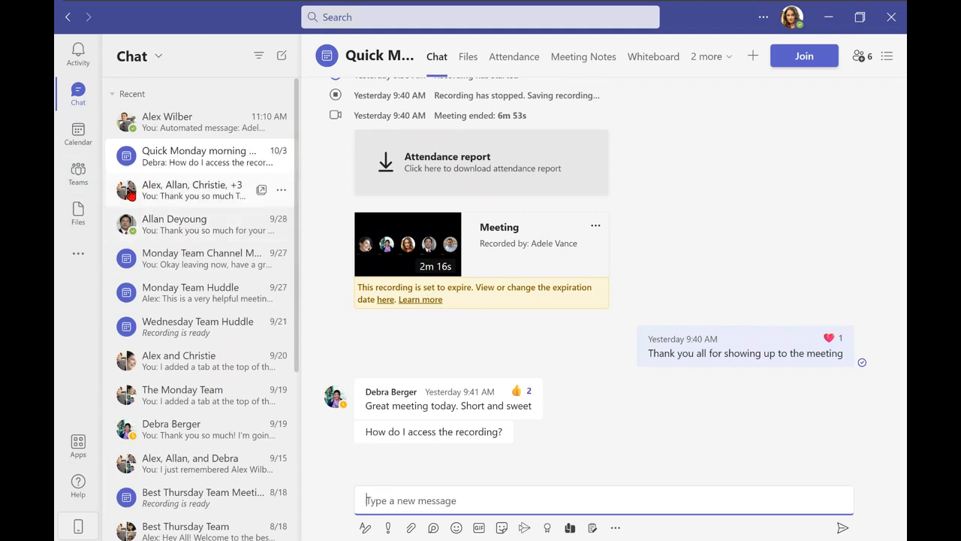
Browse the recent chats and open the most recent one-on-one conversation.
{"action": "scroll", "coordinate": [131, 197], "scroll_direction": "down", "scroll_amount": 1}
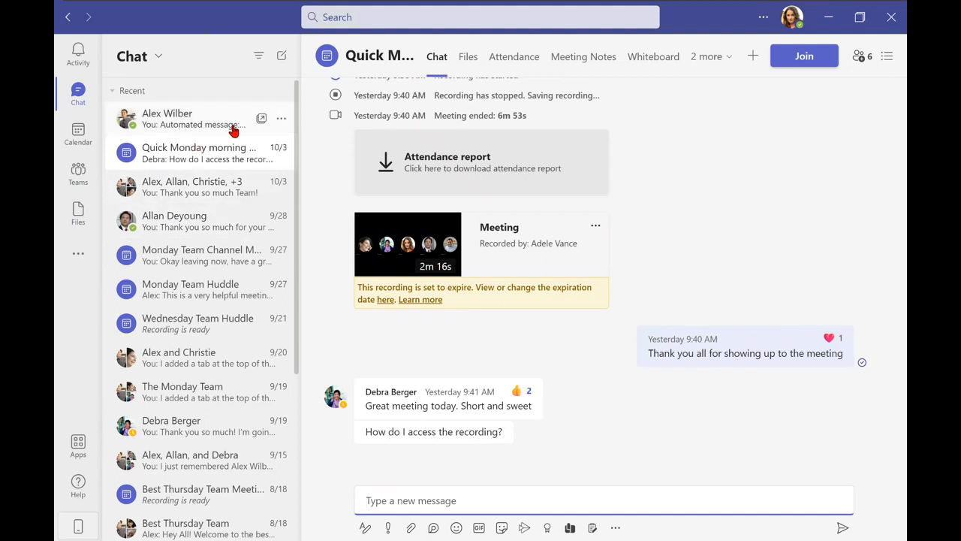
{"action": "scroll", "coordinate": [191, 124], "scroll_direction": "up", "scroll_amount": 1}
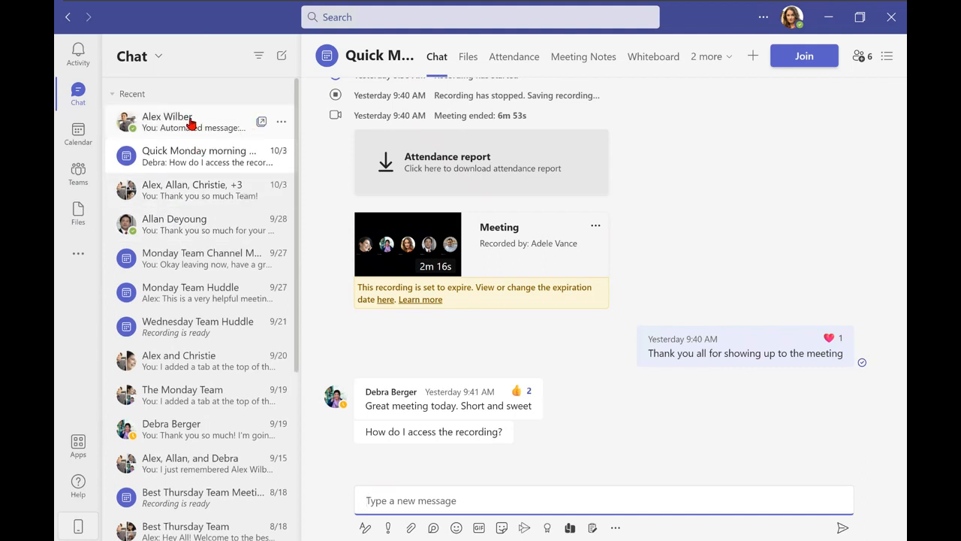
{"action": "left_click", "coordinate": [191, 124]}
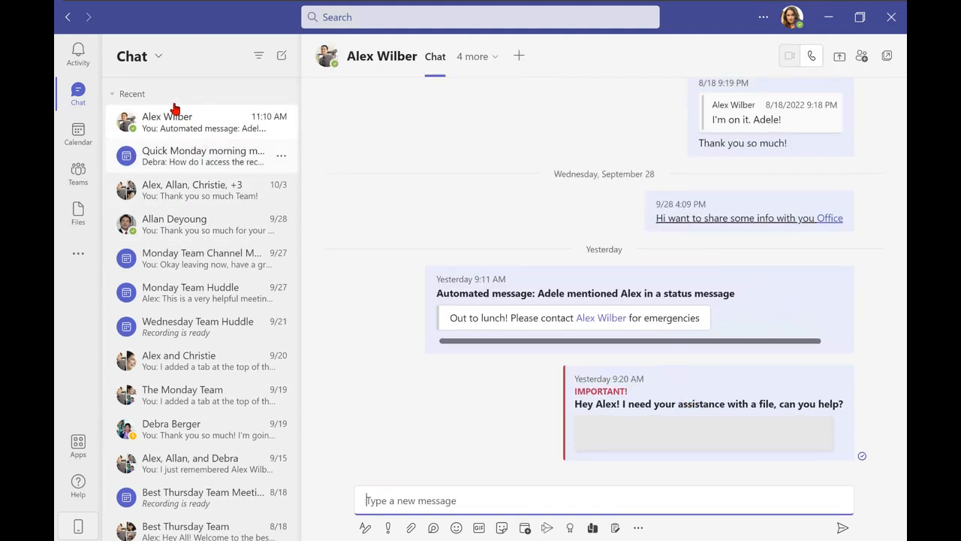
Search for the Marketing Assistant by first name and open the one-on-one chat from the results.
{"action": "left_click", "coordinate": [359, 15]}
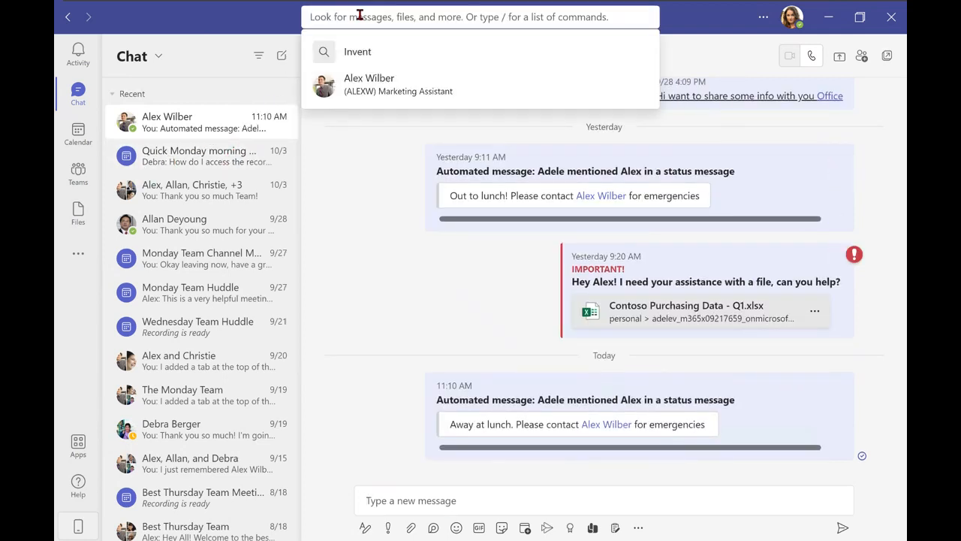
{"action": "type", "text": "Alex"}
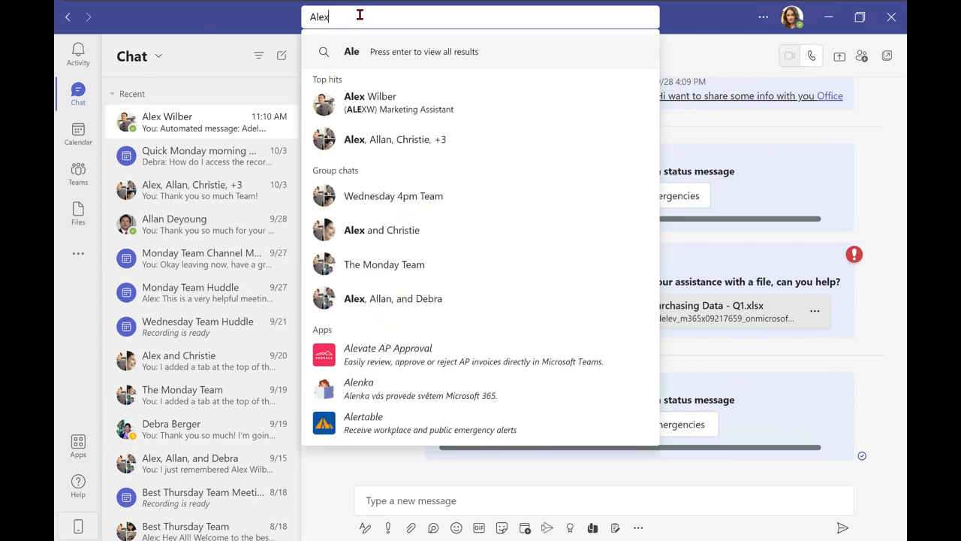
{"action": "left_click", "coordinate": [399, 108]}
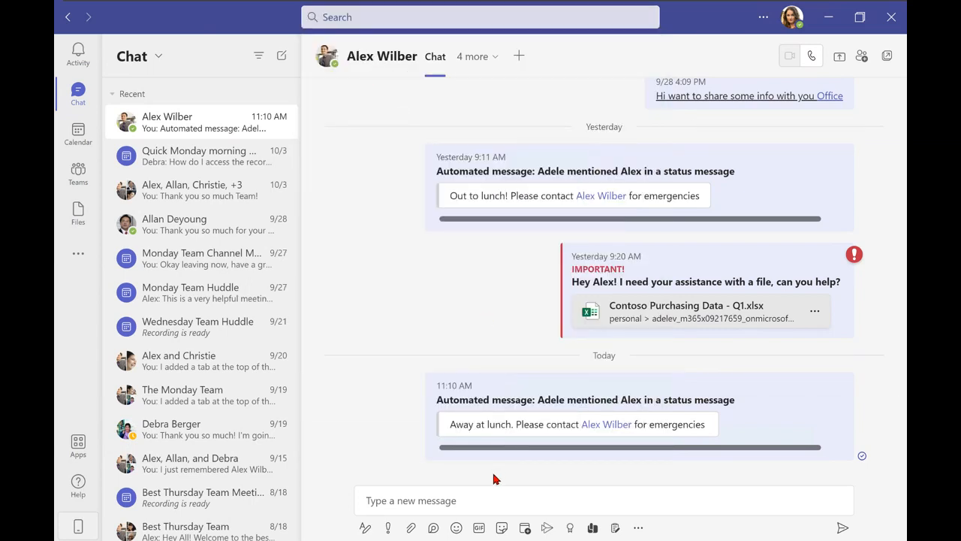
Send the contact a message greeting them by first name, followed by "Great to see you!".
{"action": "left_click", "coordinate": [453, 490]}
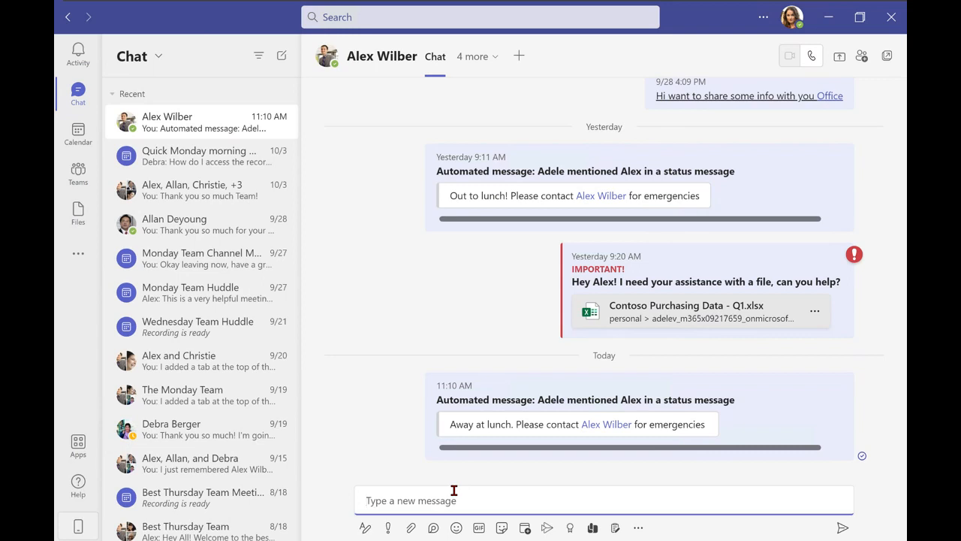
{"action": "type", "text": "Hey Alex! Great to see you!"}
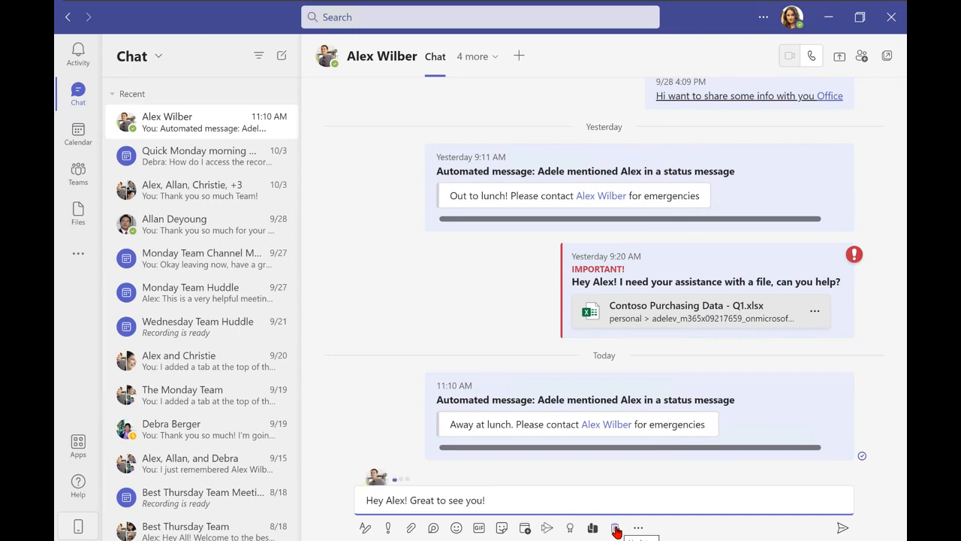
{"action": "key", "text": "Return"}
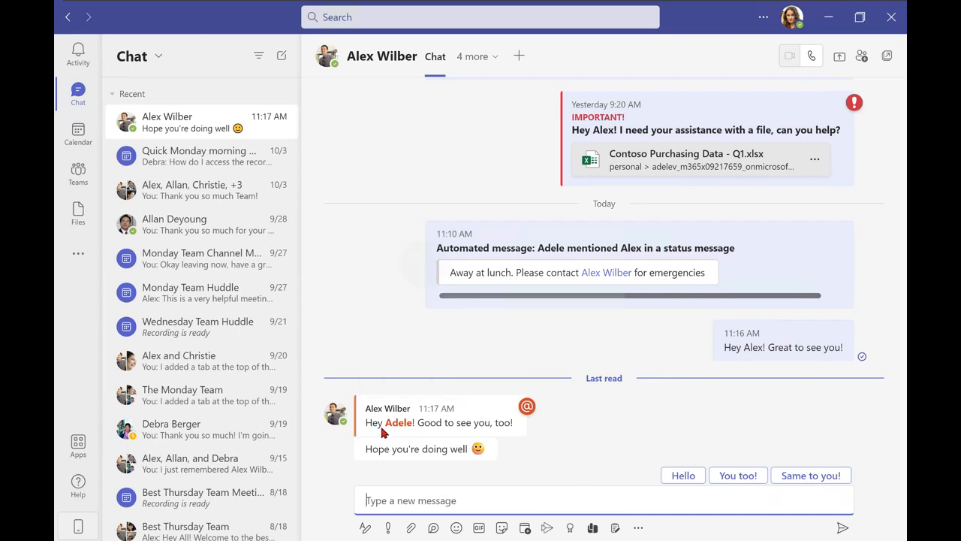
{"action": "left_click", "coordinate": [382, 429]}
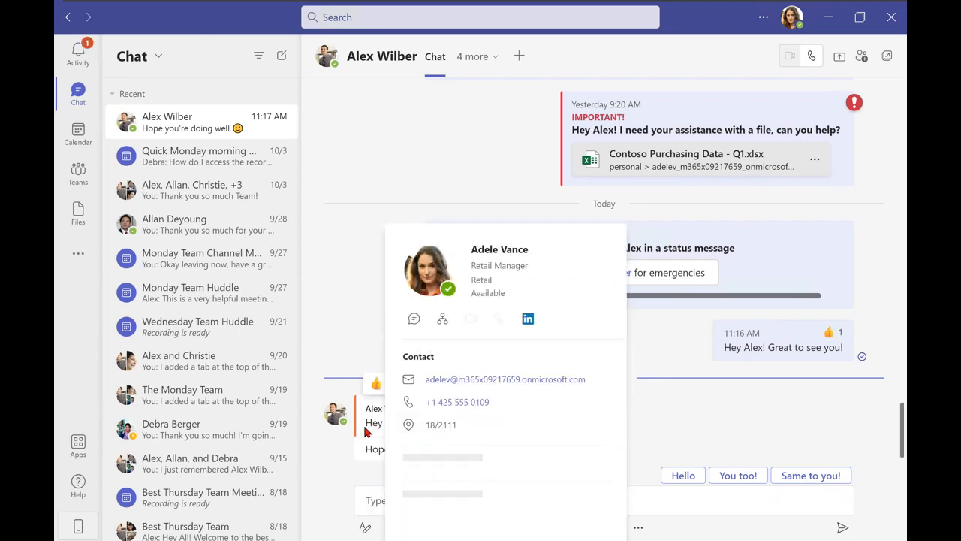
{"action": "left_click", "coordinate": [336, 439]}
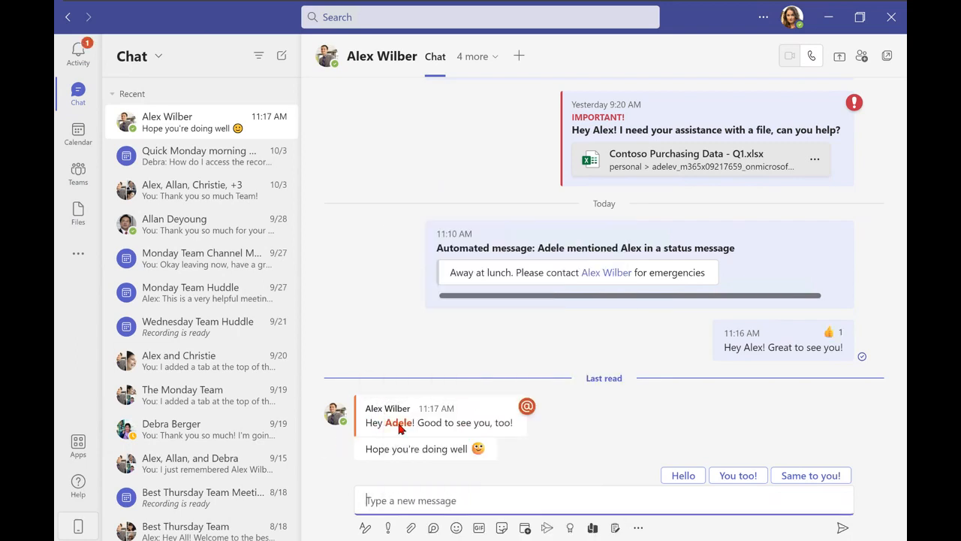
{"action": "left_click", "coordinate": [400, 426]}
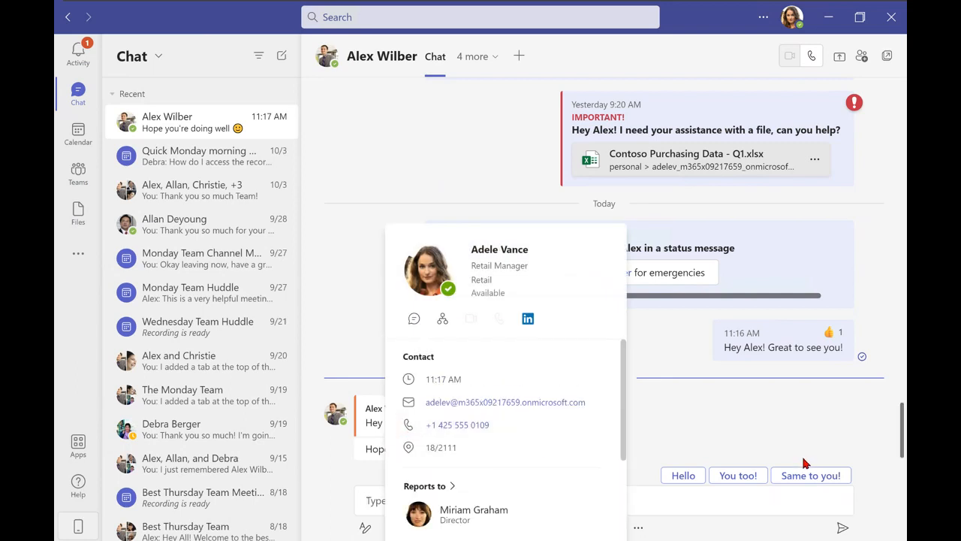
{"action": "left_click", "coordinate": [840, 524]}
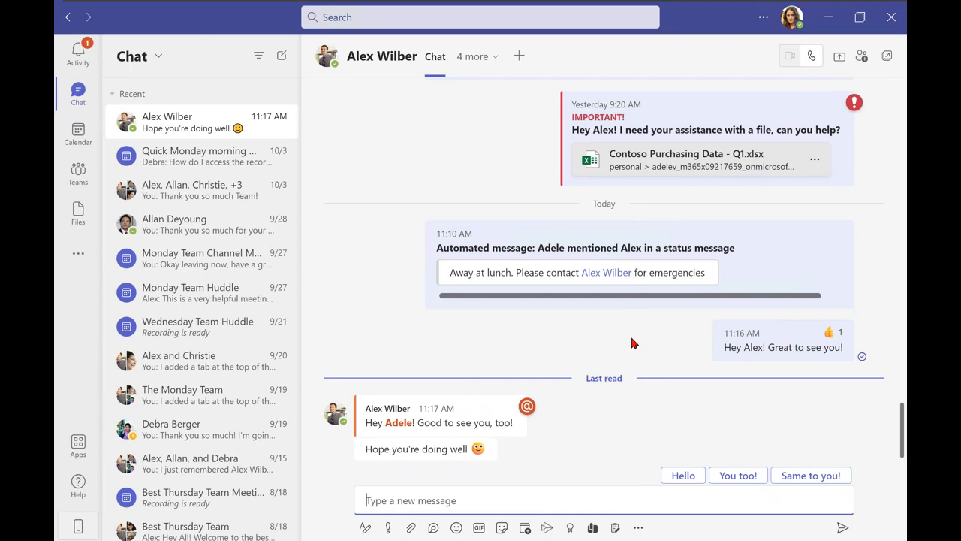
{"action": "mouse_move", "coordinate": [506, 413]}
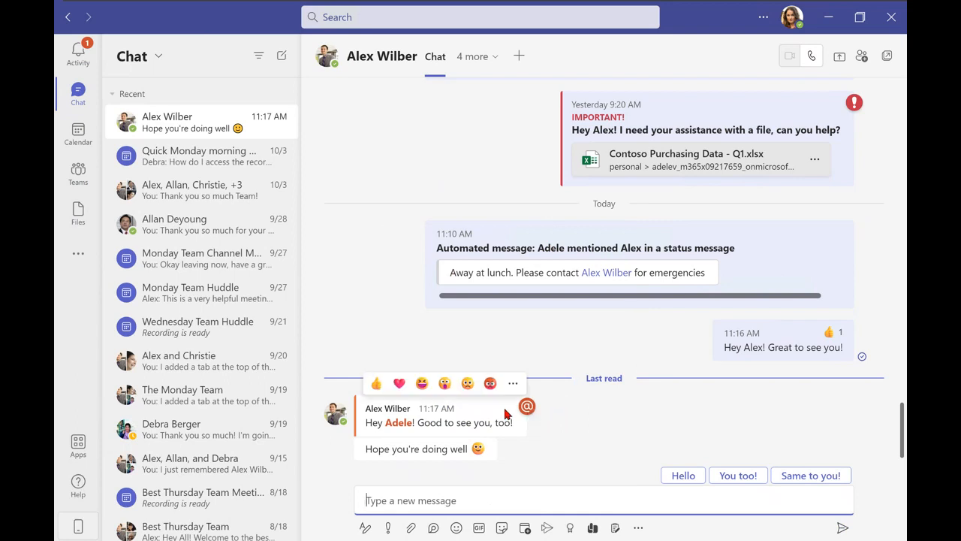
{"action": "left_click", "coordinate": [397, 385]}
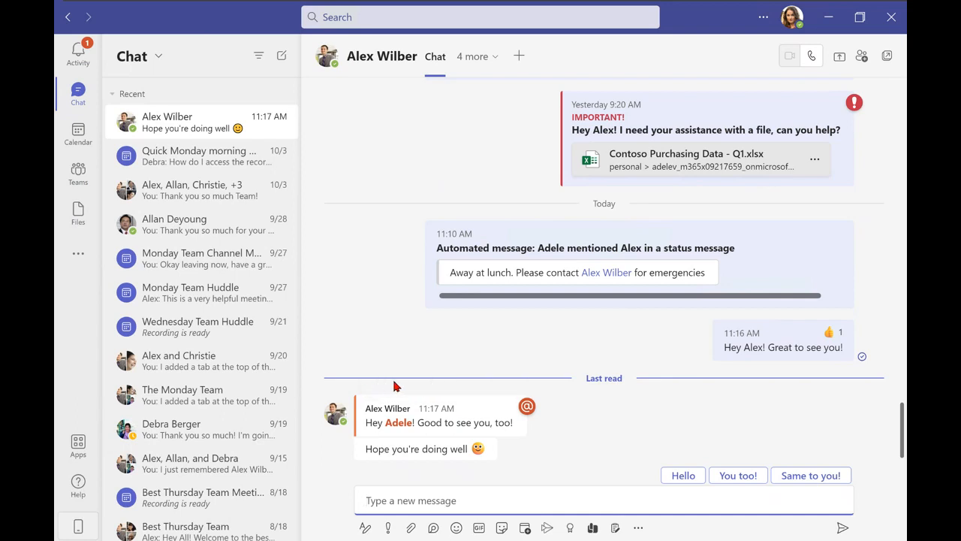
{"action": "left_click", "coordinate": [398, 384]}
Reply to the "Hope you're doing well" message with "I am indeed! Thank you!" and send it.
{"action": "mouse_move", "coordinate": [406, 398]}
{"action": "mouse_move", "coordinate": [481, 452]}
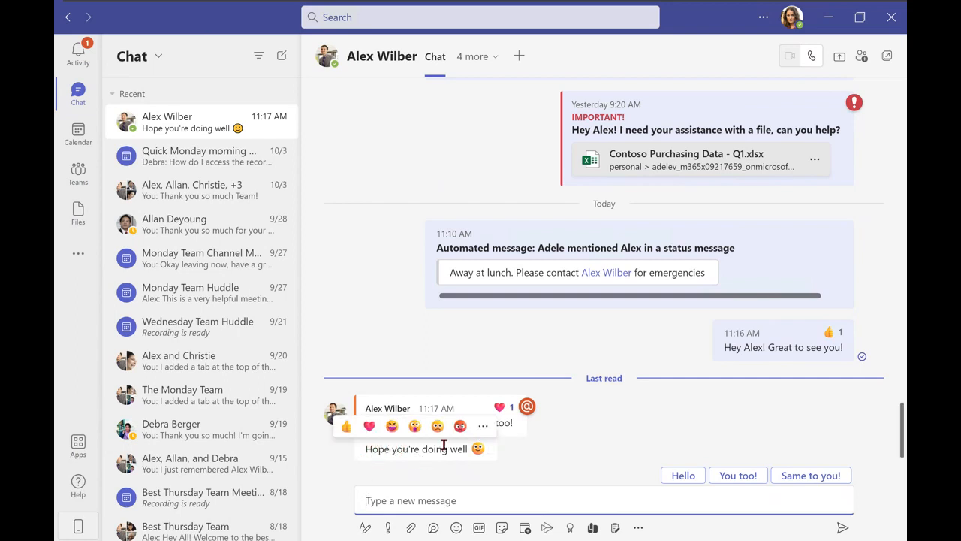
{"action": "left_click", "coordinate": [483, 427]}
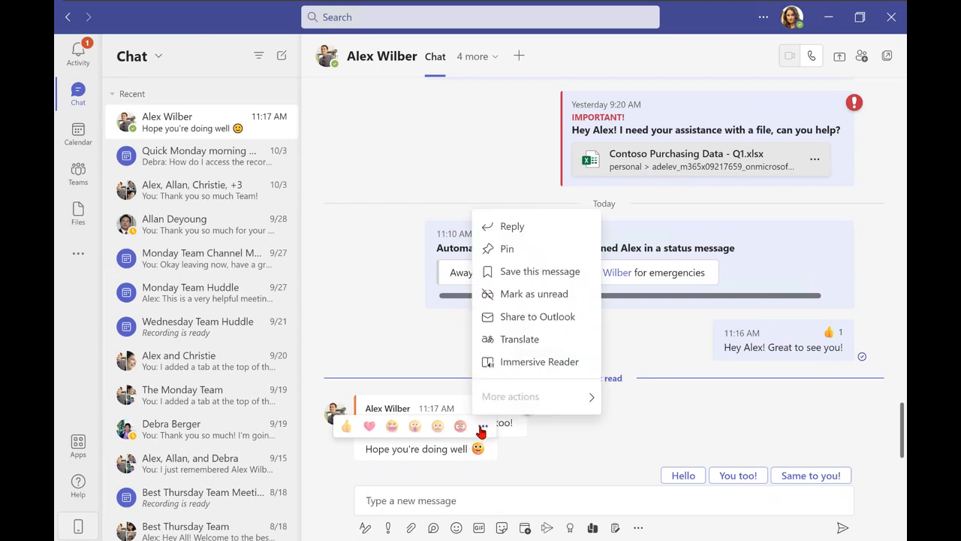
{"action": "left_click", "coordinate": [514, 227]}
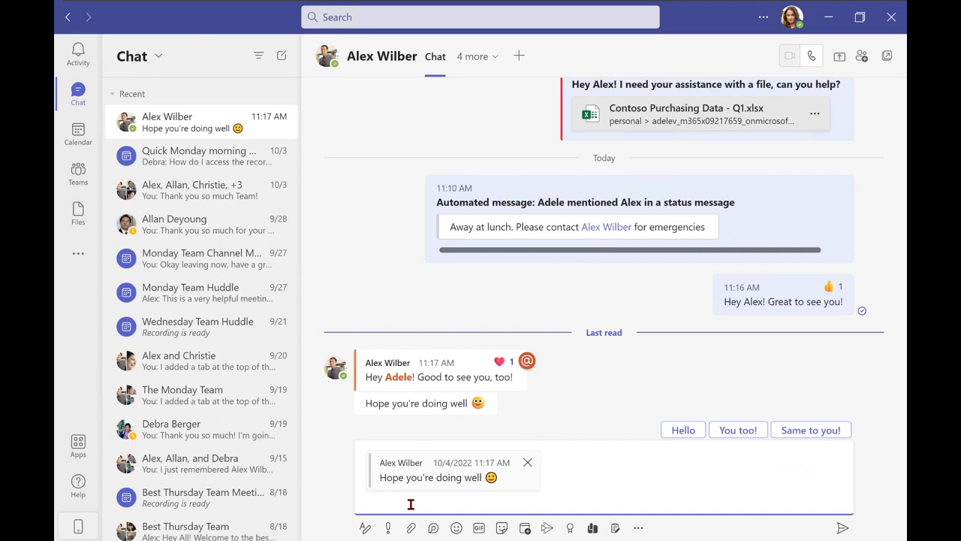
{"action": "type", "text": "I am indeed! Thank you!"}
{"action": "key", "text": "Return"}
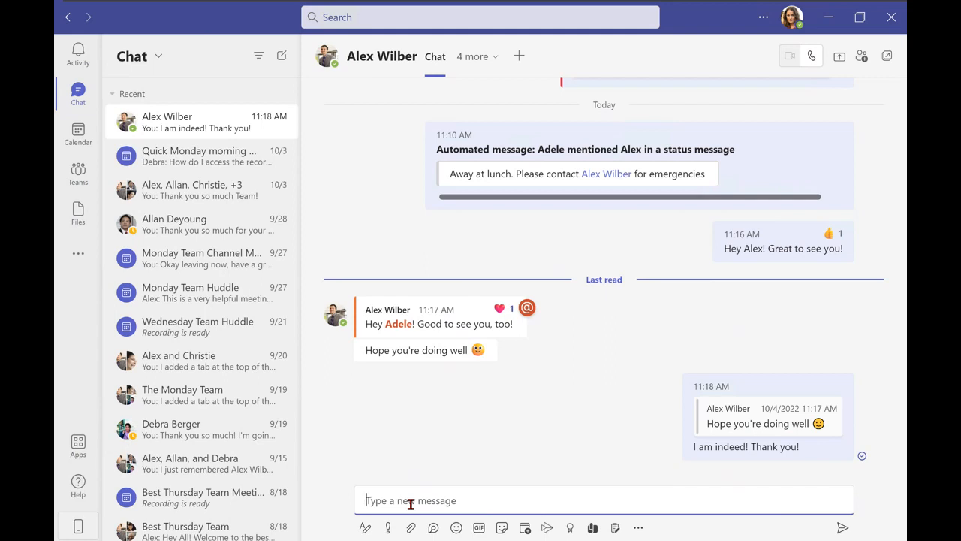
Draft the message "Can you help me with this file?" to the contact and format its text bold and italic.
{"action": "type", "text": "Can you help me with this file?"}
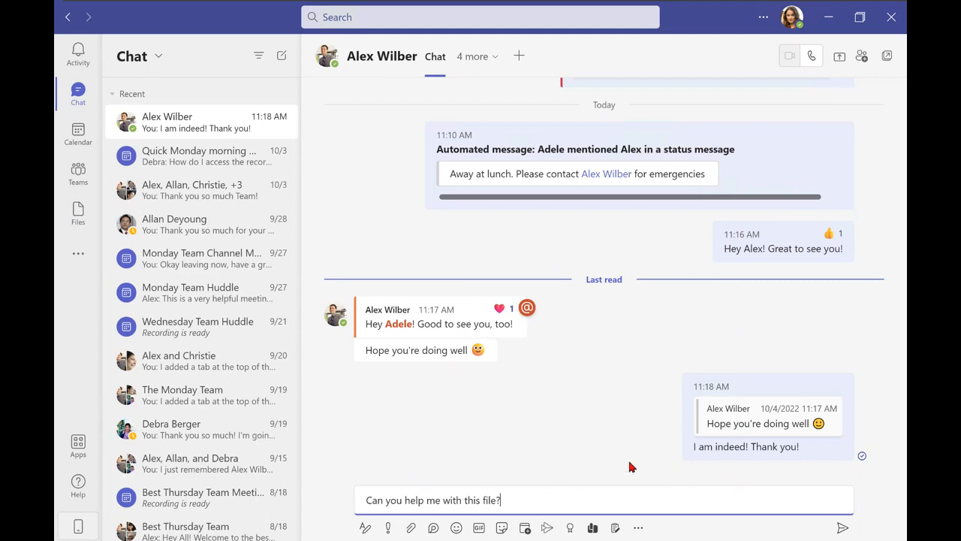
{"action": "left_click", "coordinate": [366, 527]}
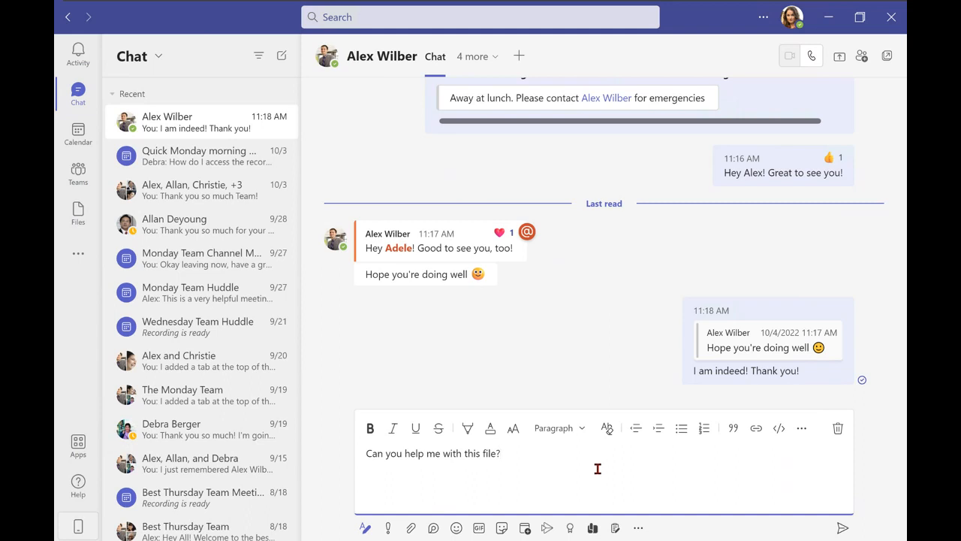
{"action": "left_click_drag", "start_coordinate": [500, 453], "coordinate": [354, 454]}
{"action": "left_click", "coordinate": [369, 428]}
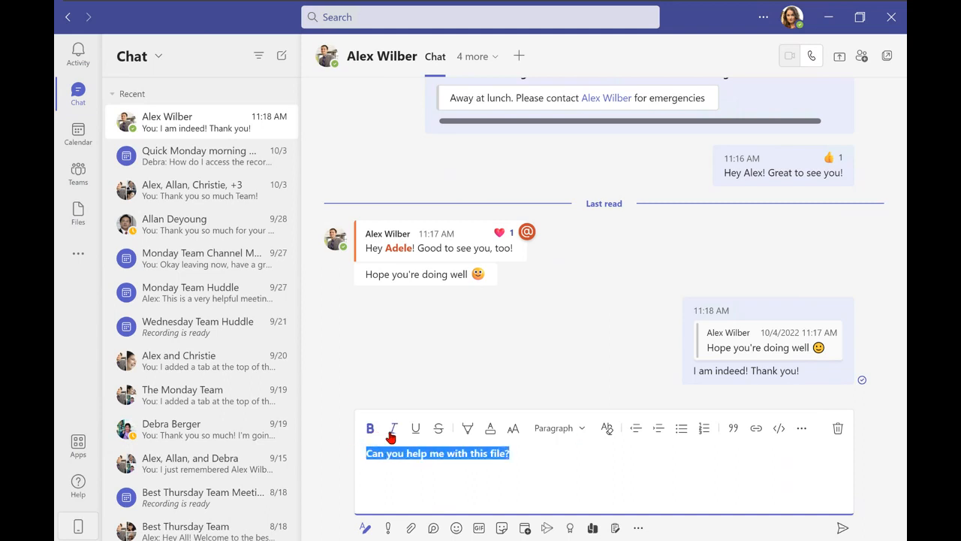
{"action": "left_click", "coordinate": [389, 434]}
{"action": "left_click", "coordinate": [561, 457]}
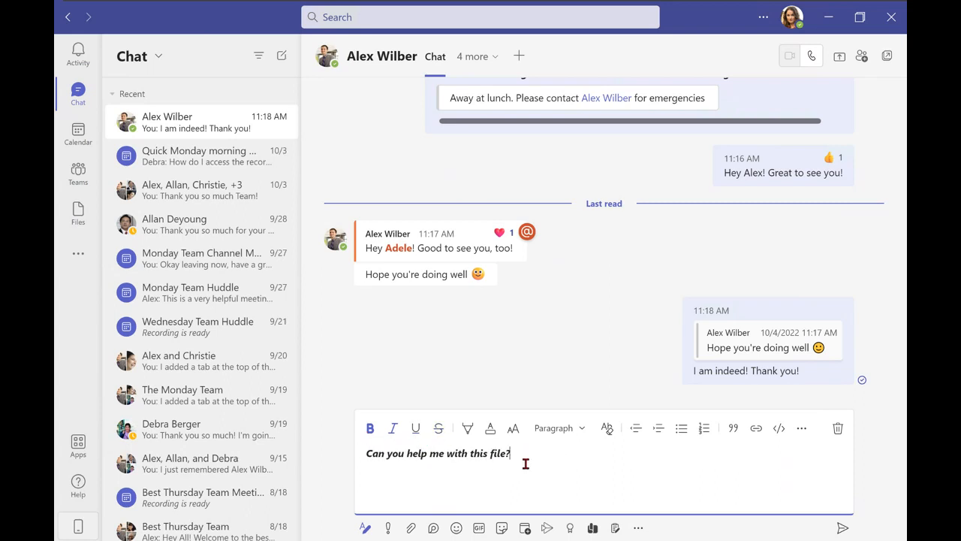
Paste a copy of the formatted question at the end of the draft and delete that copy again.
{"action": "left_click_drag", "start_coordinate": [525, 463], "coordinate": [315, 468]}
{"action": "key", "text": "ctrl+c"}
{"action": "left_click", "coordinate": [521, 454]}
{"action": "key", "text": "ctrl+v"}
{"action": "left_click_drag", "start_coordinate": [678, 454], "coordinate": [517, 457]}
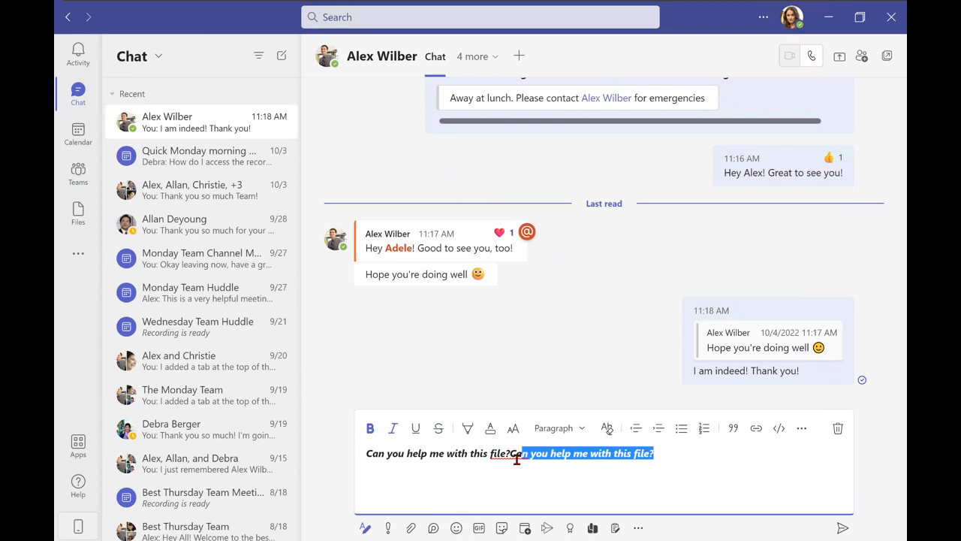
{"action": "key", "text": "BackSpace"}
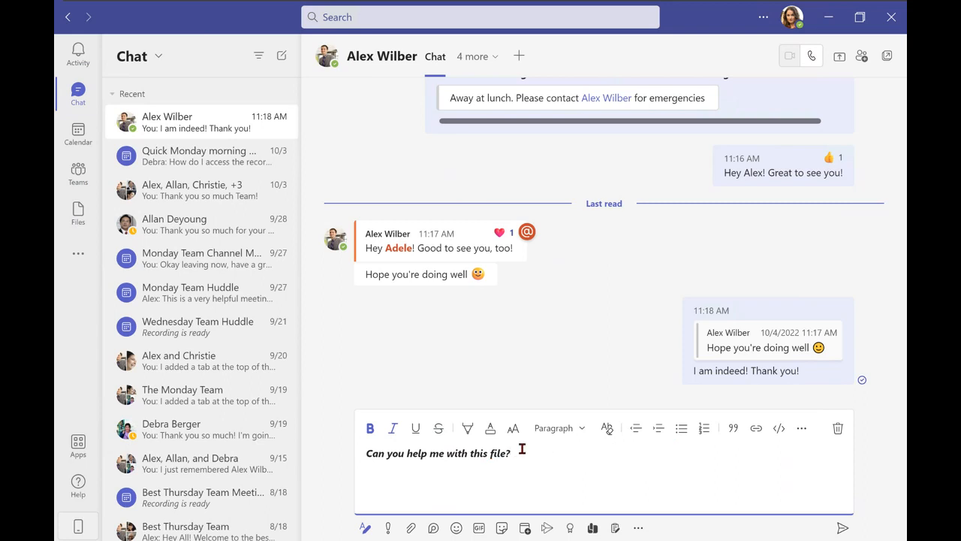
Underline the word "file" in the drafted question.
{"action": "double_click", "coordinate": [499, 452]}
{"action": "left_click", "coordinate": [410, 433]}
{"action": "left_click", "coordinate": [569, 478]}
Set the drafted message's delivery option to Important.
{"action": "left_click", "coordinate": [387, 529]}
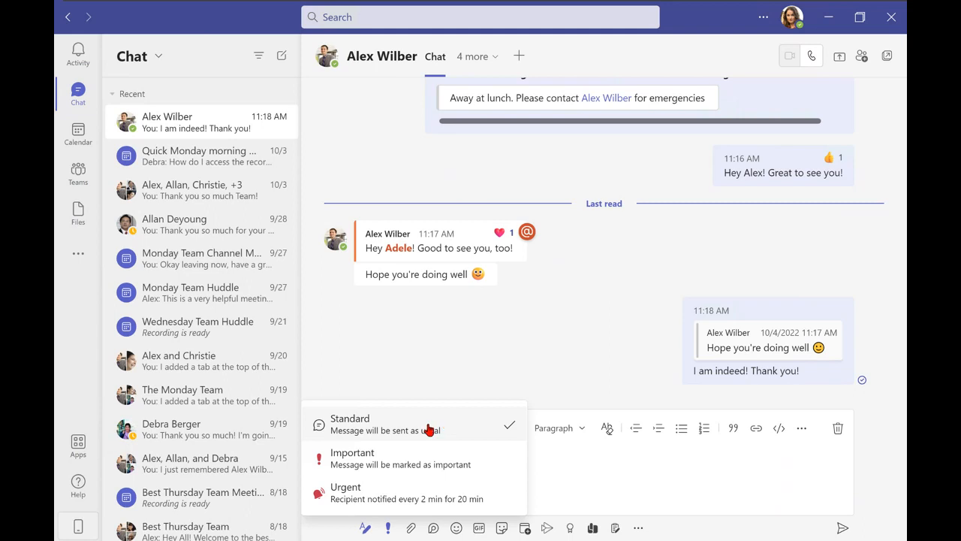
{"action": "left_click", "coordinate": [428, 467]}
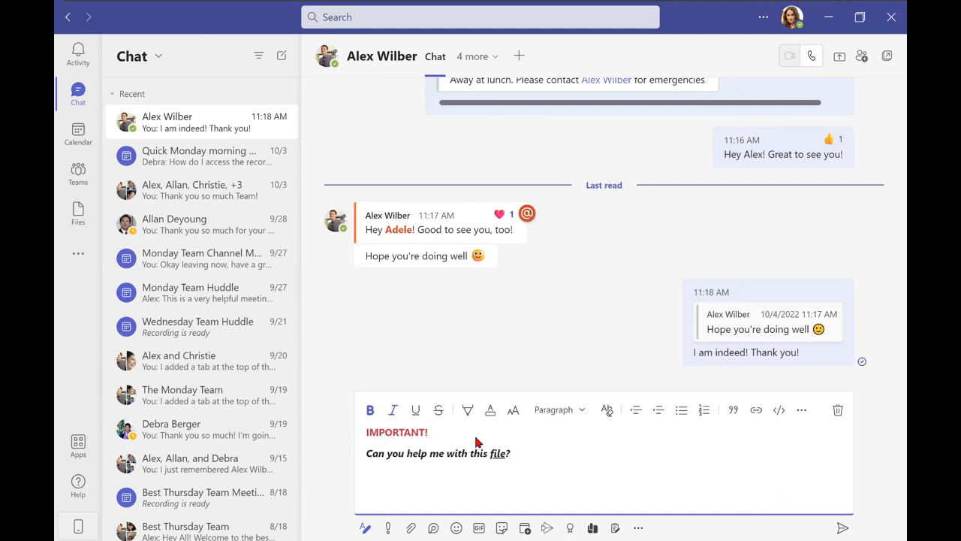
{"action": "left_click", "coordinate": [387, 527]}
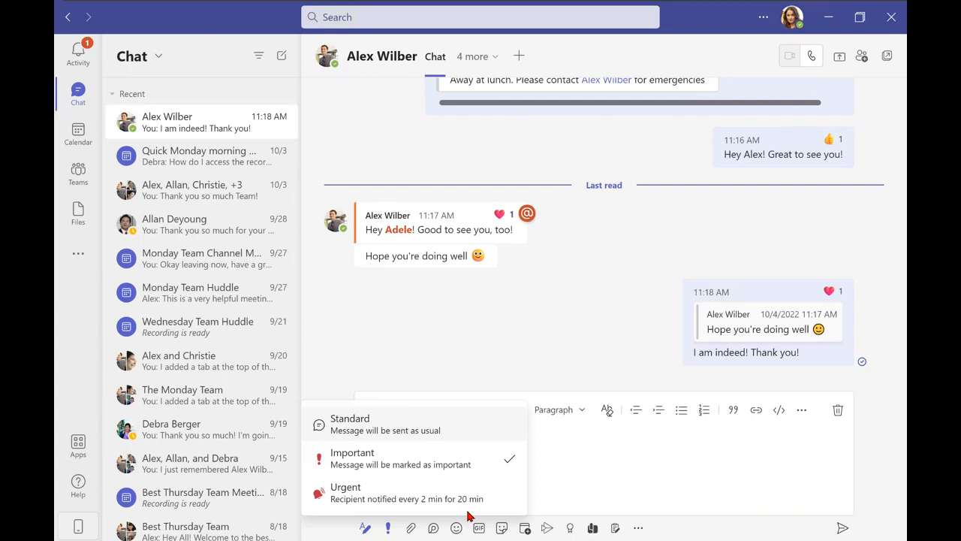
{"action": "left_click", "coordinate": [506, 458]}
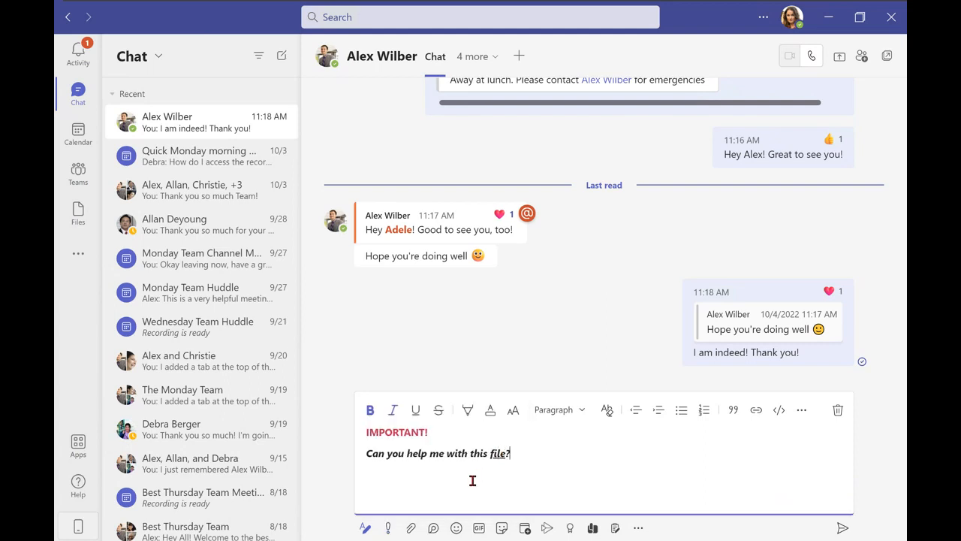
Attach Document.docx from OneDrive to the drafted message and send it.
{"action": "left_click", "coordinate": [409, 528]}
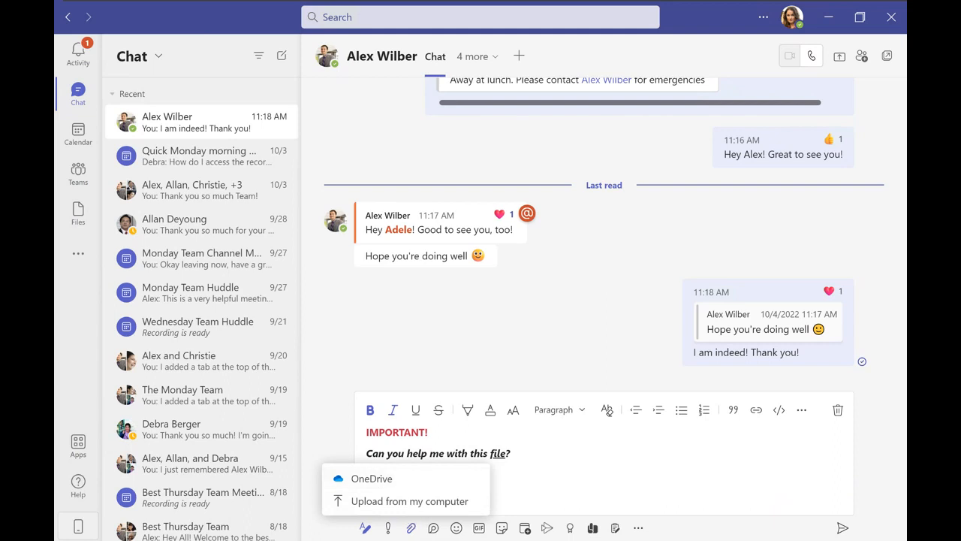
{"action": "left_click", "coordinate": [377, 484]}
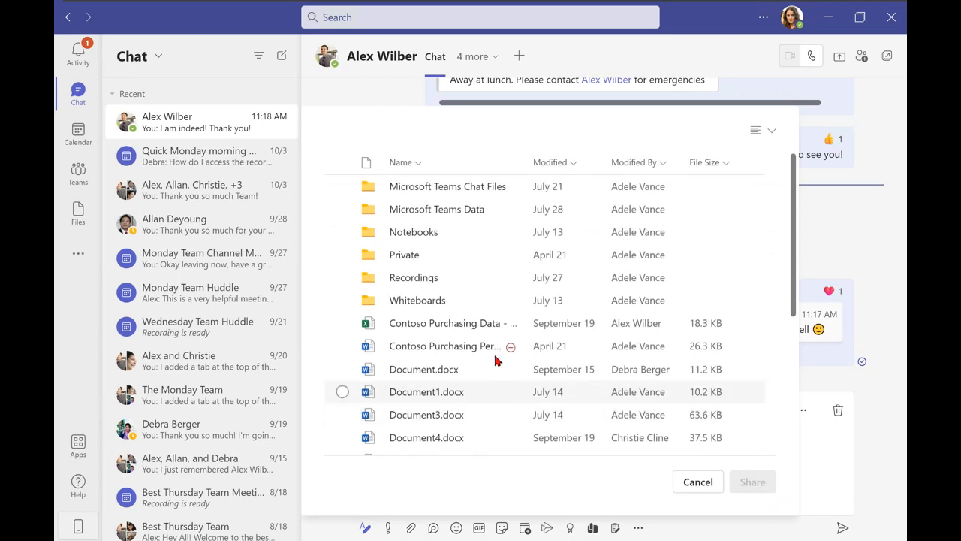
{"action": "scroll", "coordinate": [453, 351], "scroll_direction": "down", "scroll_amount": 1}
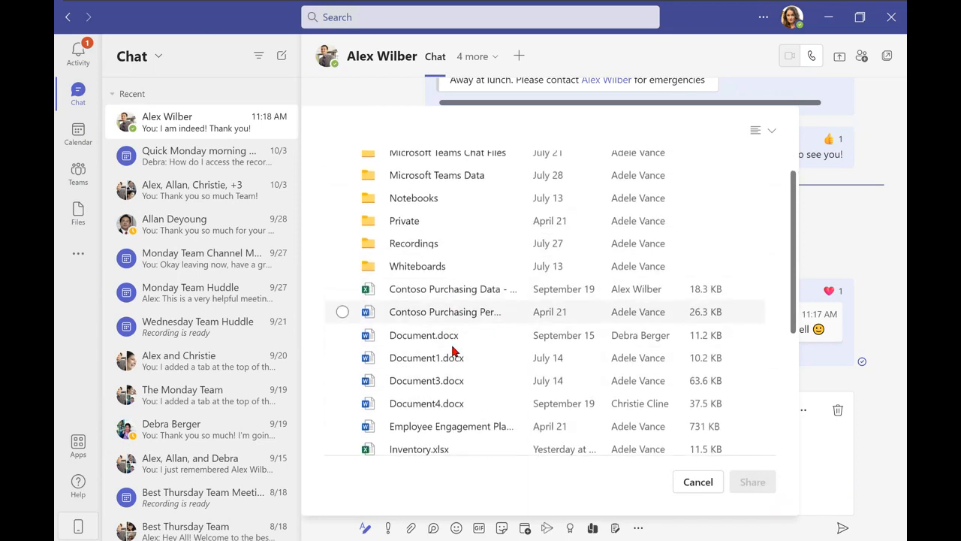
{"action": "left_click", "coordinate": [342, 332]}
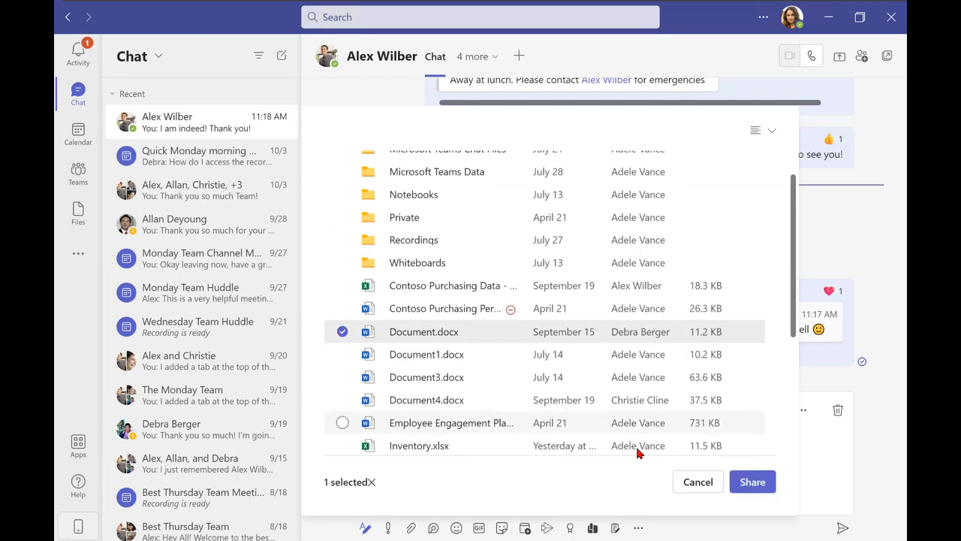
{"action": "left_click", "coordinate": [752, 482]}
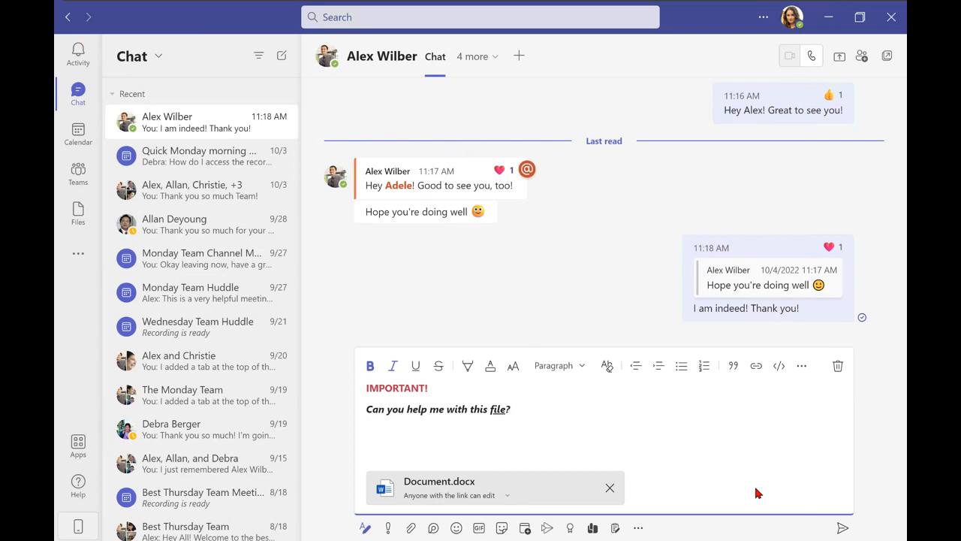
{"action": "left_click", "coordinate": [842, 529]}
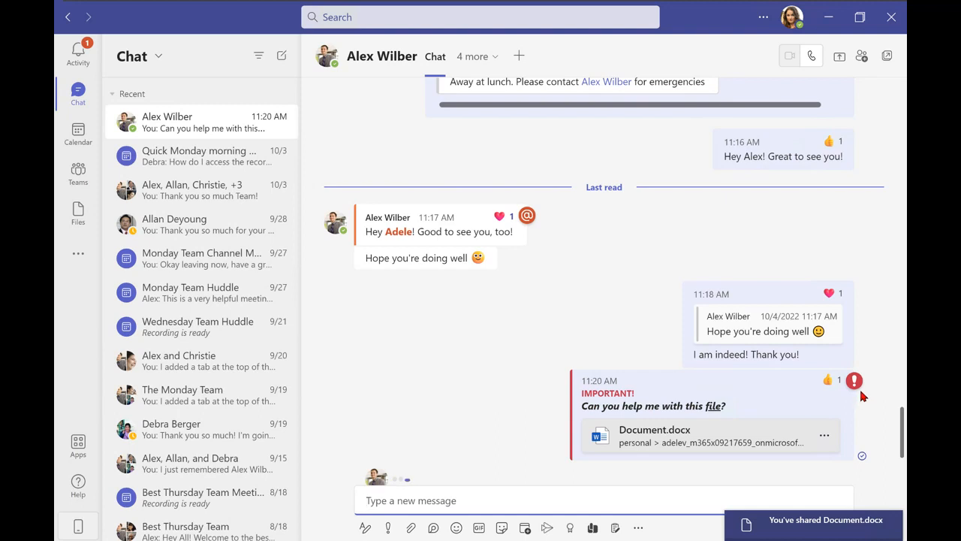
Try to start a video call with the contact from the chat.
{"action": "mouse_move", "coordinate": [849, 390]}
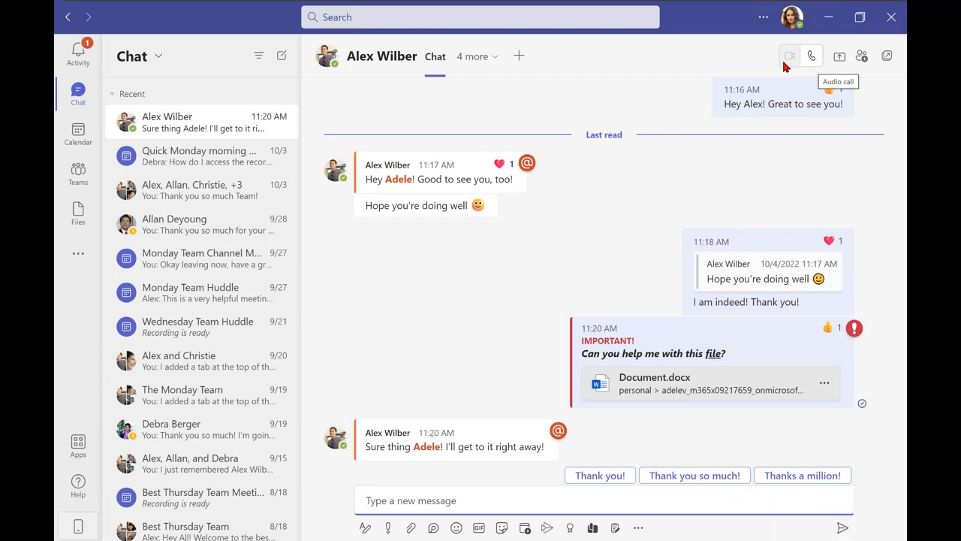
{"action": "left_click", "coordinate": [789, 66]}
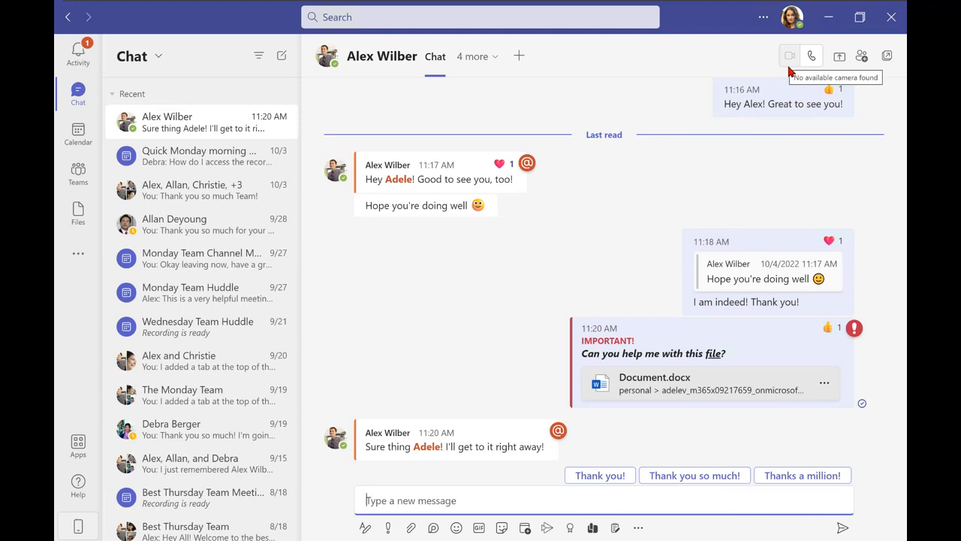
{"action": "left_click", "coordinate": [795, 65]}
{"action": "left_click", "coordinate": [794, 64]}
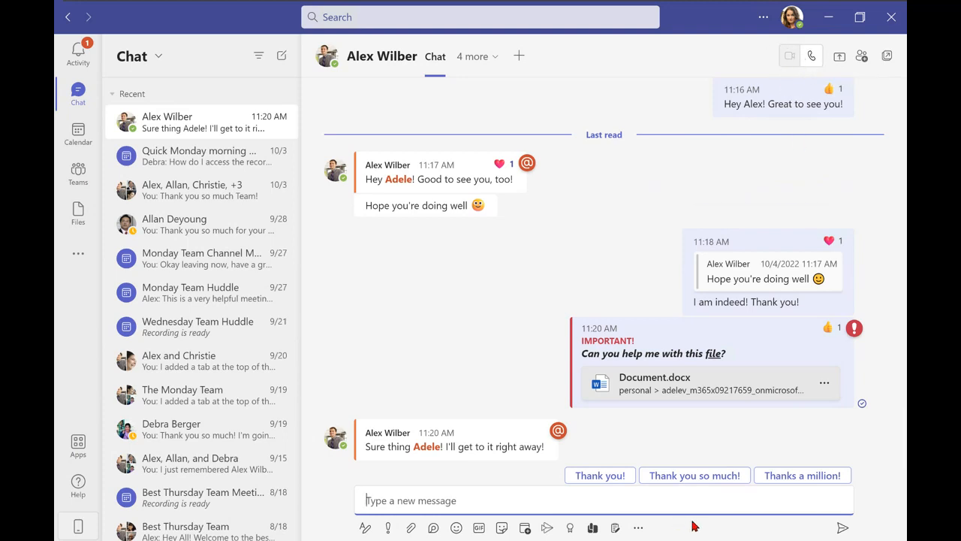
Send the contact the message "I'll ask our team members for more help".
{"action": "mouse_move", "coordinate": [556, 424]}
{"action": "left_click", "coordinate": [423, 493]}
{"action": "type", "text": "I'll ask our team member"}
{"action": "key", "text": "BackSpace"}
{"action": "key", "text": "BackSpace"}
{"action": "type", "text": "bers for more help"}
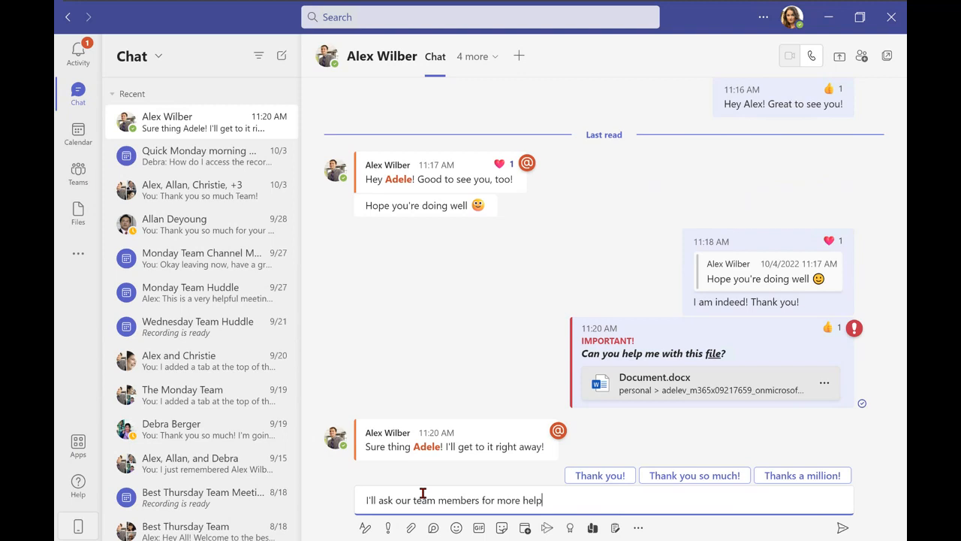
{"action": "key", "text": "Return"}
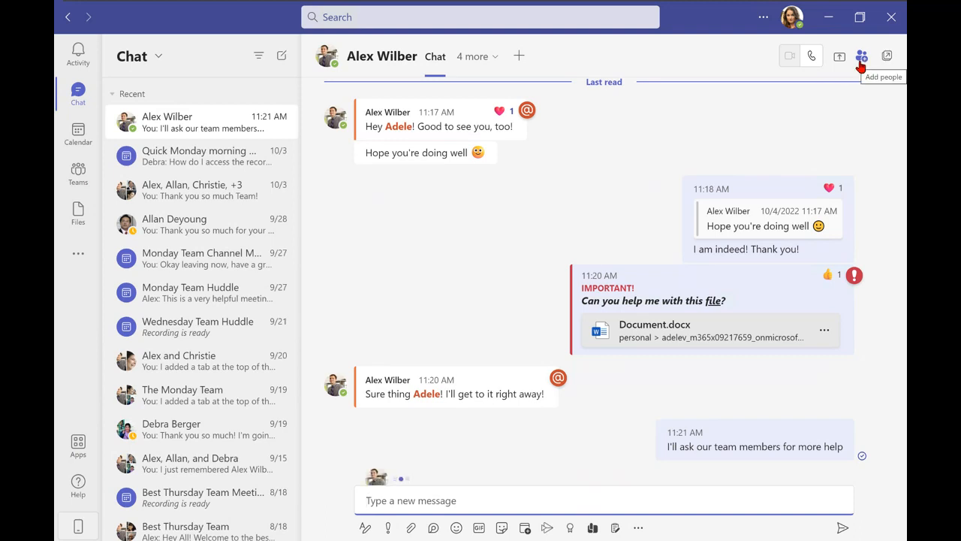
Add three colleagues, the IT Admin, the Administrative Assistant and the Buyer, to the conversation to start a group chat.
{"action": "left_click", "coordinate": [861, 60]}
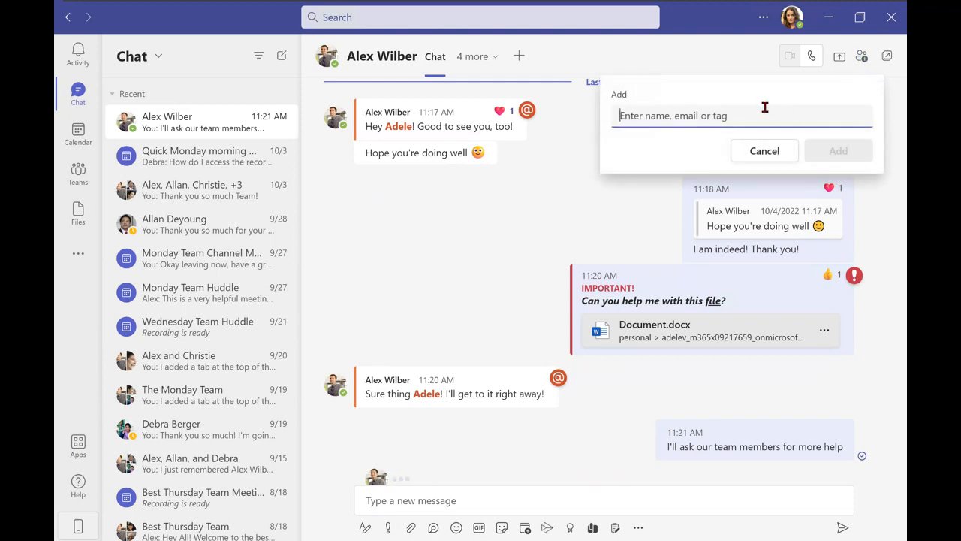
{"action": "type", "text": "Al"}
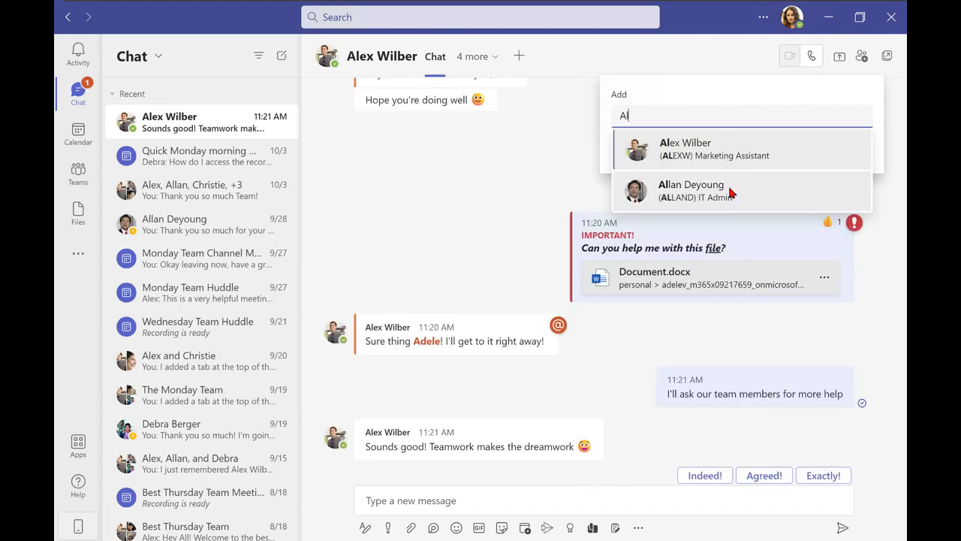
{"action": "left_click", "coordinate": [728, 191]}
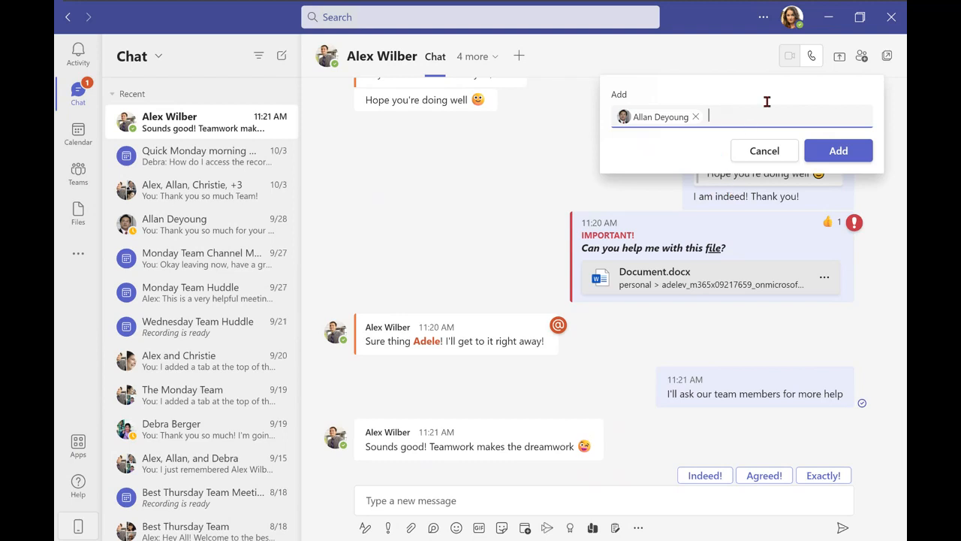
{"action": "type", "text": "Deb"}
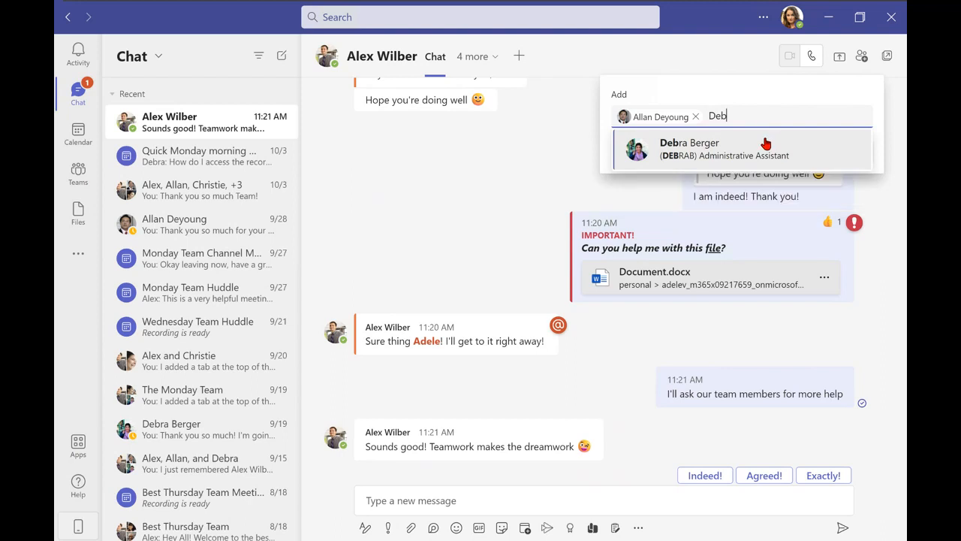
{"action": "left_click", "coordinate": [766, 143]}
{"action": "type", "text": "Chr"}
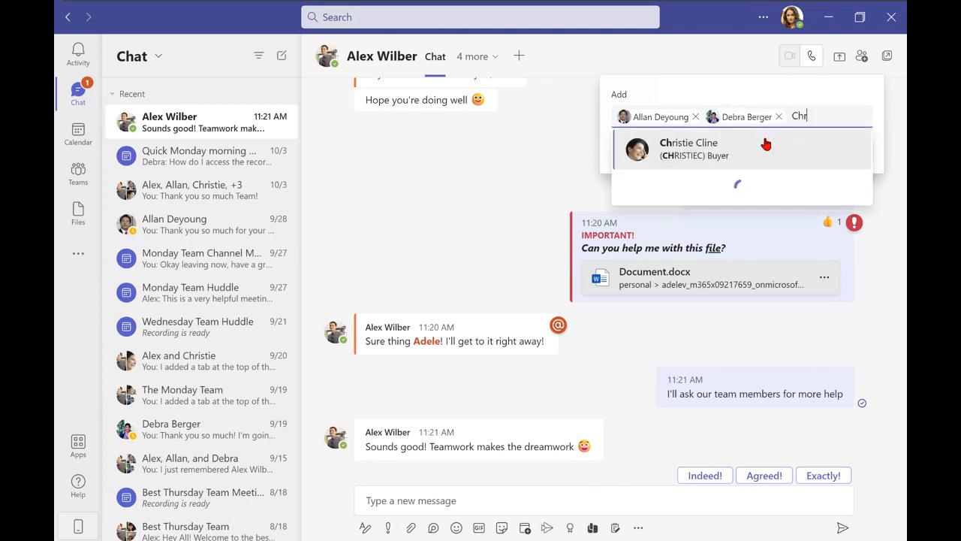
{"action": "left_click", "coordinate": [772, 154]}
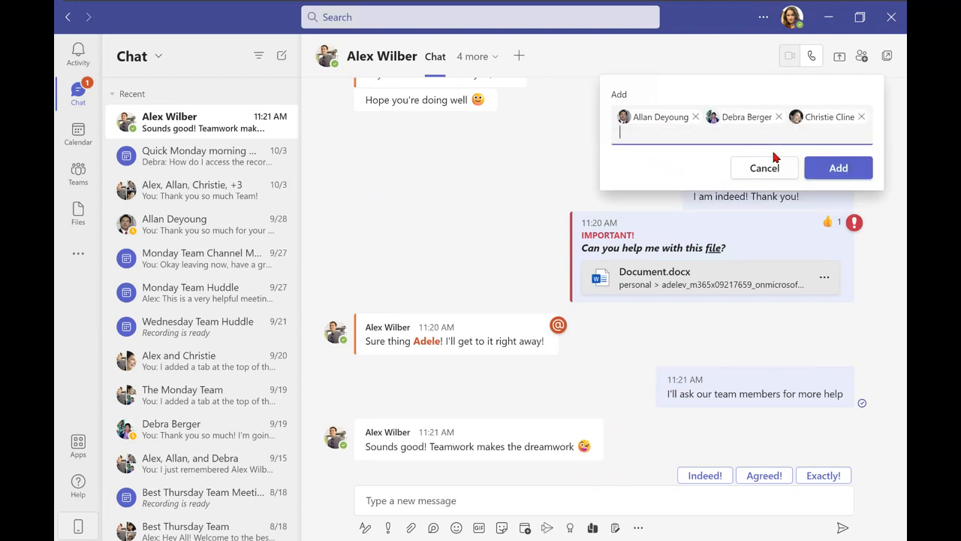
{"action": "left_click", "coordinate": [832, 169]}
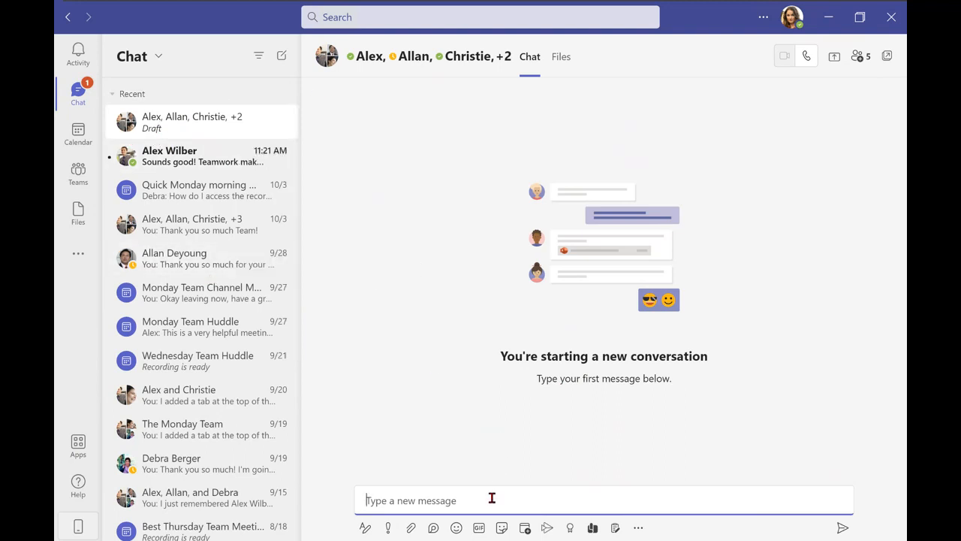
Draft a "Hey Team" message saying a colleague was helping, "but I could use more help! Thank you", and mark it Important.
{"action": "type", "text": "Hey Team, Alex was he"}
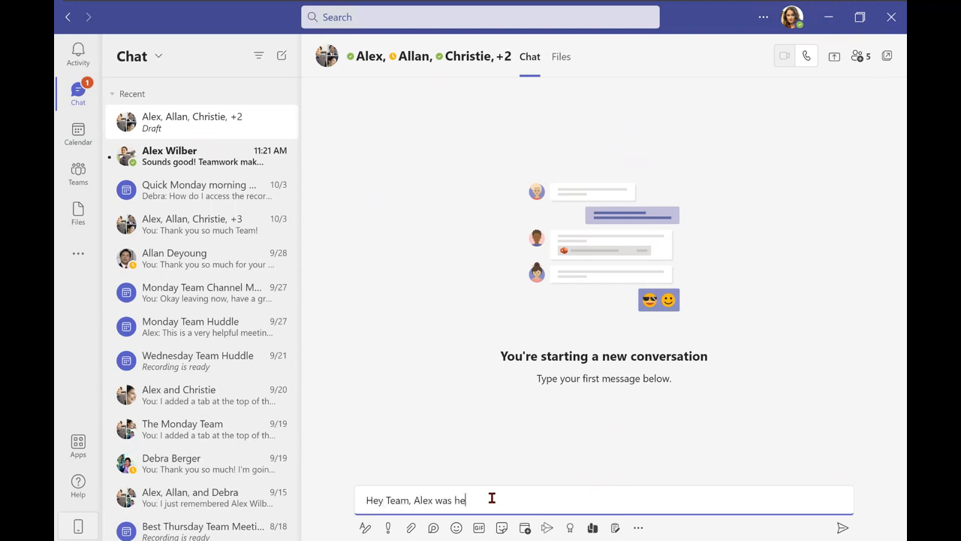
{"action": "type", "text": "lping me with this, but I could use more help"}
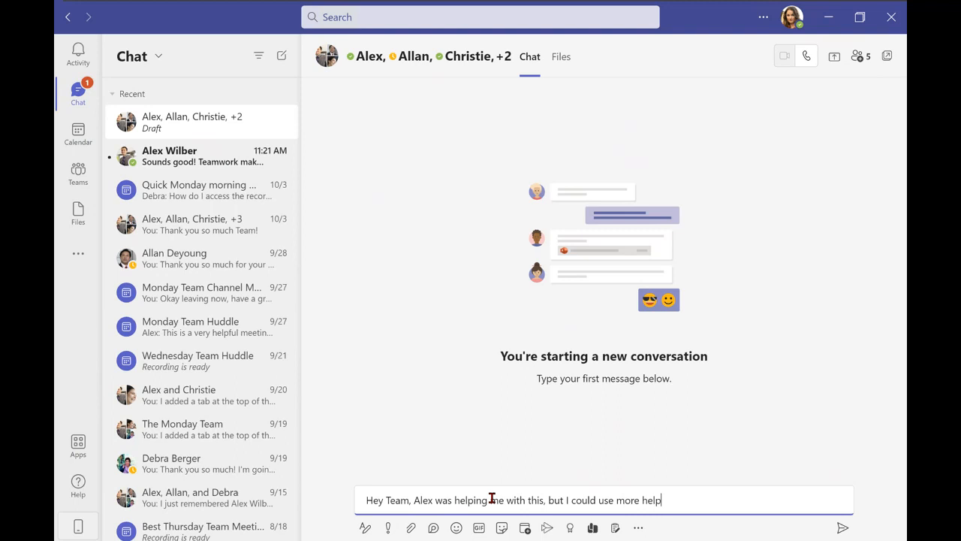
{"action": "type", "text": "! Thank you"}
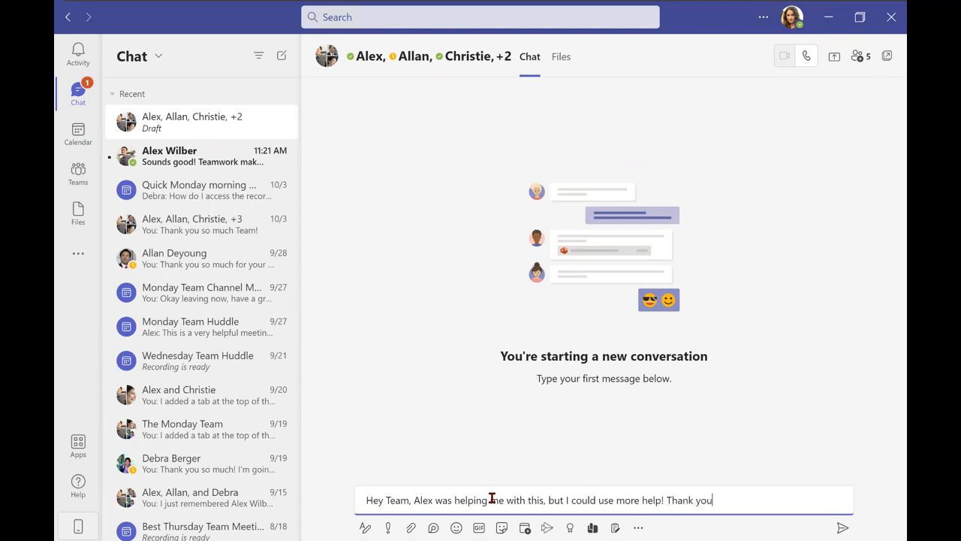
{"action": "left_click", "coordinate": [389, 530]}
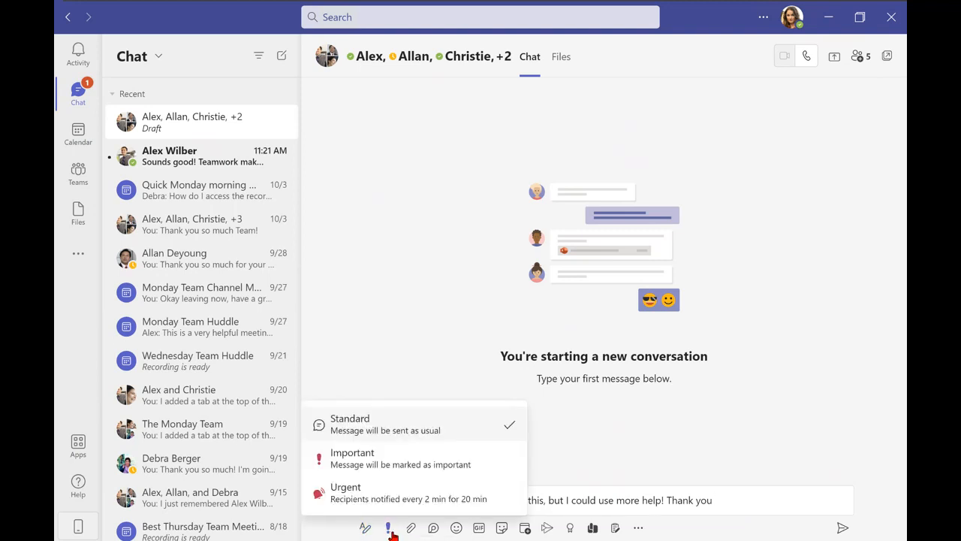
{"action": "left_click", "coordinate": [440, 463]}
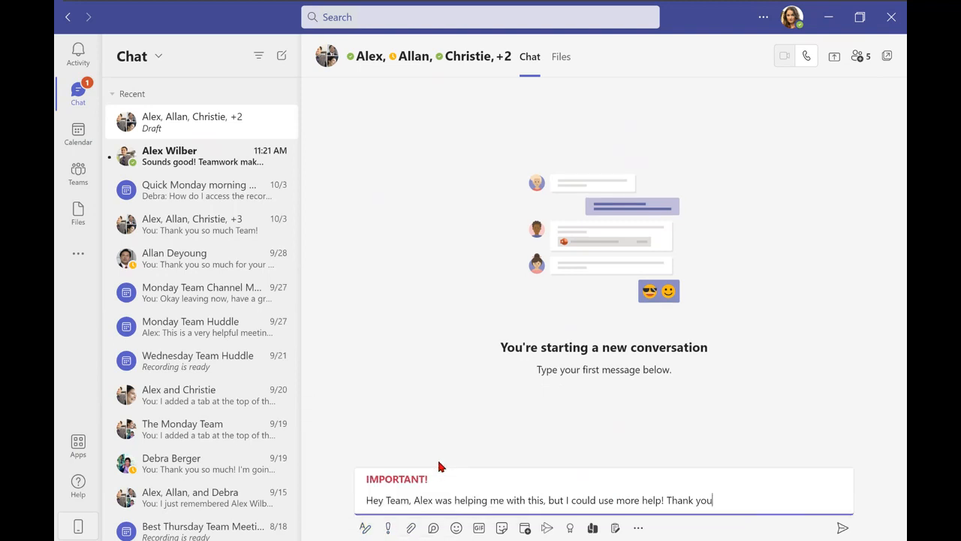
Attach Document.docx from OneDrive to the drafted Important message and send it to the group chat.
{"action": "left_click", "coordinate": [411, 529]}
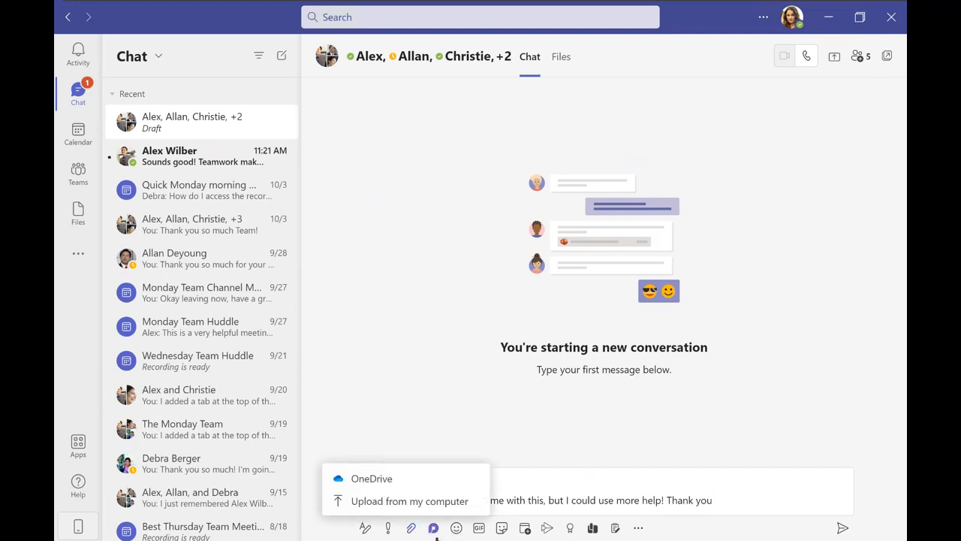
{"action": "left_click", "coordinate": [371, 478]}
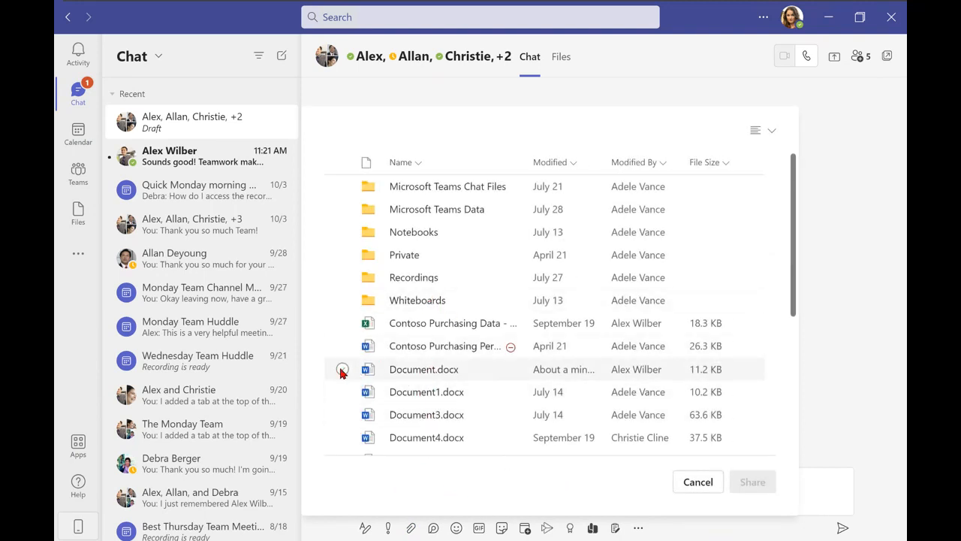
{"action": "left_click", "coordinate": [342, 370]}
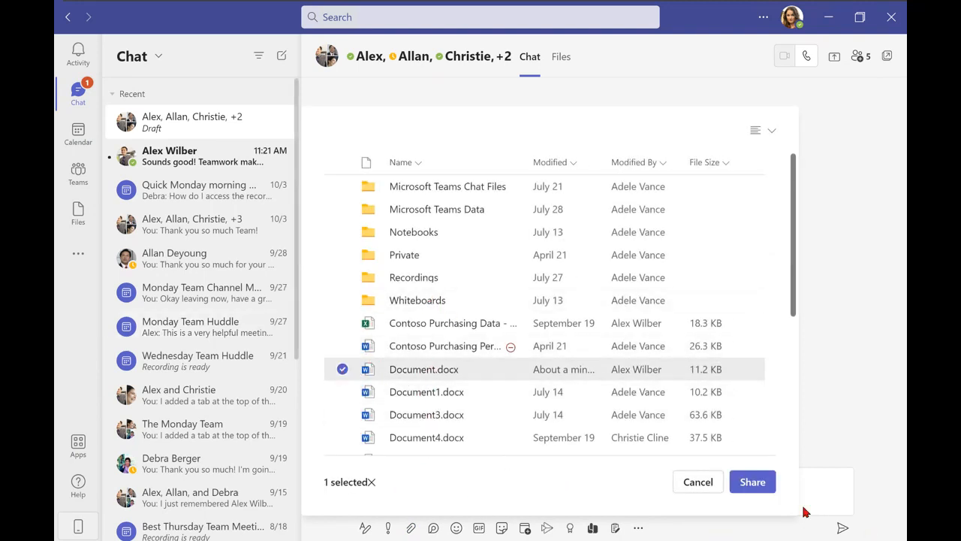
{"action": "left_click", "coordinate": [752, 482]}
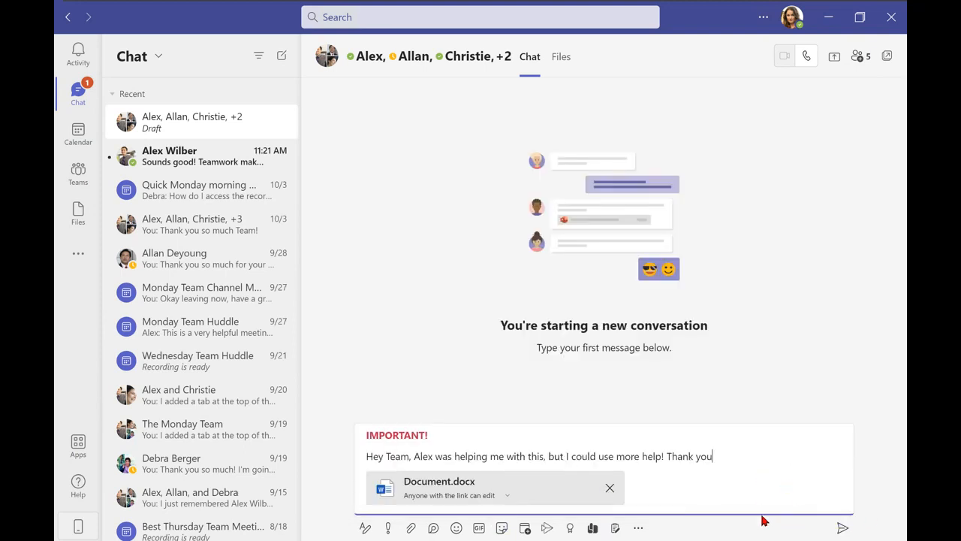
{"action": "key", "text": "Return"}
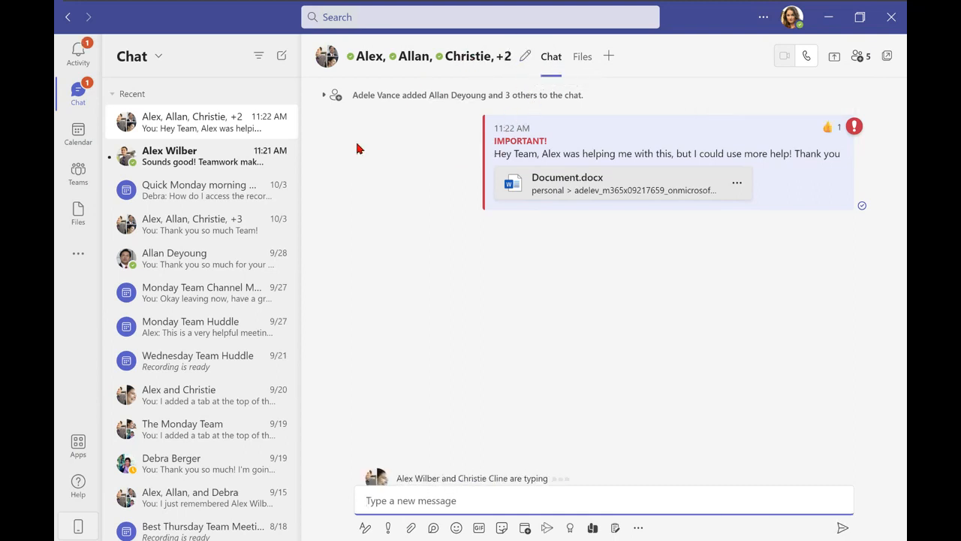
Name the new group chat "Tuesday Morning Group Chat" and save the name.
{"action": "left_click", "coordinate": [524, 63]}
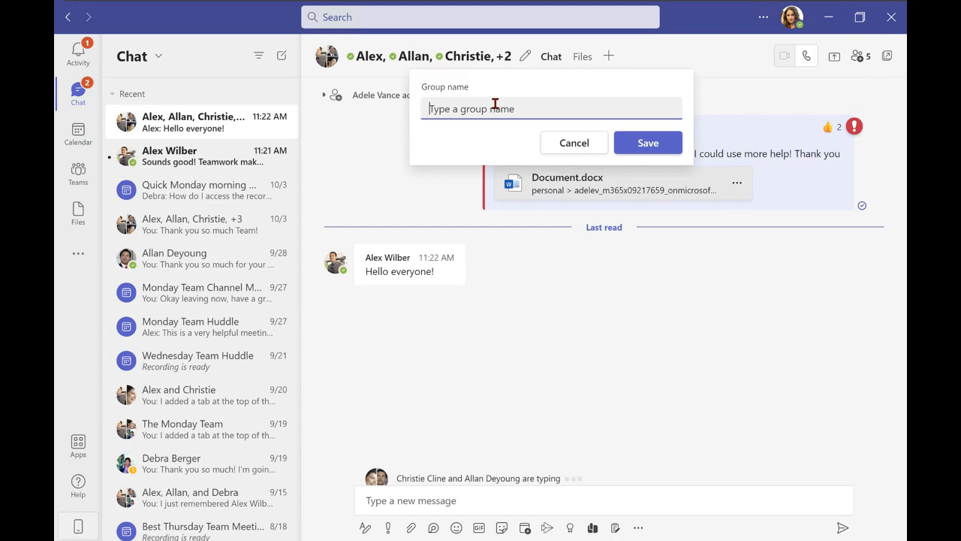
{"action": "type", "text": "Tuesday Morning"}
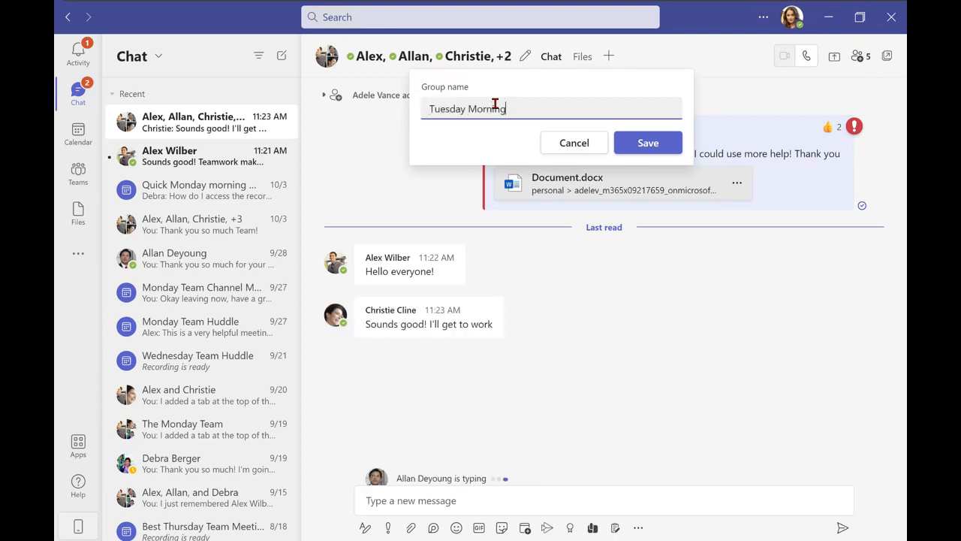
{"action": "type", "text": " Group Chat"}
{"action": "left_click", "coordinate": [667, 144]}
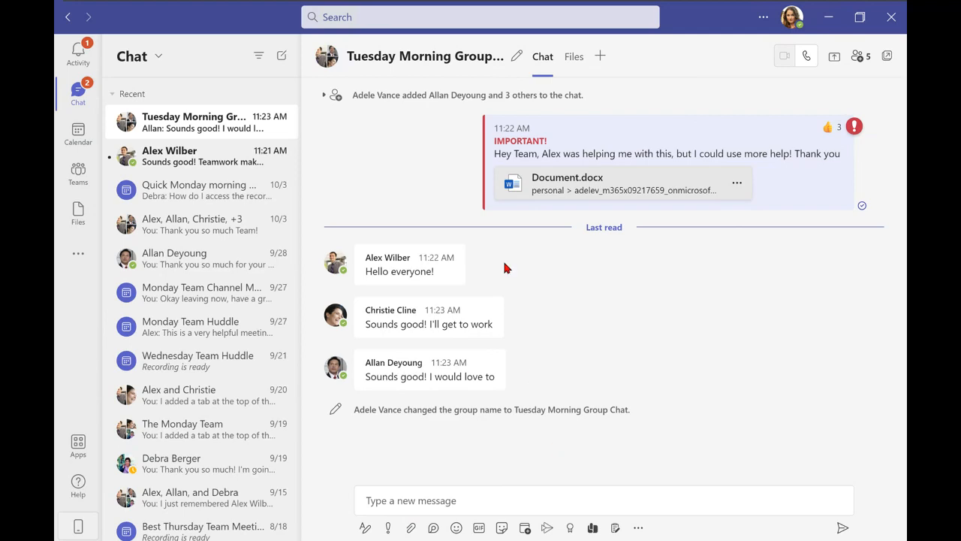
View the apps available as tabs for the group chat, and send the group the message "Thank you all so much!".
{"action": "left_click", "coordinate": [601, 57]}
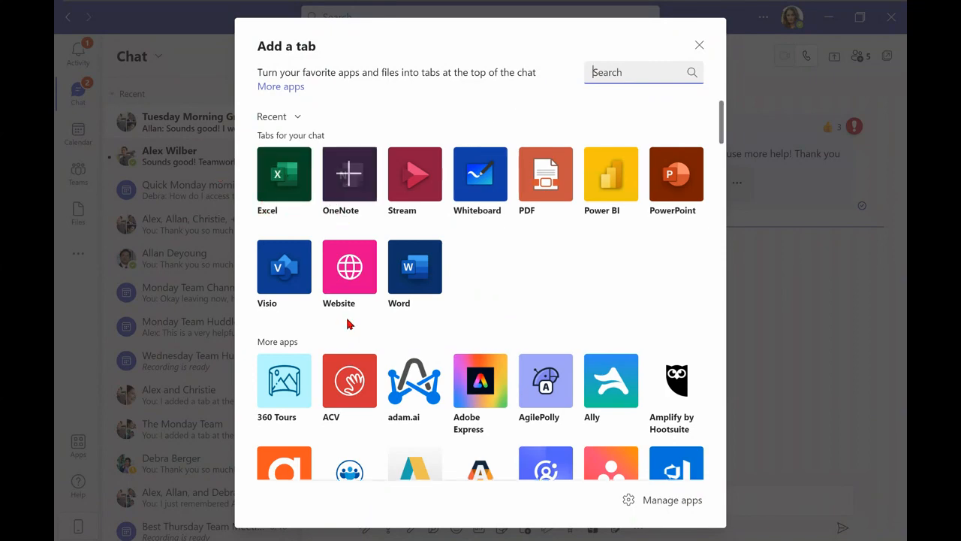
{"action": "left_click", "coordinate": [702, 50]}
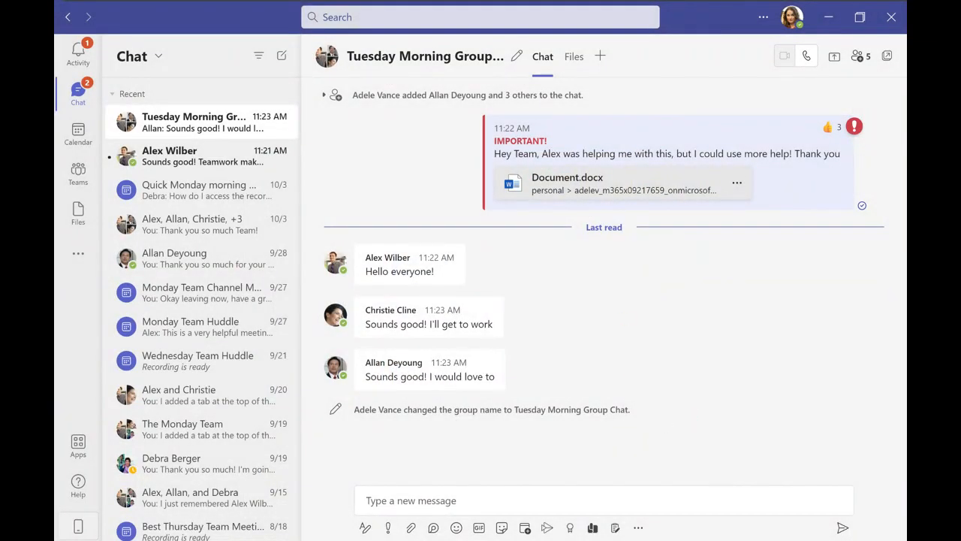
{"action": "left_click", "coordinate": [590, 489]}
{"action": "type", "text": "Thank you all so much!"}
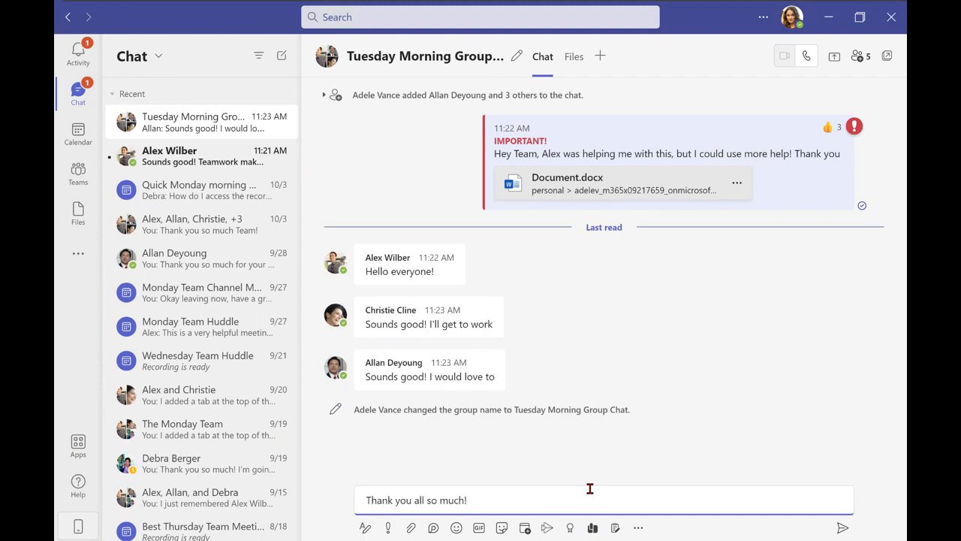
{"action": "key", "text": "Return"}
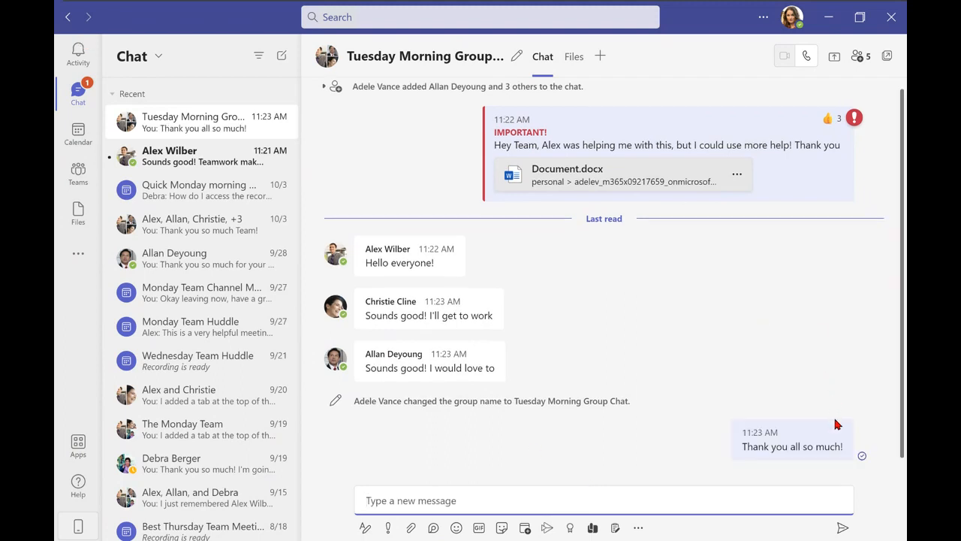
Open the unread one-to-one chat with the contact, and pin both that chat and the Tuesday Morning Group Chat.
{"action": "mouse_move", "coordinate": [838, 433]}
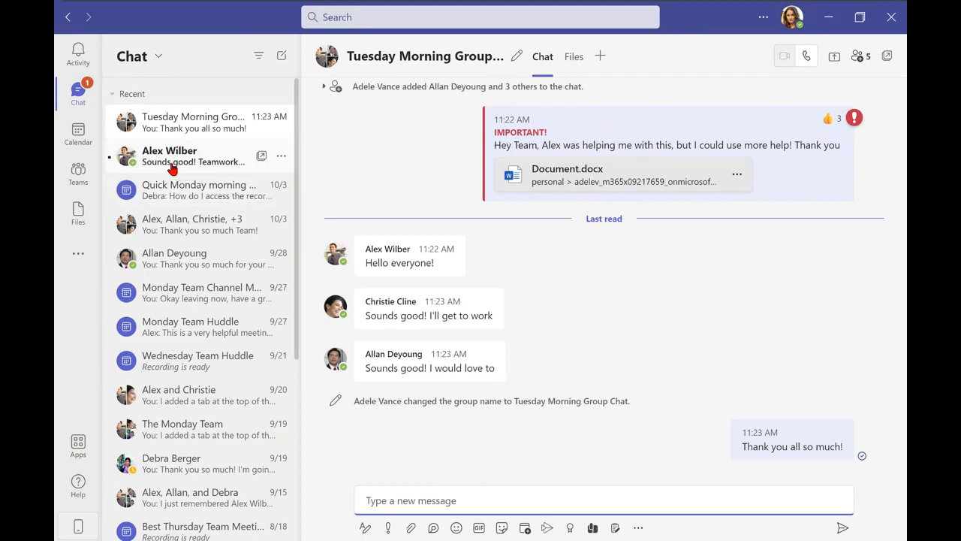
{"action": "scroll", "coordinate": [177, 167], "scroll_direction": "down", "scroll_amount": 1}
{"action": "scroll", "coordinate": [177, 200], "scroll_direction": "up", "scroll_amount": 1}
{"action": "left_click", "coordinate": [217, 166]}
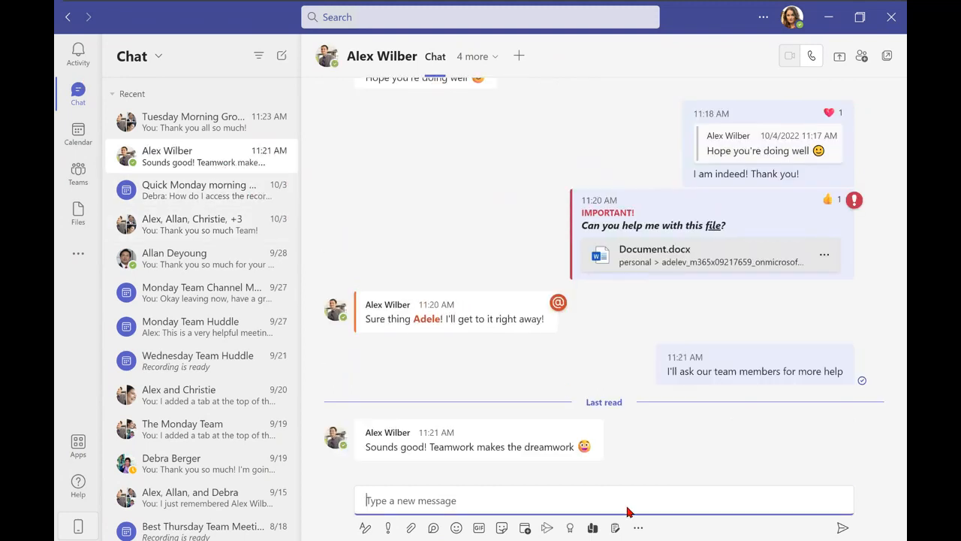
{"action": "mouse_move", "coordinate": [278, 172]}
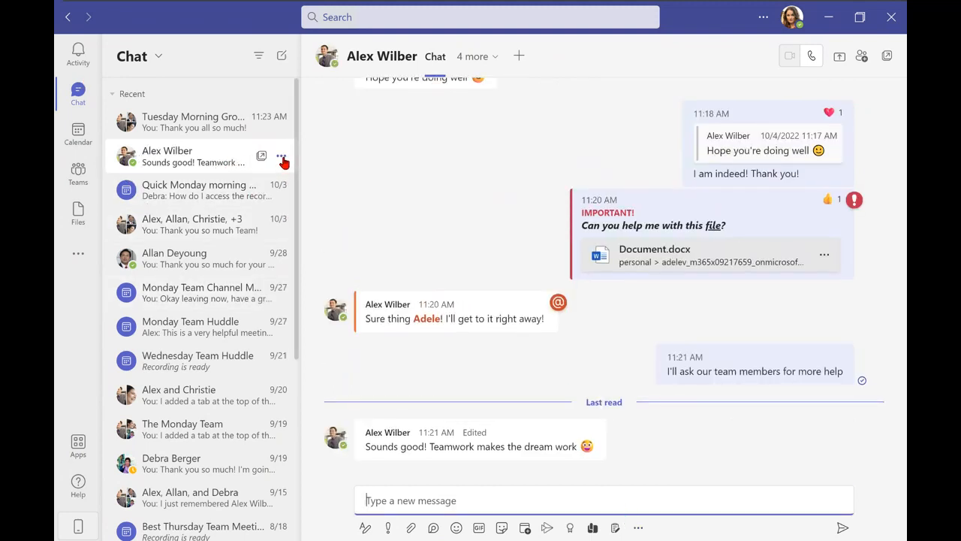
{"action": "left_click", "coordinate": [282, 158]}
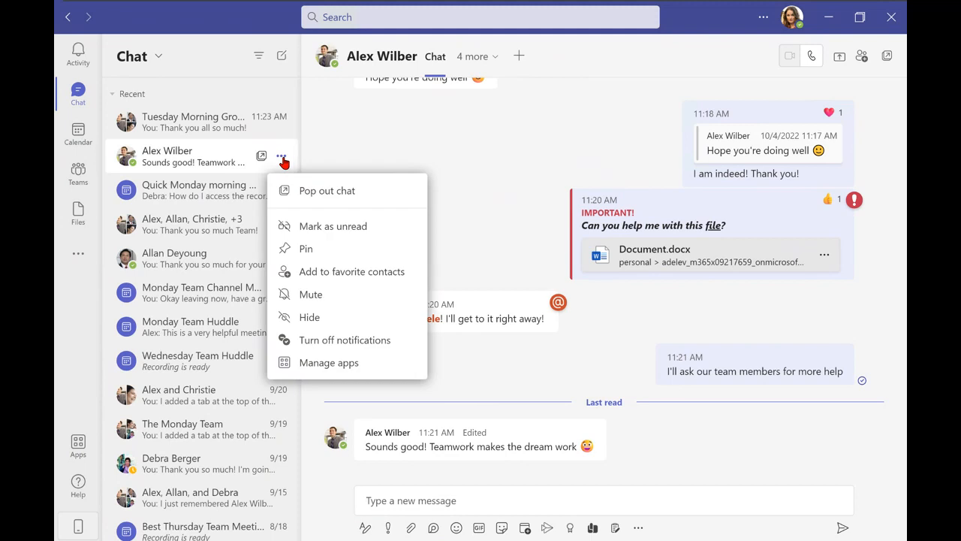
{"action": "left_click", "coordinate": [311, 248]}
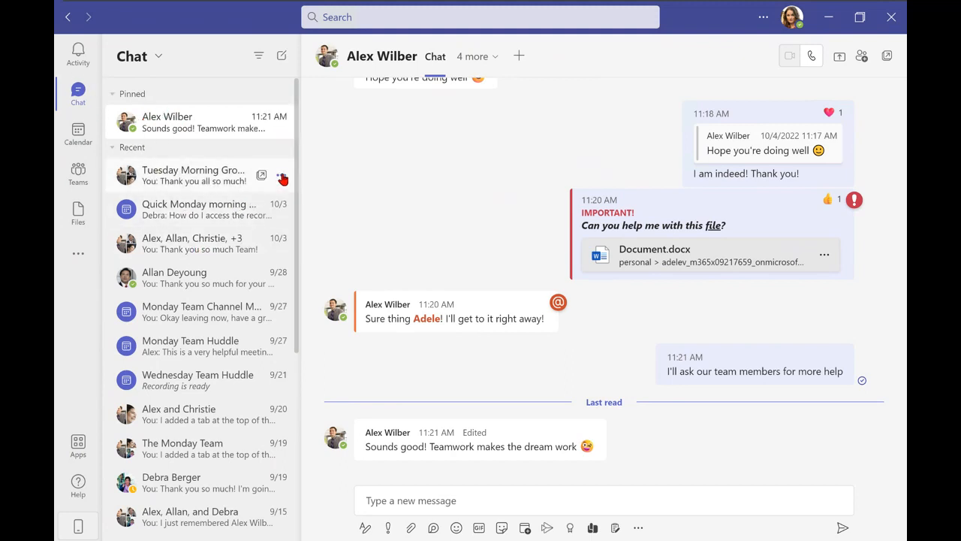
{"action": "left_click", "coordinate": [282, 175]}
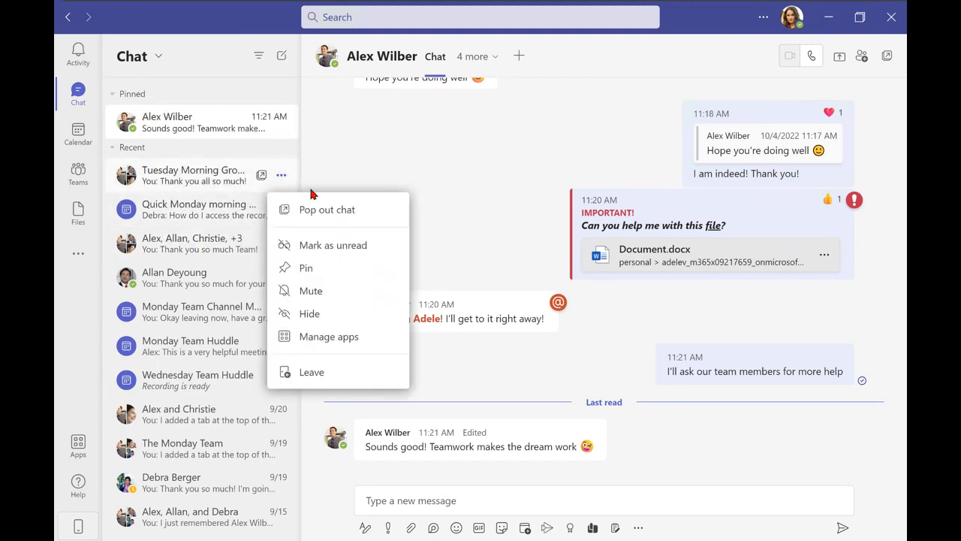
{"action": "left_click", "coordinate": [325, 272]}
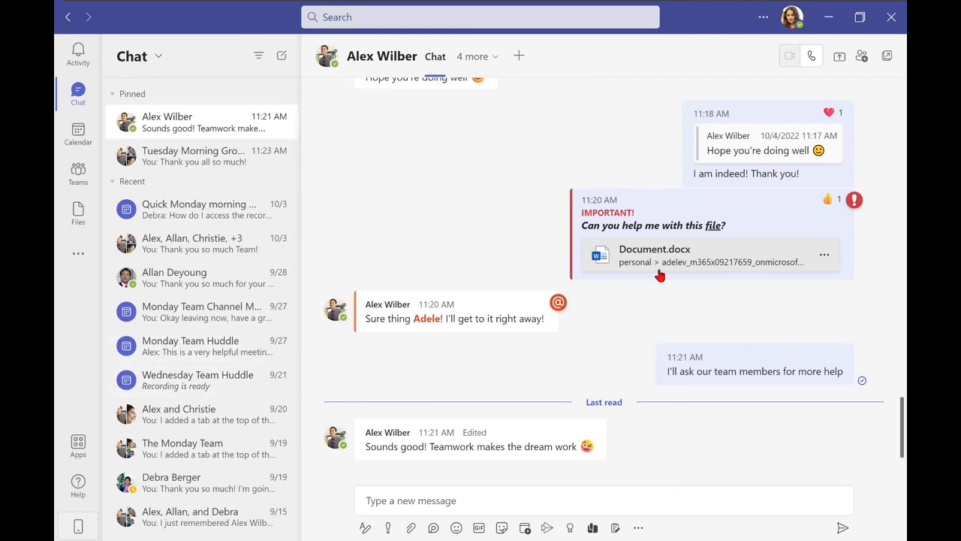
Open the pinned Tuesday Morning Group Chat and view its list of participants.
{"action": "mouse_move", "coordinate": [660, 275]}
{"action": "scroll", "coordinate": [180, 192], "scroll_direction": "down", "scroll_amount": 1}
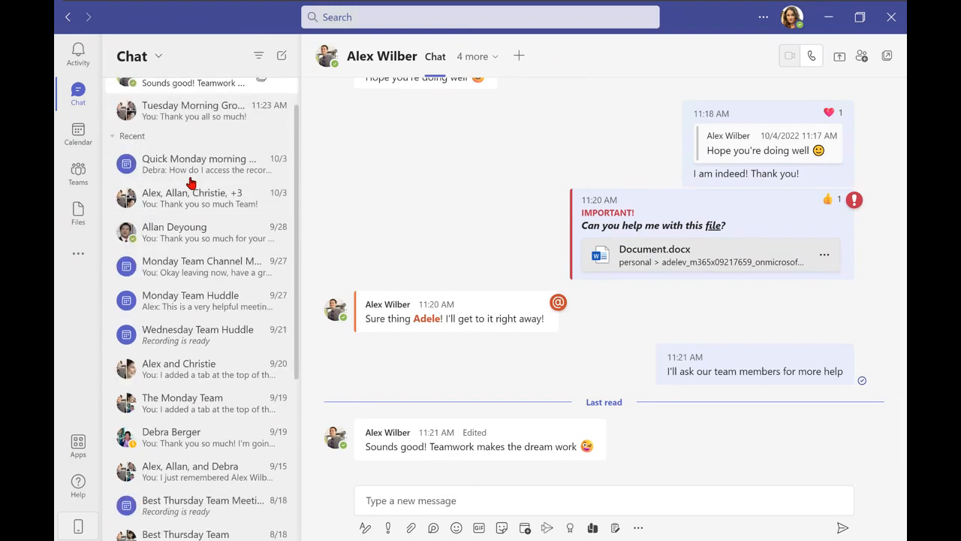
{"action": "scroll", "coordinate": [279, 221], "scroll_direction": "up", "scroll_amount": 1}
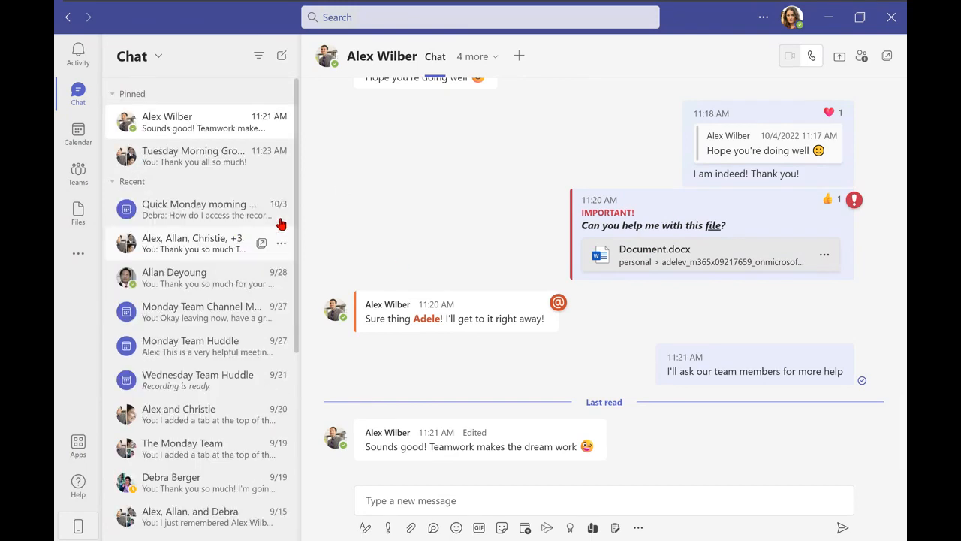
{"action": "left_click", "coordinate": [169, 156]}
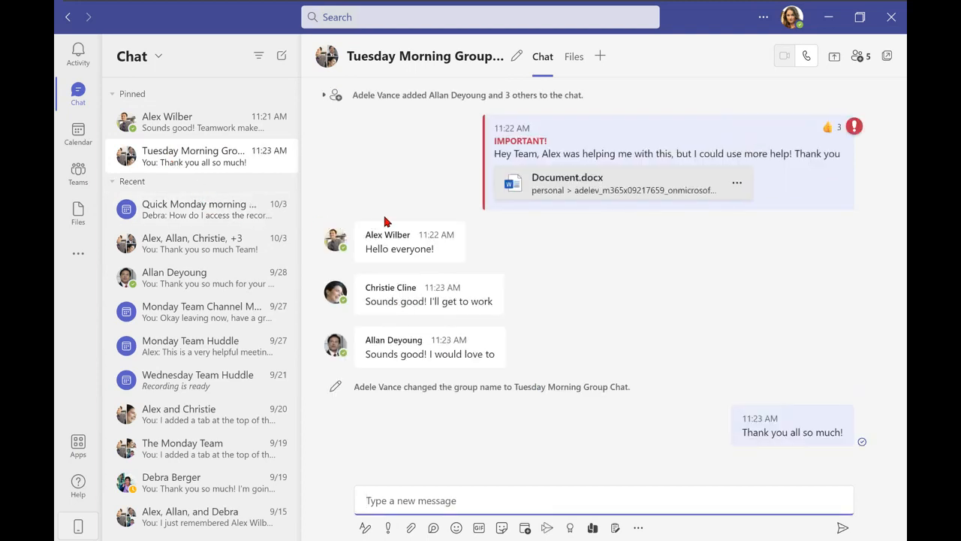
{"action": "left_click", "coordinate": [857, 59]}
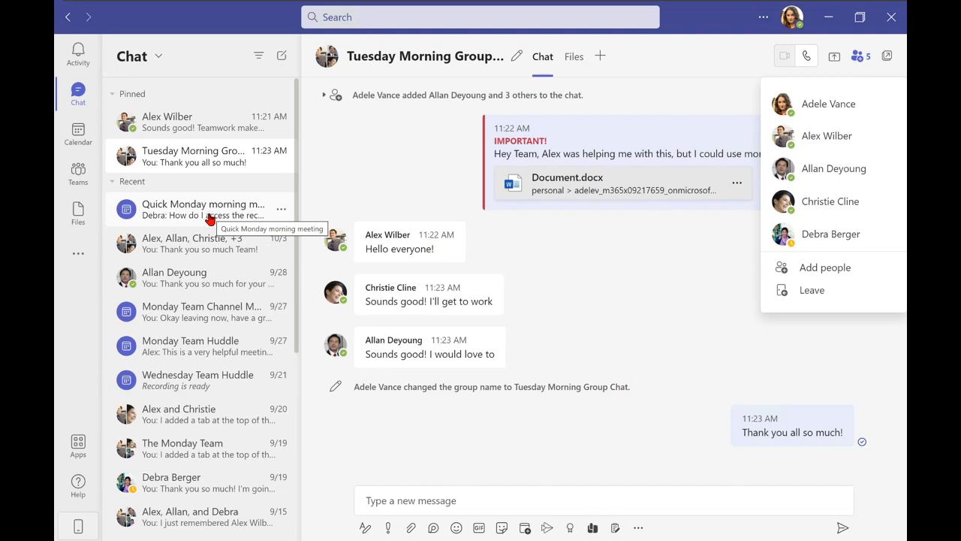
Mute the "Quick Monday morning meeting" chat and hide the older unnamed group chat listed directly below it.
{"action": "scroll", "coordinate": [210, 218], "scroll_direction": "down", "scroll_amount": 3}
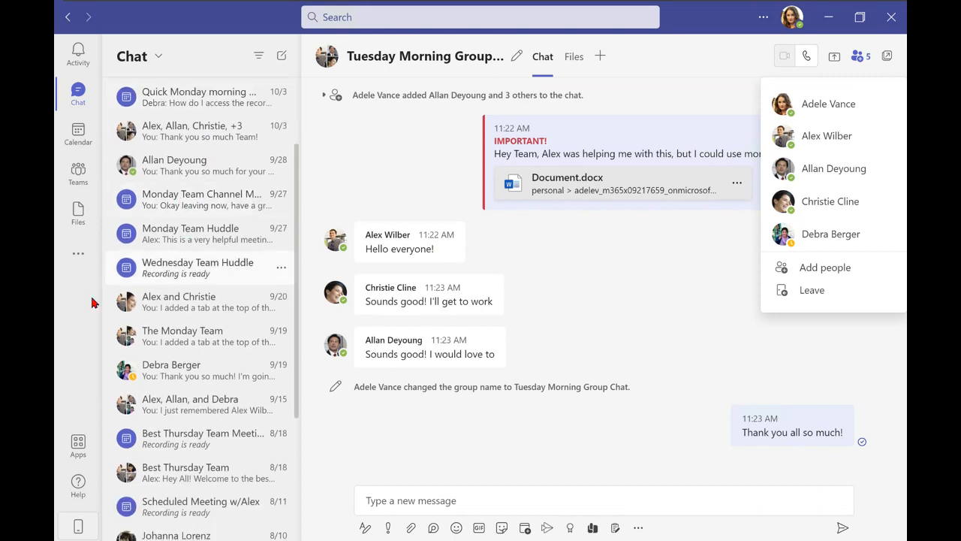
{"action": "scroll", "coordinate": [273, 274], "scroll_direction": "up", "scroll_amount": 3}
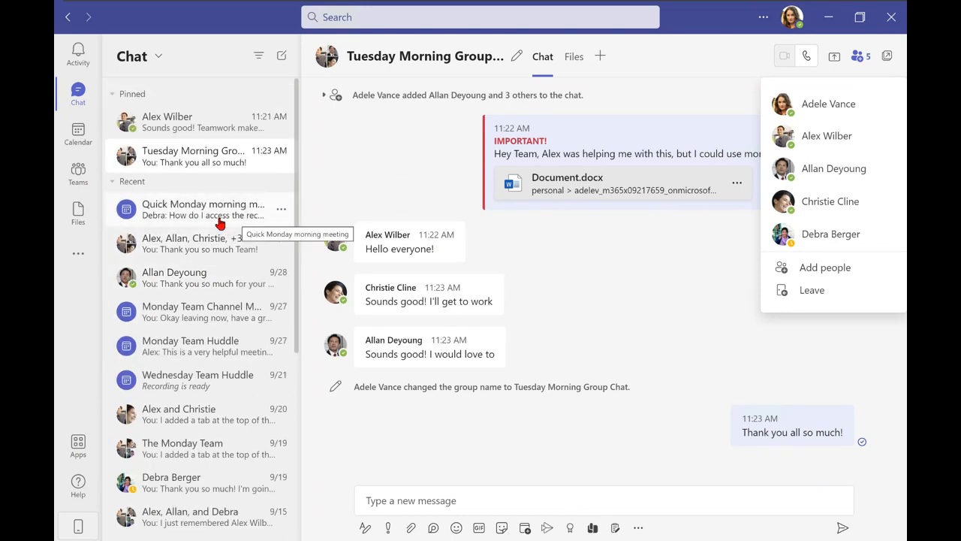
{"action": "left_click", "coordinate": [281, 213]}
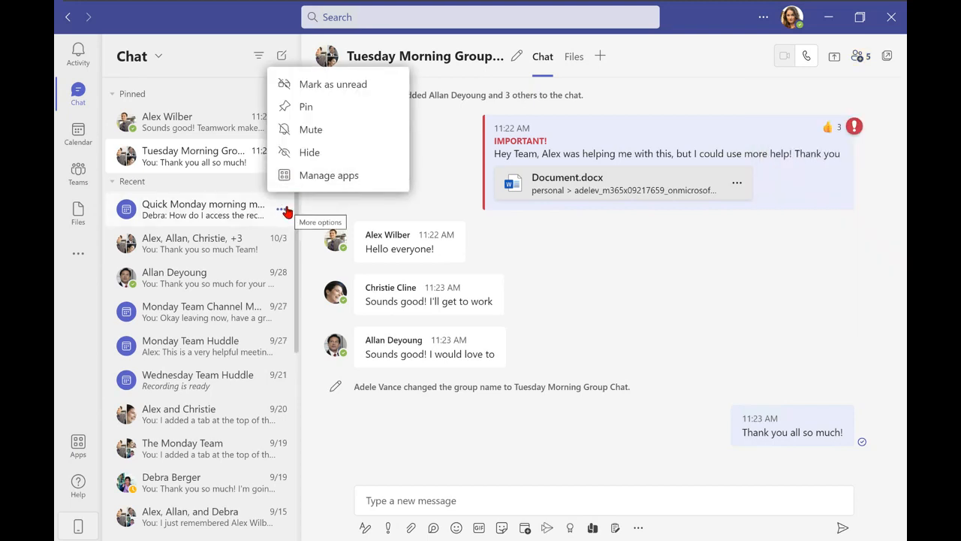
{"action": "left_click", "coordinate": [286, 129]}
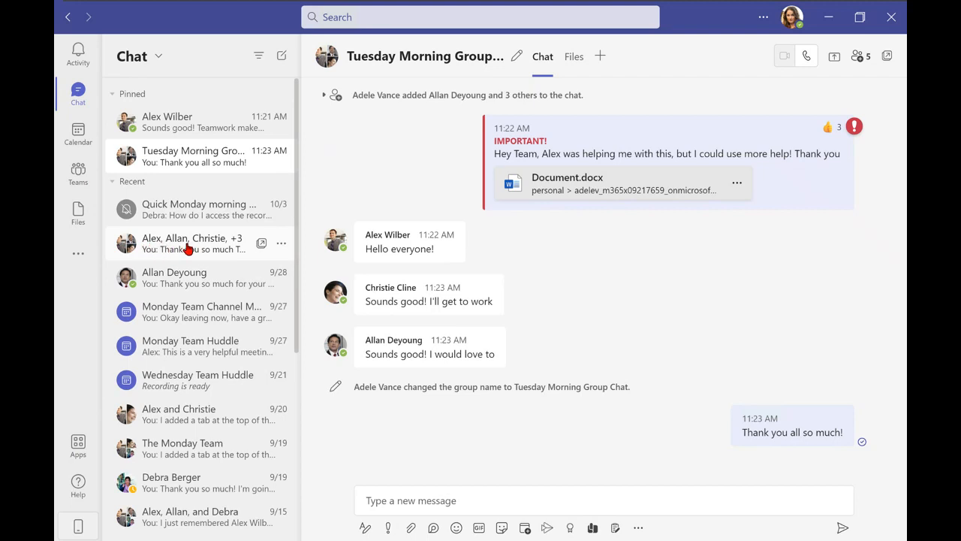
{"action": "left_click", "coordinate": [281, 247]}
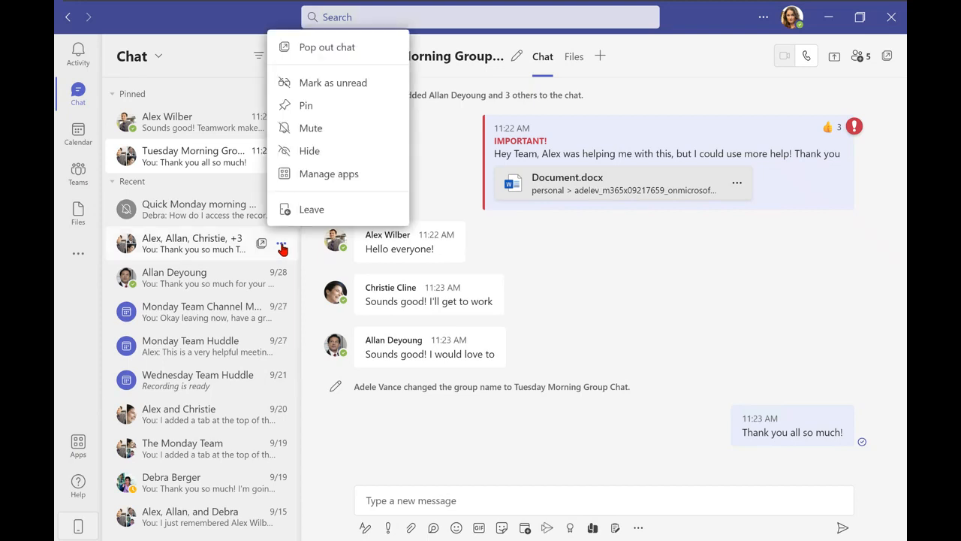
{"action": "left_click", "coordinate": [329, 161]}
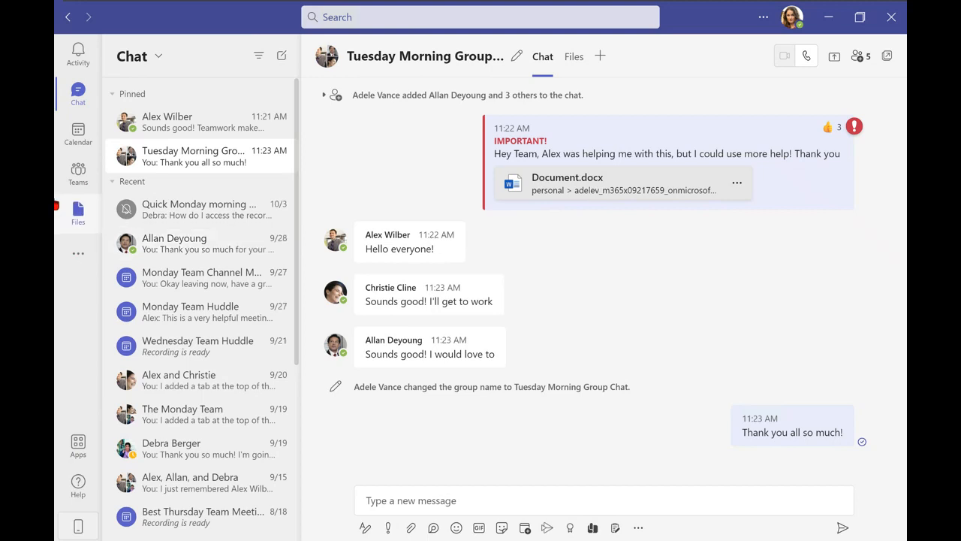
Open the Calendar, view the work week containing October 21, 2022, and return to today's date.
{"action": "left_click", "coordinate": [78, 135]}
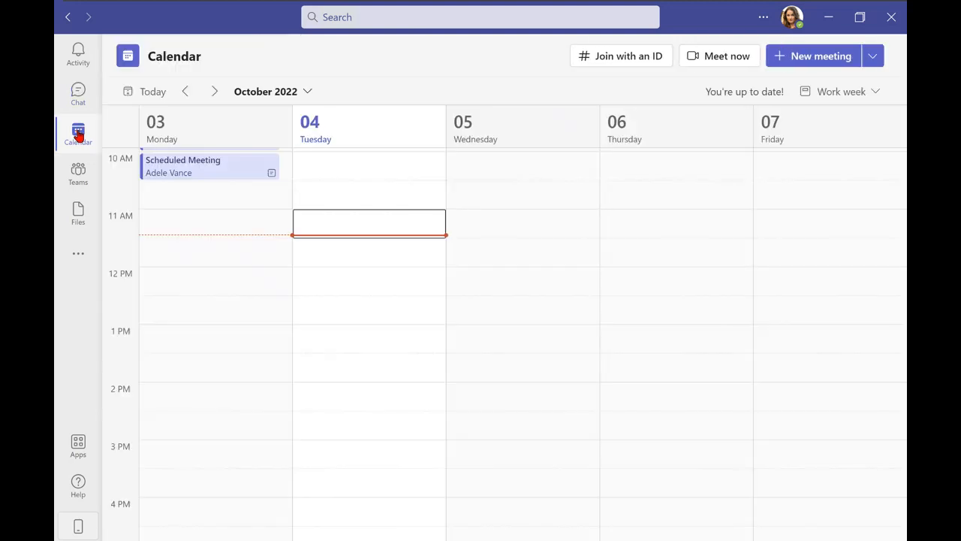
{"action": "scroll", "coordinate": [462, 351], "scroll_direction": "up", "scroll_amount": 3}
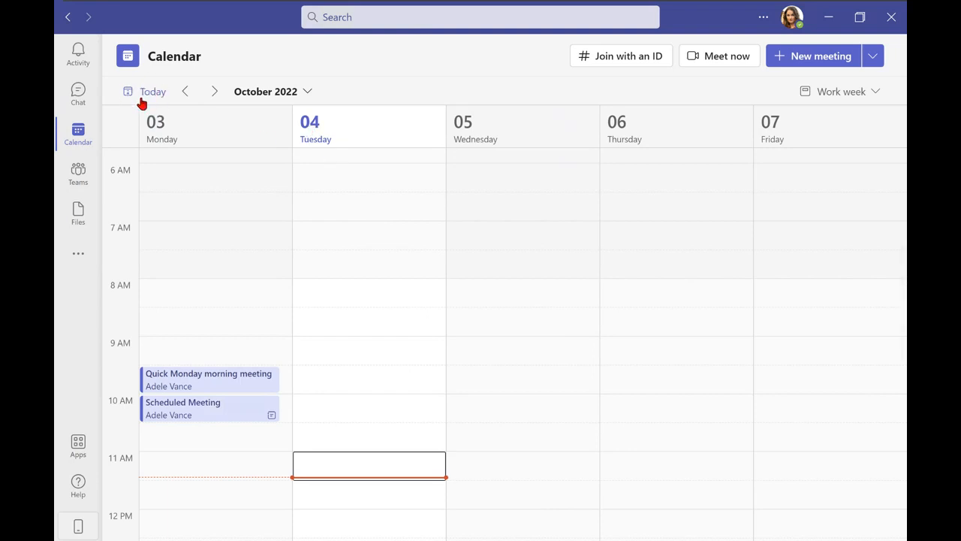
{"action": "left_click", "coordinate": [306, 92]}
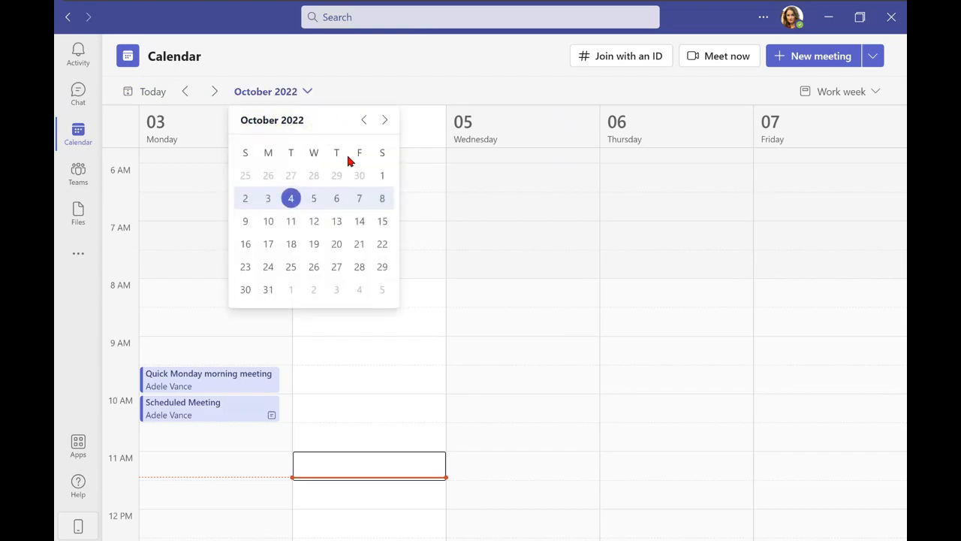
{"action": "left_click", "coordinate": [362, 248]}
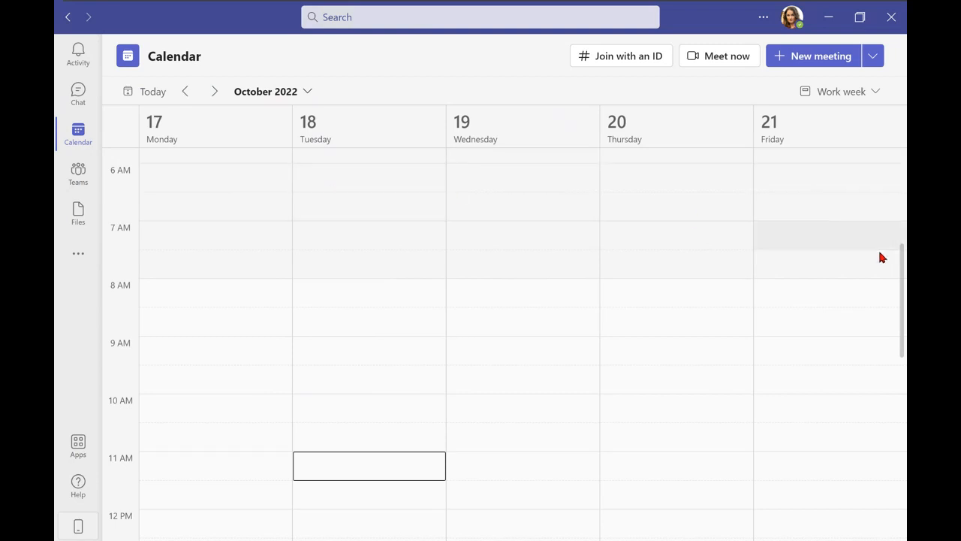
{"action": "left_click", "coordinate": [151, 93]}
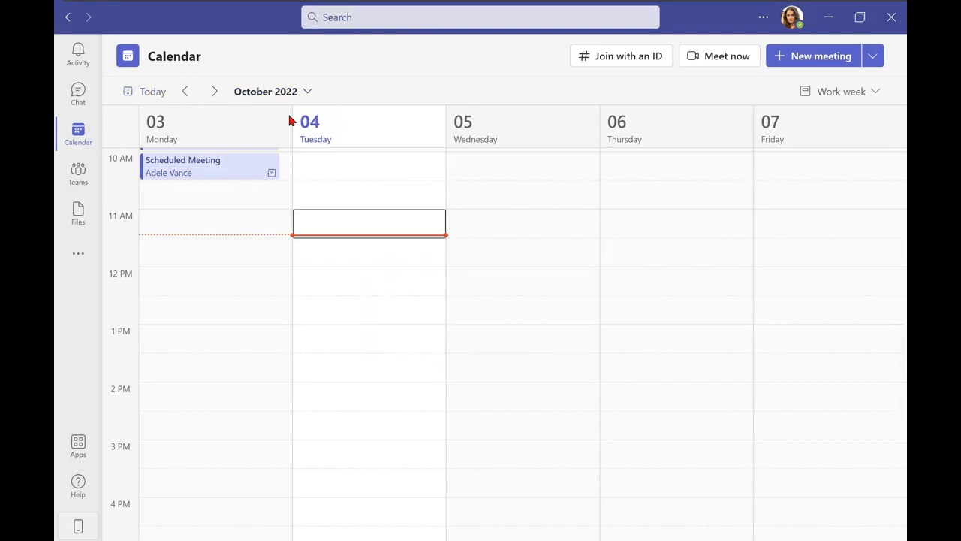
View the calendar by single day and by full week, and return it to the work week layout.
{"action": "left_click", "coordinate": [875, 94]}
{"action": "left_click", "coordinate": [874, 94]}
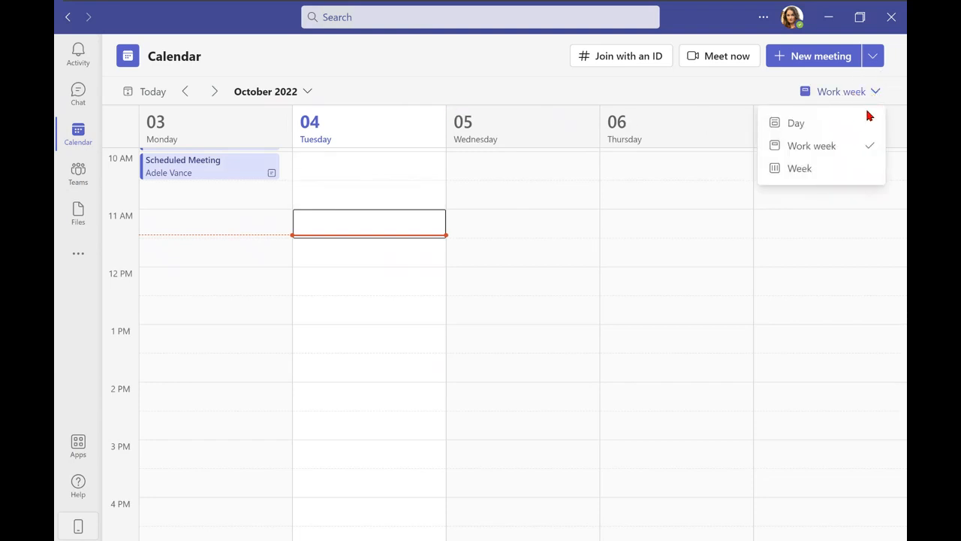
{"action": "left_click", "coordinate": [858, 125]}
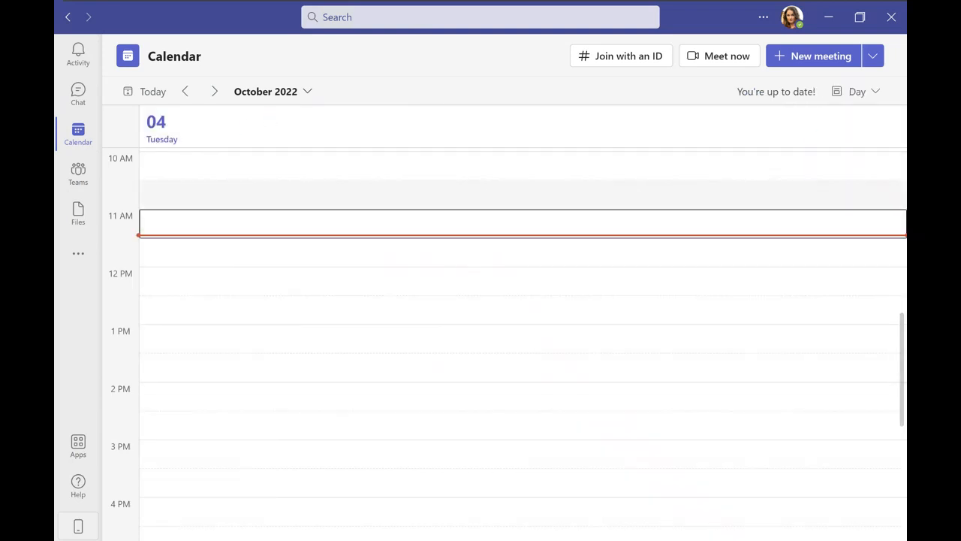
{"action": "left_click", "coordinate": [864, 94]}
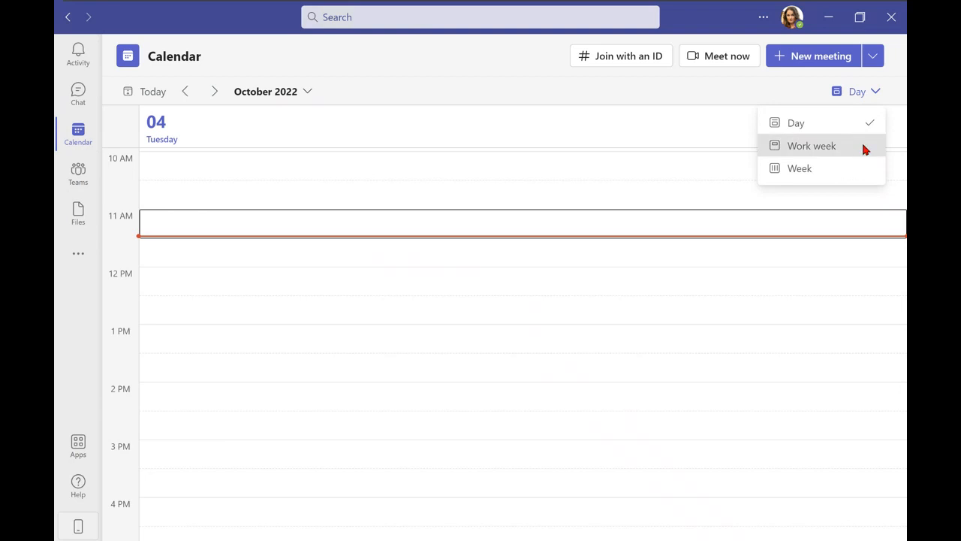
{"action": "left_click", "coordinate": [864, 147]}
{"action": "left_click", "coordinate": [874, 94]}
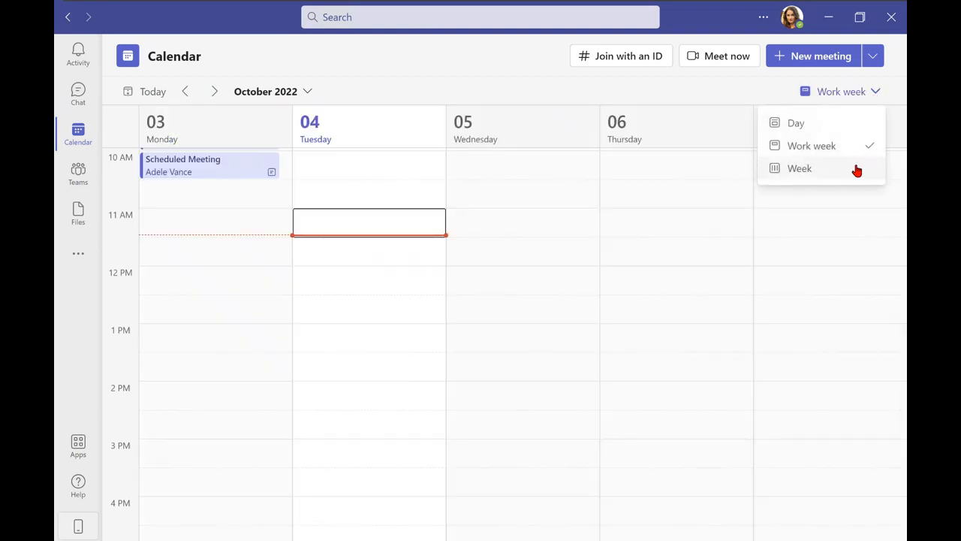
{"action": "left_click", "coordinate": [847, 184]}
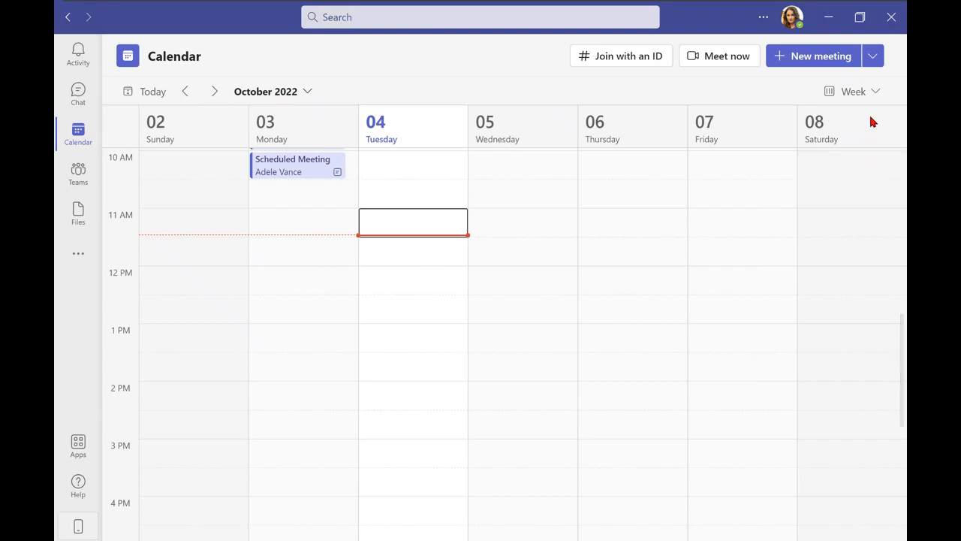
{"action": "left_click", "coordinate": [877, 92]}
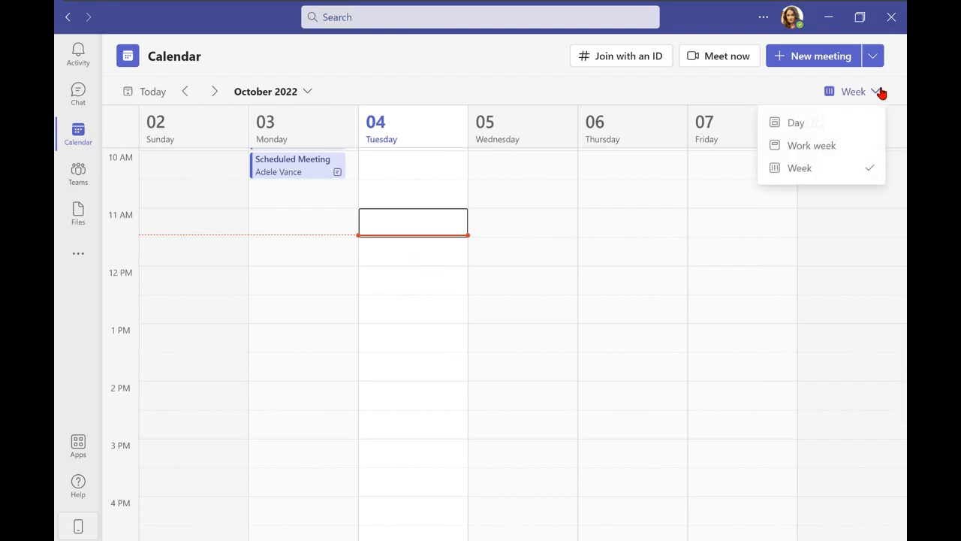
{"action": "left_click", "coordinate": [843, 149]}
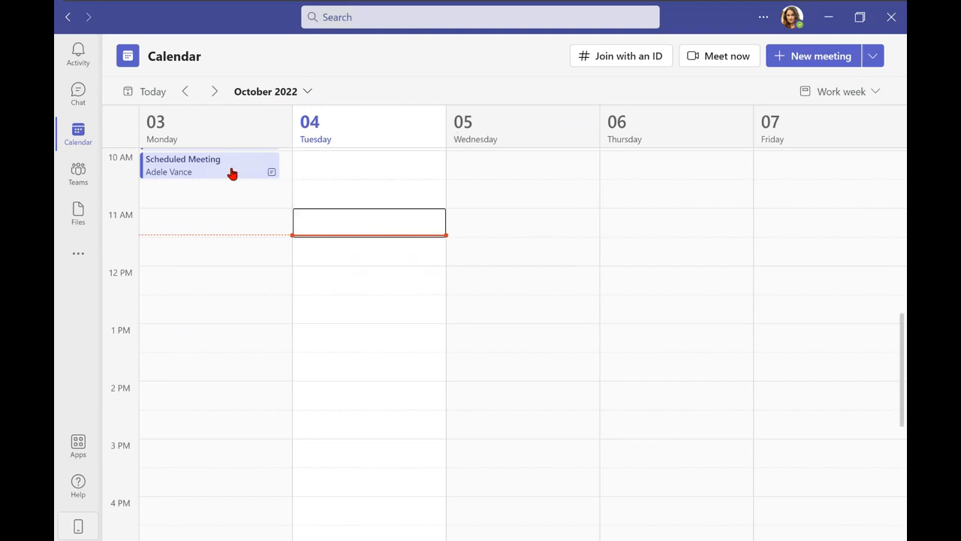
Look through the work week's meetings, open a new meeting form from Tuesday's 11:30 AM slot, and close it without saving.
{"action": "scroll", "coordinate": [231, 172], "scroll_direction": "down", "scroll_amount": 5}
{"action": "scroll", "coordinate": [262, 310], "scroll_direction": "up", "scroll_amount": 4}
{"action": "scroll", "coordinate": [263, 310], "scroll_direction": "up", "scroll_amount": 5}
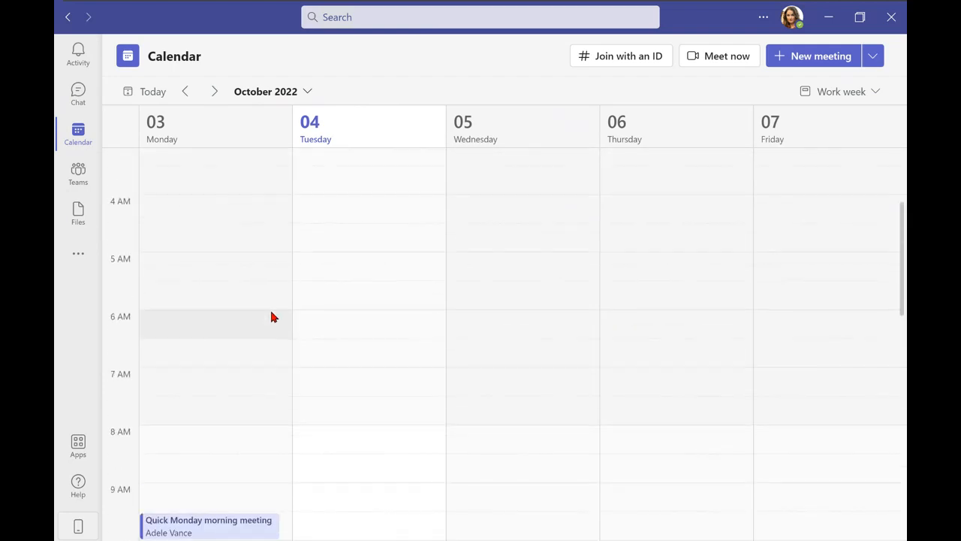
{"action": "scroll", "coordinate": [292, 322], "scroll_direction": "down", "scroll_amount": 4}
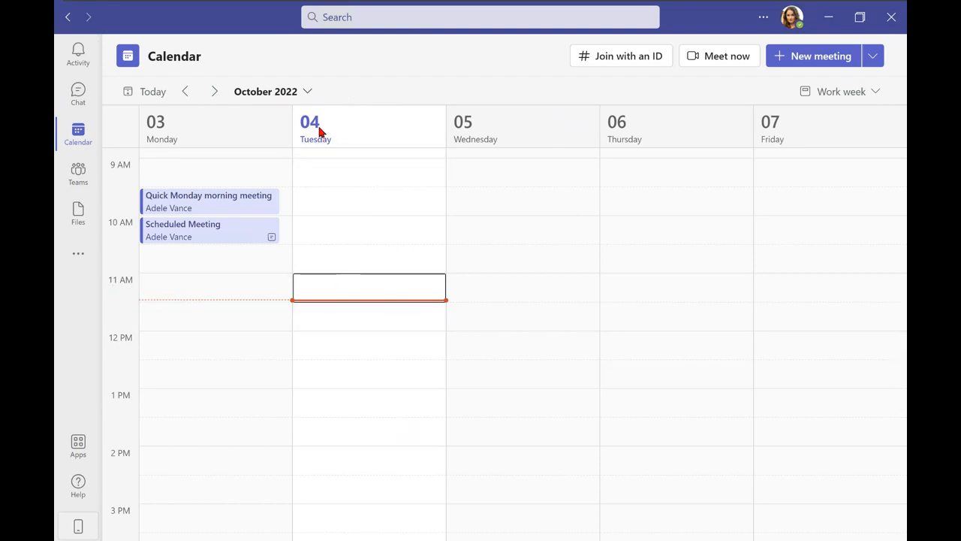
{"action": "double_click", "coordinate": [359, 324]}
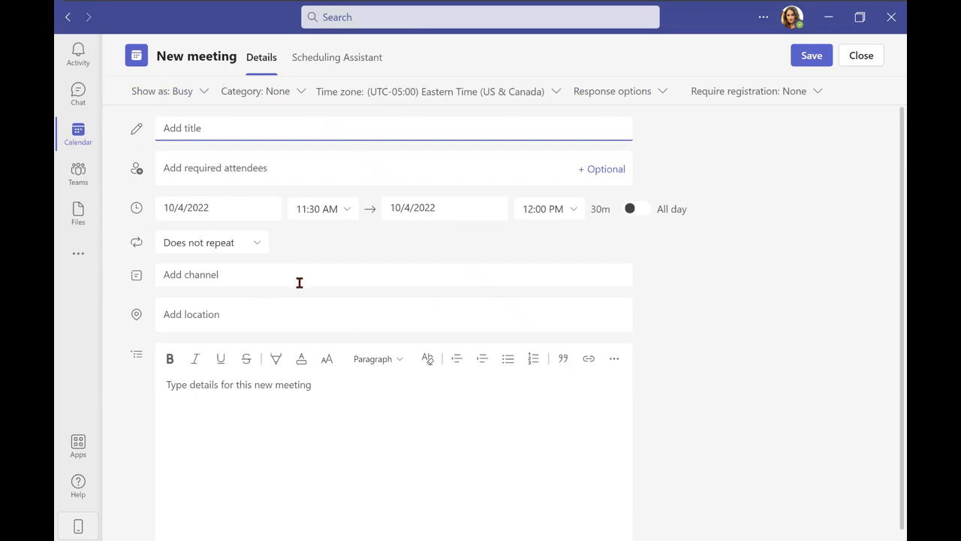
{"action": "left_click", "coordinate": [863, 62]}
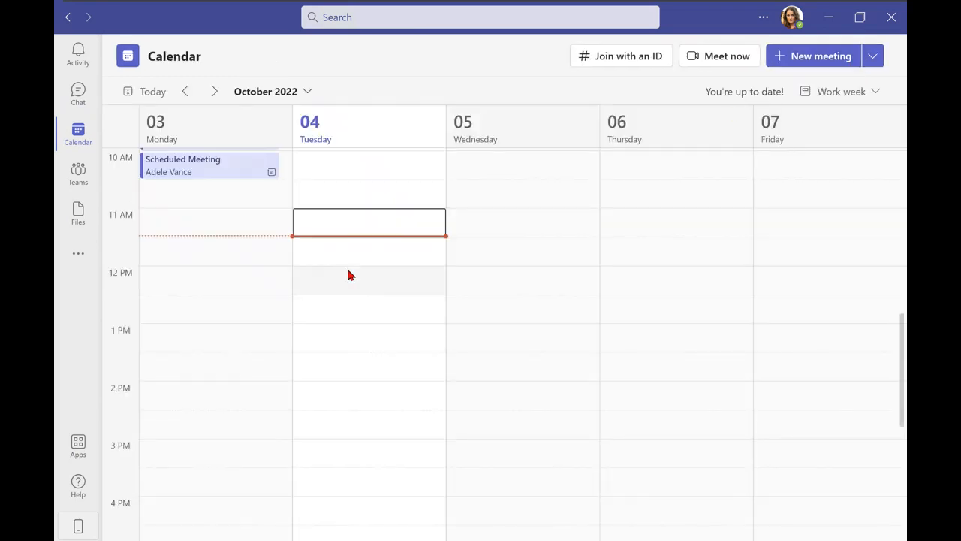
Create a new meeting titled "Tuesday Team Huddle" and add the three team members as required attendees.
{"action": "left_click", "coordinate": [797, 64]}
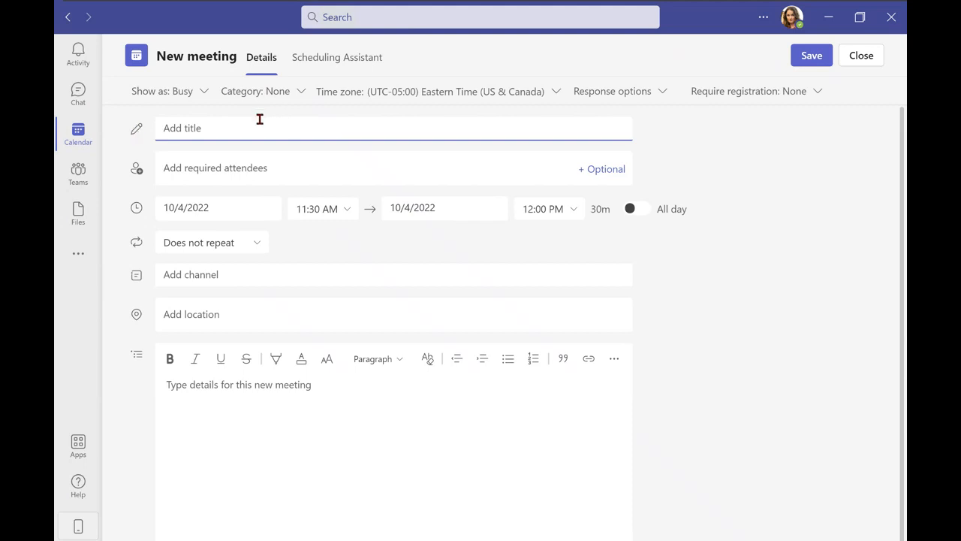
{"action": "type", "text": "Tuesday Team Huddle"}
{"action": "left_click", "coordinate": [194, 162]}
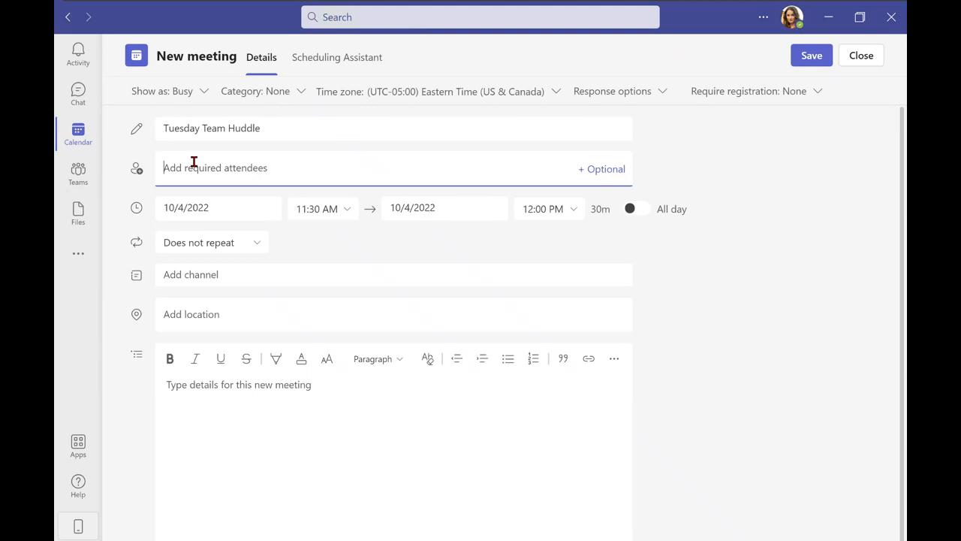
{"action": "type", "text": "Alex"}
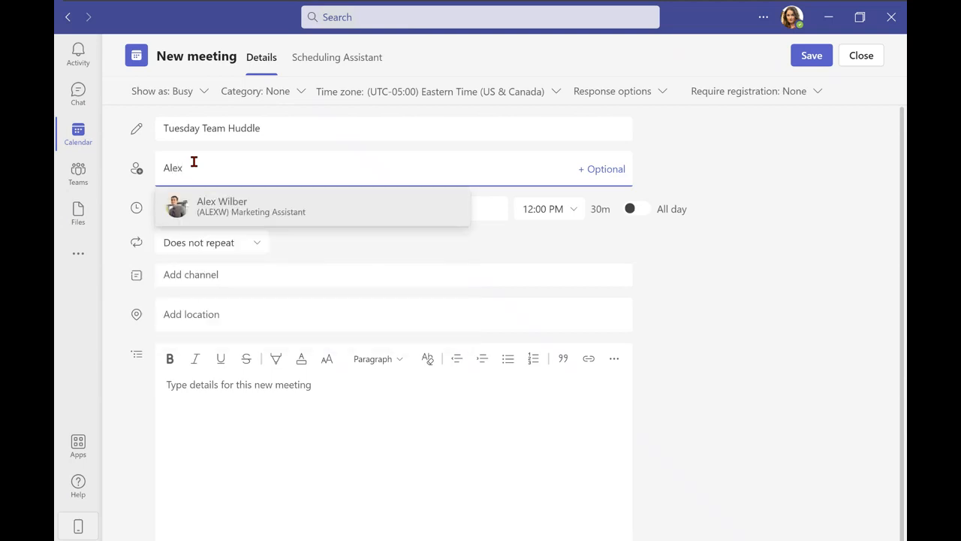
{"action": "left_click", "coordinate": [315, 193]}
{"action": "type", "text": "Allan"}
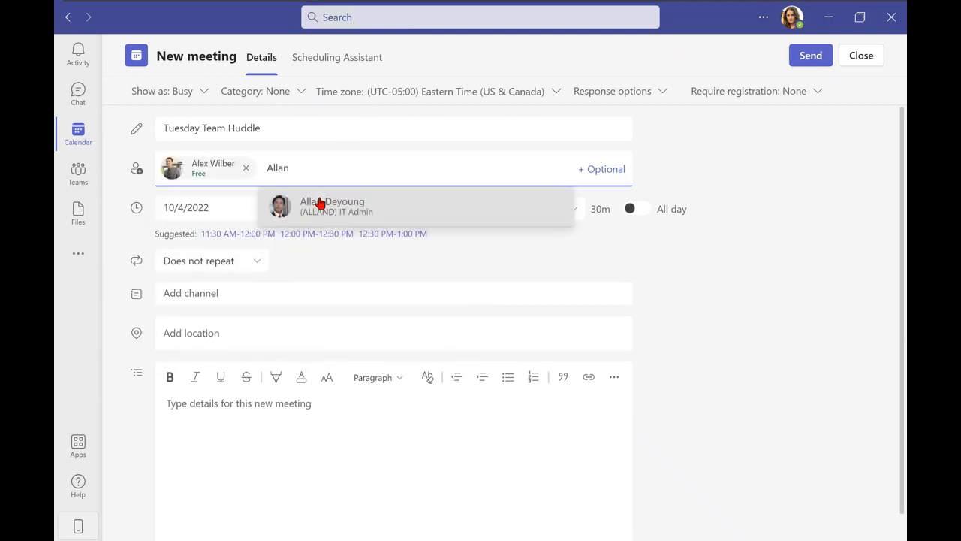
{"action": "left_click", "coordinate": [321, 201]}
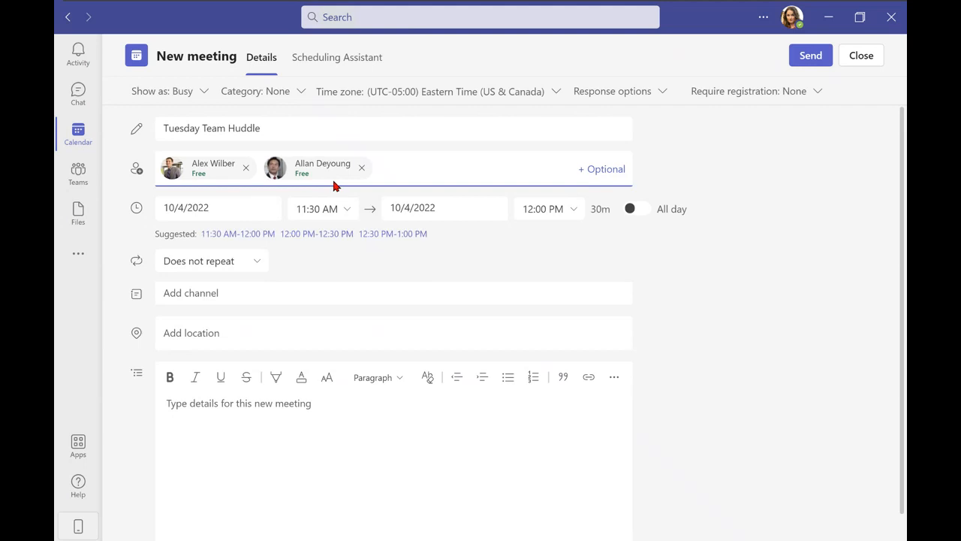
{"action": "type", "text": "Debr"}
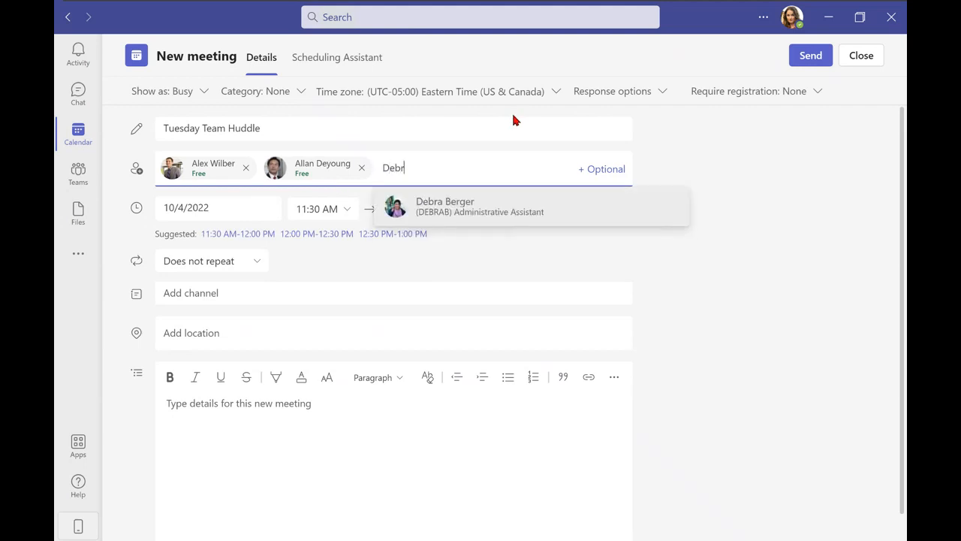
{"action": "left_click", "coordinate": [515, 207]}
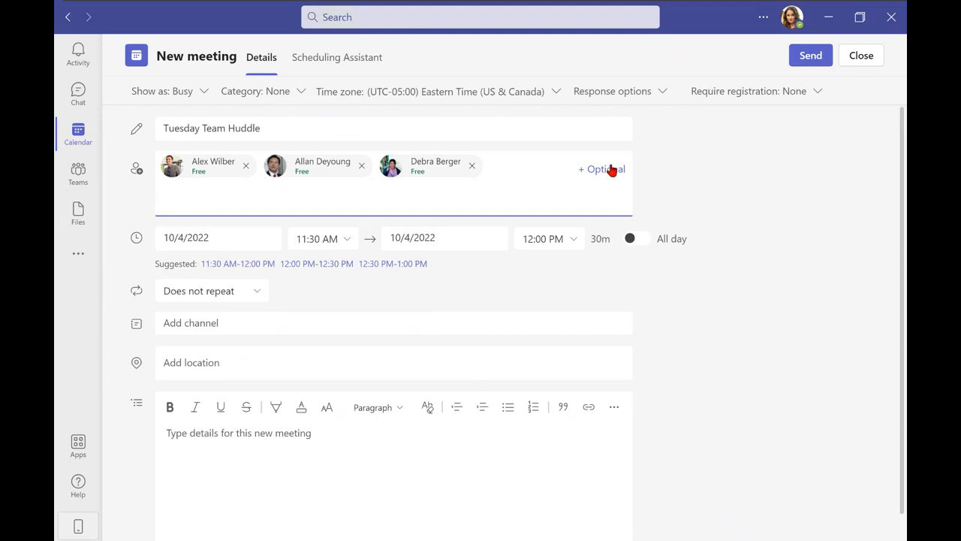
Show the optional attendees field and add one colleague as an optional attendee of the meeting.
{"action": "left_click", "coordinate": [612, 170]}
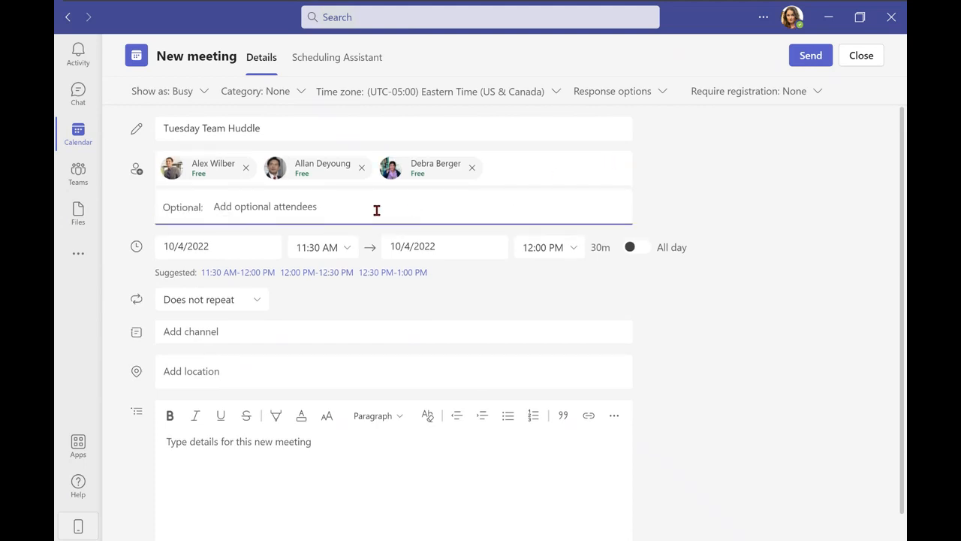
{"action": "type", "text": "Chris"}
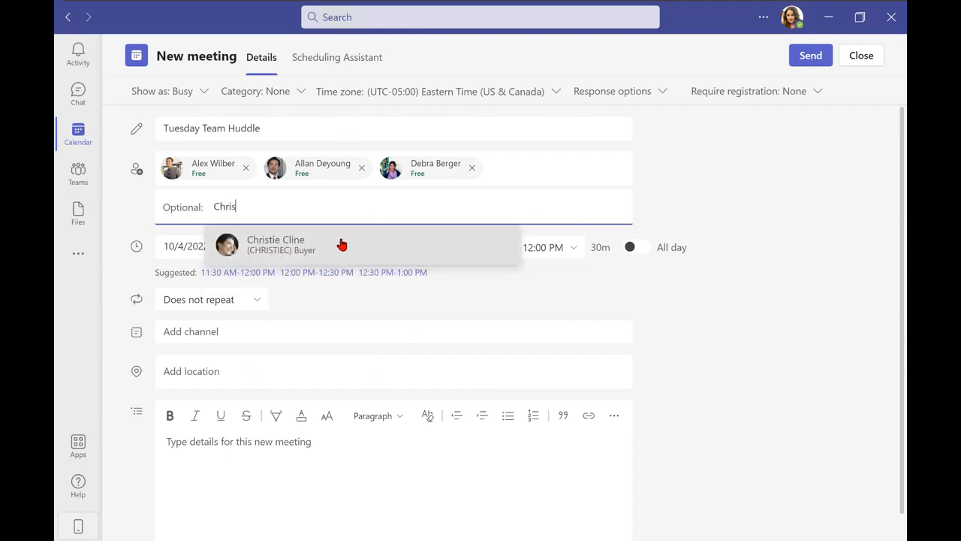
{"action": "left_click", "coordinate": [341, 244]}
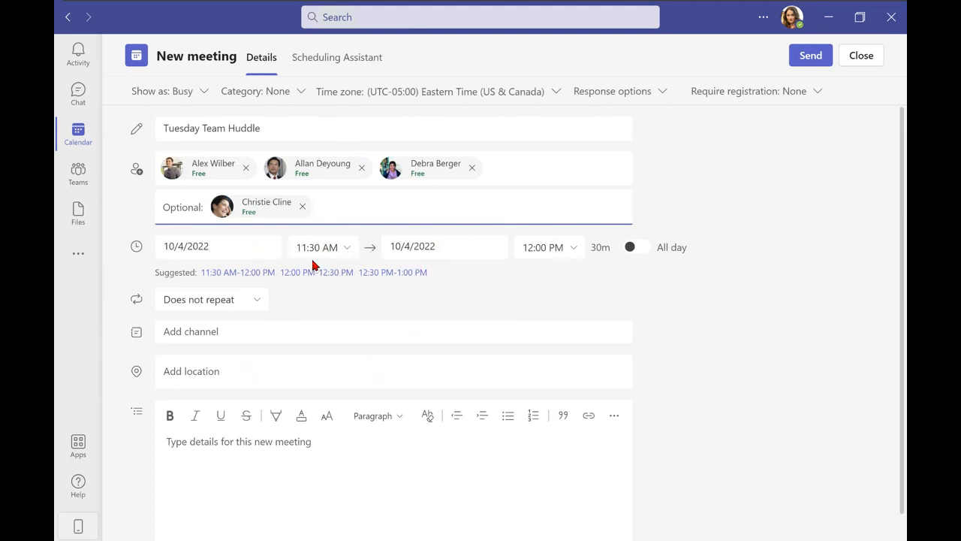
Set the meeting's end time to 12:30 PM for a one-hour duration.
{"action": "left_click", "coordinate": [574, 254]}
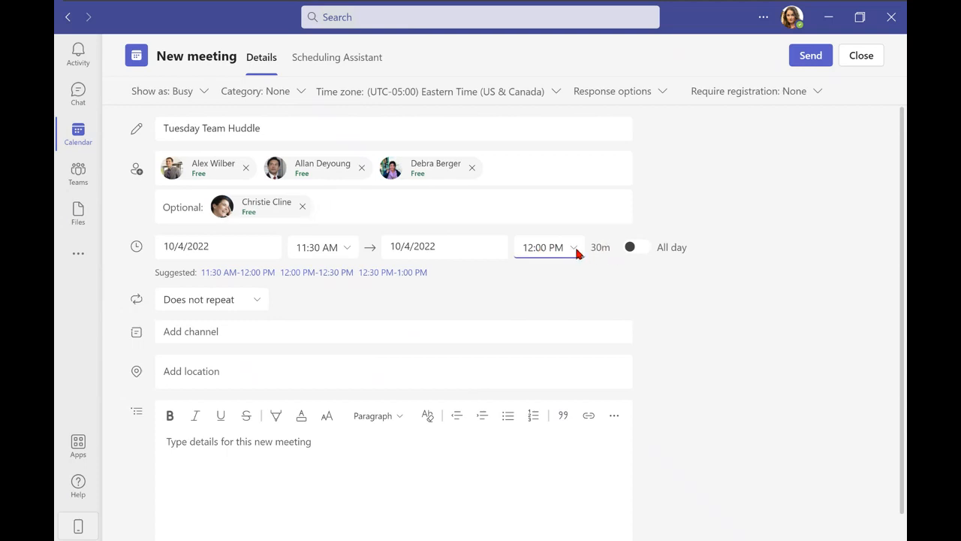
{"action": "left_click", "coordinate": [587, 323]}
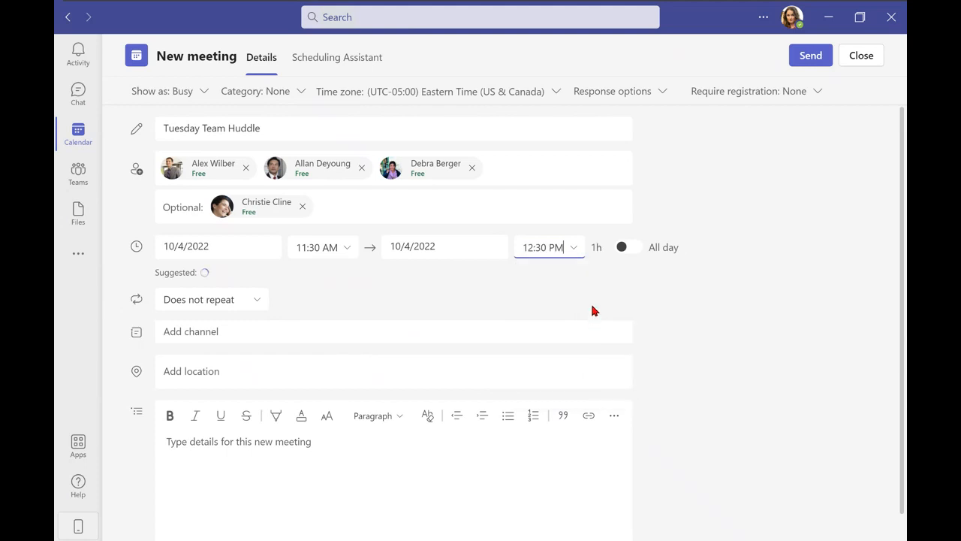
{"action": "left_click", "coordinate": [577, 256]}
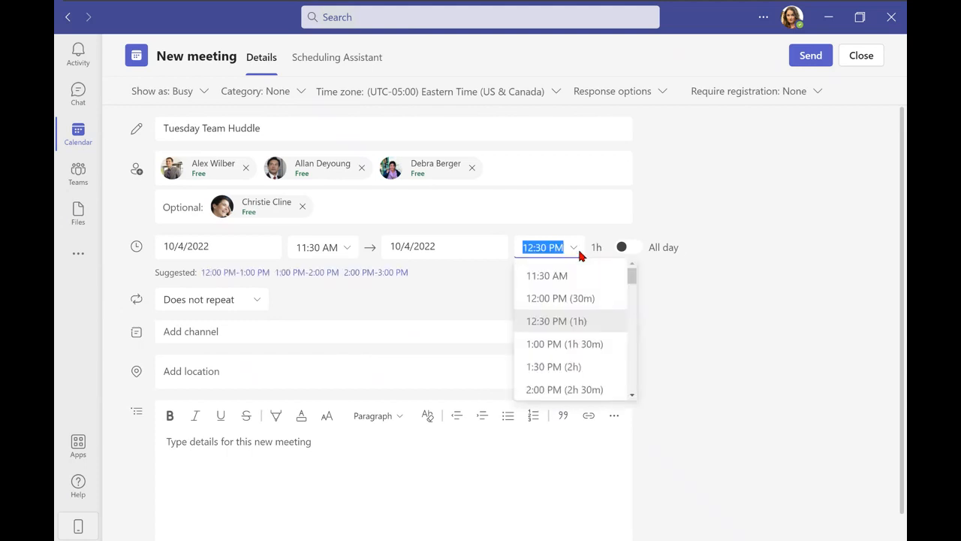
{"action": "left_click", "coordinate": [712, 224]}
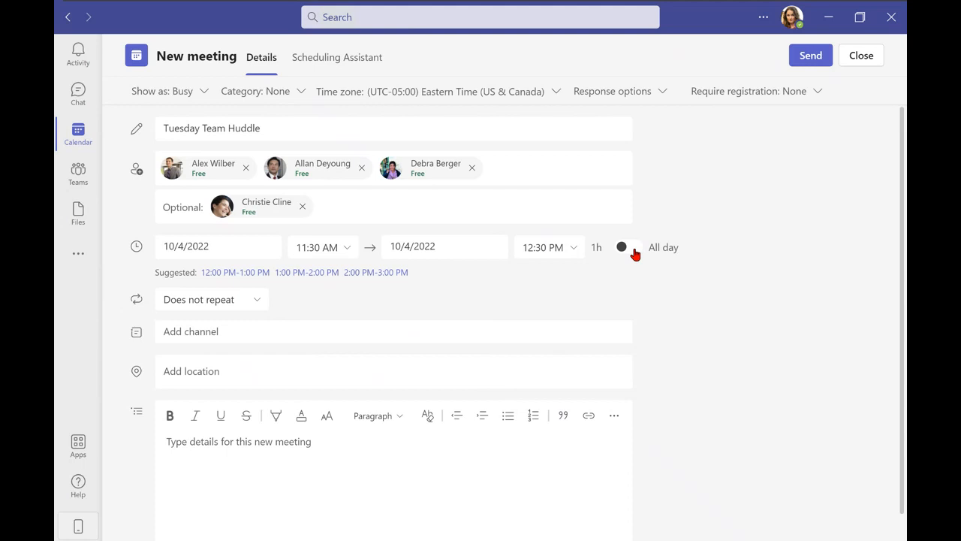
Try making the meeting an all-day event, turn that off, and reselect the 12:30 PM end time.
{"action": "left_click", "coordinate": [631, 250]}
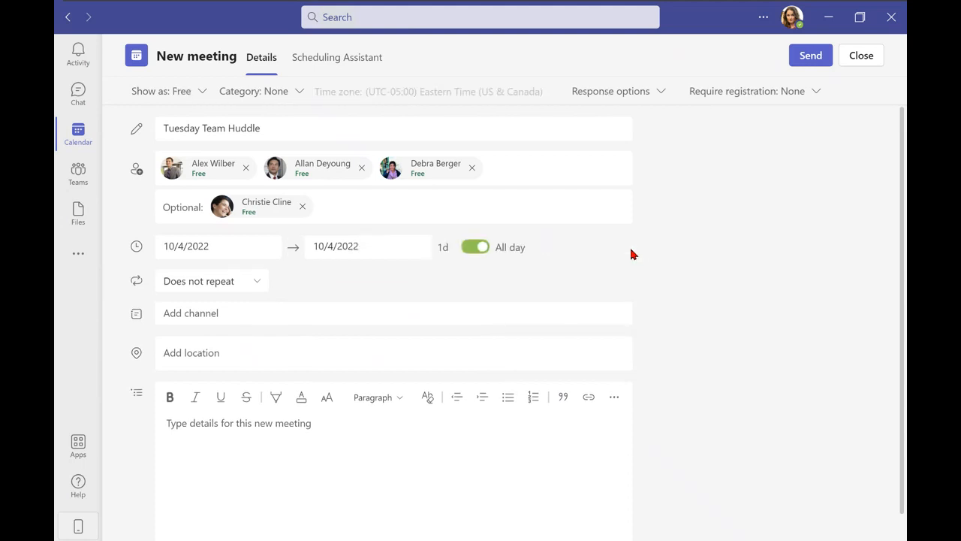
{"action": "left_click", "coordinate": [478, 246]}
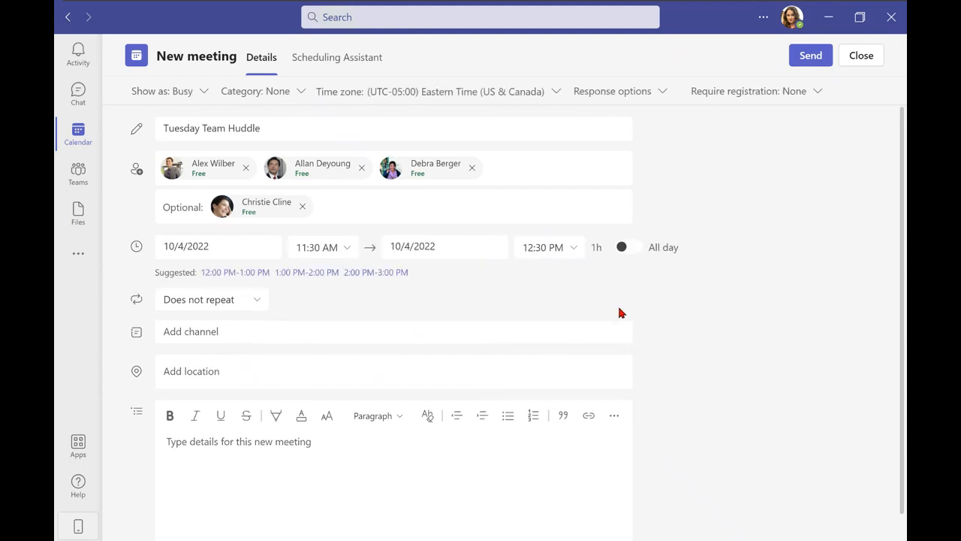
{"action": "left_click", "coordinate": [572, 253]}
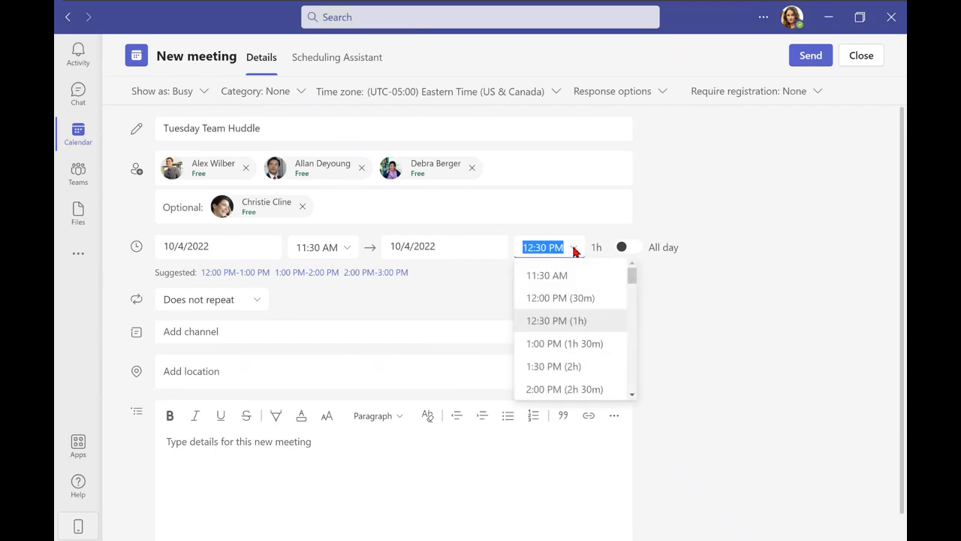
{"action": "left_click", "coordinate": [590, 323]}
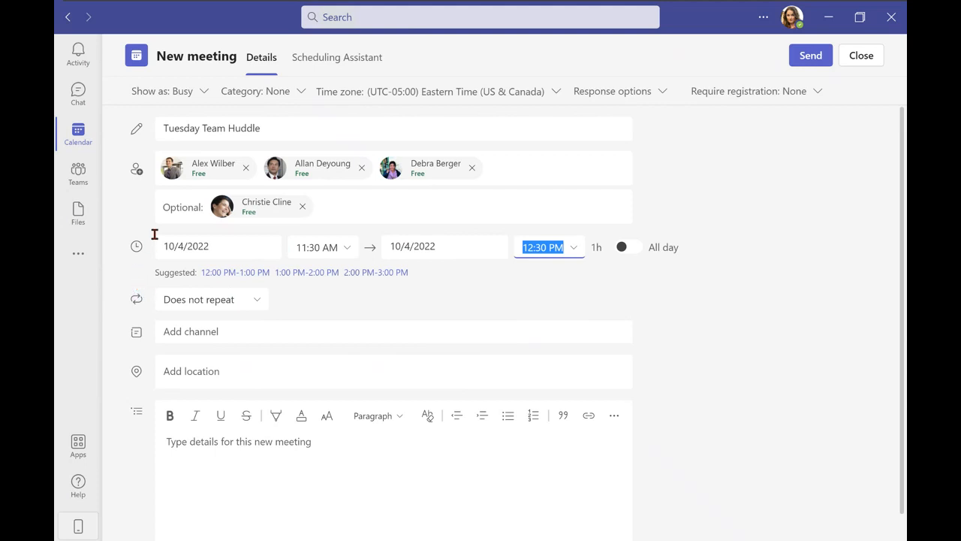
View the meeting's repeat options, and enter "Quick Tuesday morning meeting for the team" as its details.
{"action": "left_click", "coordinate": [256, 304]}
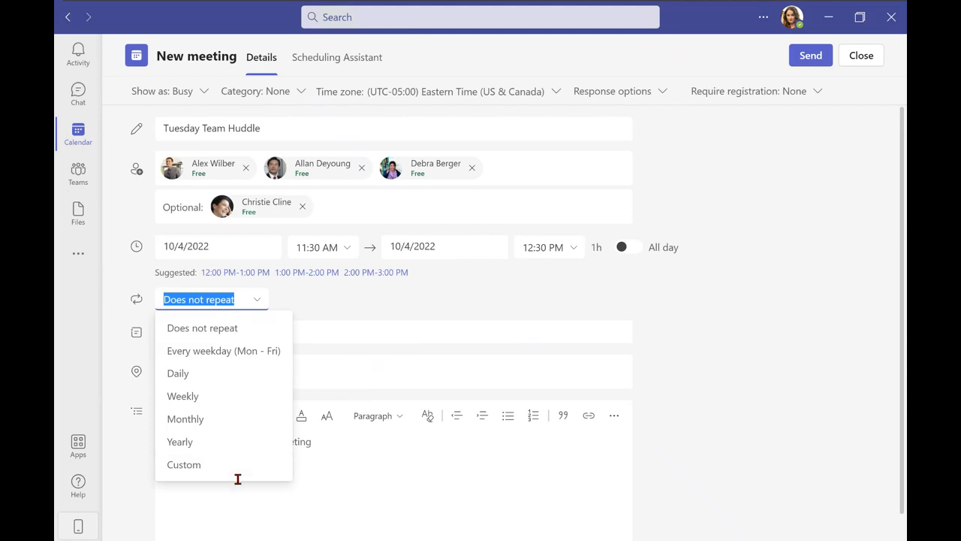
{"action": "left_click", "coordinate": [771, 335]}
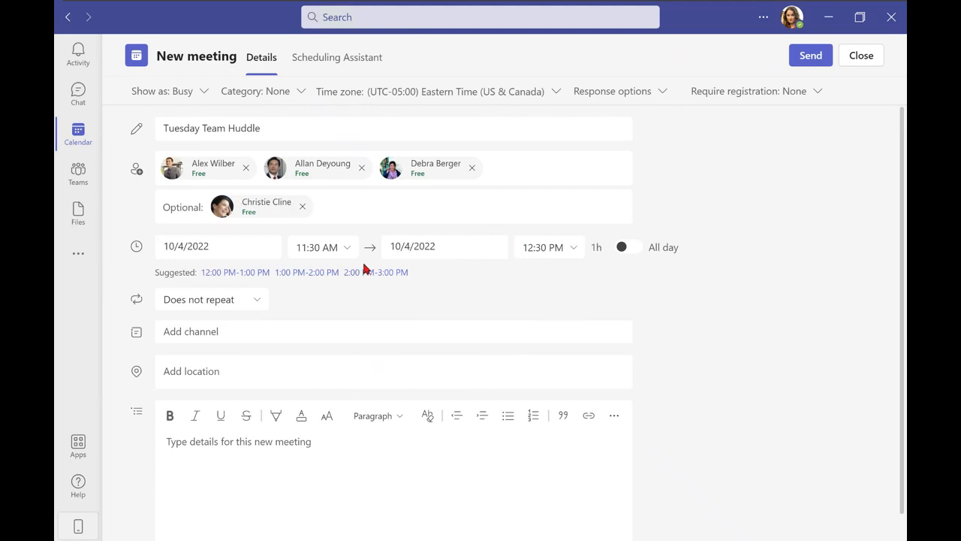
{"action": "scroll", "coordinate": [378, 287], "scroll_direction": "down", "scroll_amount": 1}
{"action": "left_click", "coordinate": [237, 403]}
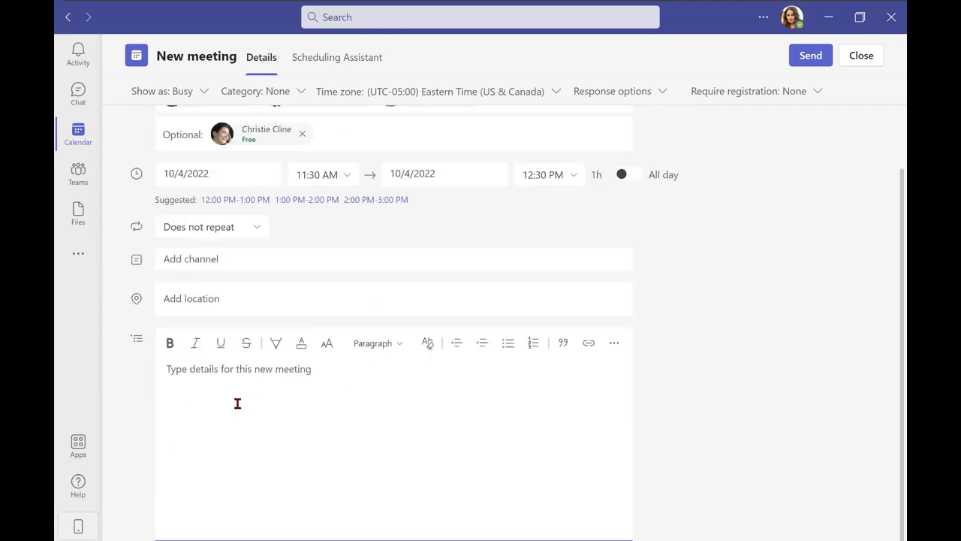
{"action": "type", "text": "Quick"}
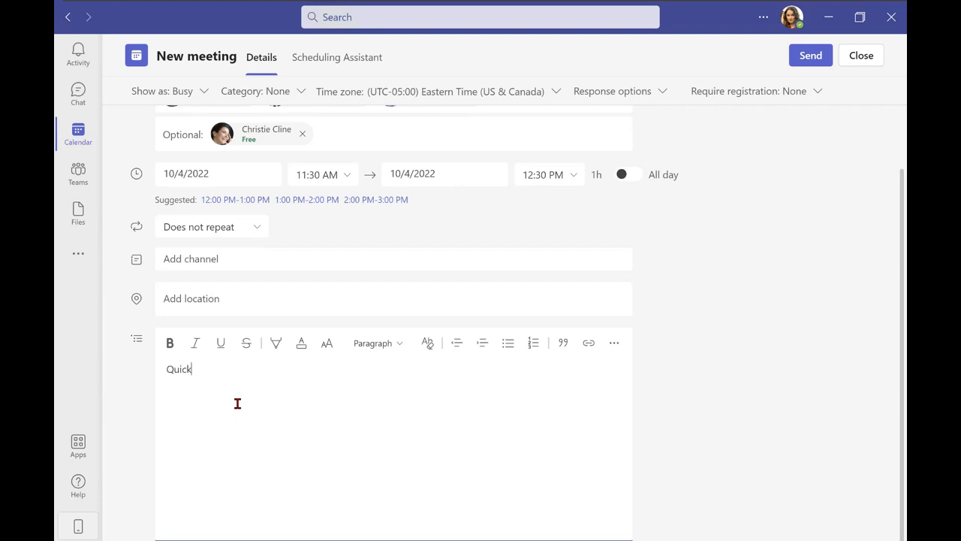
{"action": "type", "text": " Tuesday morning meeting"}
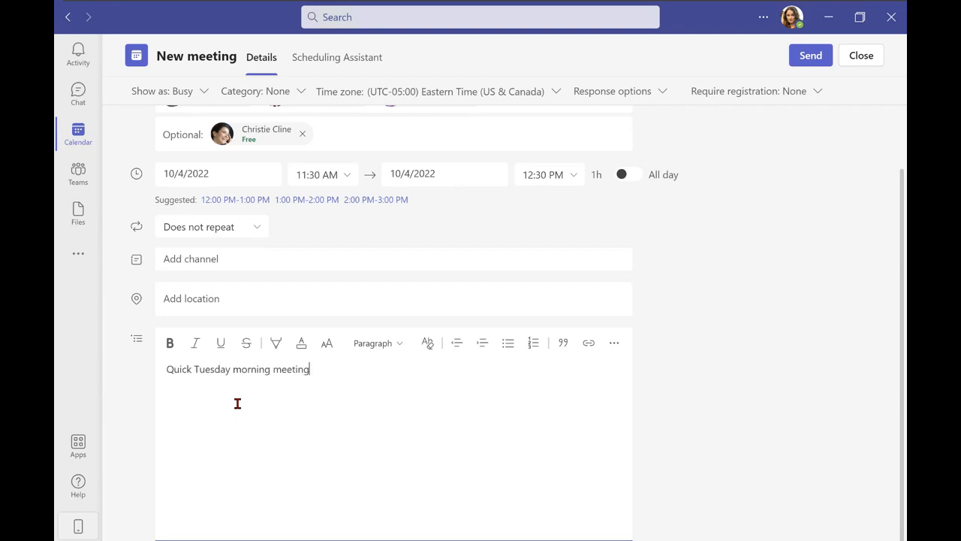
{"action": "type", "text": " for the team"}
{"action": "scroll", "coordinate": [478, 439], "scroll_direction": "up", "scroll_amount": 2}
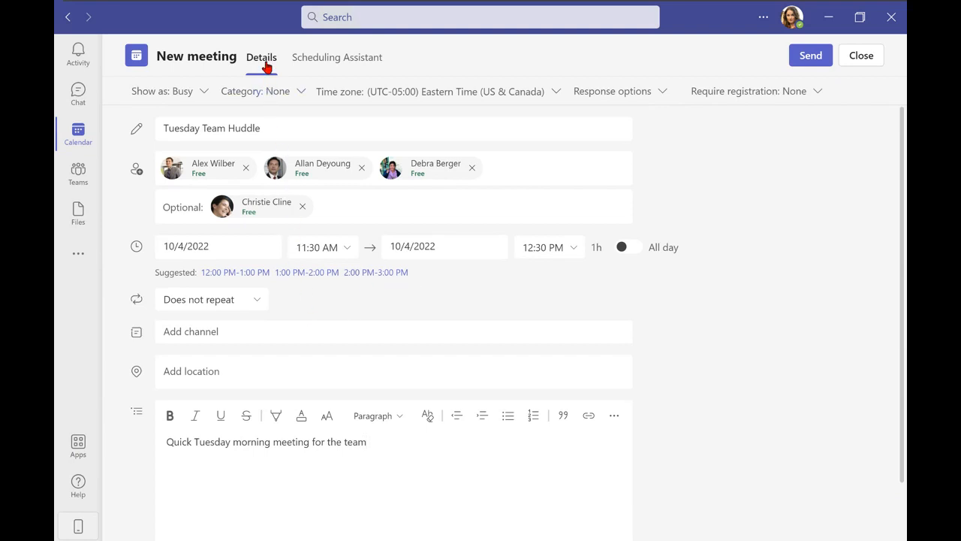
Open the Scheduling Assistant and check the attendees' availability for the 11:30 AM to 12:30 PM slot on October 4.
{"action": "left_click", "coordinate": [324, 69]}
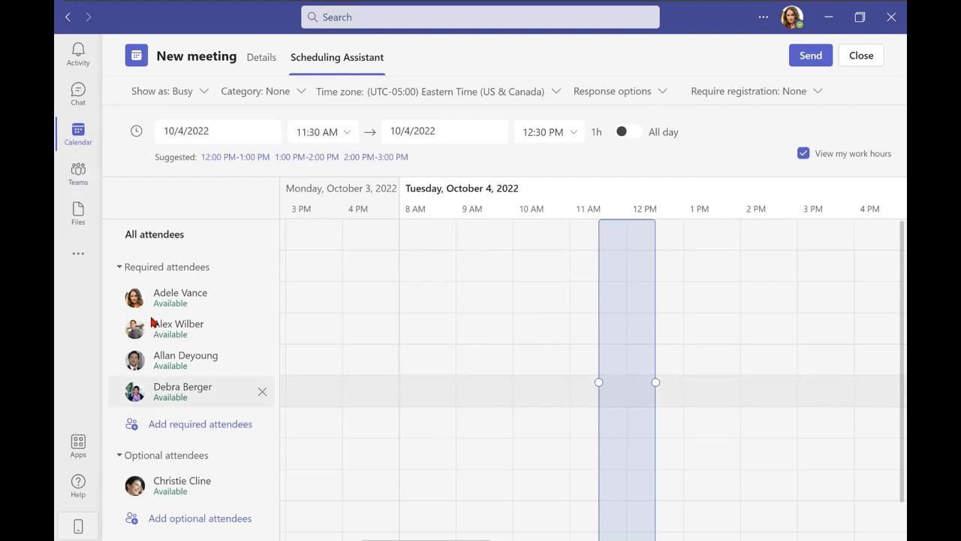
{"action": "mouse_move", "coordinate": [624, 525]}
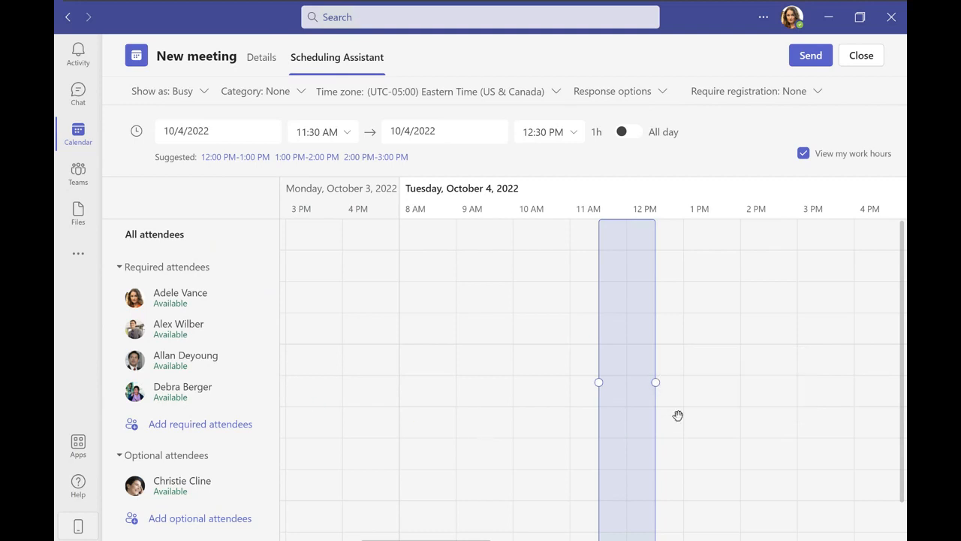
{"action": "mouse_move", "coordinate": [627, 282]}
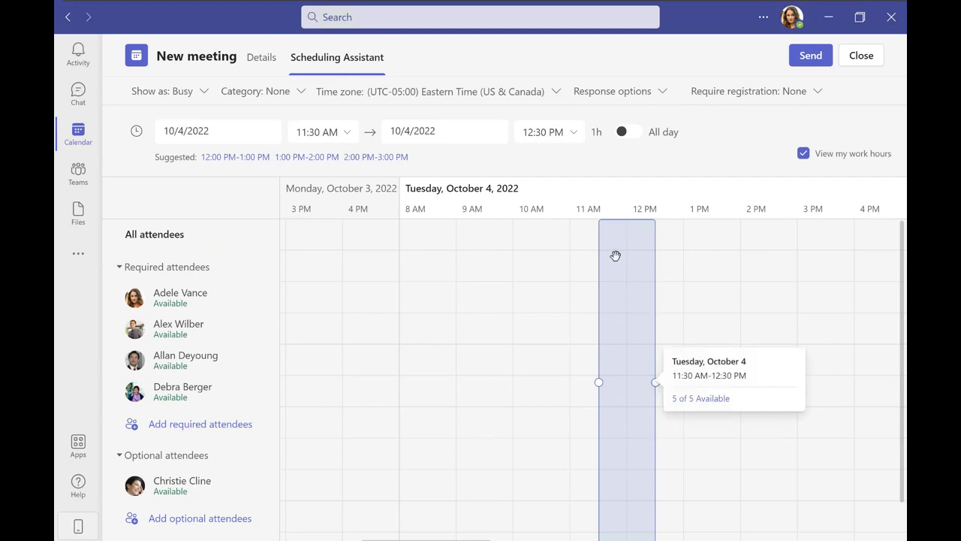
{"action": "left_click_drag", "start_coordinate": [615, 254], "coordinate": [602, 275]}
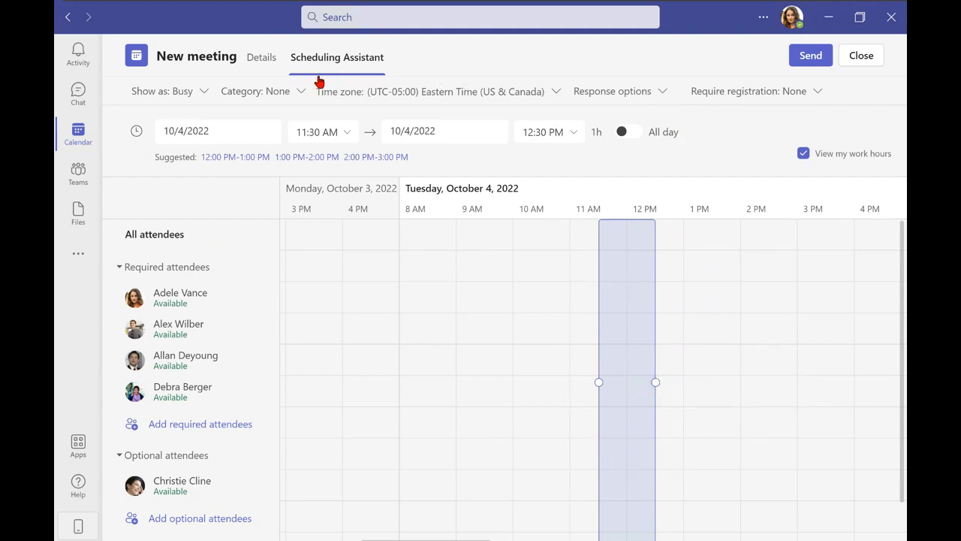
Return to the meeting details and send the Tuesday Team Huddle invitation to the attendees.
{"action": "left_click", "coordinate": [260, 60]}
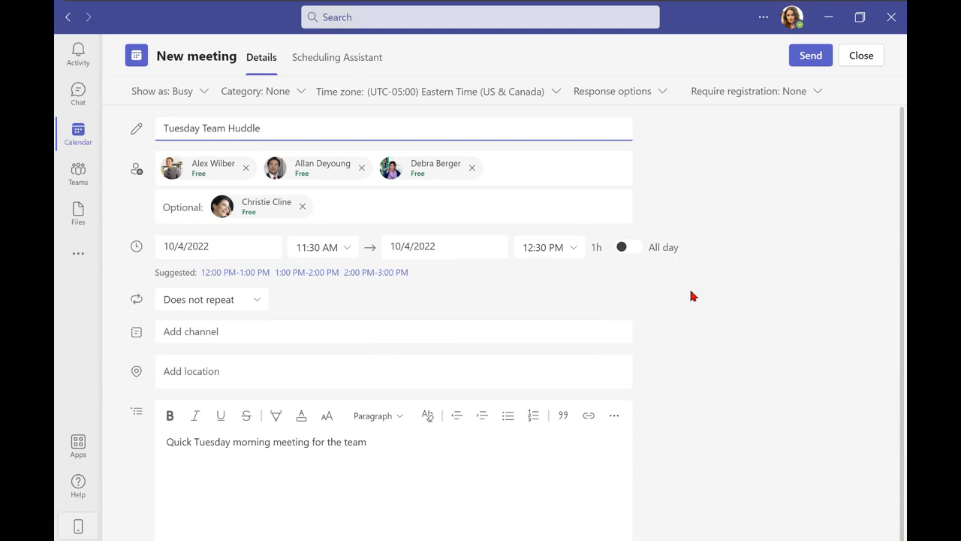
{"action": "left_click", "coordinate": [811, 64]}
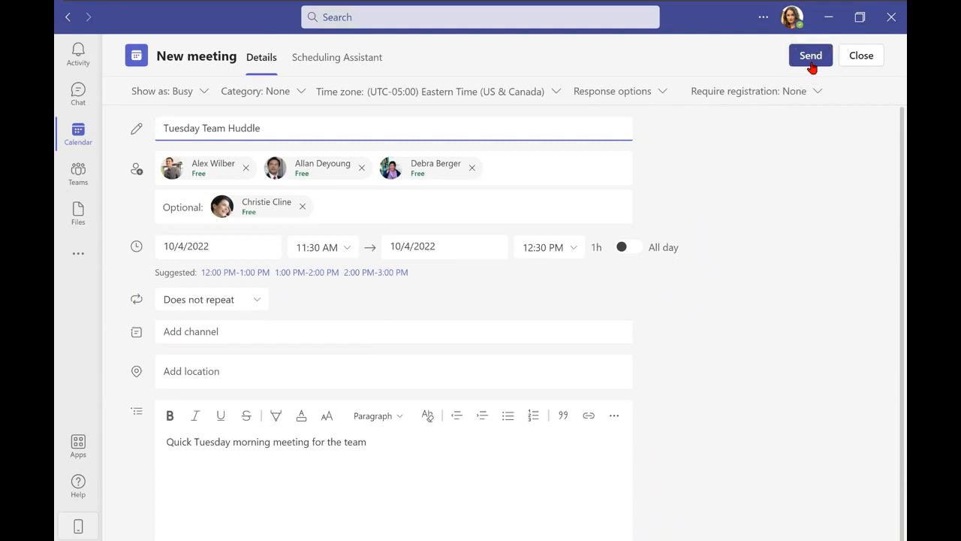
{"action": "left_click", "coordinate": [815, 58]}
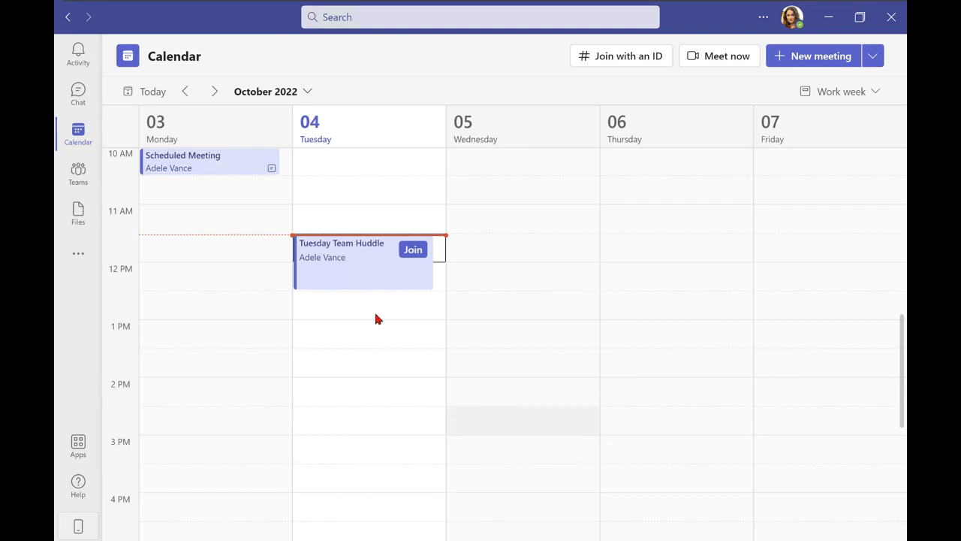
Draft "Hey Team! Will be joining shortly. Please review this excel sheet before joining" in the Tuesday Team Huddle meeting's participant chat.
{"action": "left_click", "coordinate": [356, 271]}
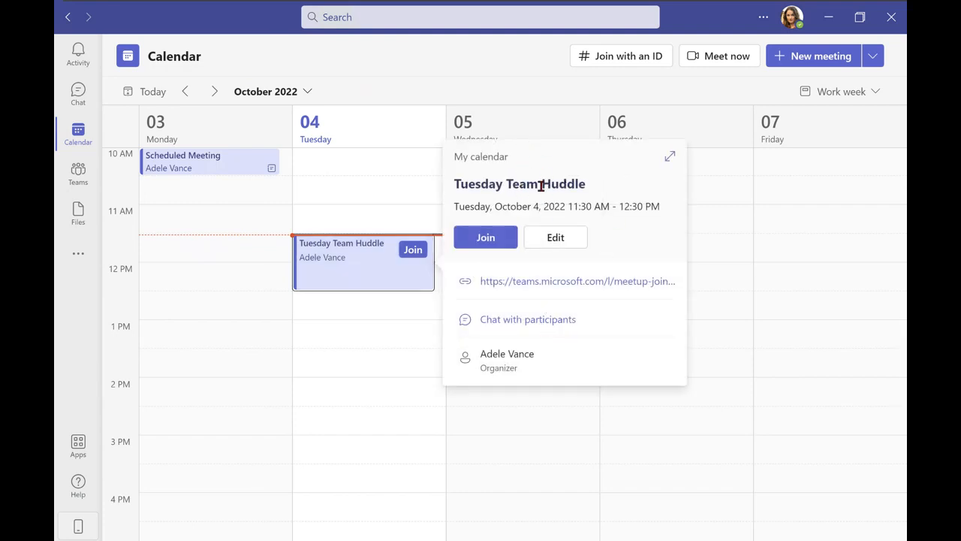
{"action": "left_click", "coordinate": [493, 327]}
{"action": "left_click", "coordinate": [506, 325]}
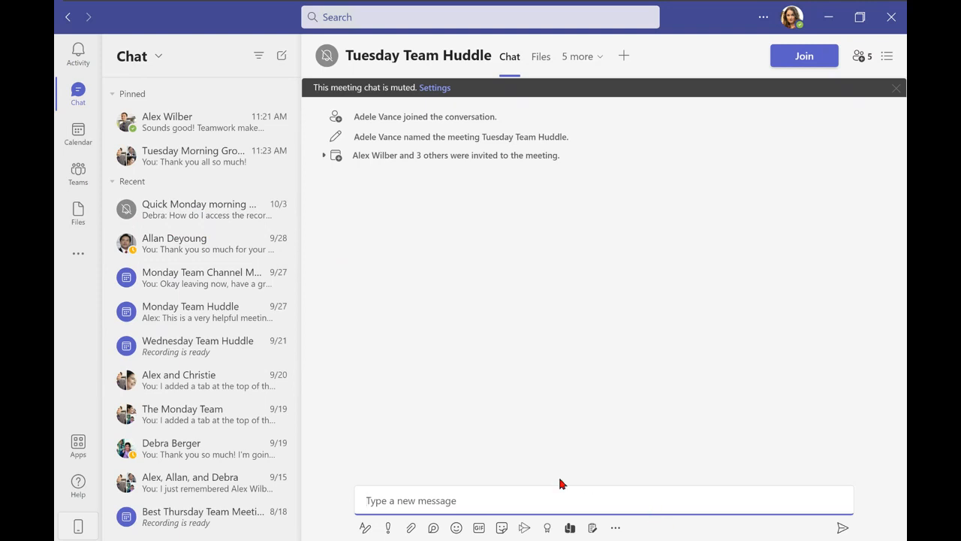
{"action": "left_click", "coordinate": [549, 490]}
{"action": "type", "text": "Hey "}
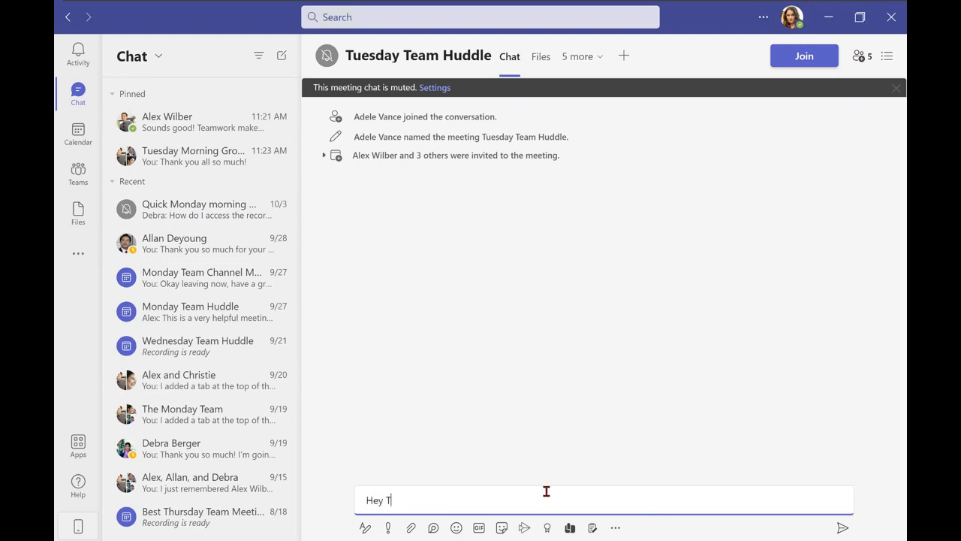
{"action": "type", "text": "Team! Will be joining short"}
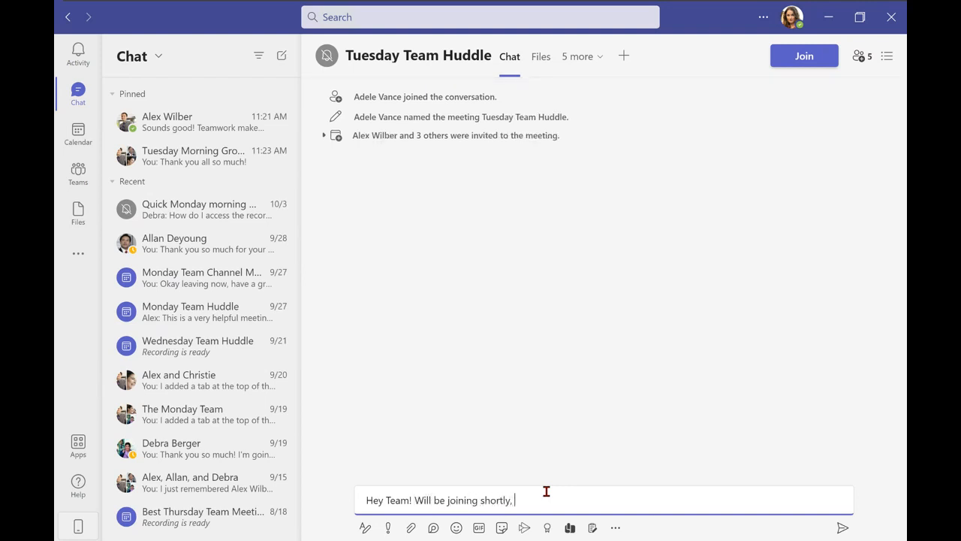
{"action": "type", "text": "ly. Please review this excel sheet before "}
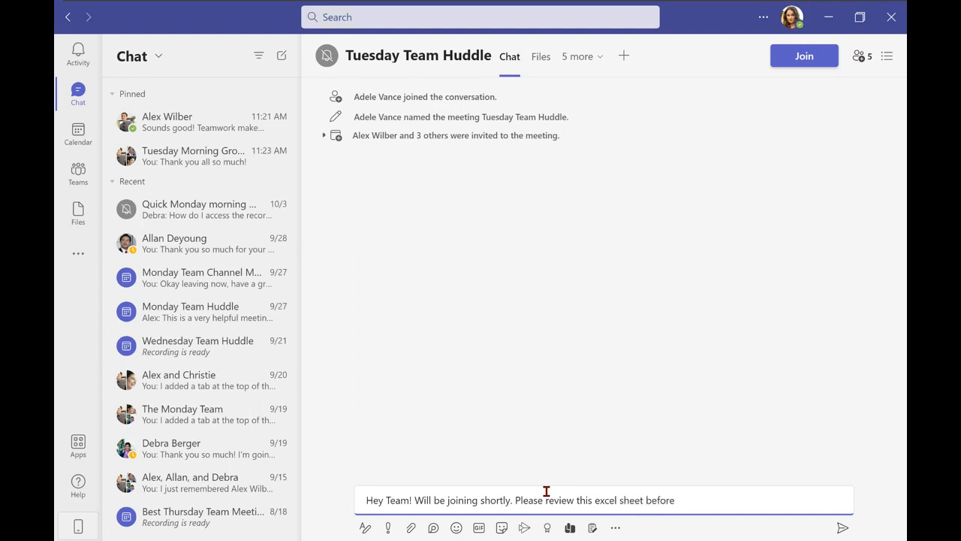
{"action": "type", "text": "joining"}
Attach Contoso Purchasing Data - Q1.xlsx from OneDrive to the drafted message and send it.
{"action": "left_click", "coordinate": [405, 528]}
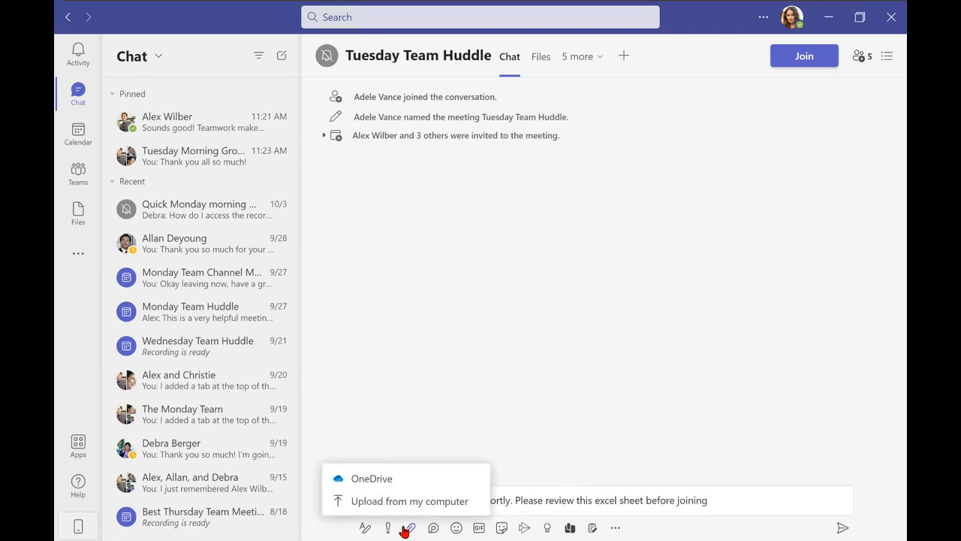
{"action": "left_click", "coordinate": [405, 483]}
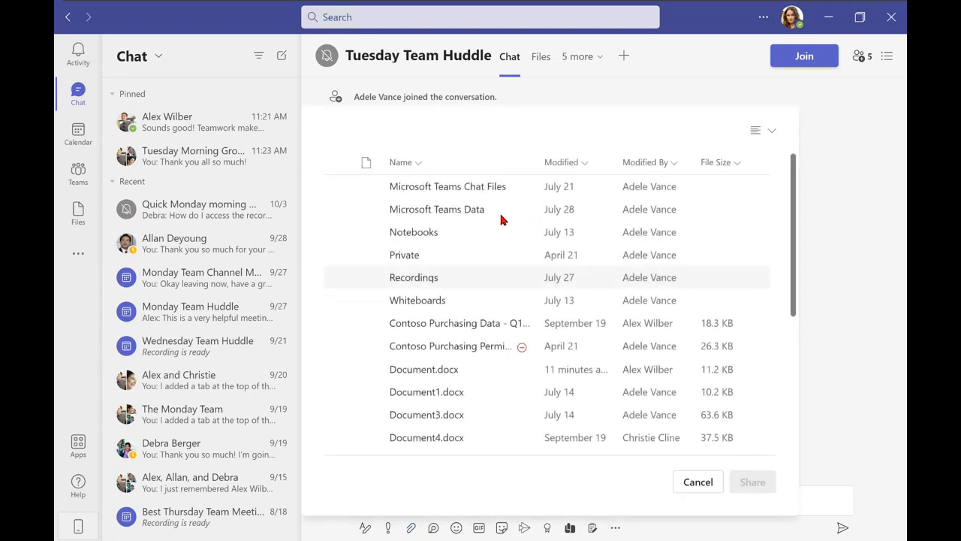
{"action": "left_click", "coordinate": [341, 322]}
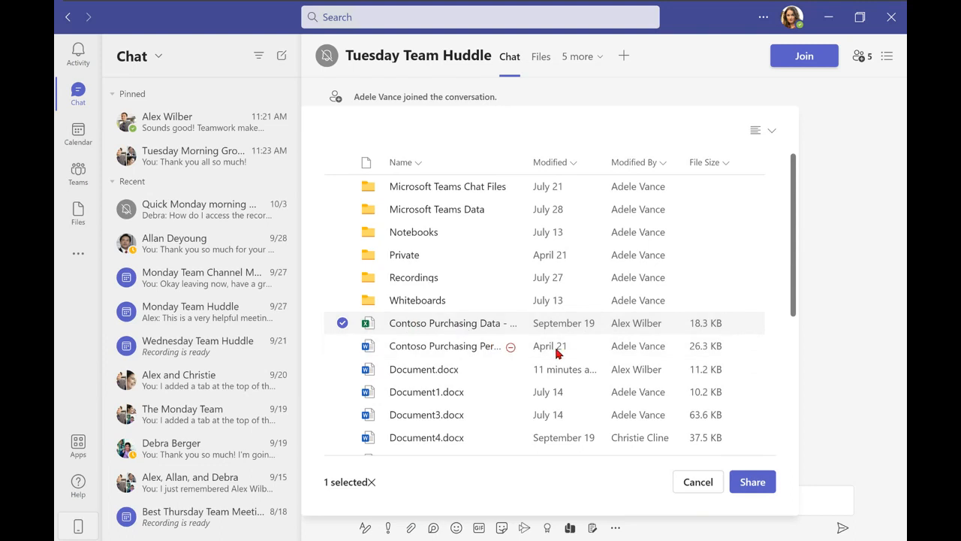
{"action": "left_click", "coordinate": [752, 481]}
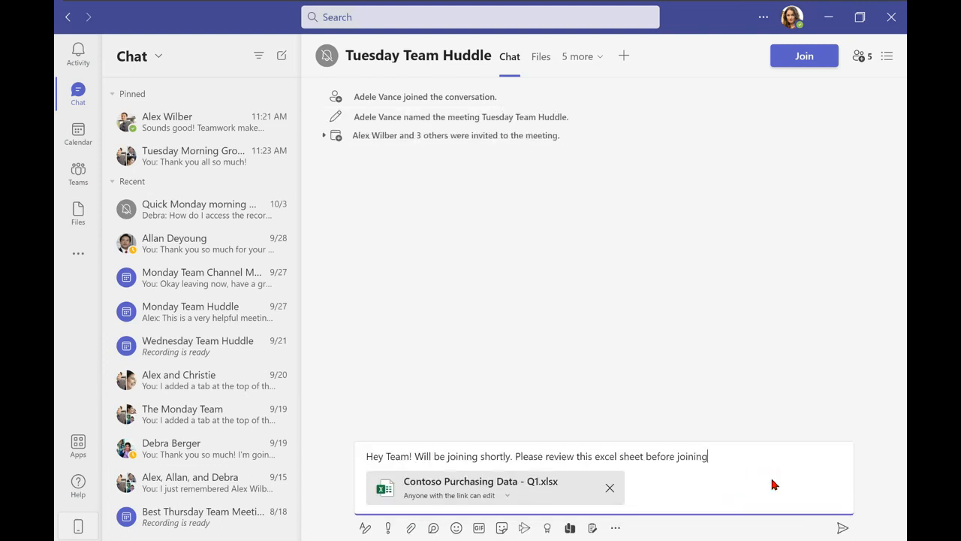
{"action": "left_click", "coordinate": [842, 528]}
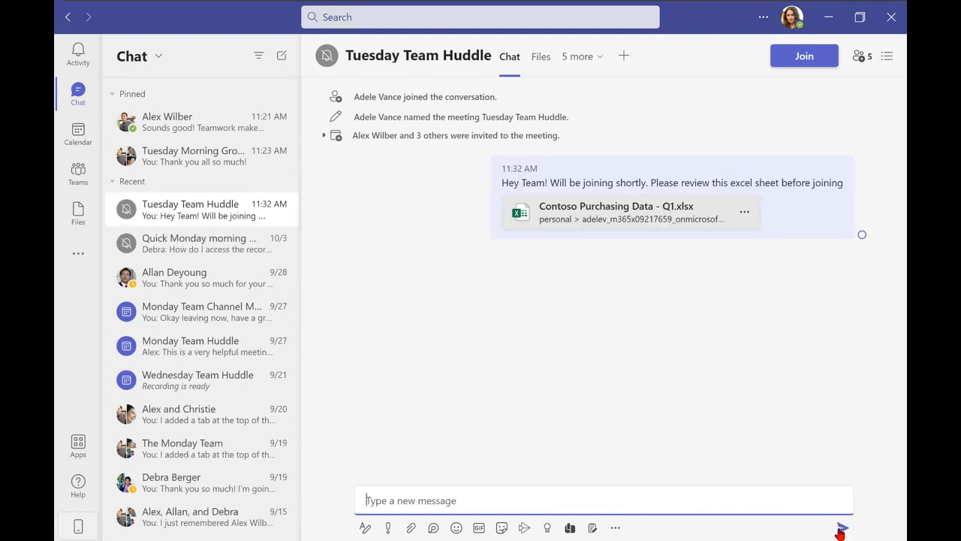
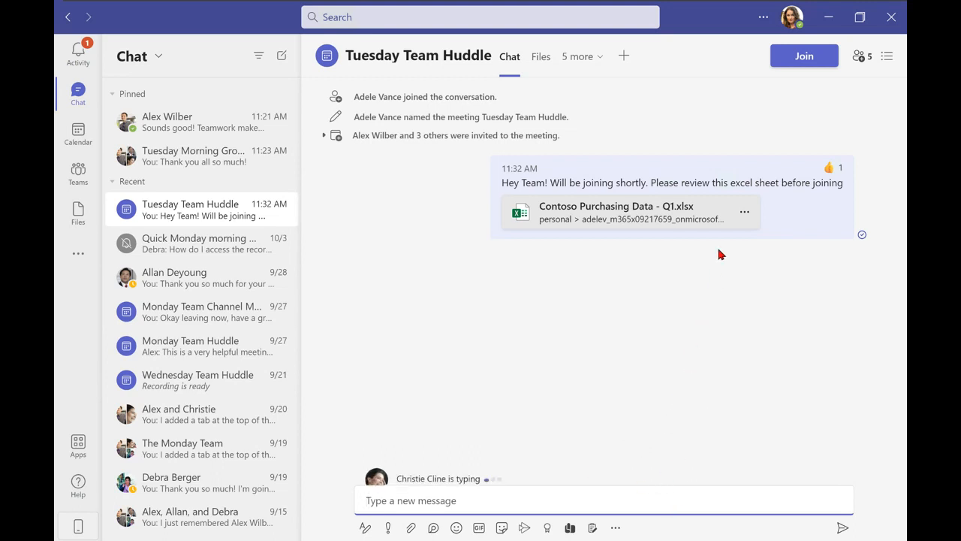
{"action": "left_click", "coordinate": [802, 65]}
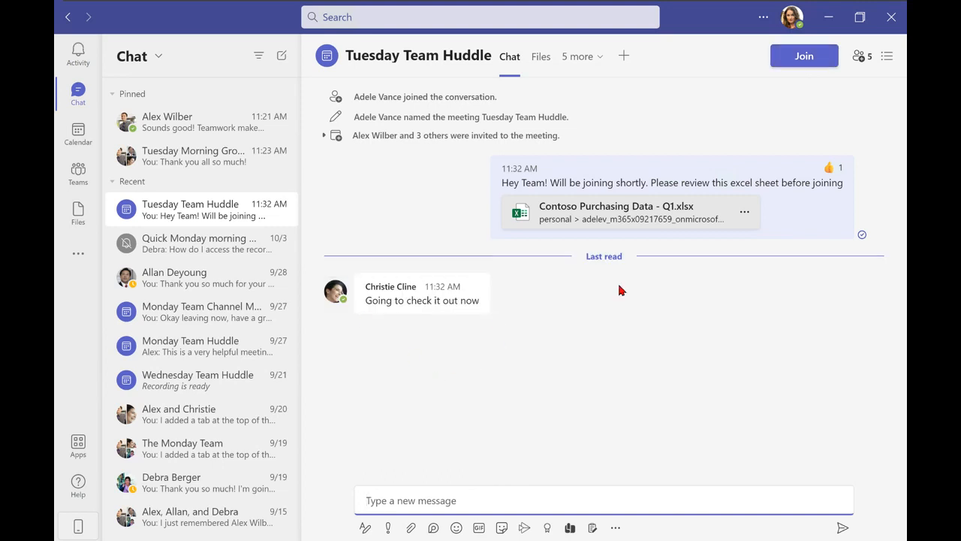
{"action": "left_click", "coordinate": [815, 61]}
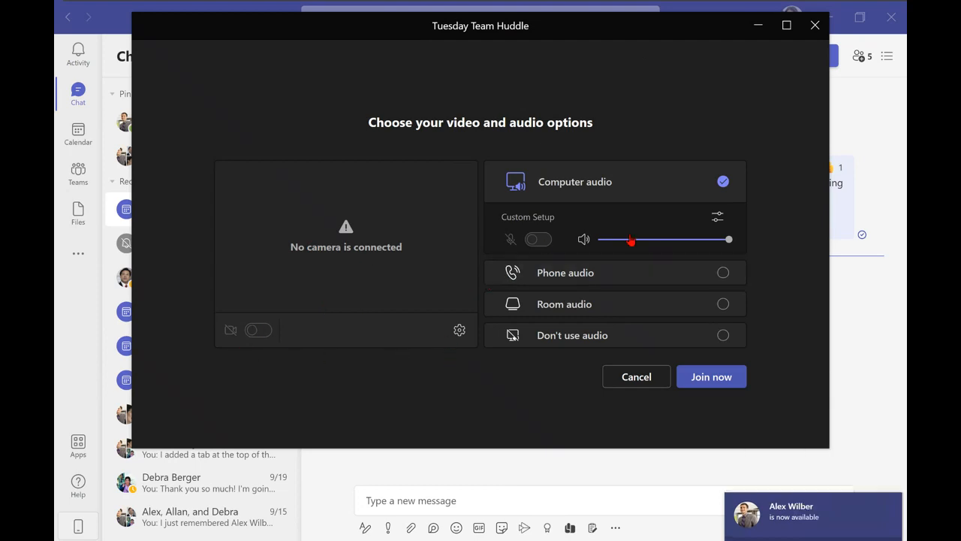
{"action": "left_click", "coordinate": [815, 28]}
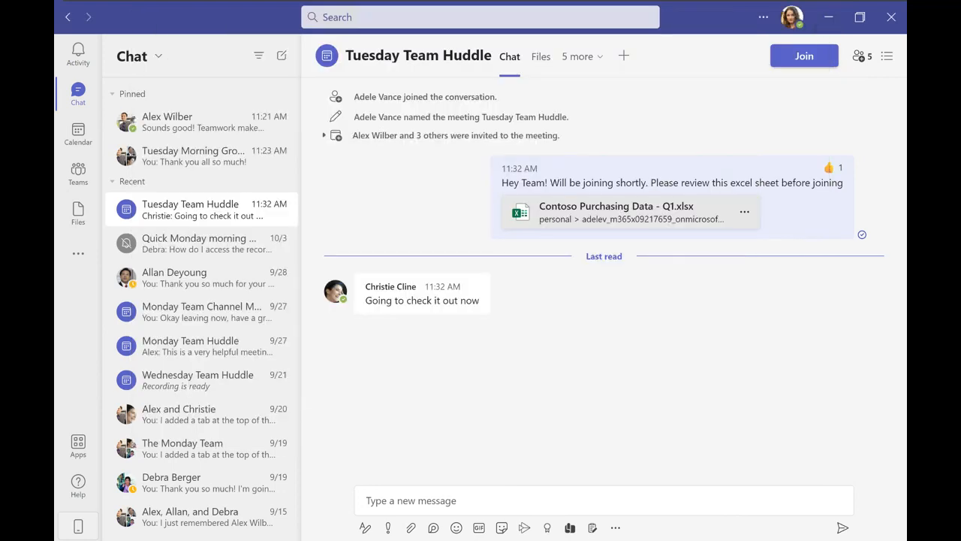
Open the video and audio options for joining Tuesday Team Huddle from the calendar and maximize that window.
{"action": "left_click", "coordinate": [68, 134]}
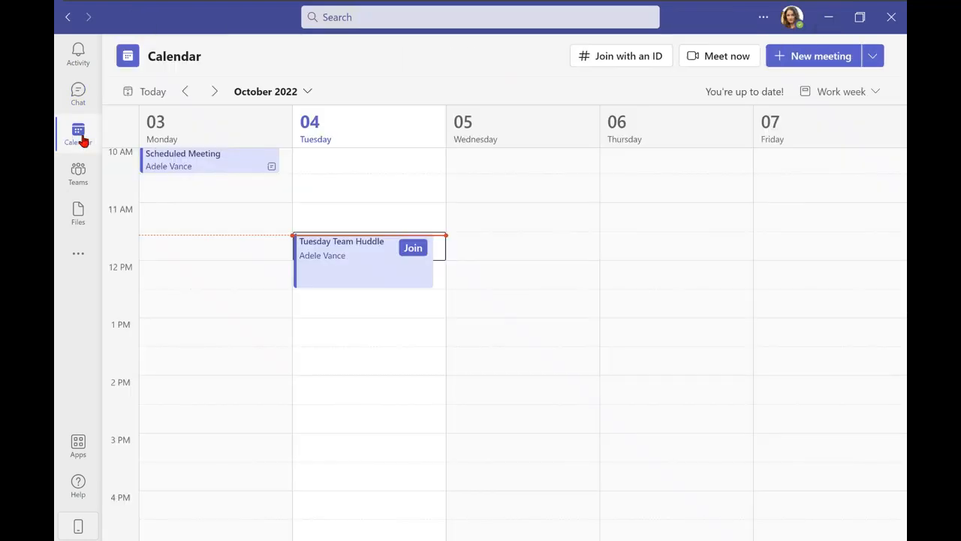
{"action": "left_click", "coordinate": [413, 250]}
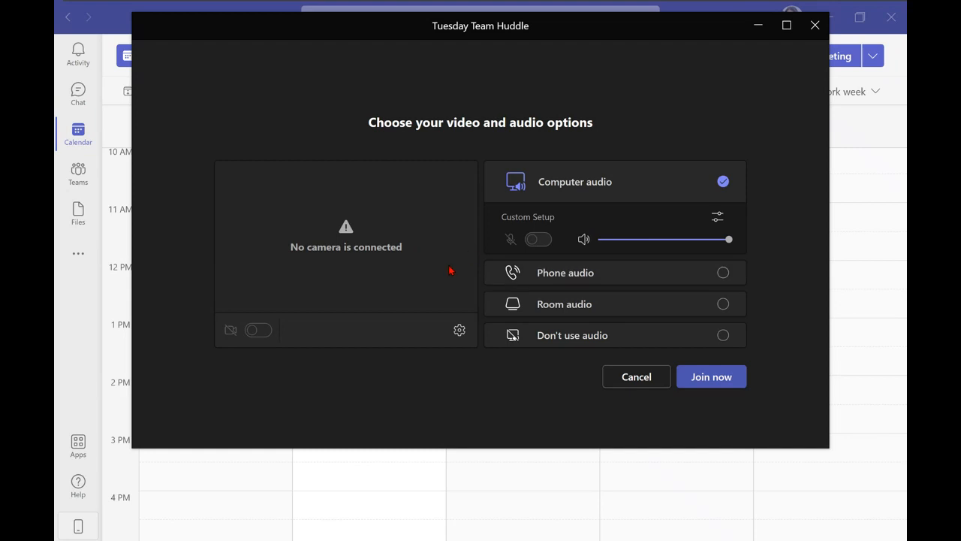
{"action": "left_click", "coordinate": [787, 26]}
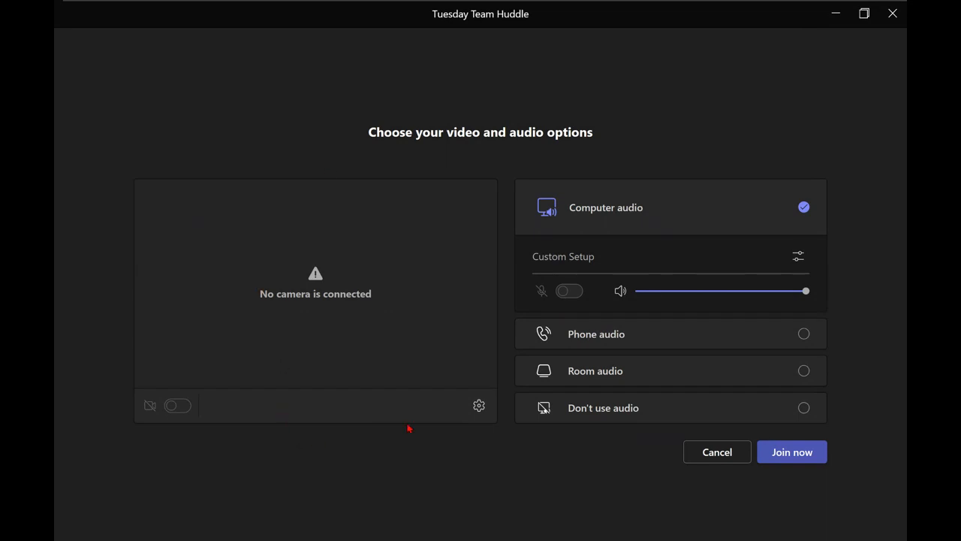
Review the audio and video device settings and the noise suppression choices, keeping noise suppression at Auto (default).
{"action": "left_click", "coordinate": [477, 412]}
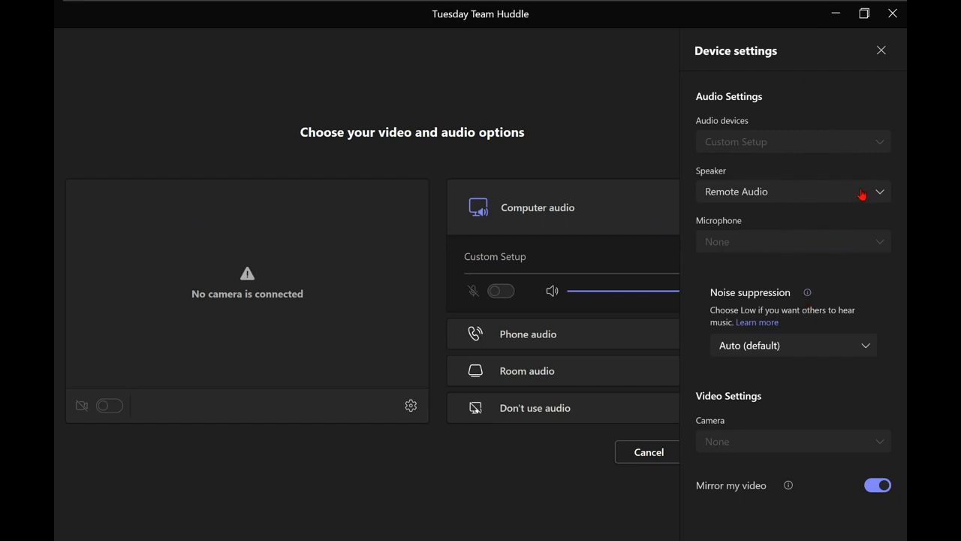
{"action": "left_click", "coordinate": [882, 51]}
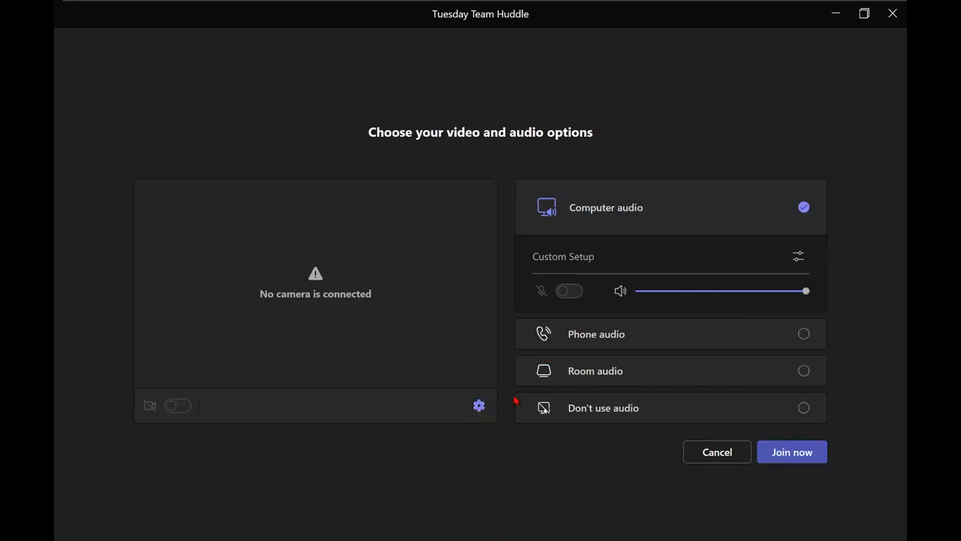
{"action": "left_click", "coordinate": [799, 258]}
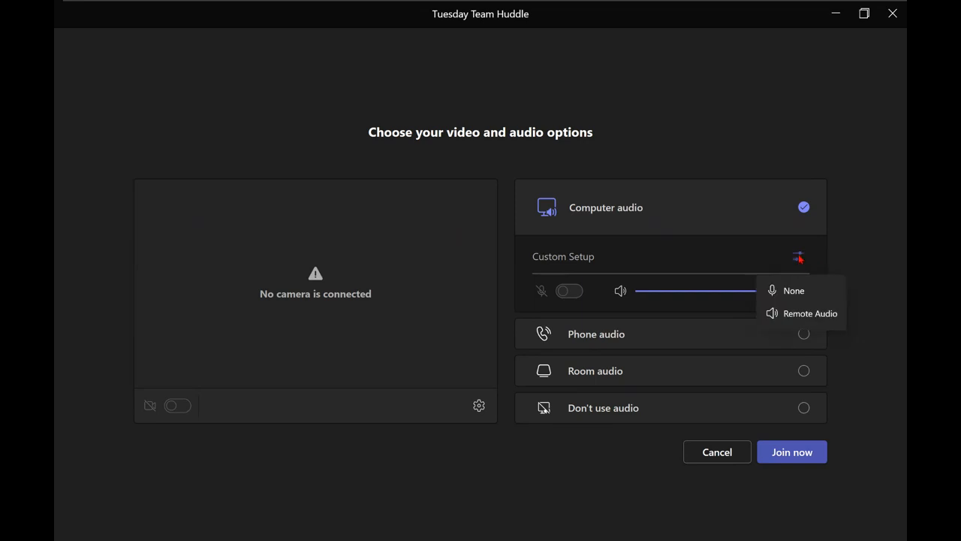
{"action": "left_click", "coordinate": [798, 259]}
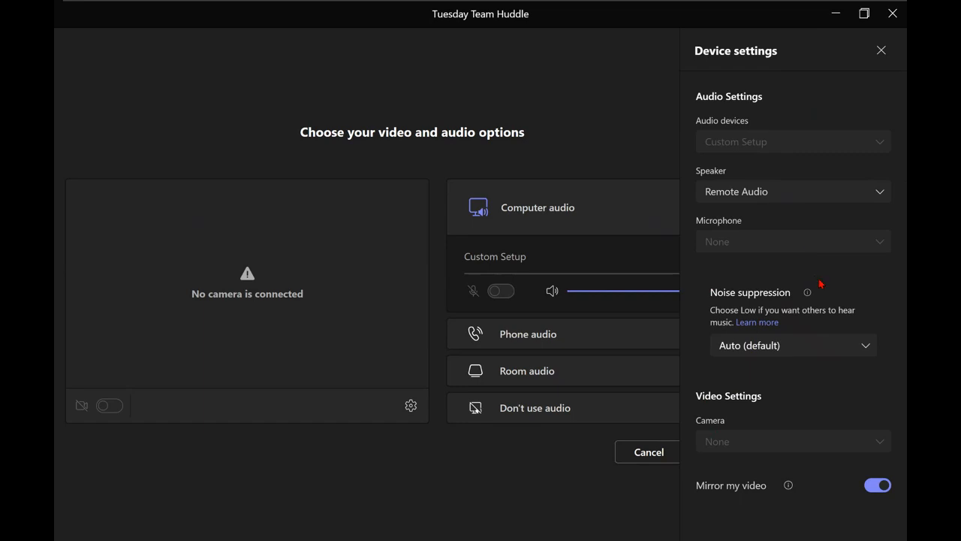
{"action": "left_click", "coordinate": [783, 349]}
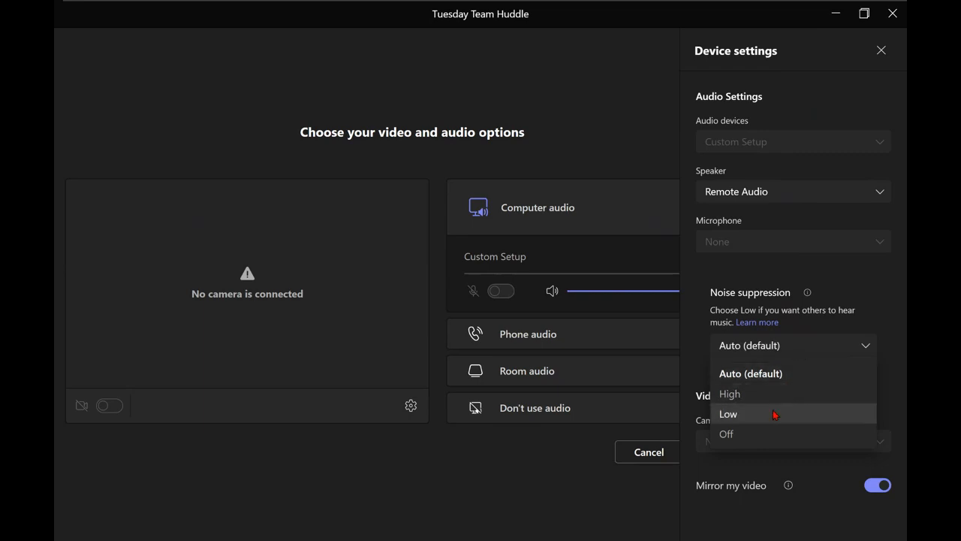
{"action": "left_click", "coordinate": [766, 367]}
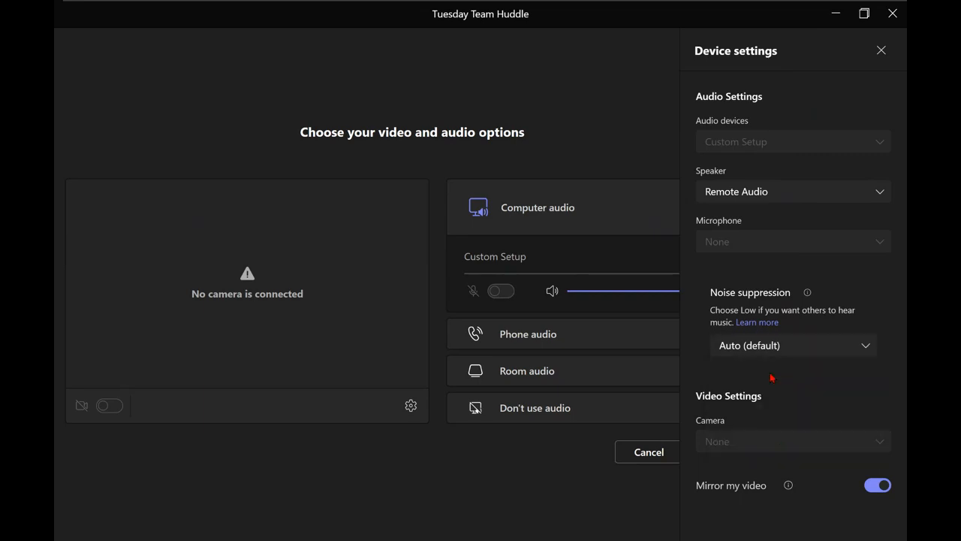
{"action": "left_click", "coordinate": [885, 59]}
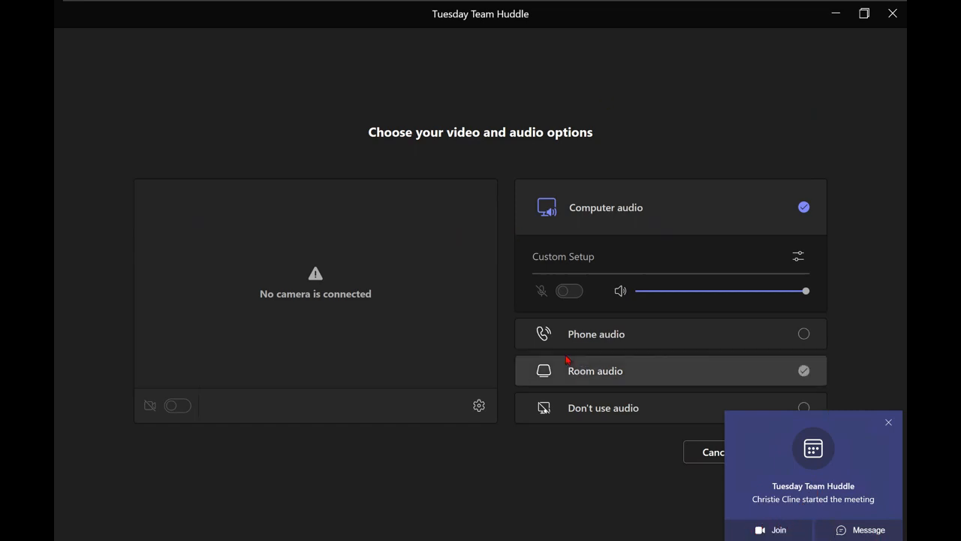
Dismiss the meeting-started notification, join the meeting with computer audio, and dismiss the missing-microphone notice.
{"action": "left_click", "coordinate": [889, 423]}
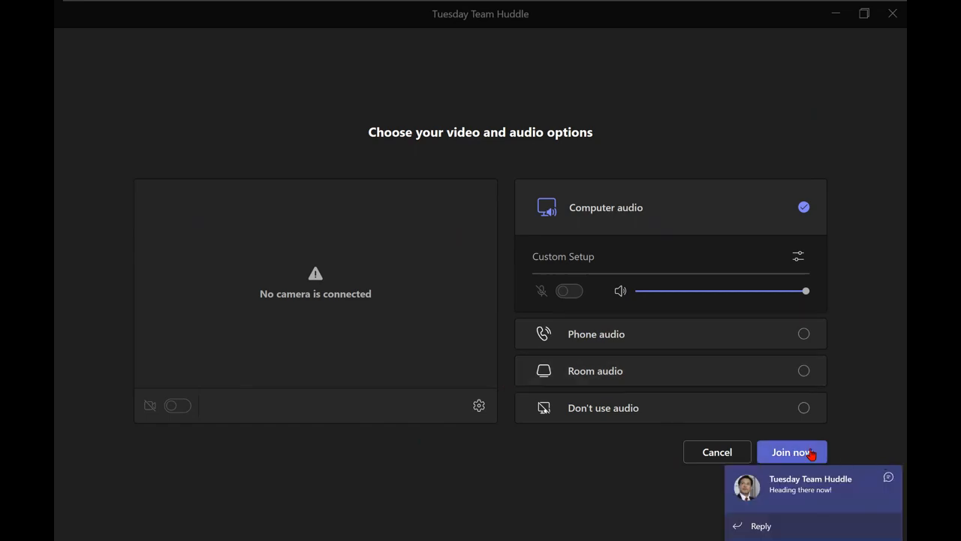
{"action": "left_click", "coordinate": [811, 452]}
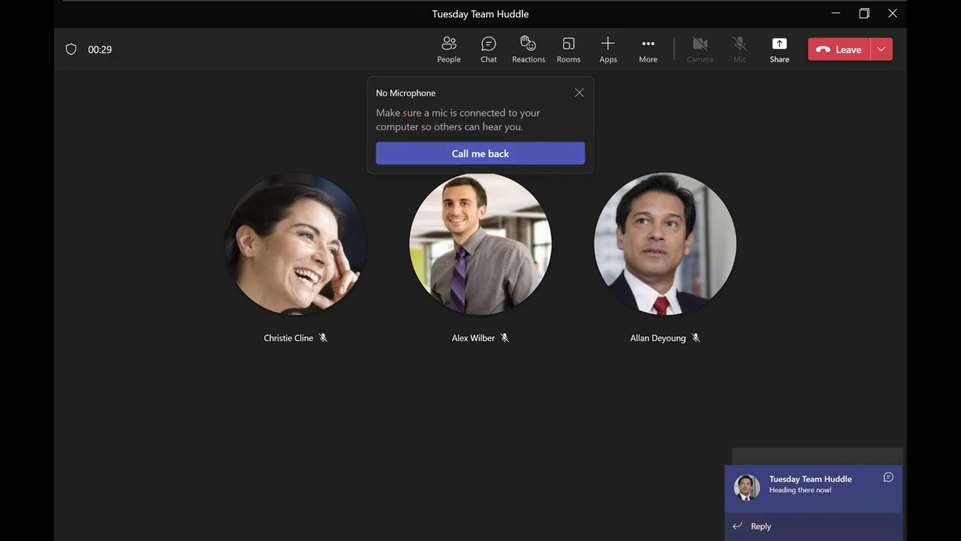
{"action": "left_click", "coordinate": [576, 94]}
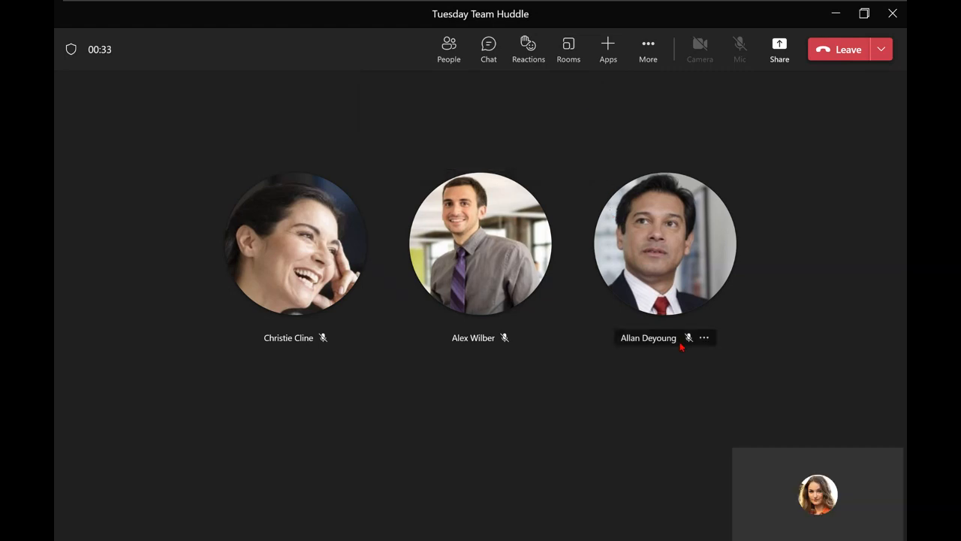
View the contact card of the participant with the IT Admin role in the meeting, then close it.
{"action": "left_click", "coordinate": [640, 312]}
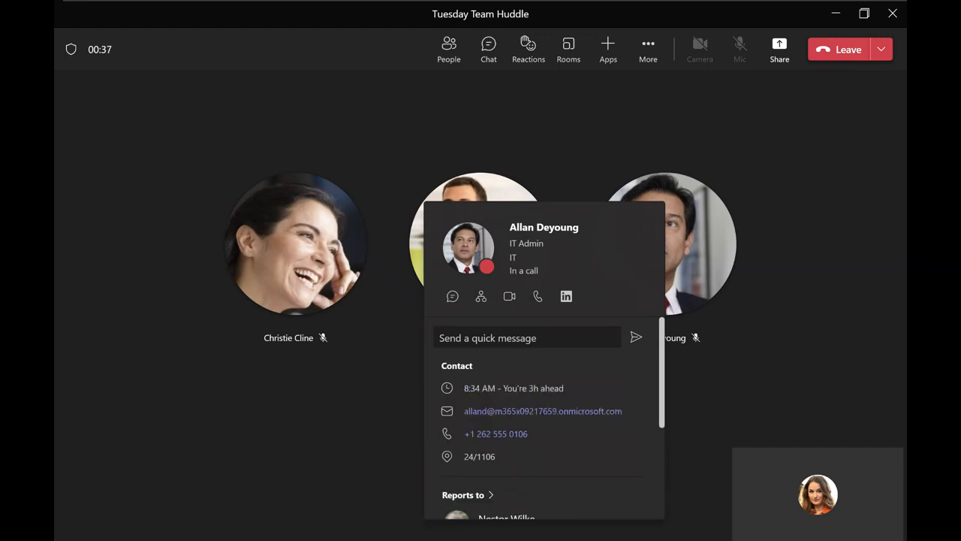
{"action": "left_click", "coordinate": [126, 201]}
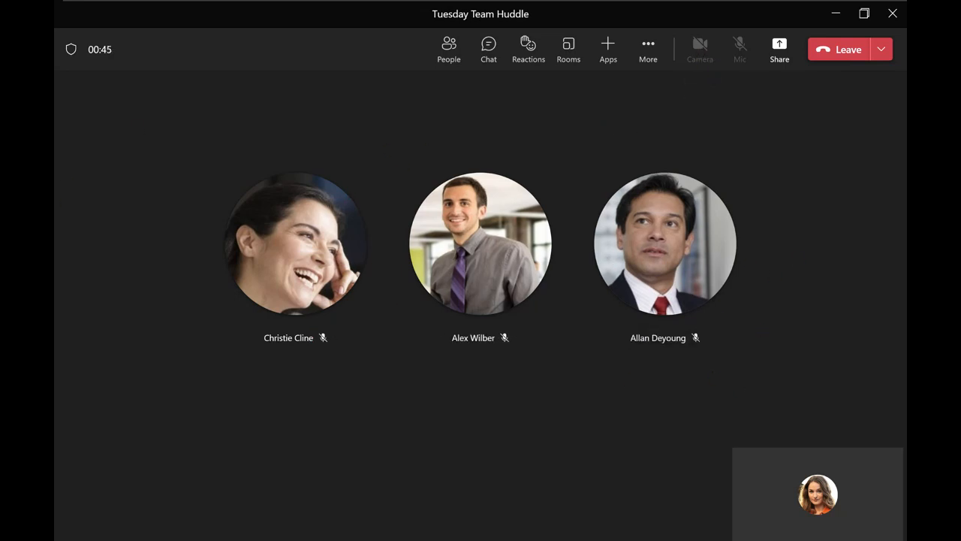
{"action": "left_click", "coordinate": [690, 254]}
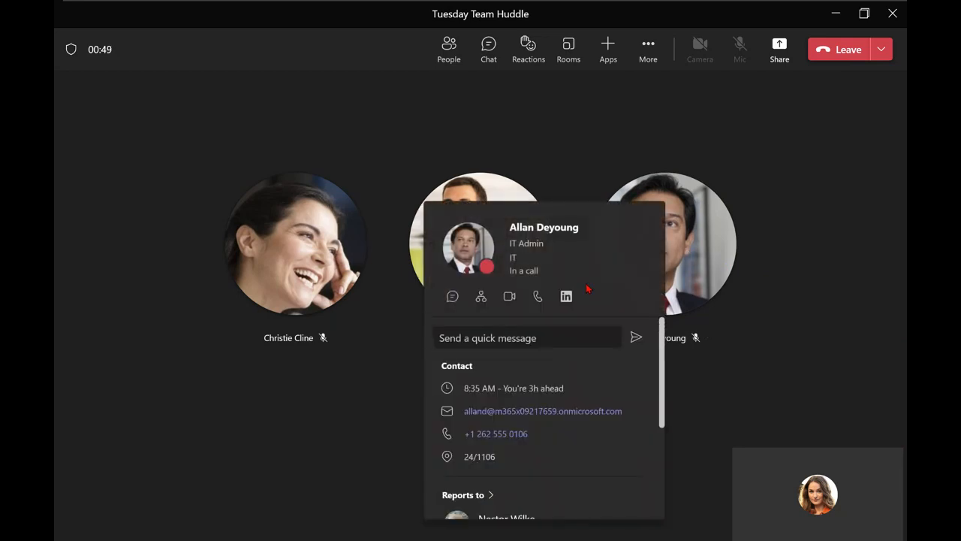
{"action": "scroll", "coordinate": [610, 356], "scroll_direction": "down", "scroll_amount": 2}
{"action": "scroll", "coordinate": [609, 356], "scroll_direction": "up", "scroll_amount": 2}
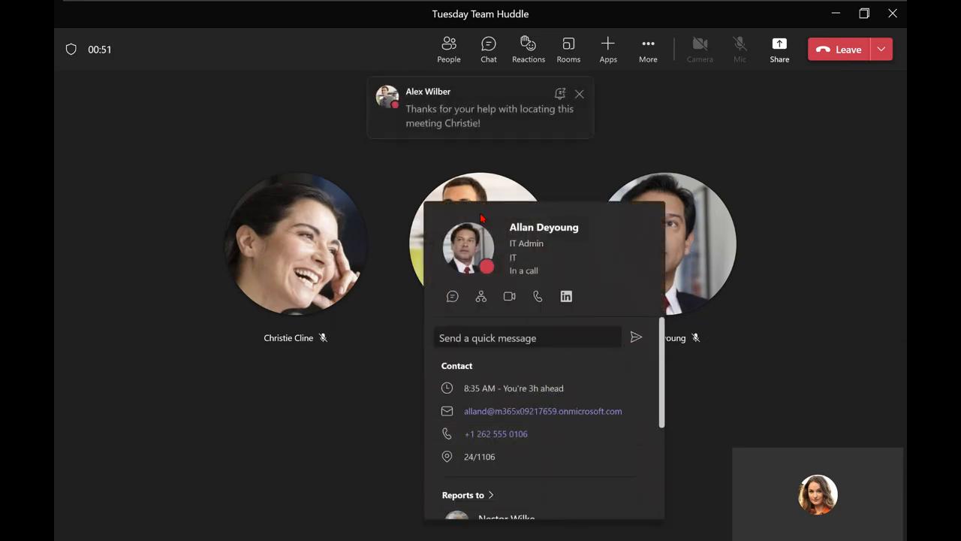
{"action": "mouse_move", "coordinate": [254, 204]}
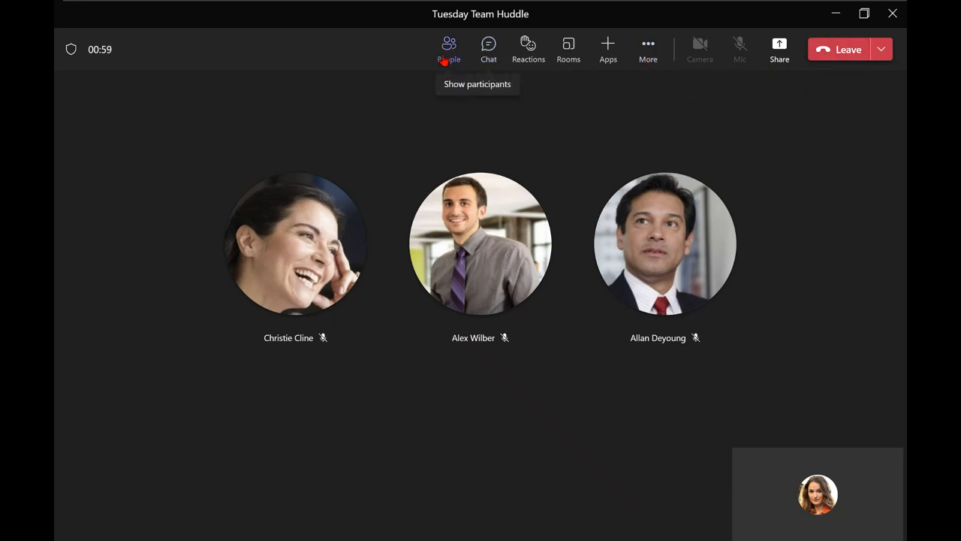
Show the meeting participants, search for people matching "A", and clear the search.
{"action": "left_click", "coordinate": [445, 60]}
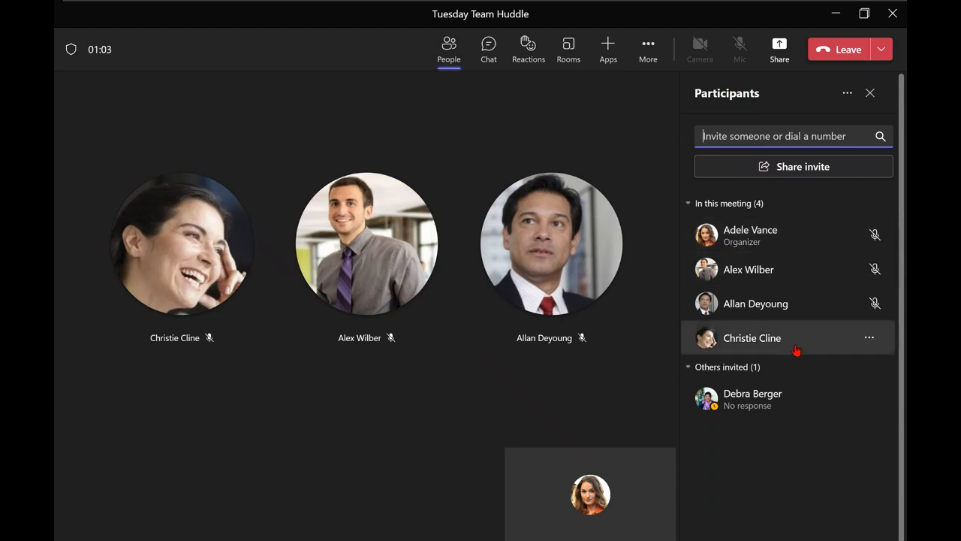
{"action": "mouse_move", "coordinate": [740, 414]}
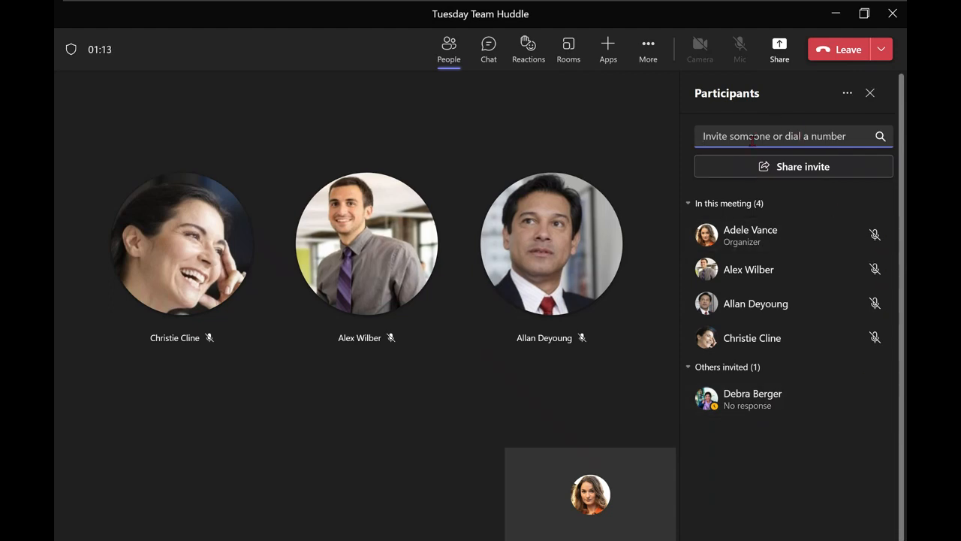
{"action": "type", "text": "A"}
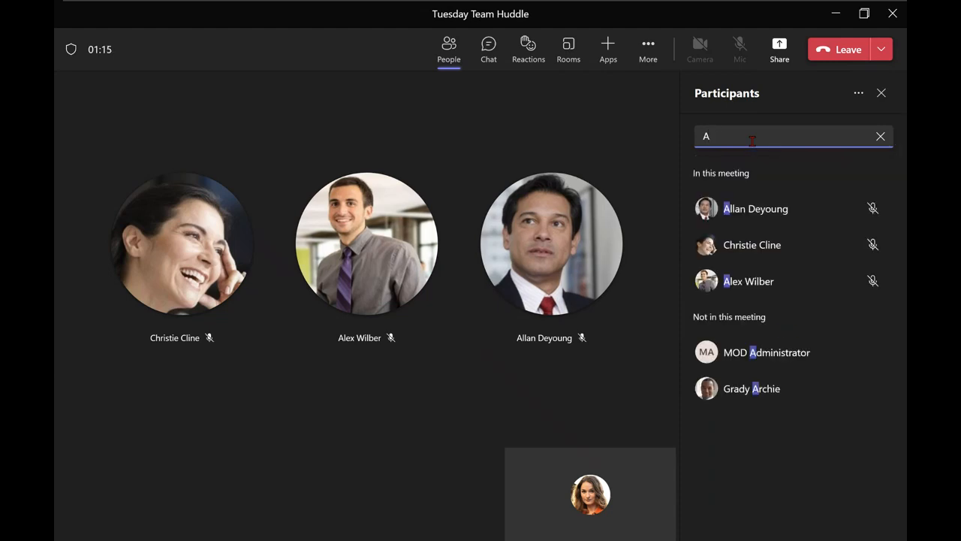
{"action": "key", "text": "BackSpace"}
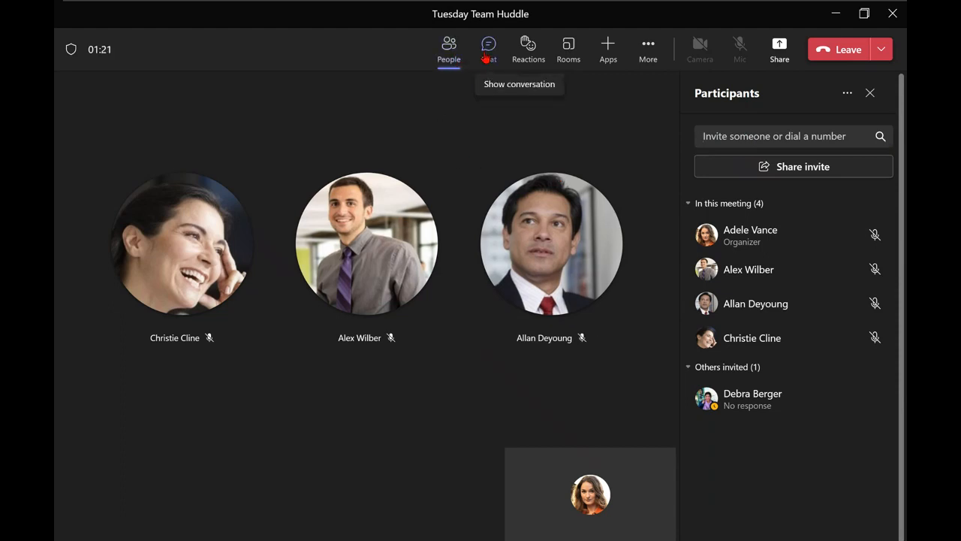
Review the meeting chat, from the shared Excel file message to the latest replies.
{"action": "left_click", "coordinate": [486, 58]}
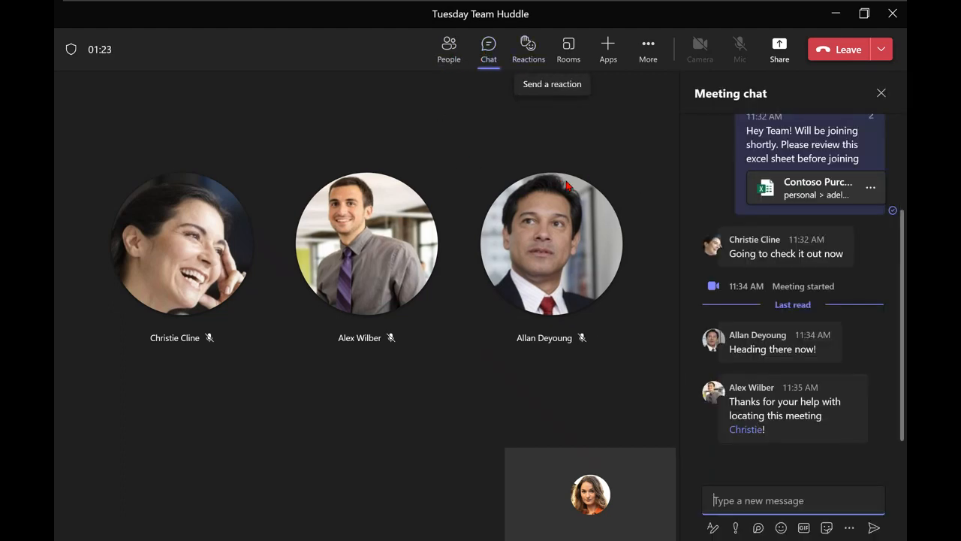
{"action": "scroll", "coordinate": [758, 340], "scroll_direction": "up", "scroll_amount": 2}
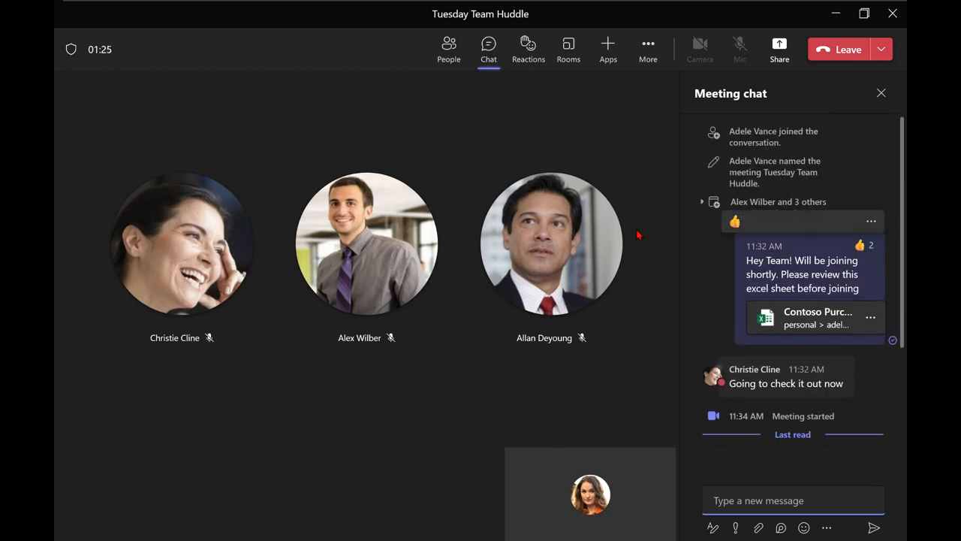
{"action": "mouse_move", "coordinate": [883, 278]}
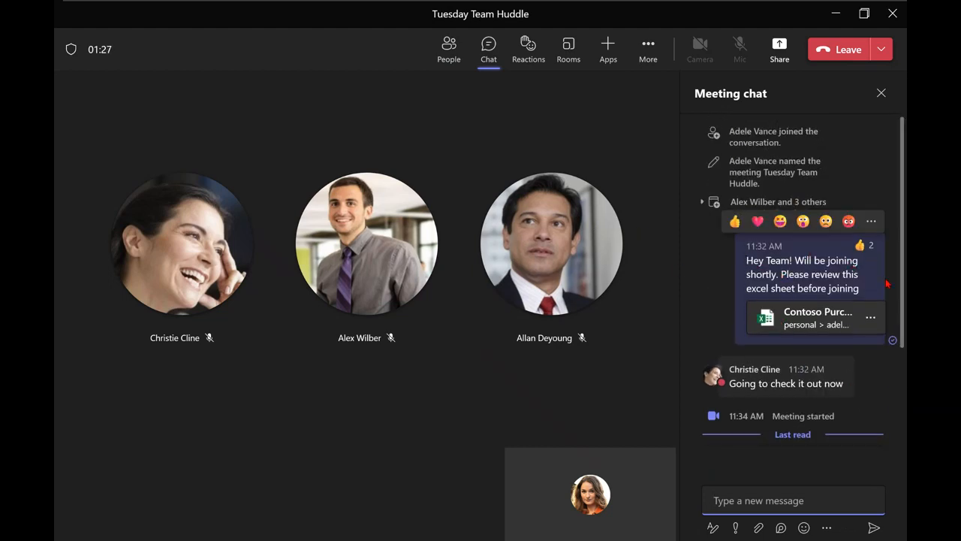
{"action": "scroll", "coordinate": [862, 277], "scroll_direction": "down", "scroll_amount": 1}
{"action": "scroll", "coordinate": [863, 276], "scroll_direction": "down", "scroll_amount": 1}
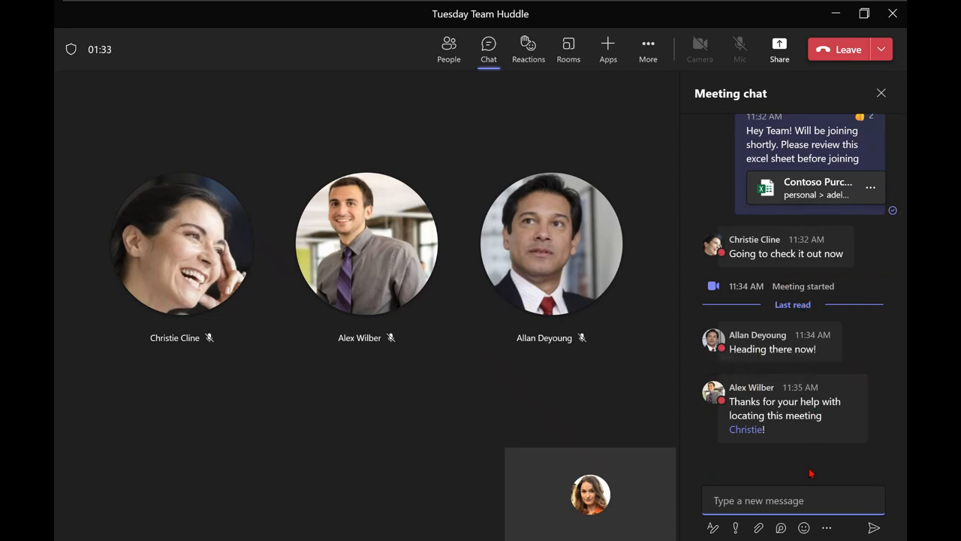
Send "Thank you all for joining!" in the meeting chat and add a thumbs-up to the message about help locating the meeting.
{"action": "type", "text": "Thank you all for joining"}
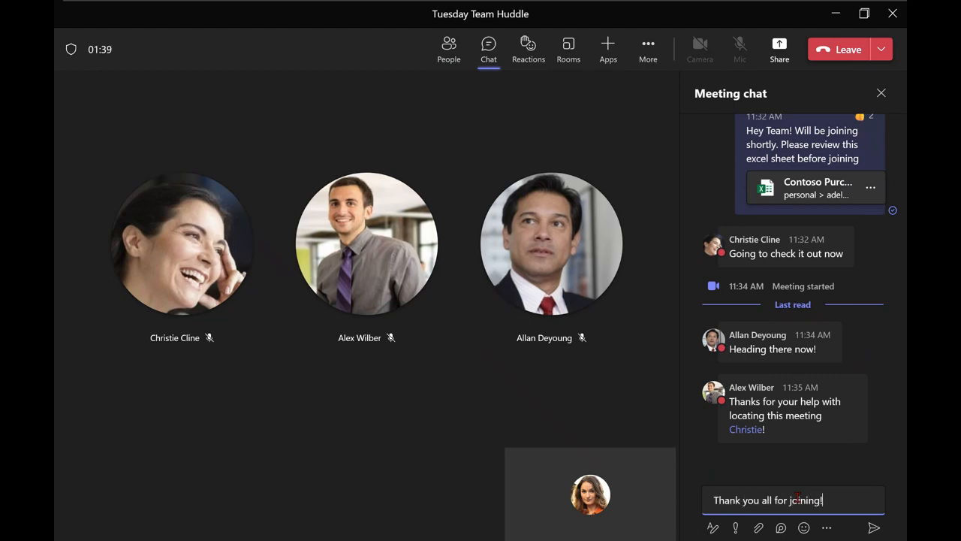
{"action": "key", "text": "Return"}
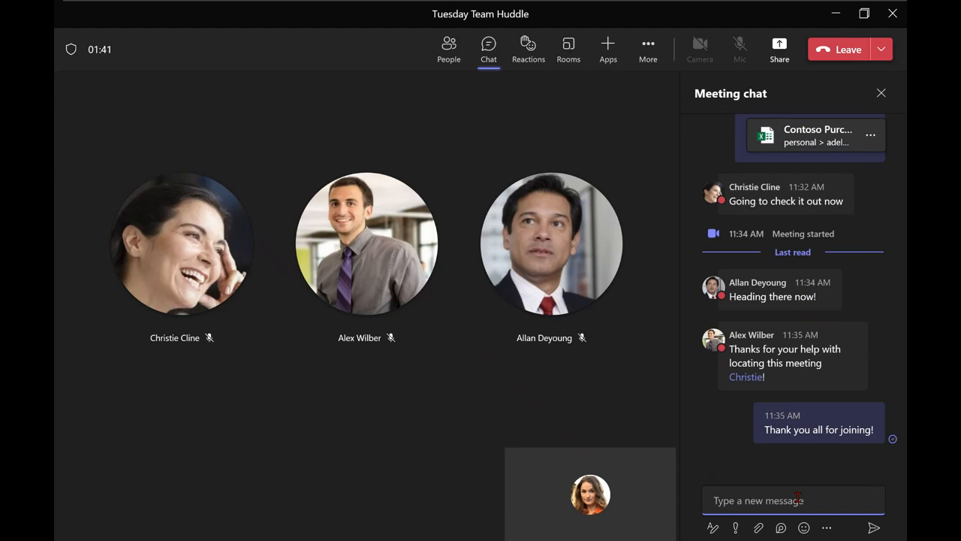
{"action": "mouse_move", "coordinate": [844, 361]}
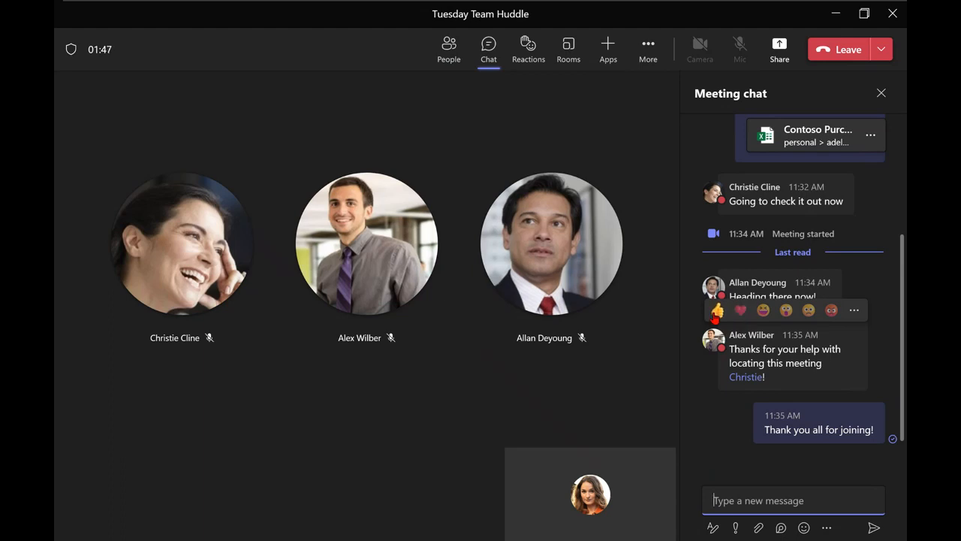
{"action": "left_click", "coordinate": [715, 311]}
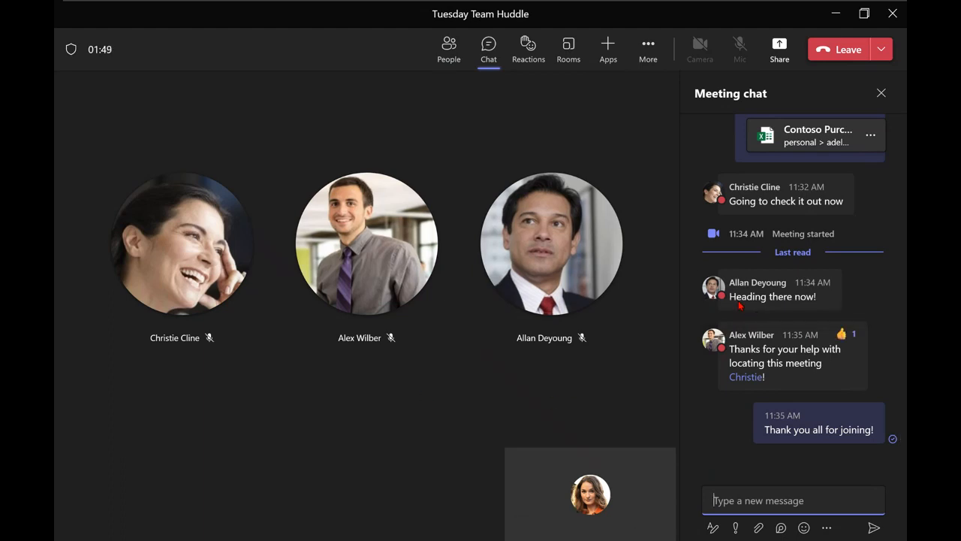
Send the Like, heart and Applause live reactions in the meeting.
{"action": "left_click", "coordinate": [526, 63]}
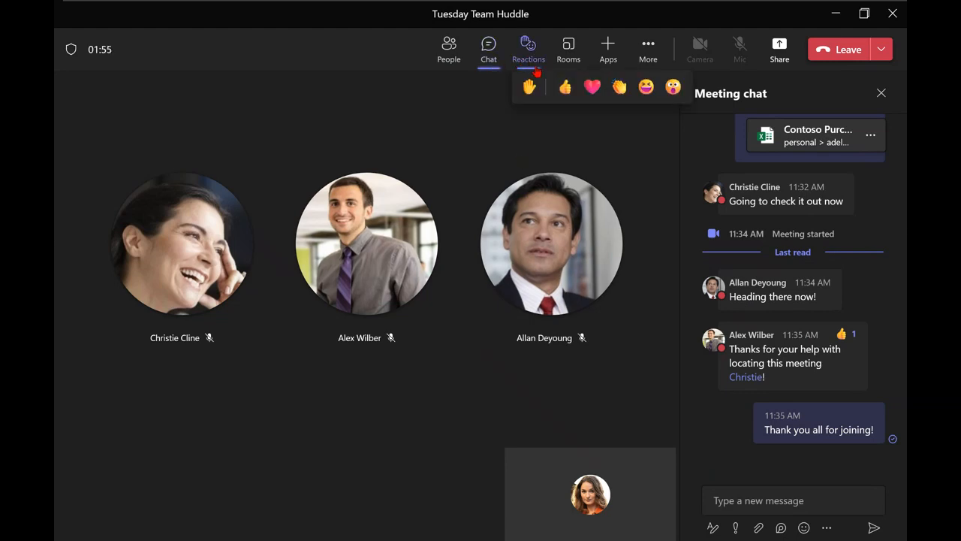
{"action": "left_click", "coordinate": [566, 92]}
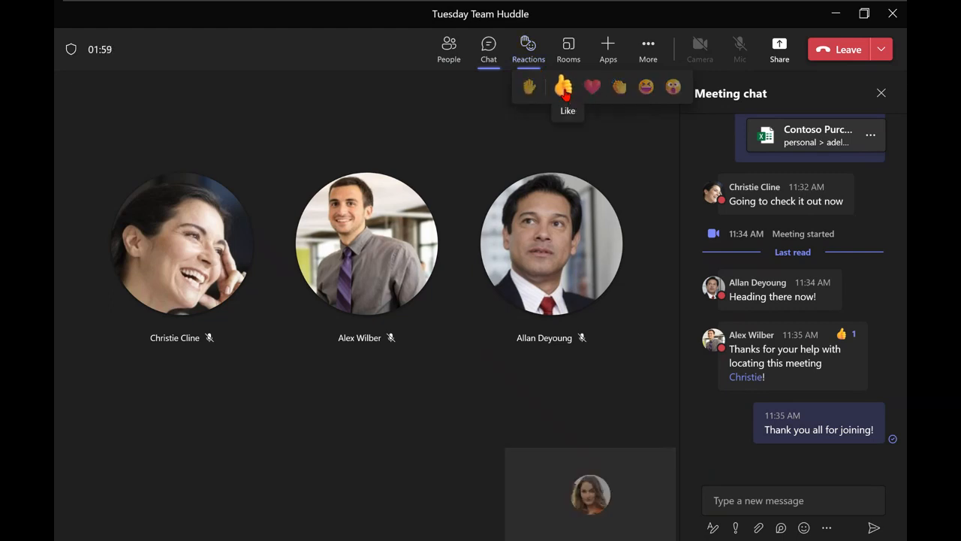
{"action": "left_click", "coordinate": [583, 92]}
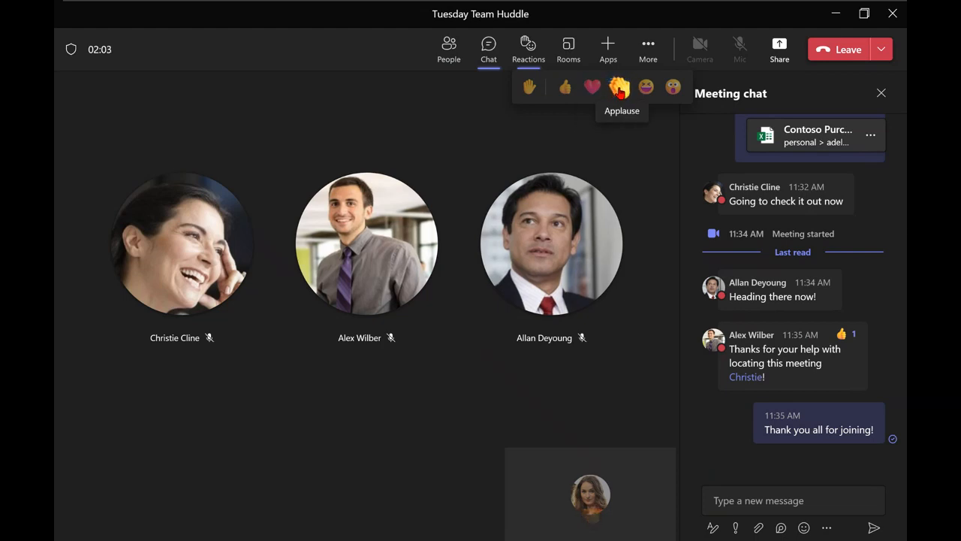
{"action": "left_click", "coordinate": [618, 91]}
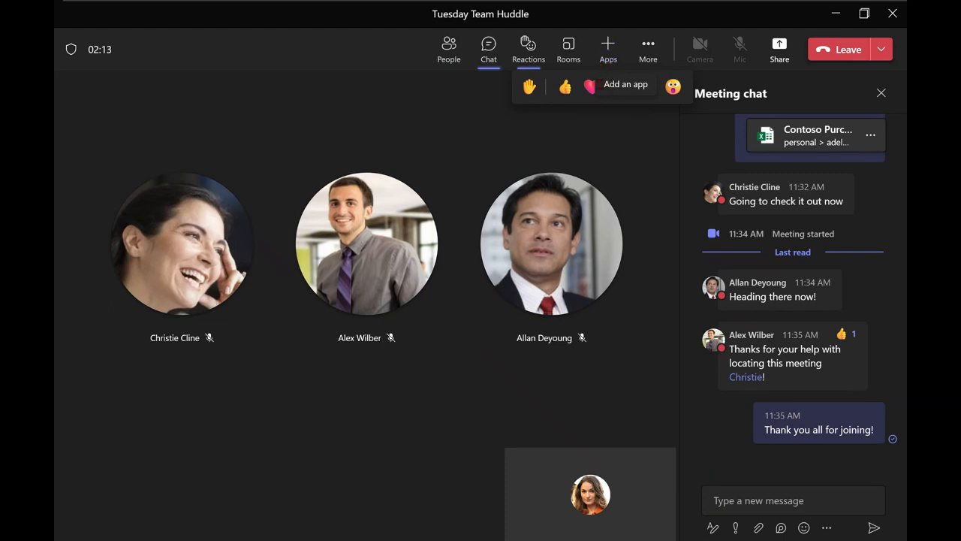
Raise your own hand, check the order of raised hands in the participants list, and lower your hand.
{"action": "left_click", "coordinate": [528, 90]}
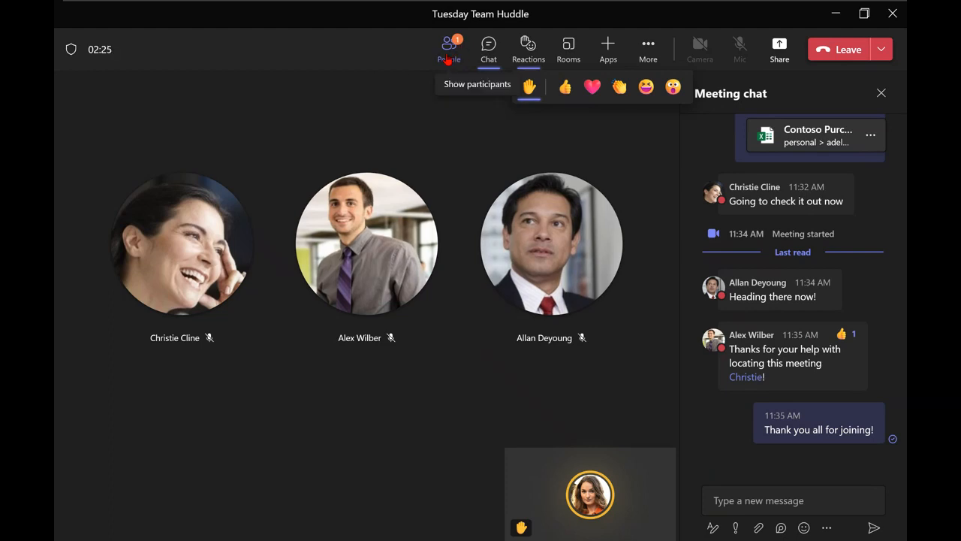
{"action": "left_click", "coordinate": [448, 54]}
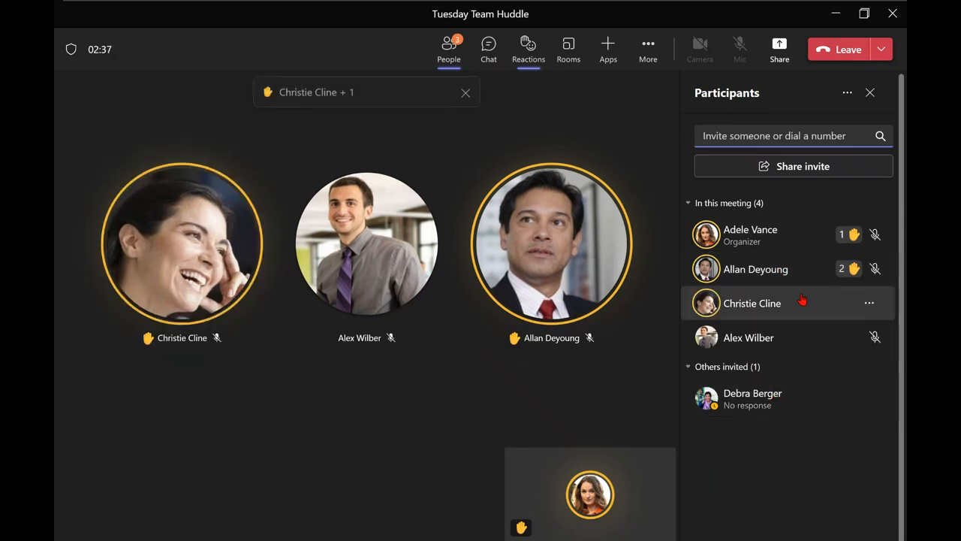
{"action": "left_click", "coordinate": [537, 63]}
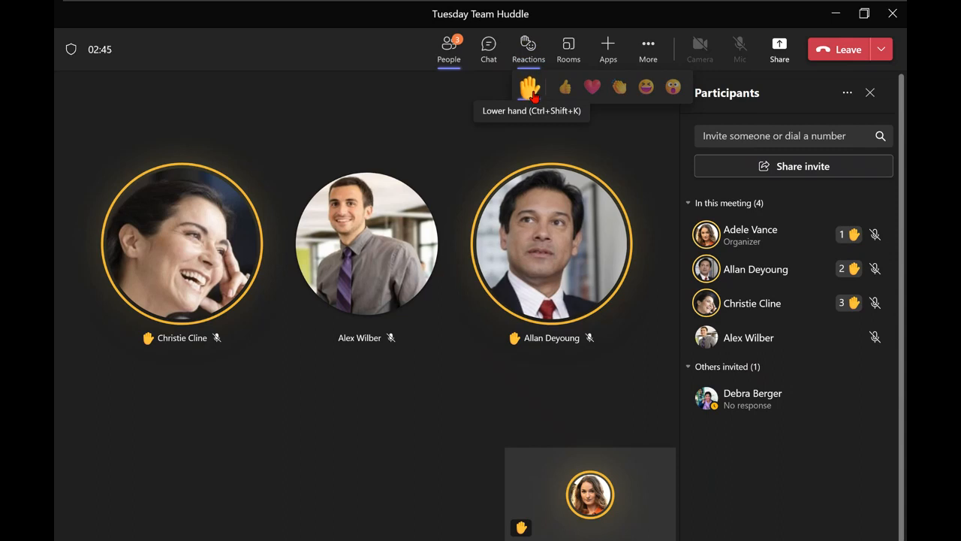
{"action": "left_click", "coordinate": [530, 88]}
Lower the raised hands of the three other attendees from the participants list.
{"action": "left_click", "coordinate": [450, 54]}
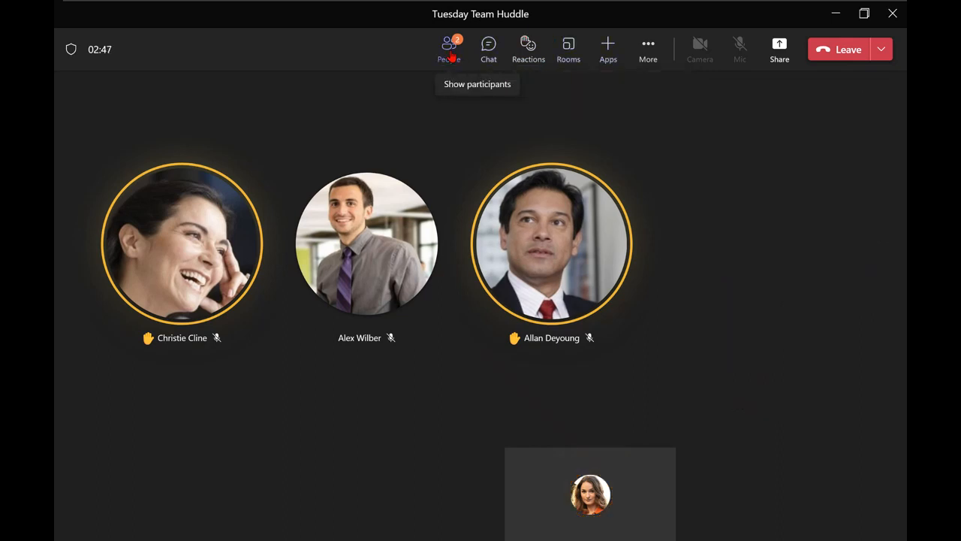
{"action": "left_click", "coordinate": [450, 54]}
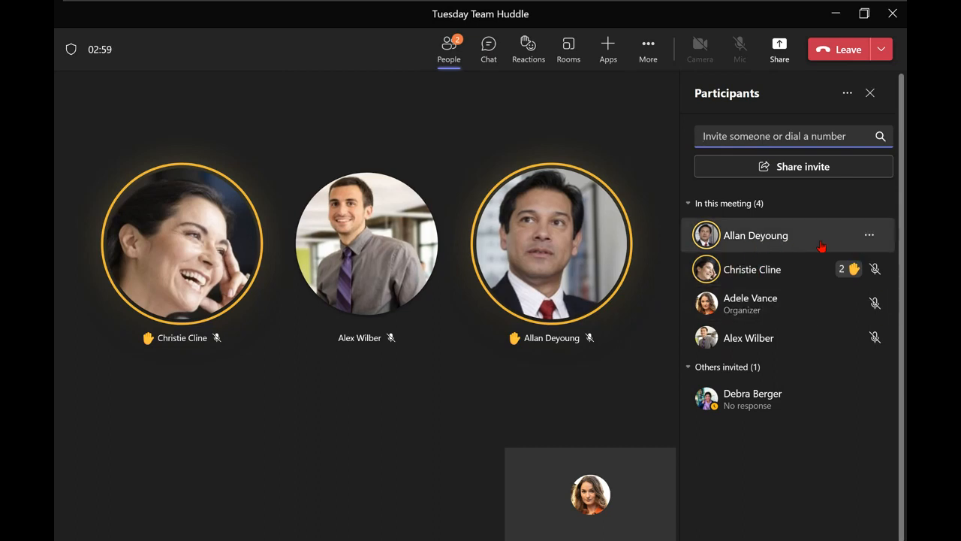
{"action": "left_click", "coordinate": [870, 237]}
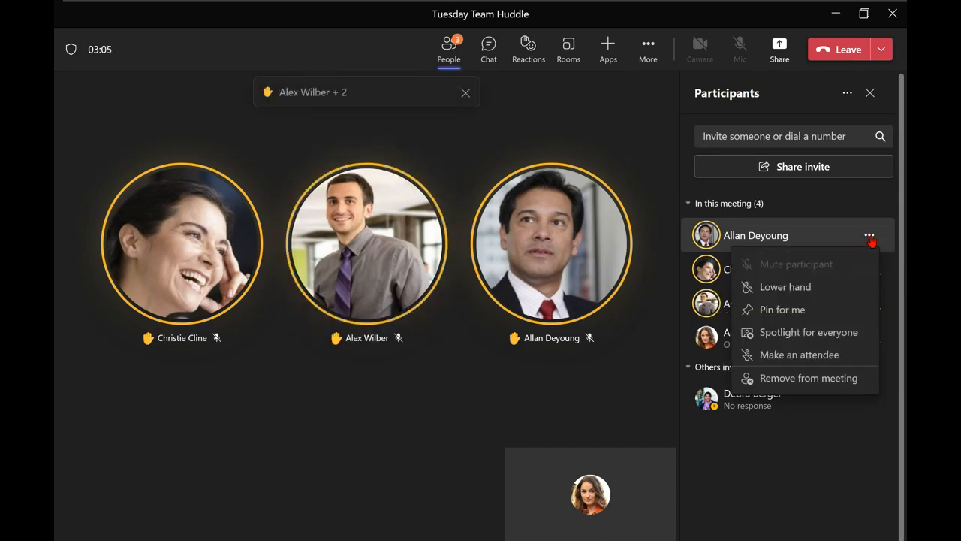
{"action": "left_click", "coordinate": [829, 288]}
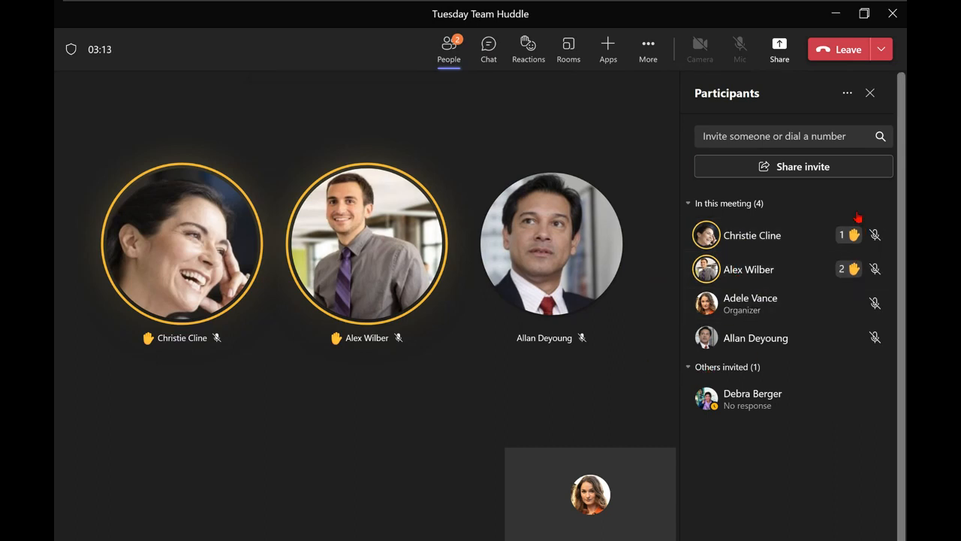
{"action": "left_click", "coordinate": [869, 235]}
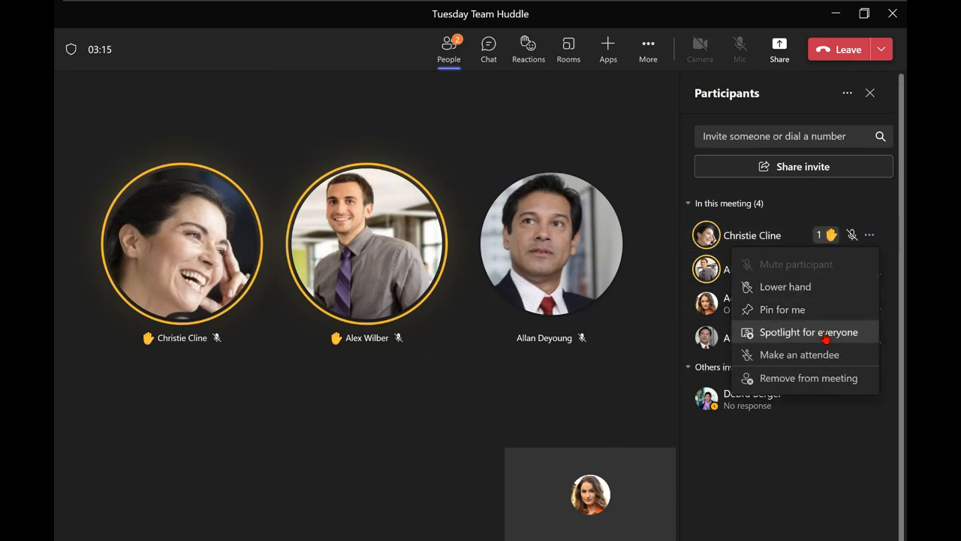
{"action": "left_click", "coordinate": [821, 288]}
{"action": "left_click", "coordinate": [869, 235]}
{"action": "left_click", "coordinate": [827, 293]}
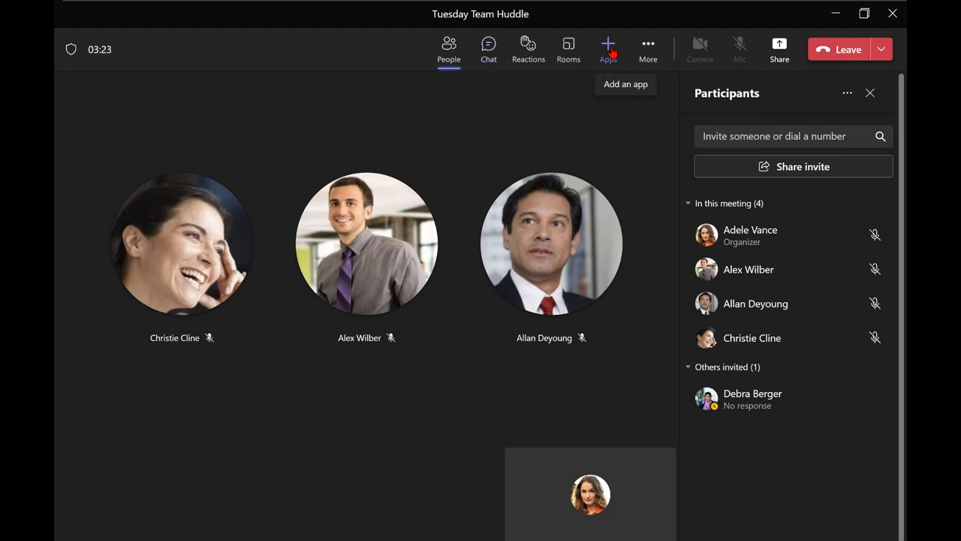
Start recording the meeting.
{"action": "left_click", "coordinate": [650, 52]}
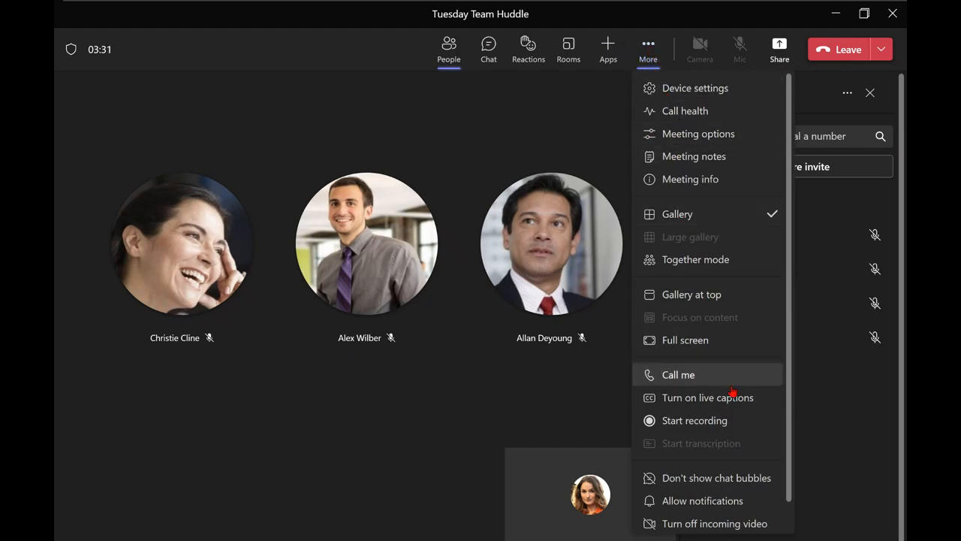
{"action": "scroll", "coordinate": [727, 429], "scroll_direction": "down", "scroll_amount": 1}
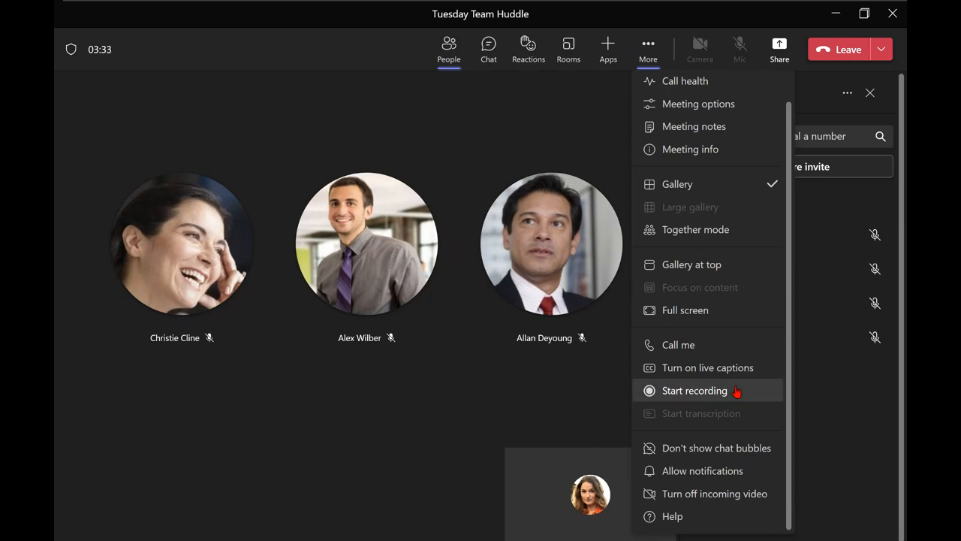
{"action": "left_click", "coordinate": [735, 392]}
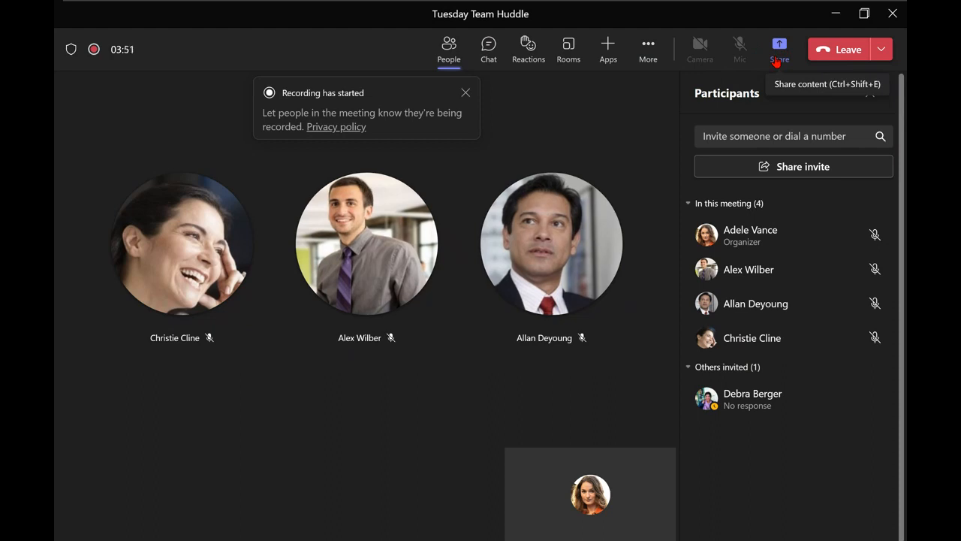
Review the content sharing options, try to include computer sound, and close them without sharing.
{"action": "left_click", "coordinate": [778, 60]}
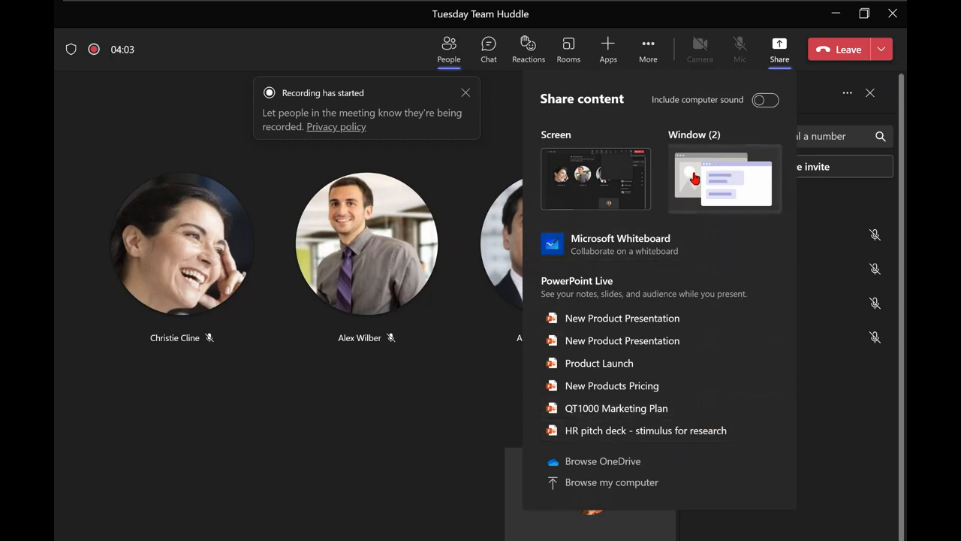
{"action": "left_click", "coordinate": [758, 102]}
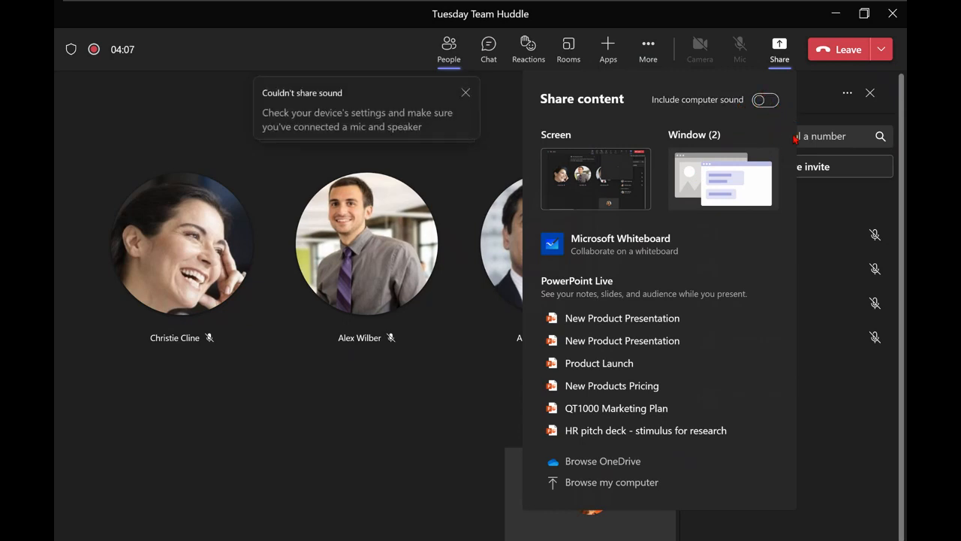
{"action": "left_click", "coordinate": [776, 60]}
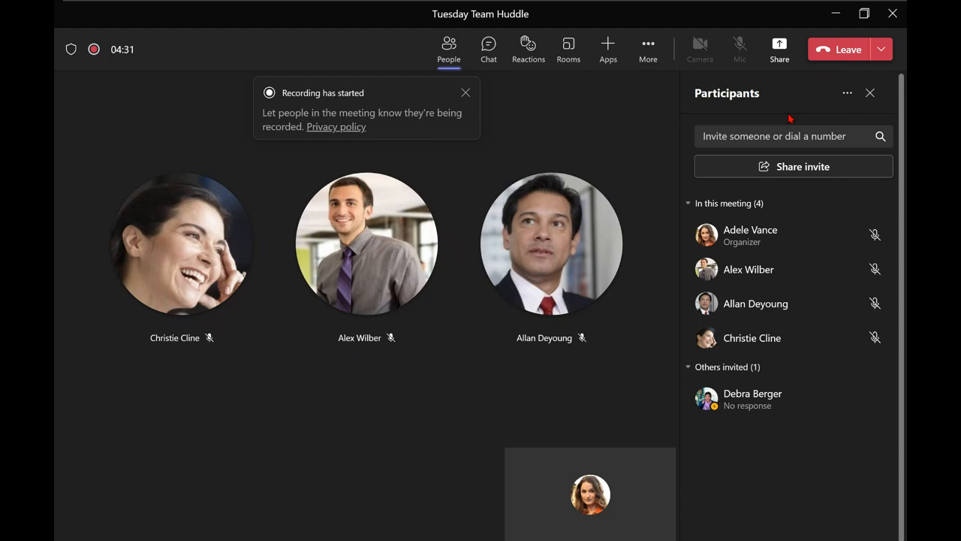
Check the leave options and the additional meeting actions, and end the Tuesday Team Huddle meeting for everyone.
{"action": "left_click", "coordinate": [881, 49]}
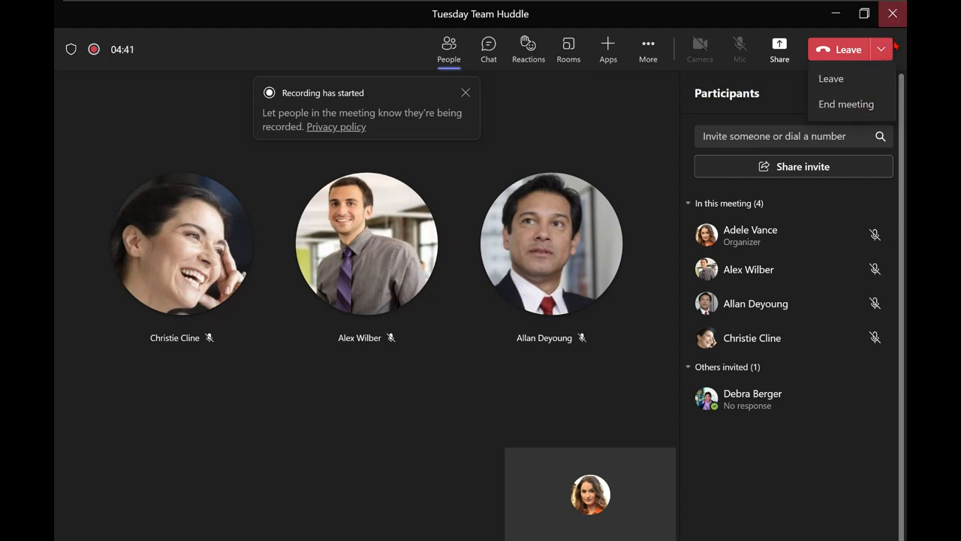
{"action": "left_click", "coordinate": [650, 48]}
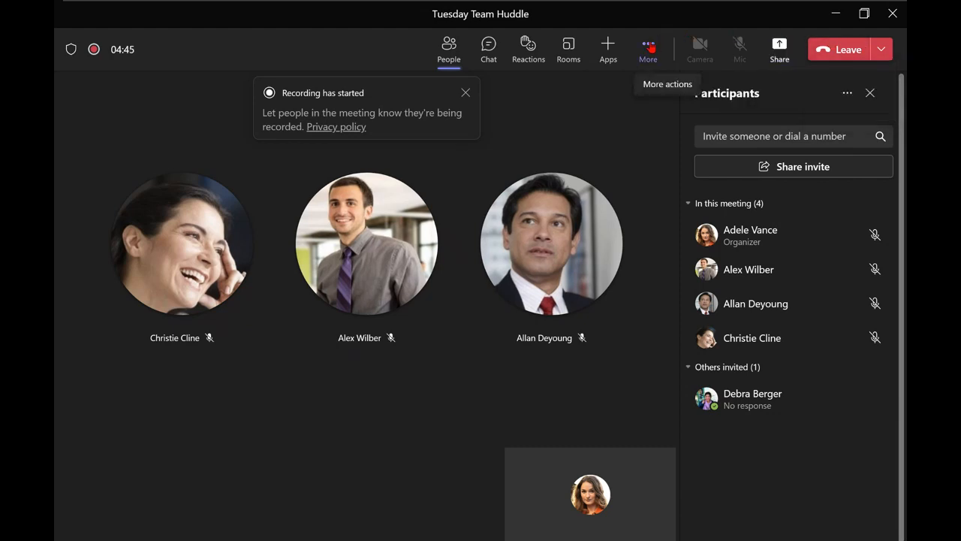
{"action": "left_click", "coordinate": [651, 47]}
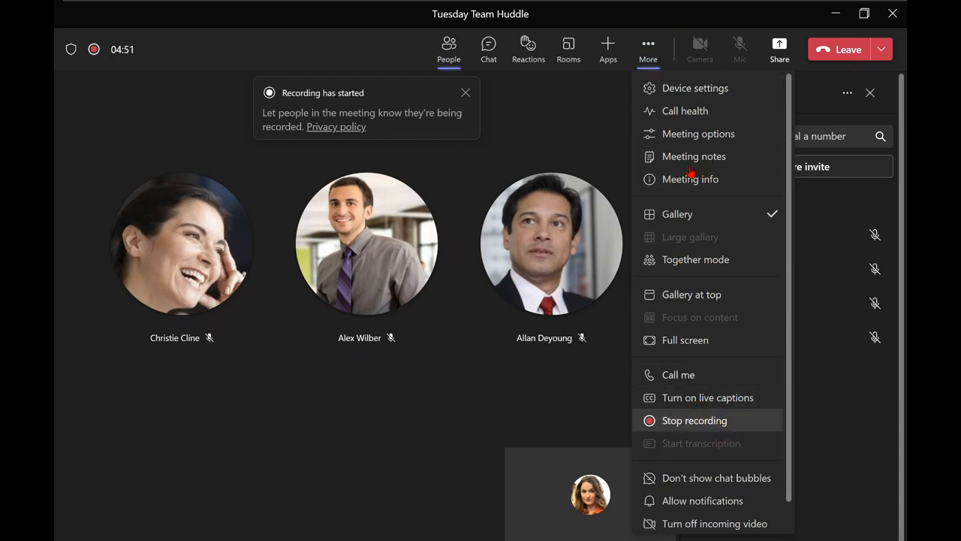
{"action": "left_click", "coordinate": [873, 49]}
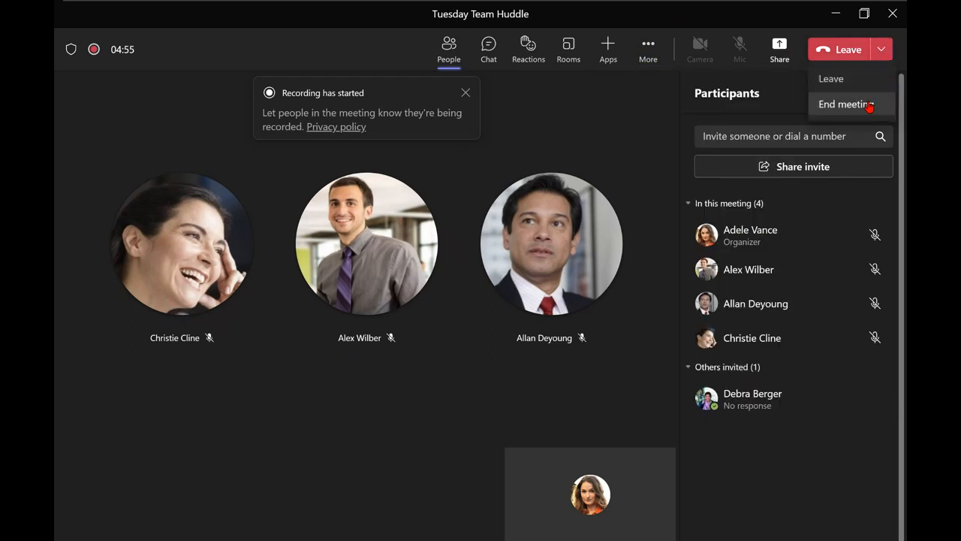
{"action": "left_click", "coordinate": [869, 105]}
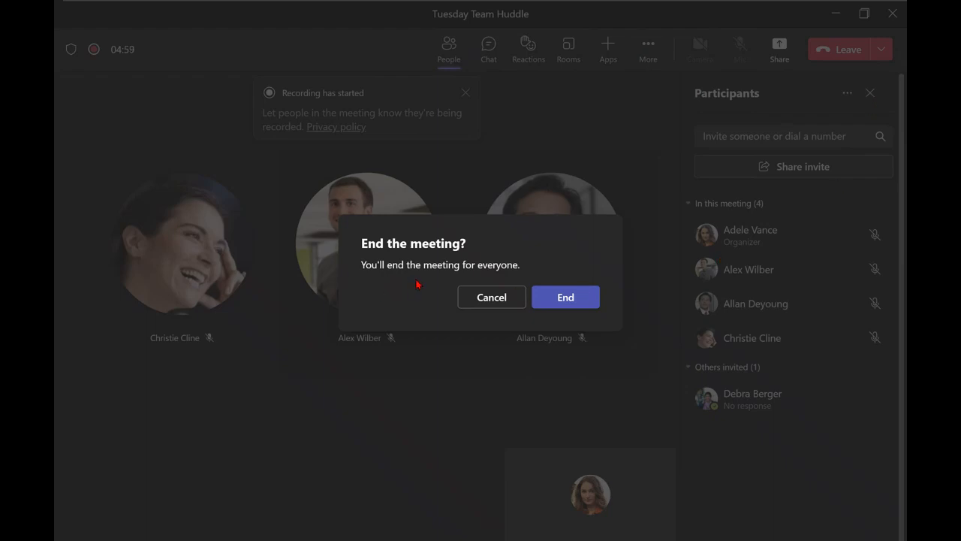
{"action": "left_click", "coordinate": [571, 300]}
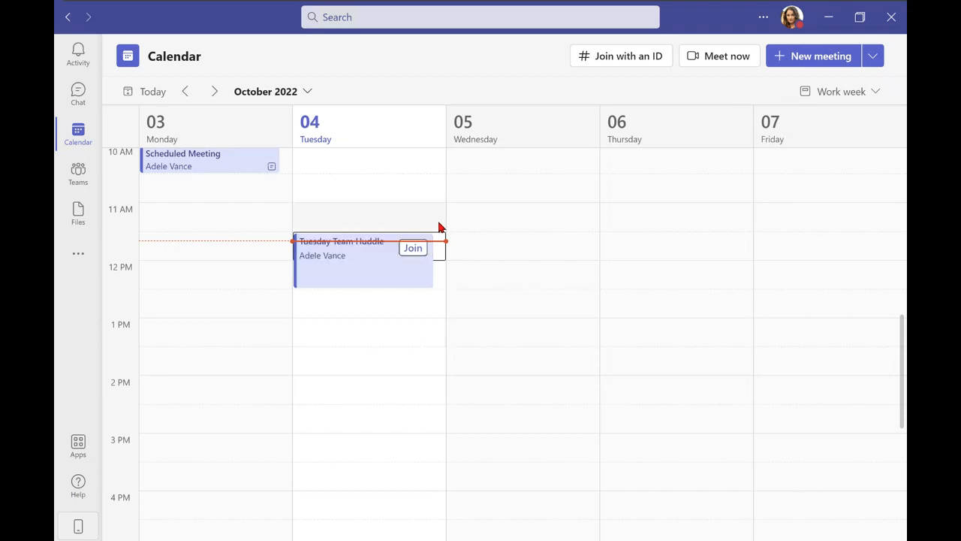
Pin the Tuesday Team Huddle chat to the top of the chat list.
{"action": "left_click", "coordinate": [88, 99]}
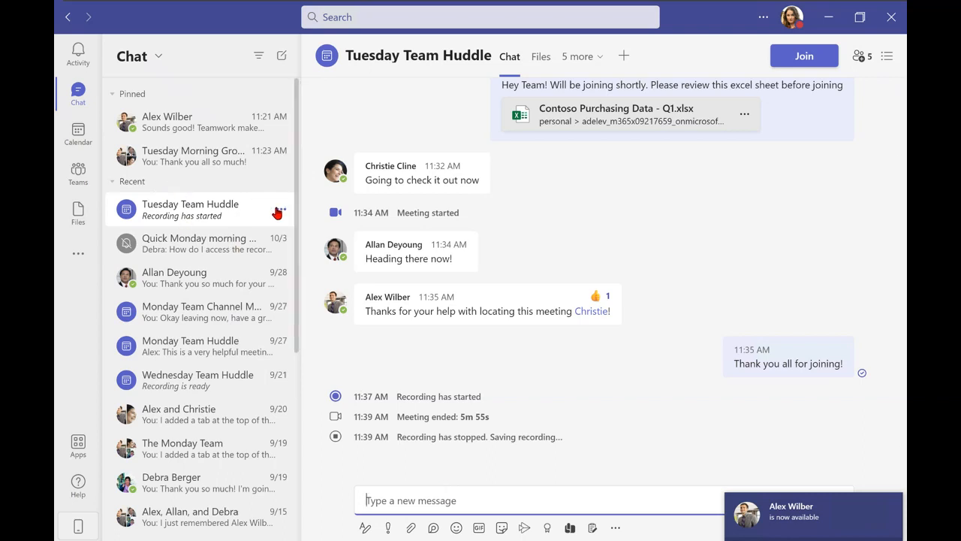
{"action": "left_click", "coordinate": [279, 209]}
{"action": "left_click", "coordinate": [306, 108]}
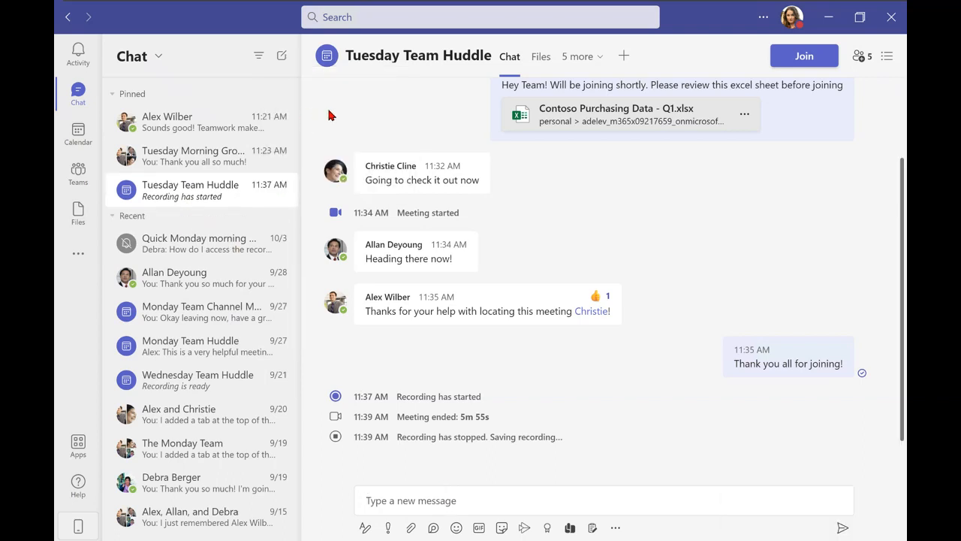
Send the message "Thank you all so much for your help! You are all appreciated!" in the Tuesday Team Huddle chat.
{"action": "left_click", "coordinate": [466, 485]}
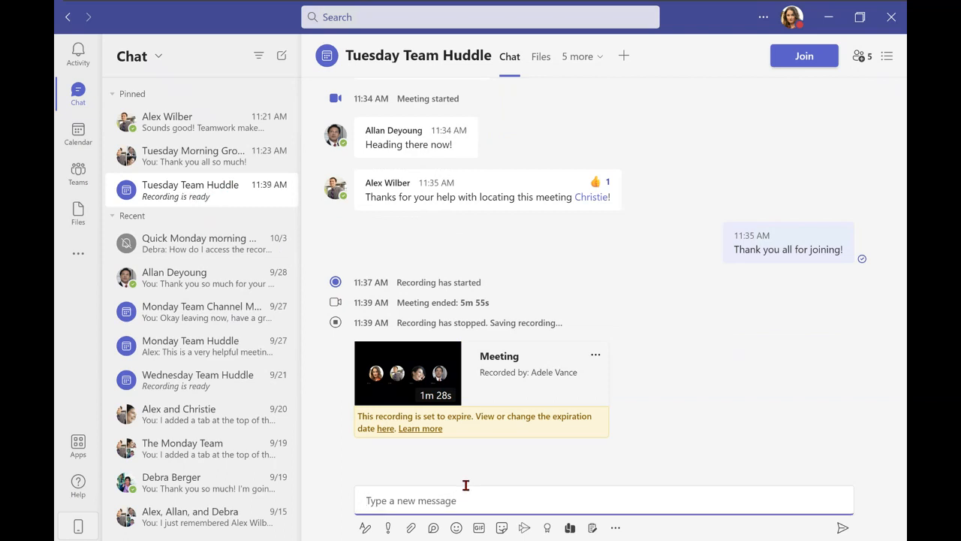
{"action": "type", "text": "Thank you all so much for your h"}
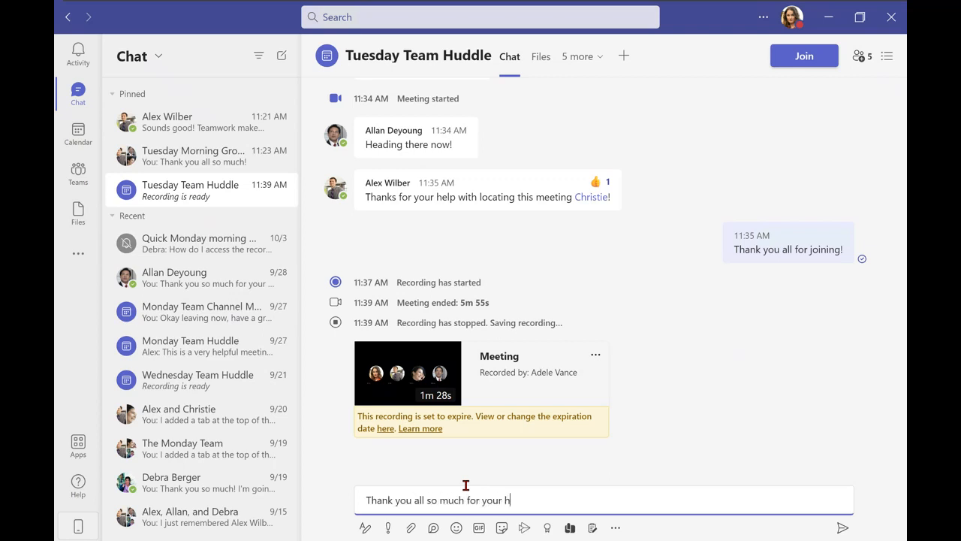
{"action": "type", "text": "elp! You a"}
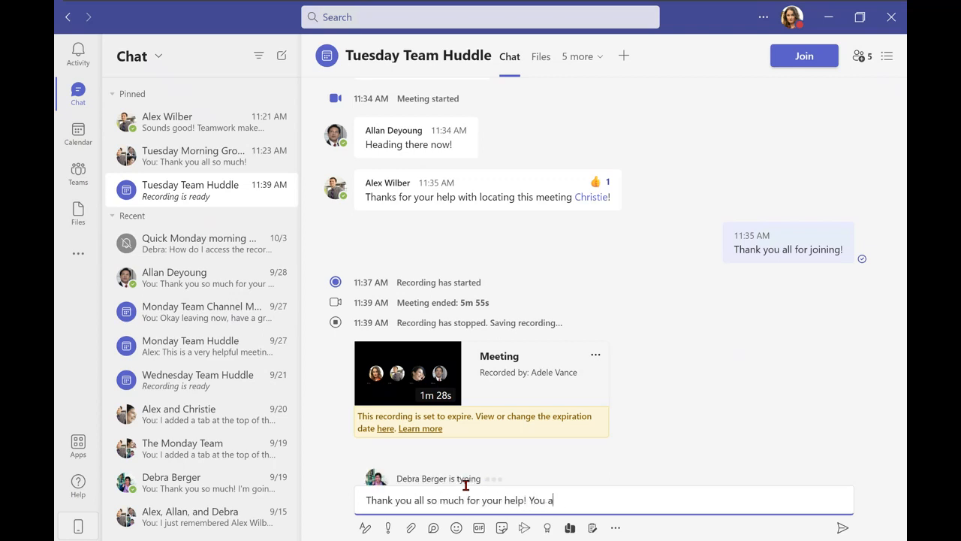
{"action": "type", "text": "re all appreciated!"}
{"action": "left_click", "coordinate": [841, 528]}
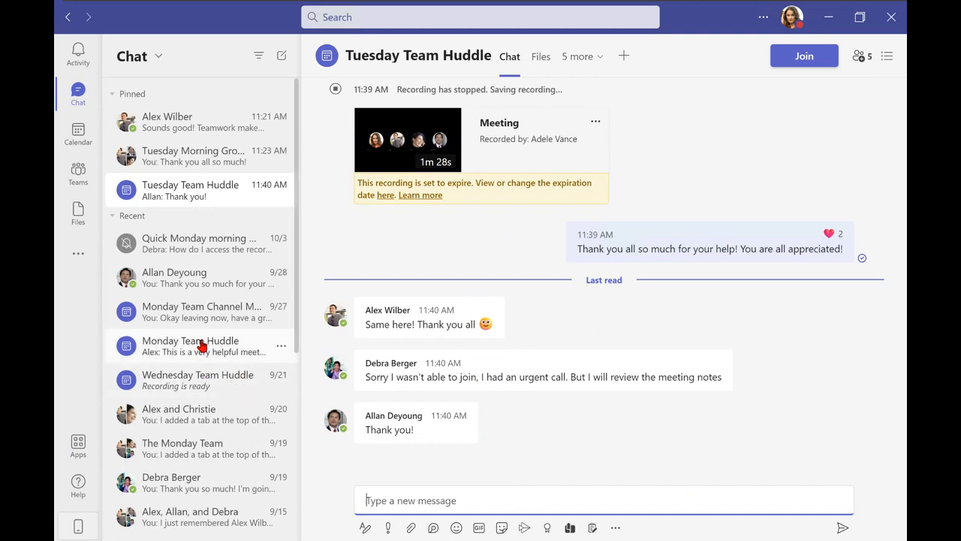
Look through the list of teams, expanding the channels of Design, the Digital Initiative team and Wednesday 4pm Group.
{"action": "left_click", "coordinate": [67, 173]}
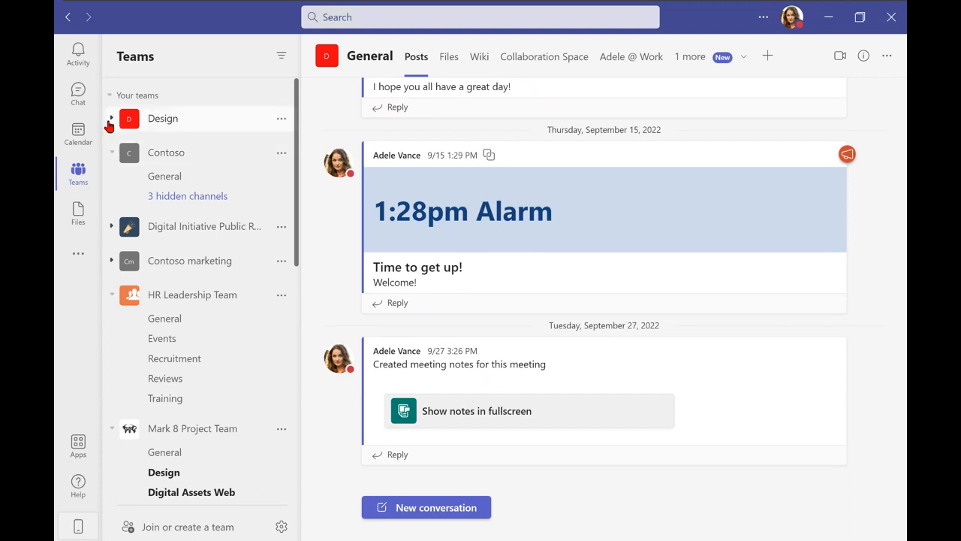
{"action": "left_click", "coordinate": [109, 122]}
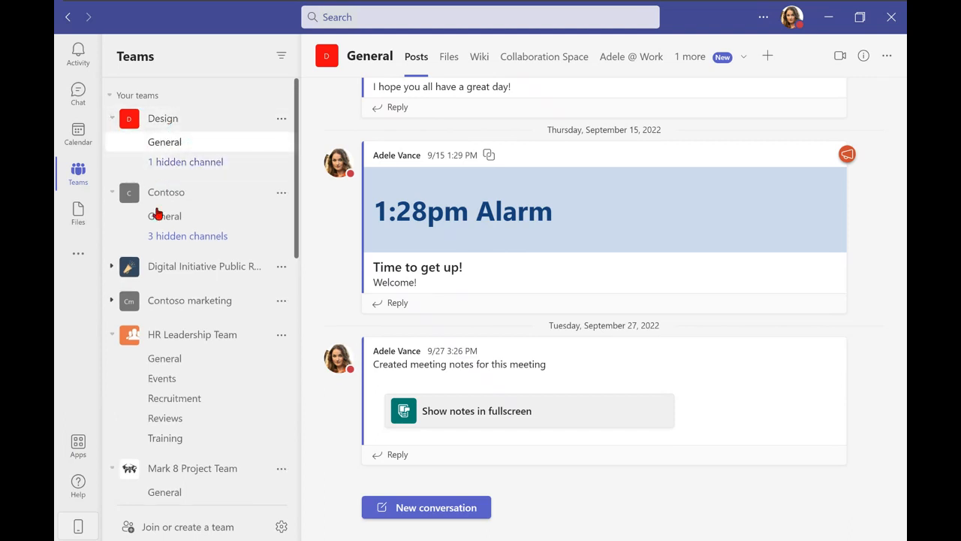
{"action": "left_click", "coordinate": [109, 271]}
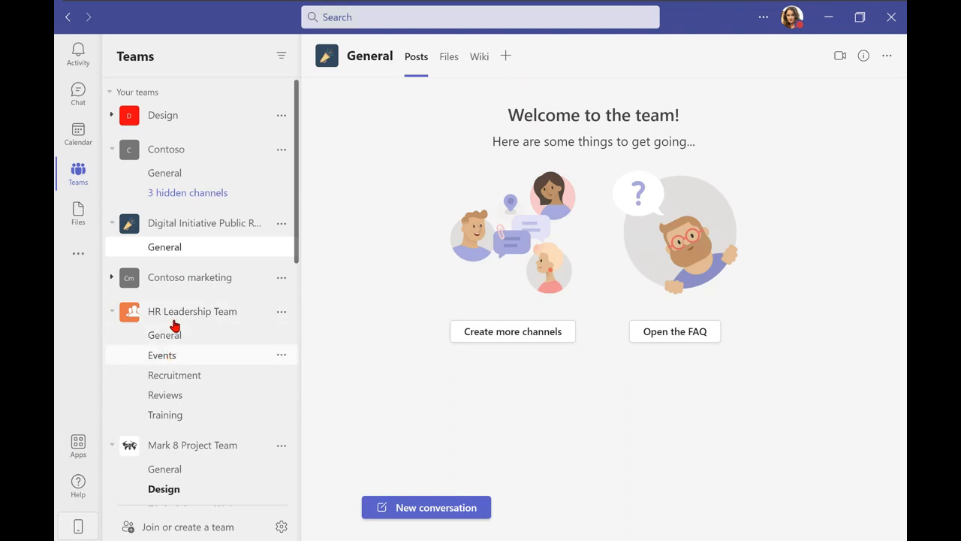
{"action": "scroll", "coordinate": [180, 328], "scroll_direction": "down", "scroll_amount": 2}
{"action": "scroll", "coordinate": [176, 354], "scroll_direction": "up", "scroll_amount": 2}
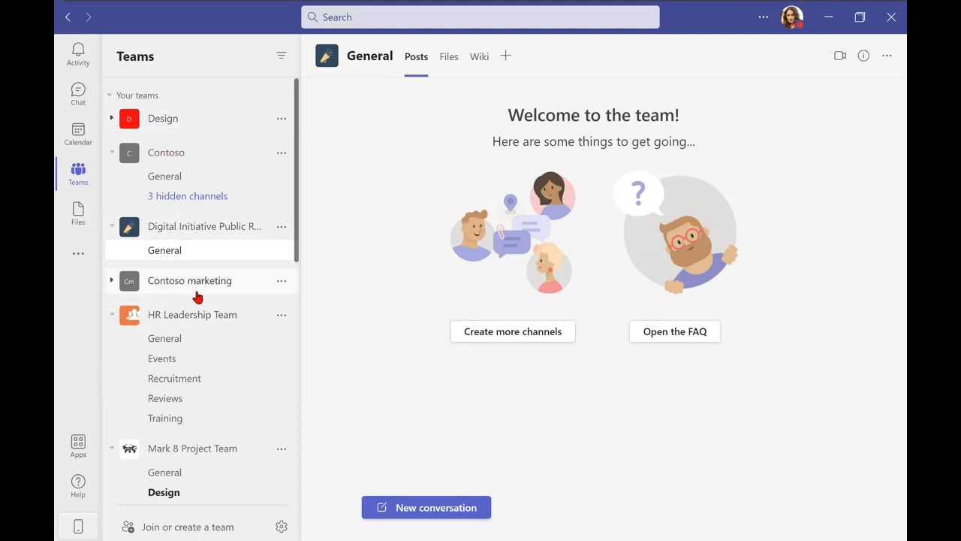
{"action": "scroll", "coordinate": [203, 331], "scroll_direction": "down", "scroll_amount": 5}
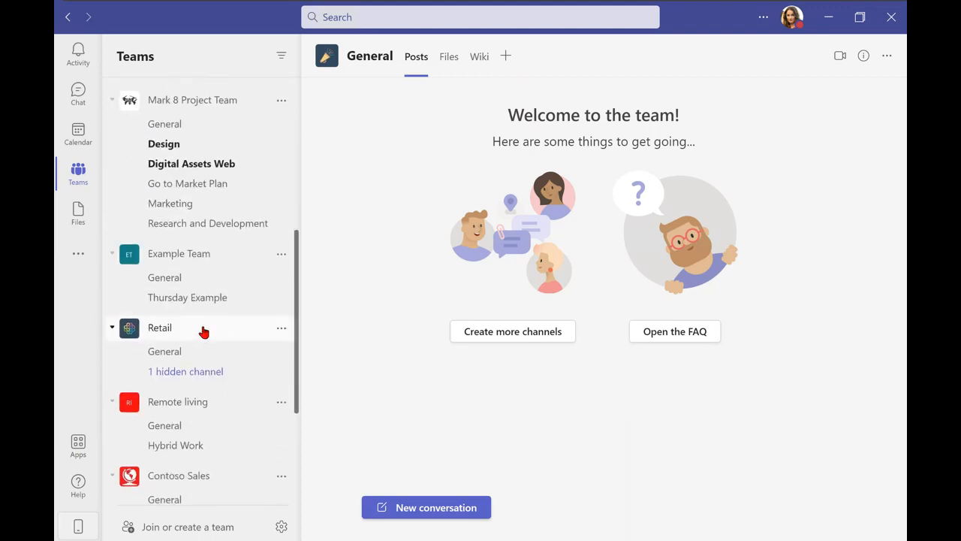
{"action": "scroll", "coordinate": [203, 331], "scroll_direction": "down", "scroll_amount": 3}
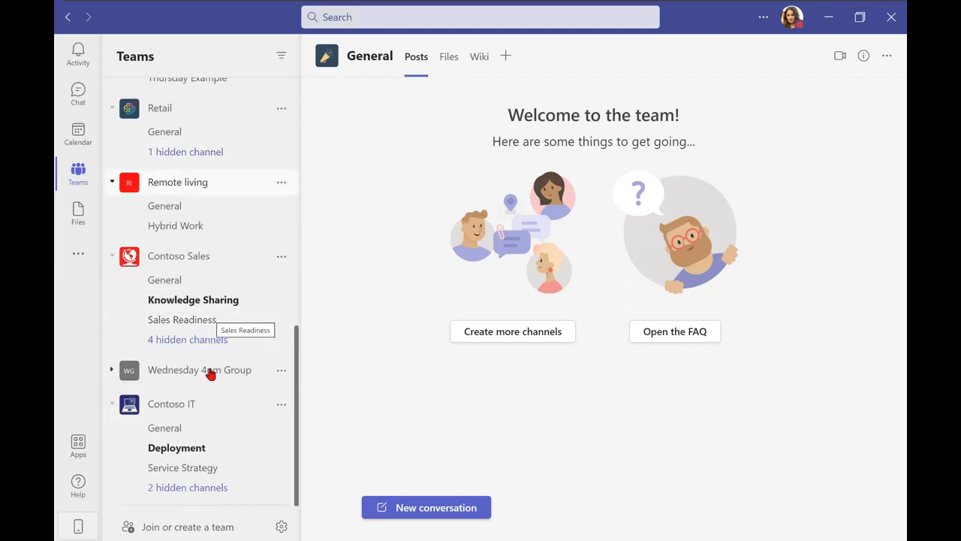
{"action": "left_click", "coordinate": [112, 373]}
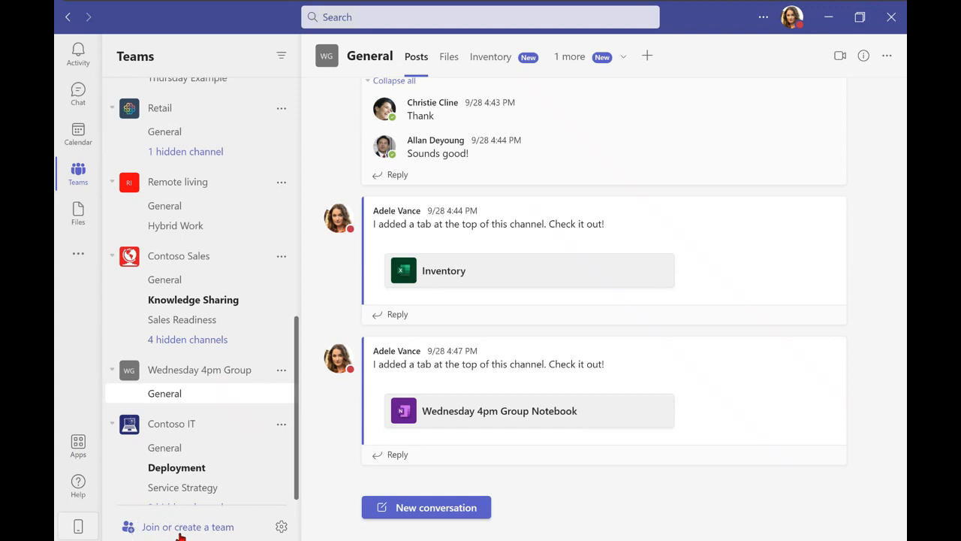
Search the teams available to join for "Sales" and join the public Sales and Marketing team.
{"action": "left_click", "coordinate": [181, 535]}
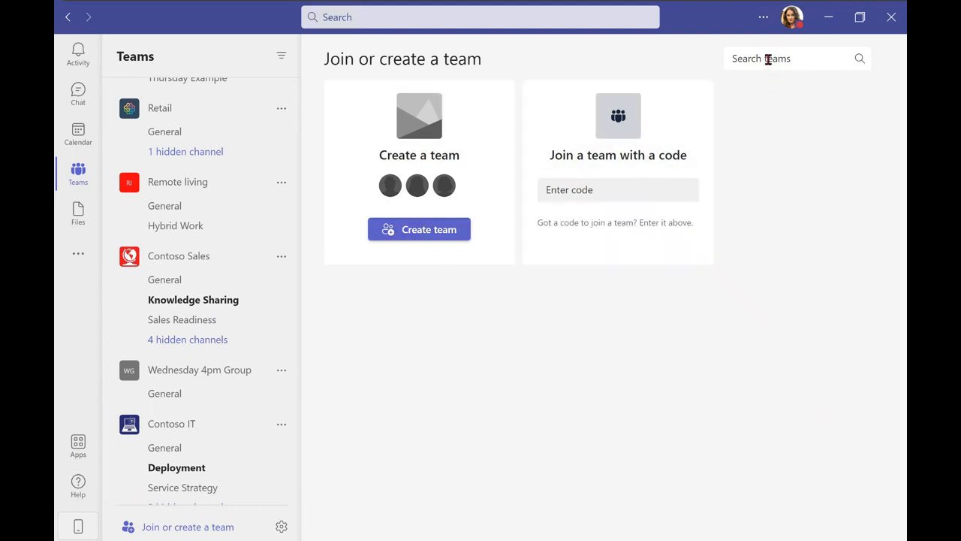
{"action": "left_click", "coordinate": [767, 59]}
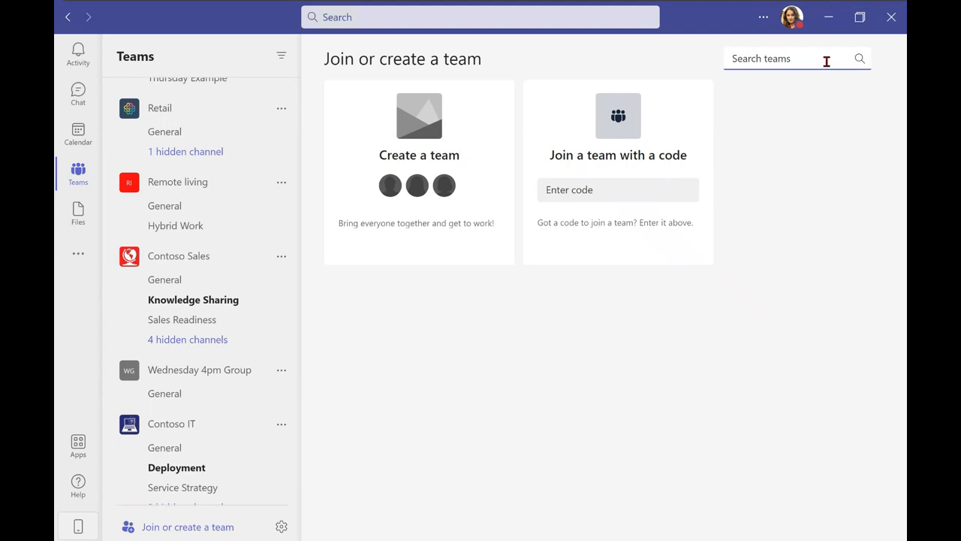
{"action": "type", "text": "Sales"}
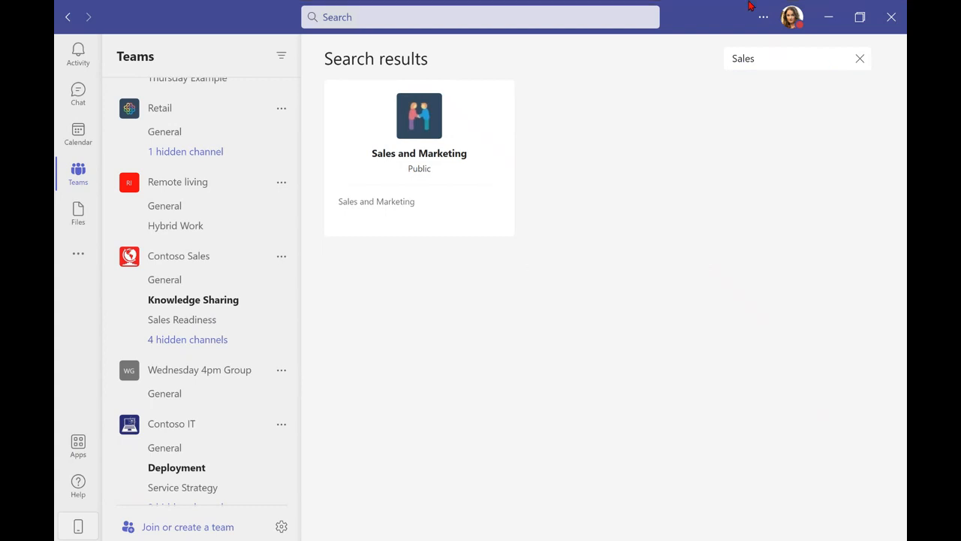
{"action": "mouse_move", "coordinate": [461, 135]}
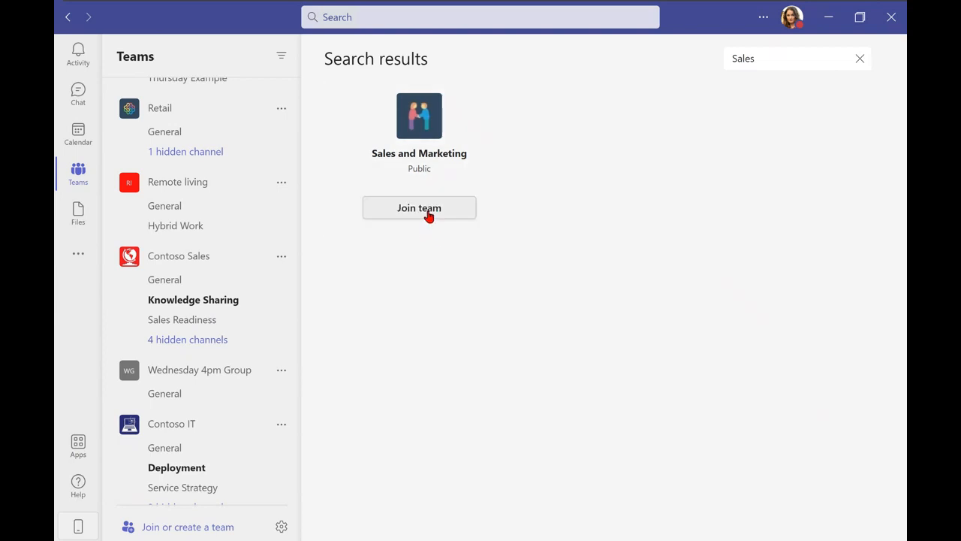
{"action": "left_click", "coordinate": [428, 216]}
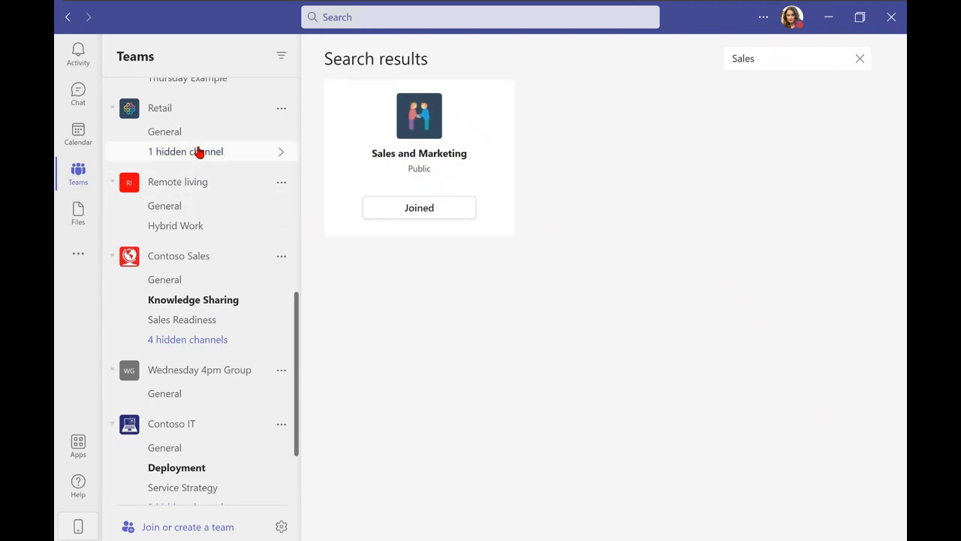
Examine the posts in the General, Finance and Inventory channels of the Sales and Marketing team.
{"action": "scroll", "coordinate": [199, 152], "scroll_direction": "down", "scroll_amount": 2}
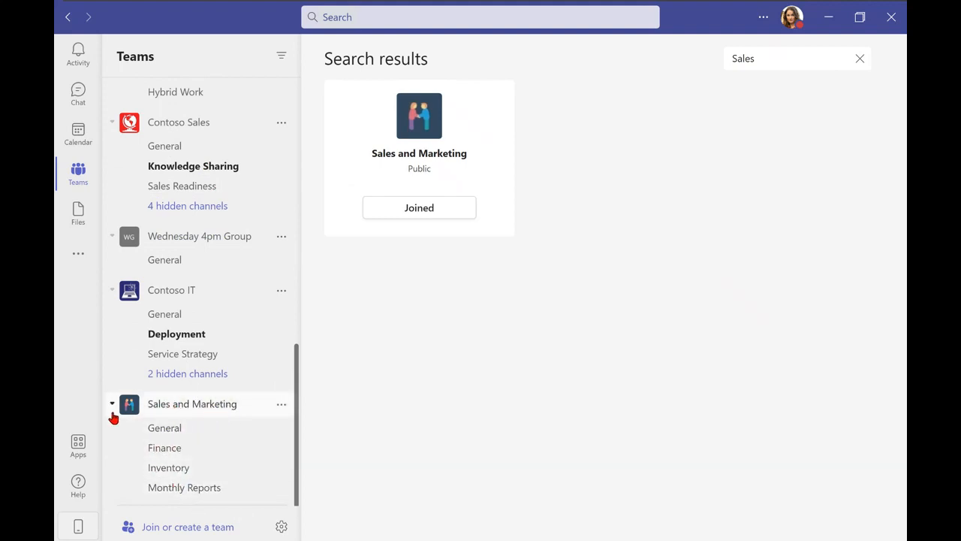
{"action": "left_click", "coordinate": [180, 412]}
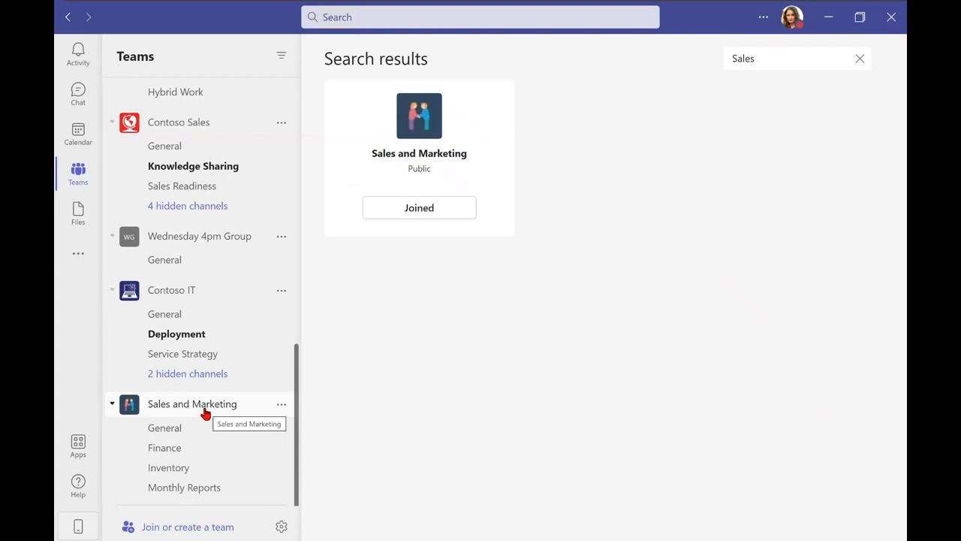
{"action": "left_click", "coordinate": [181, 433]}
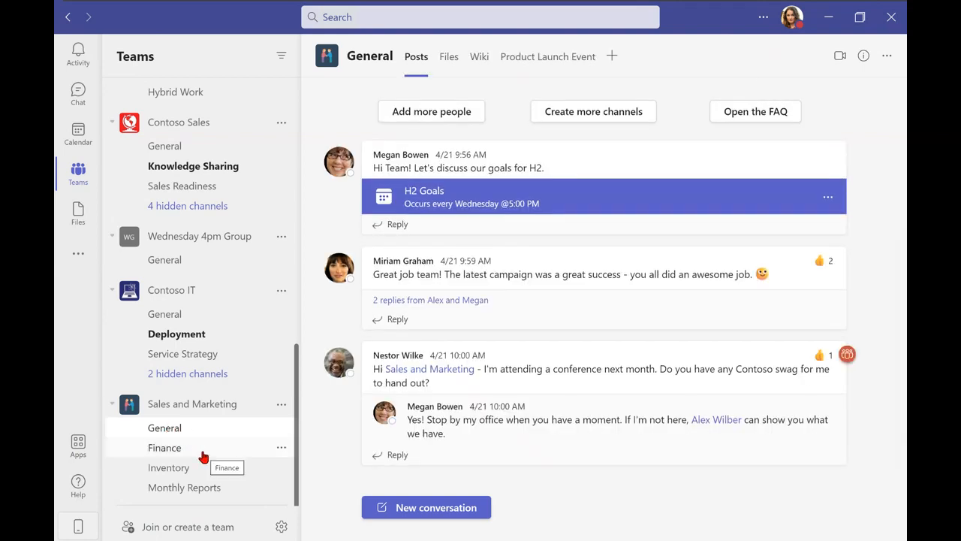
{"action": "left_click", "coordinate": [202, 453]}
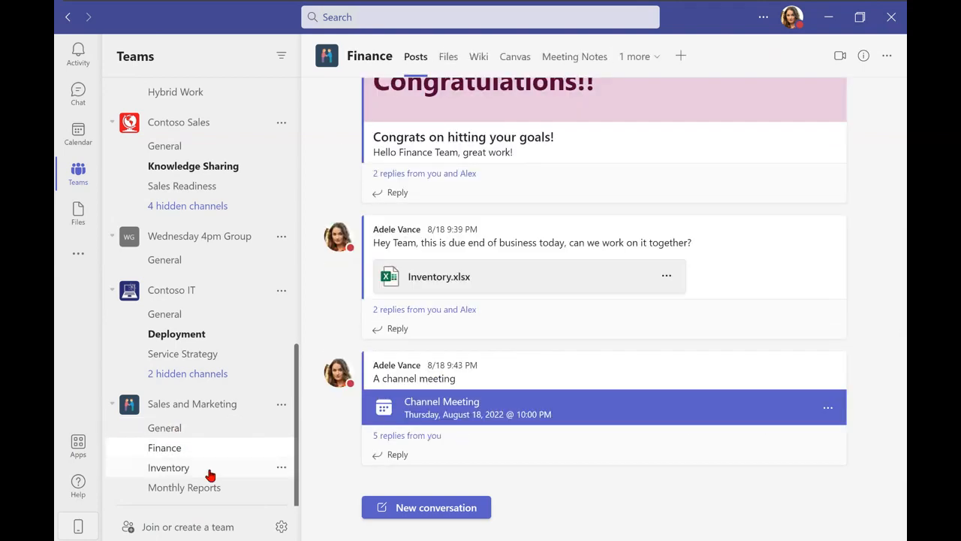
{"action": "left_click", "coordinate": [210, 475]}
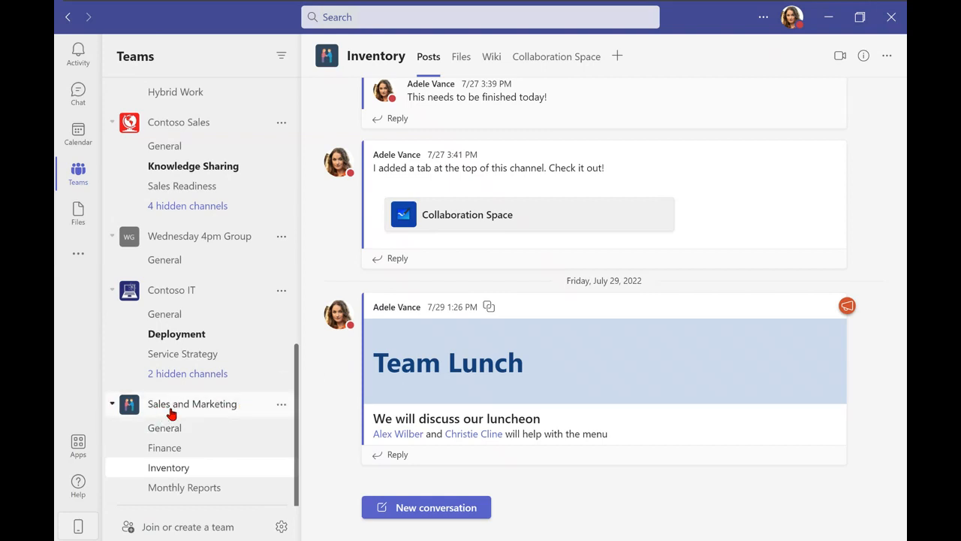
Create a channel named "Marketing Channel" in the Sales and Marketing team with Standard privacy, giving everyone on the team access.
{"action": "left_click", "coordinate": [281, 407]}
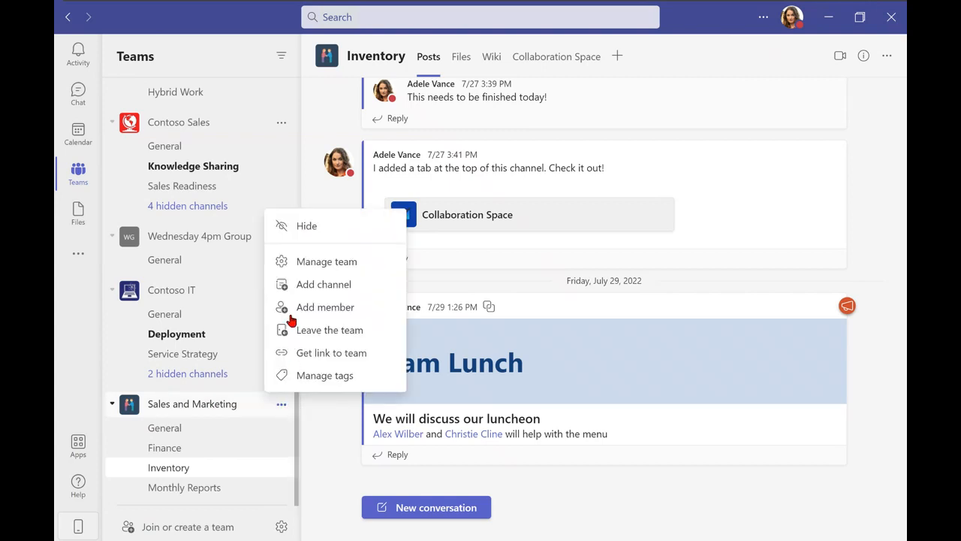
{"action": "left_click", "coordinate": [299, 289]}
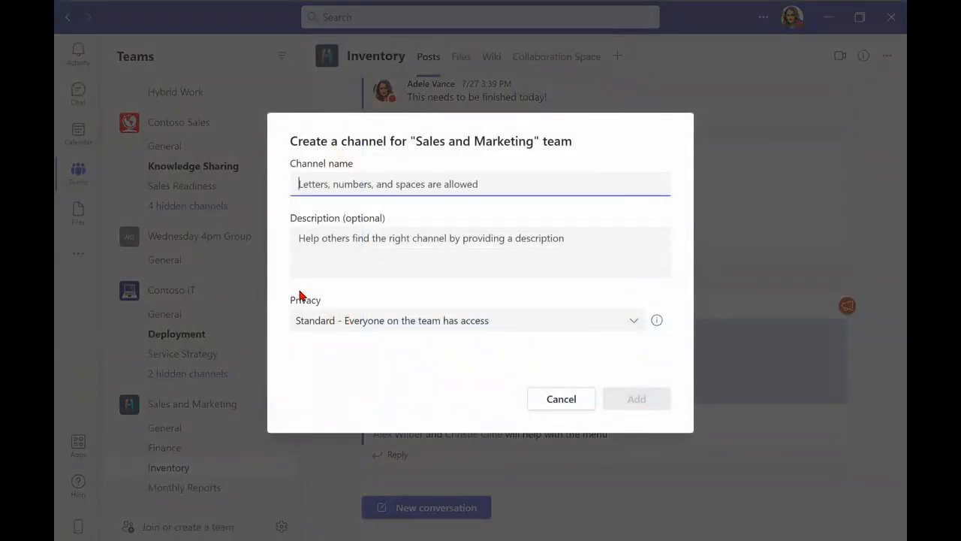
{"action": "type", "text": "Marketing Channel"}
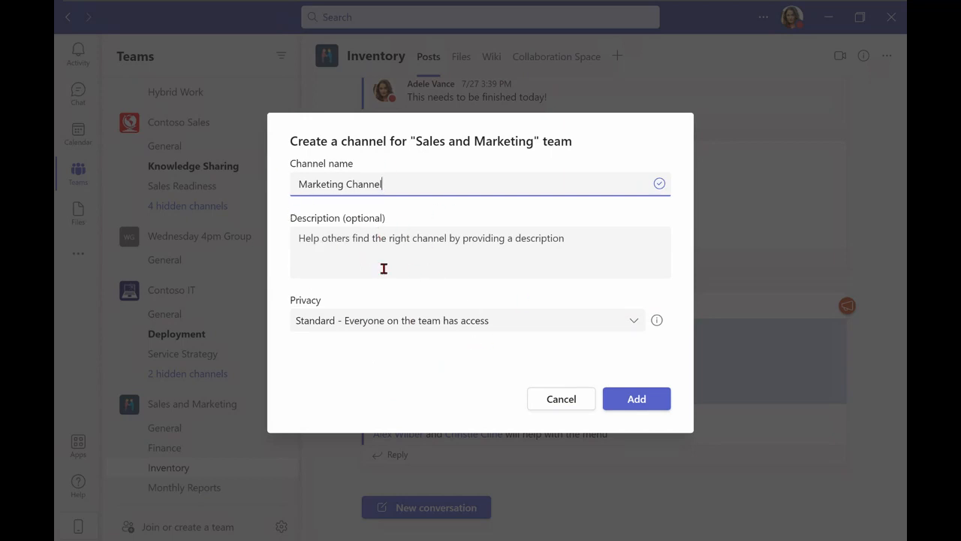
{"action": "left_click", "coordinate": [336, 329]}
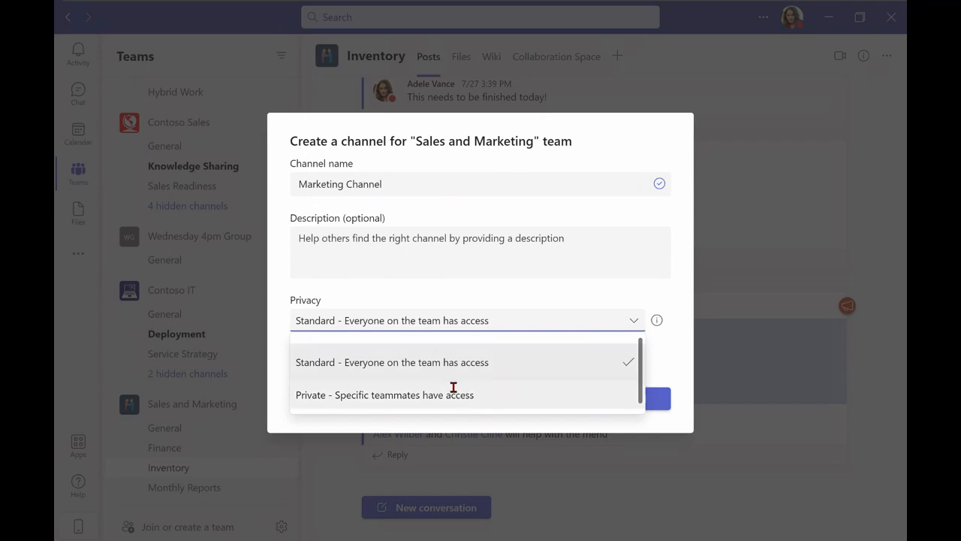
{"action": "scroll", "coordinate": [449, 386], "scroll_direction": "down", "scroll_amount": 1}
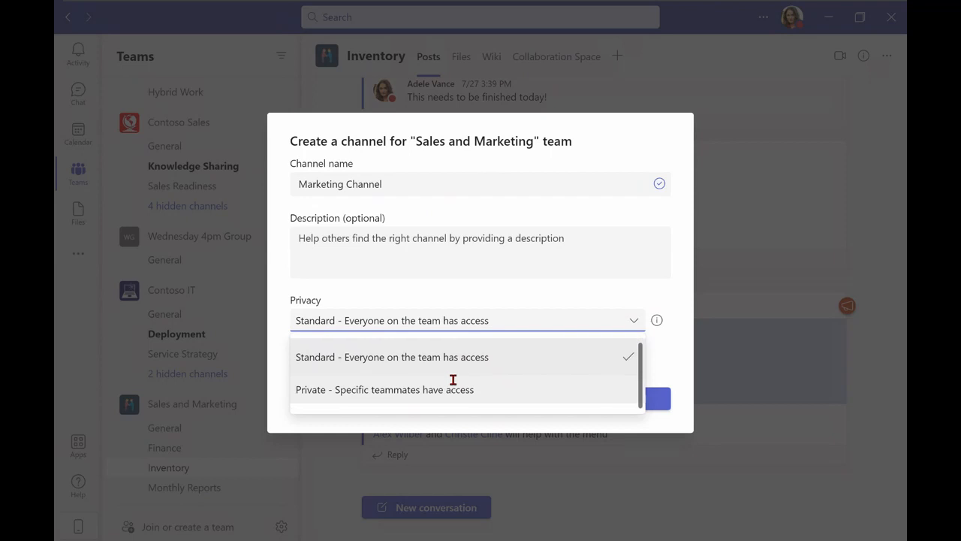
{"action": "left_click", "coordinate": [460, 361]}
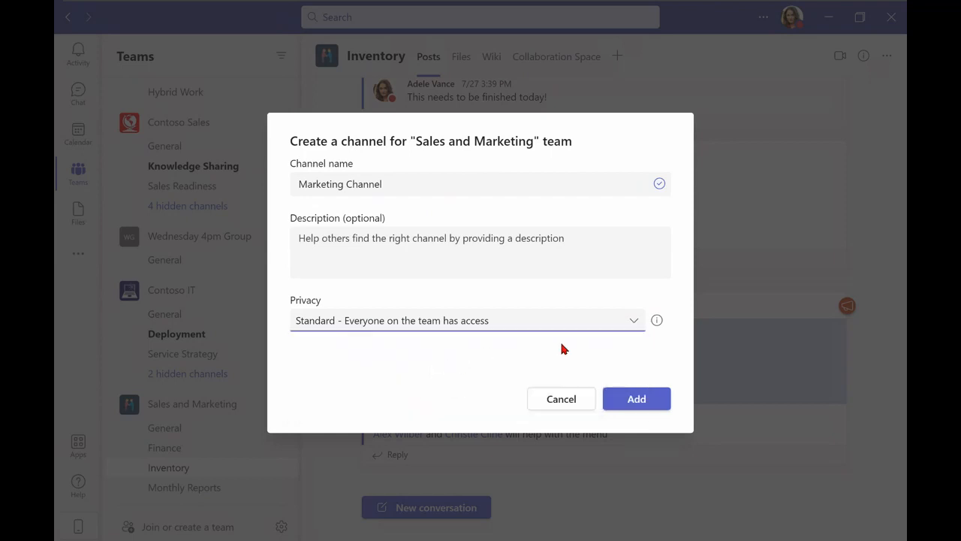
{"action": "left_click", "coordinate": [647, 405]}
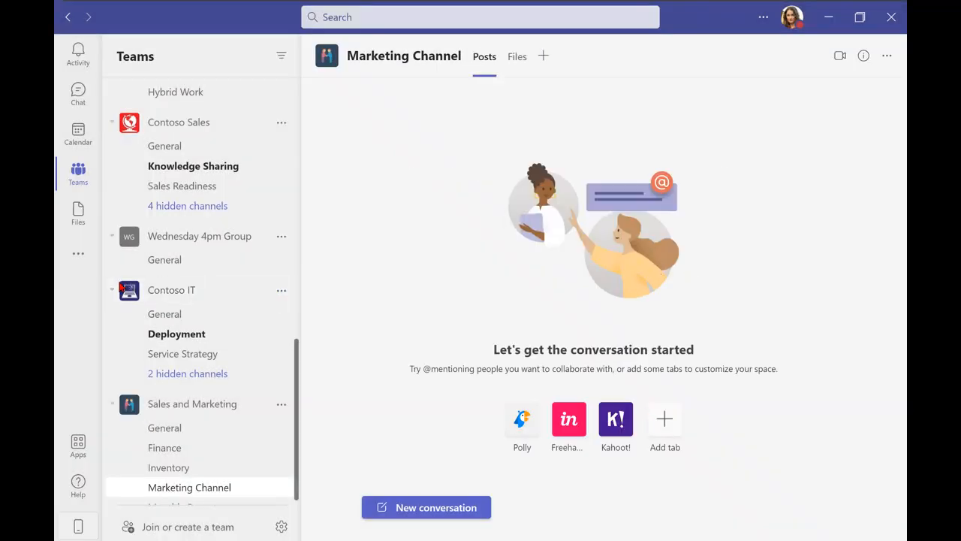
Pin Marketing Channel to the top of the teams list and open it from its pinned entry.
{"action": "scroll", "coordinate": [133, 291], "scroll_direction": "down", "scroll_amount": 1}
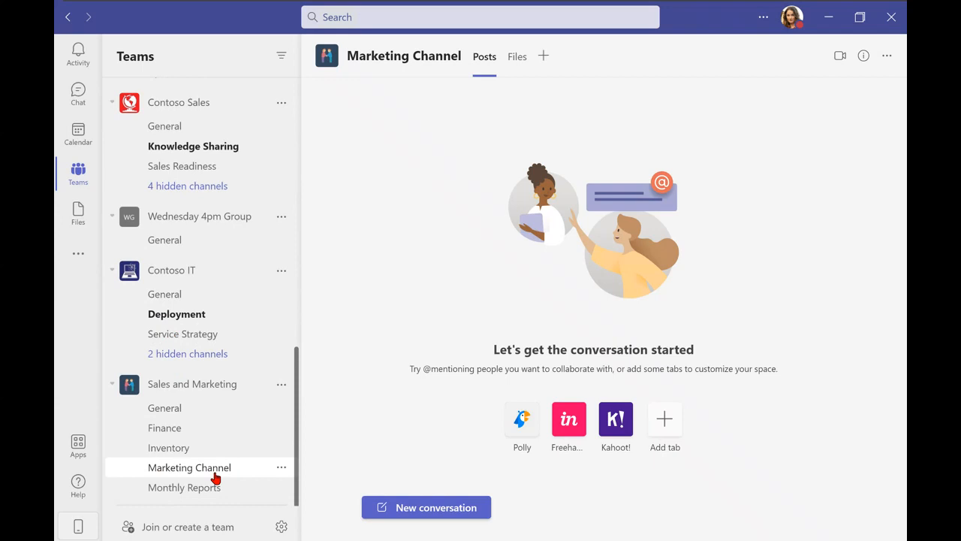
{"action": "scroll", "coordinate": [234, 485], "scroll_direction": "up", "scroll_amount": 1}
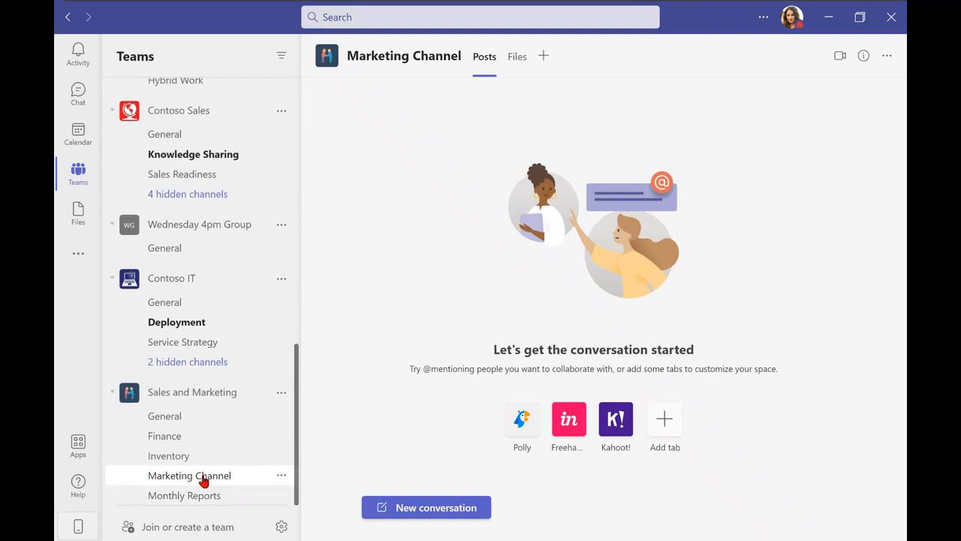
{"action": "left_click", "coordinate": [281, 476]}
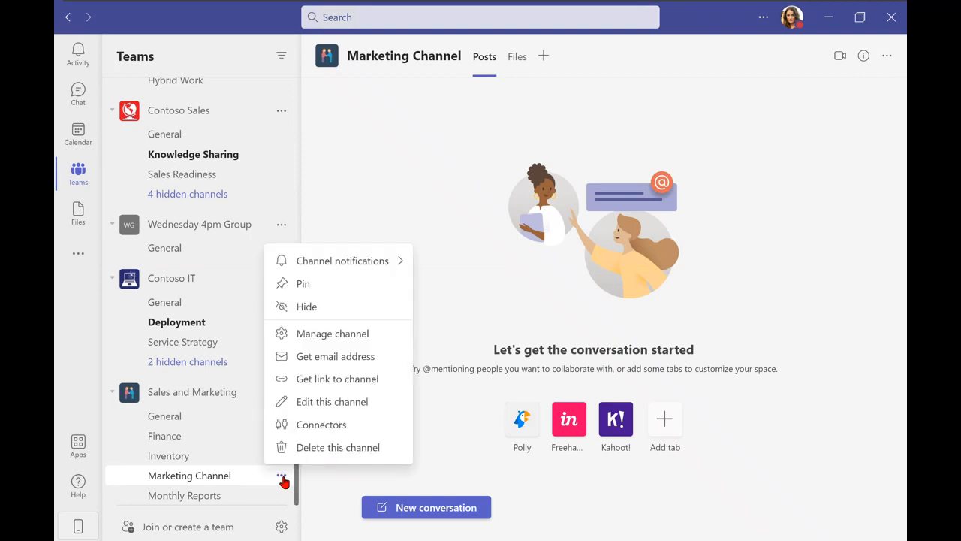
{"action": "left_click", "coordinate": [344, 281]}
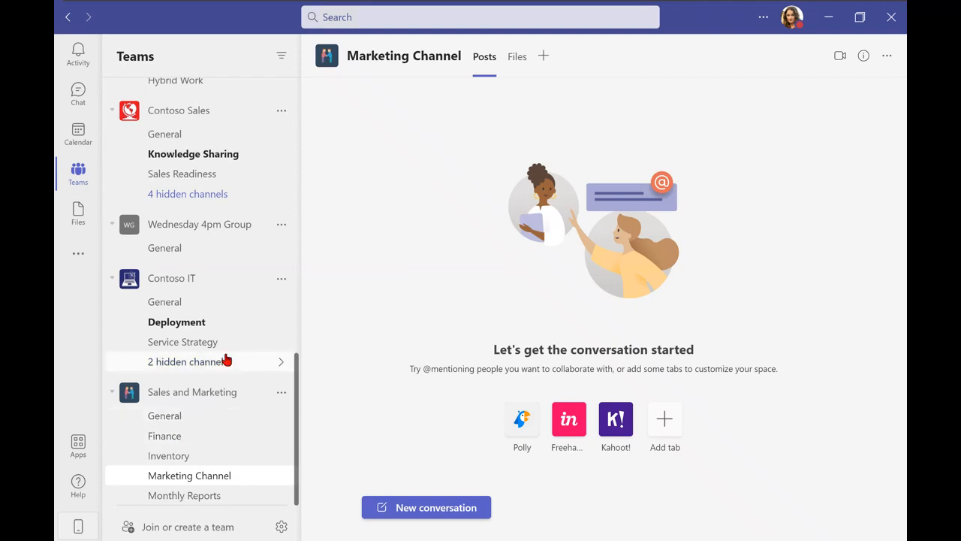
{"action": "scroll", "coordinate": [244, 372], "scroll_direction": "up", "scroll_amount": 10}
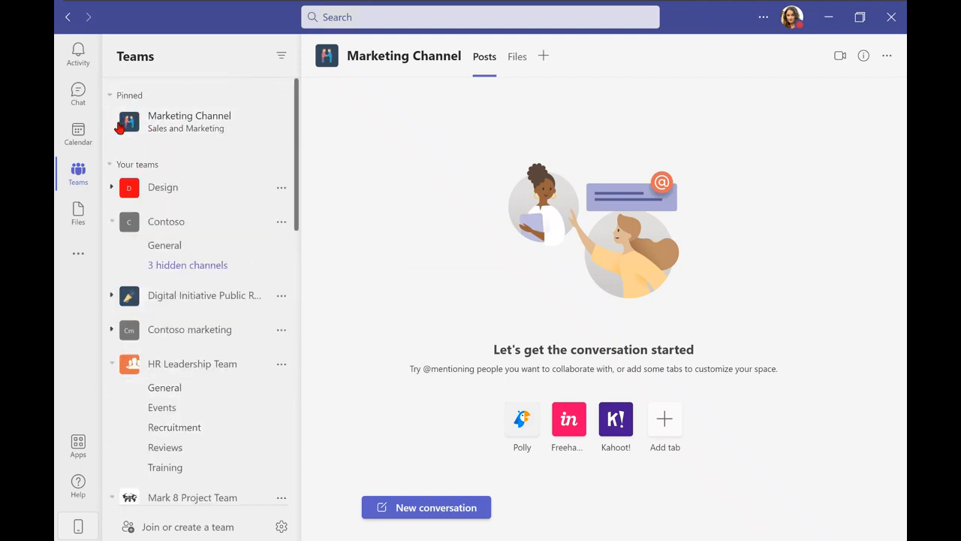
{"action": "left_click", "coordinate": [192, 128]}
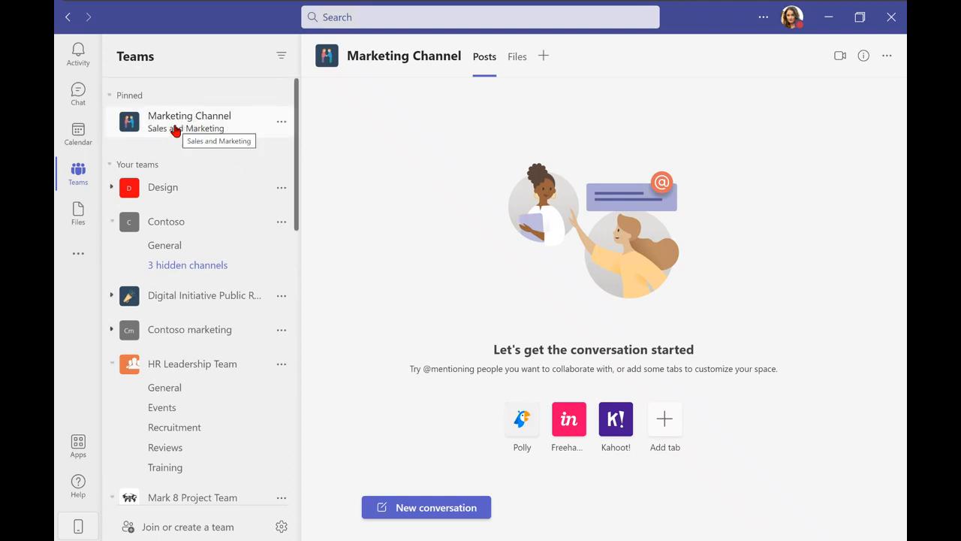
{"action": "left_click", "coordinate": [444, 517]}
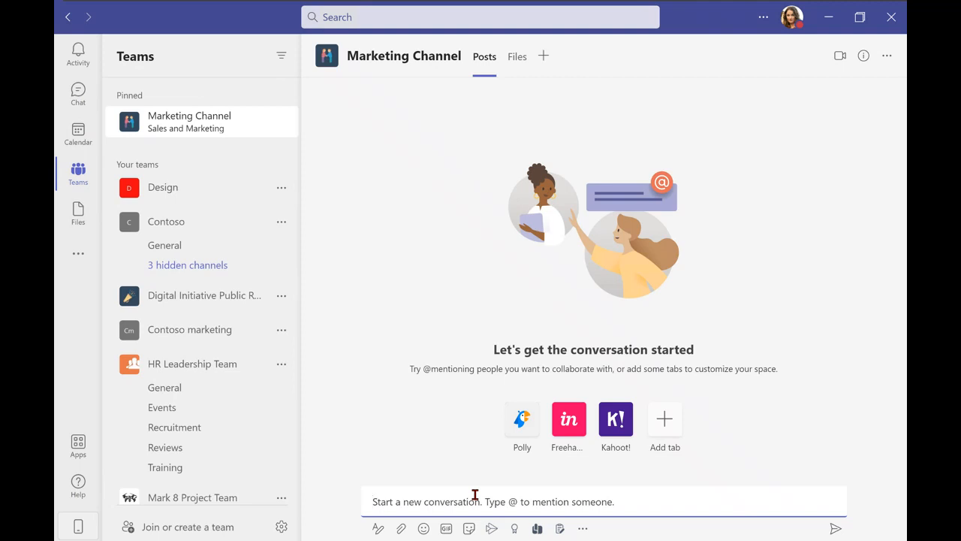
{"action": "left_click", "coordinate": [379, 530]}
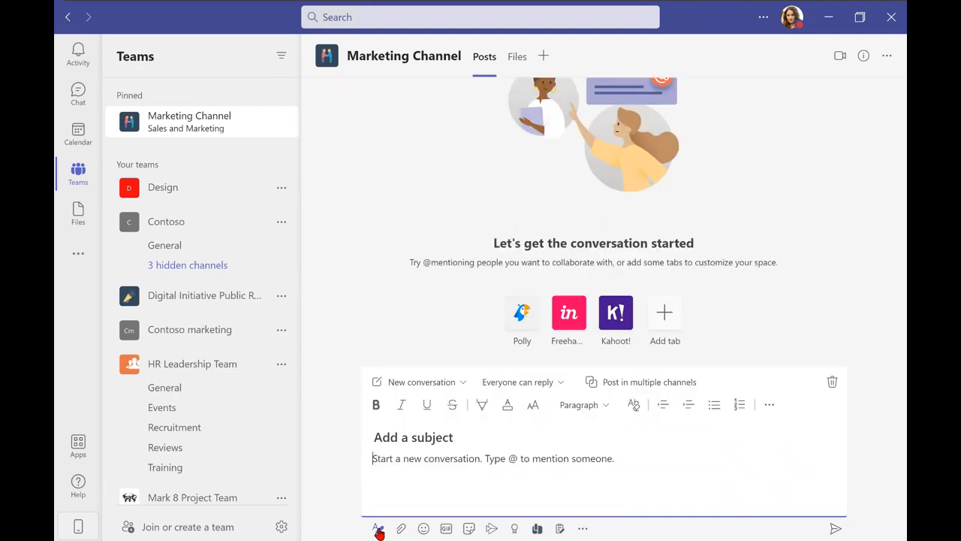
{"action": "left_click", "coordinate": [462, 384]}
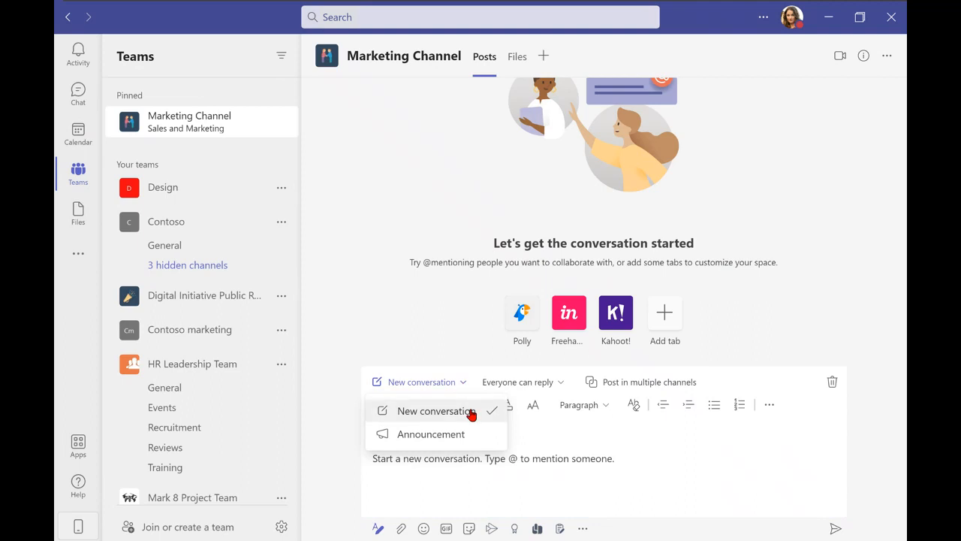
{"action": "left_click", "coordinate": [474, 416]}
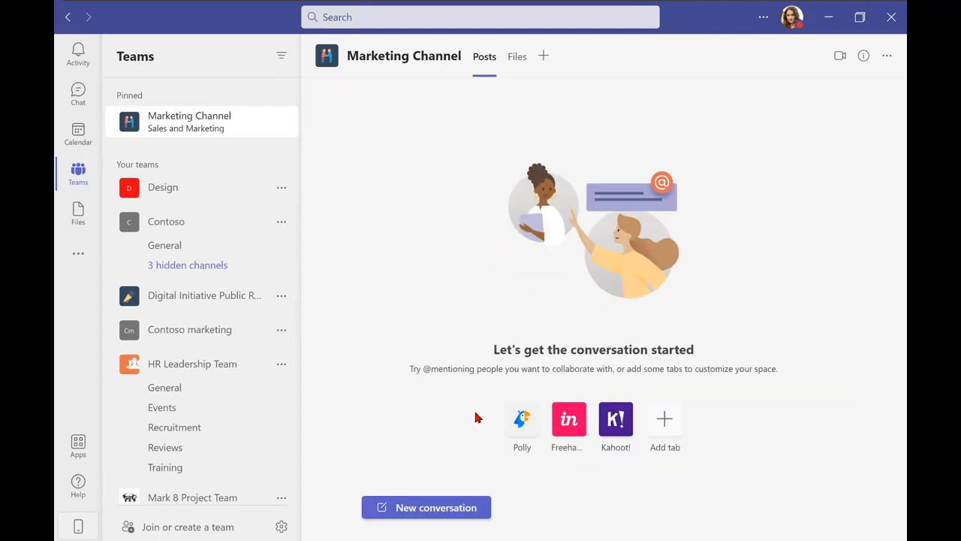
Post the message "Hey Team, created this channel for the marketing team" as a new conversation in Marketing Channel.
{"action": "left_click", "coordinate": [440, 508]}
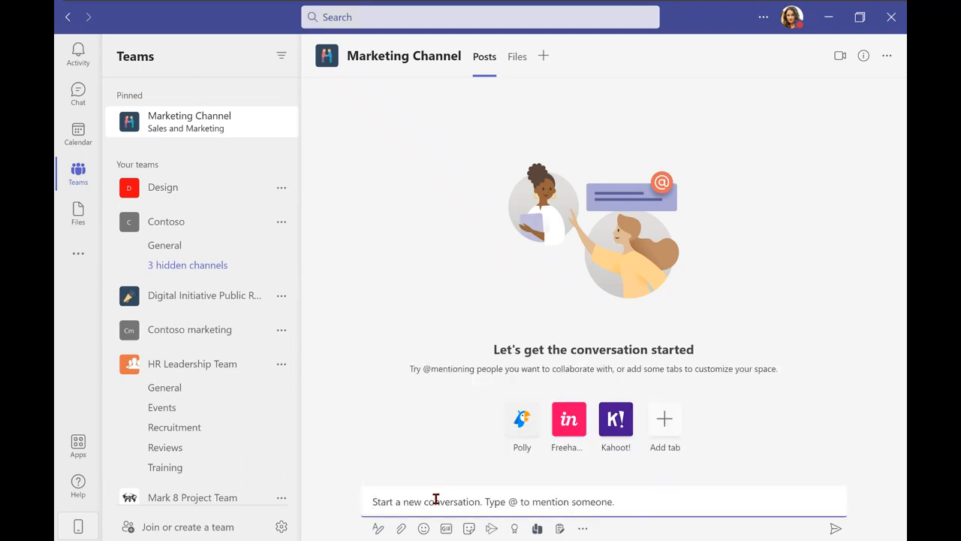
{"action": "type", "text": "Hey Team, cr"}
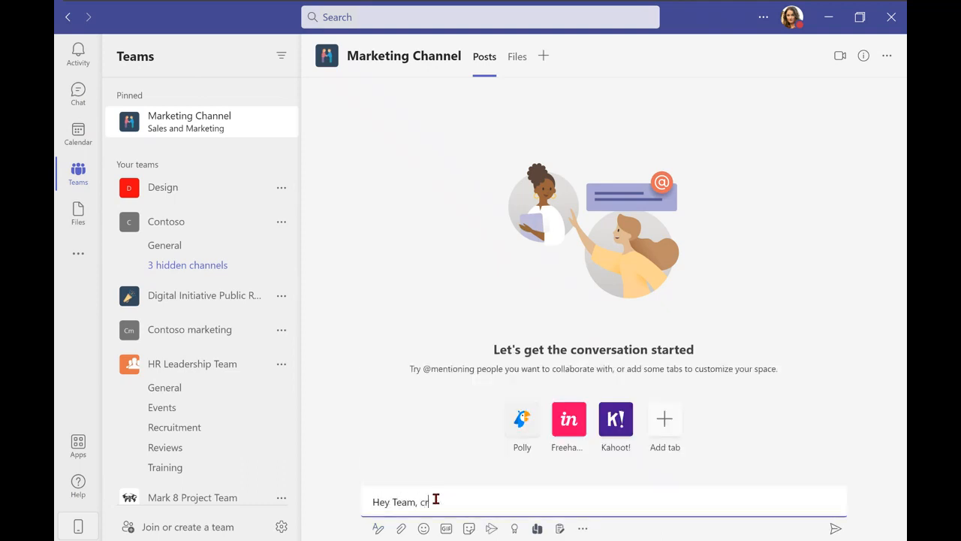
{"action": "type", "text": "eated this channel for the marketing team"}
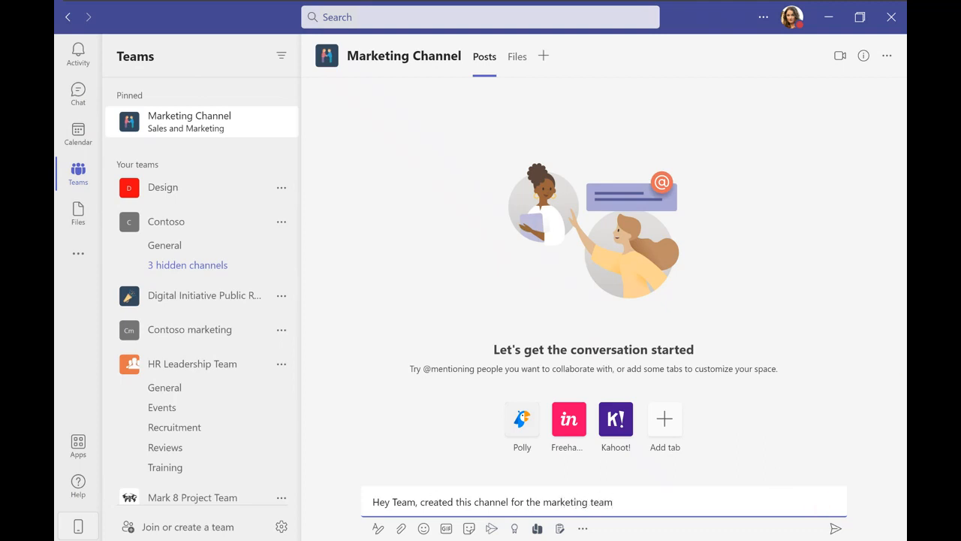
{"action": "left_click", "coordinate": [836, 528]}
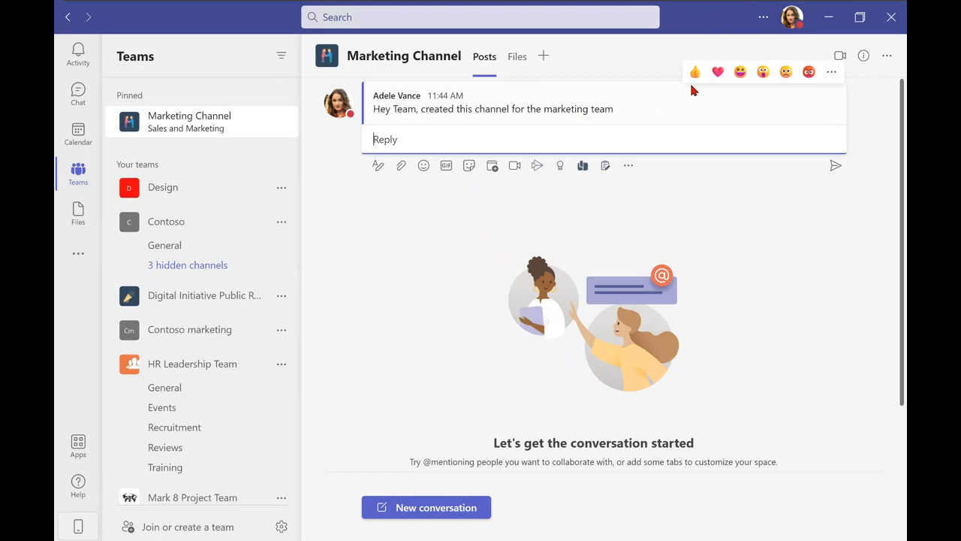
{"action": "scroll", "coordinate": [600, 131], "scroll_direction": "down", "scroll_amount": 1}
{"action": "scroll", "coordinate": [625, 368], "scroll_direction": "up", "scroll_amount": 1}
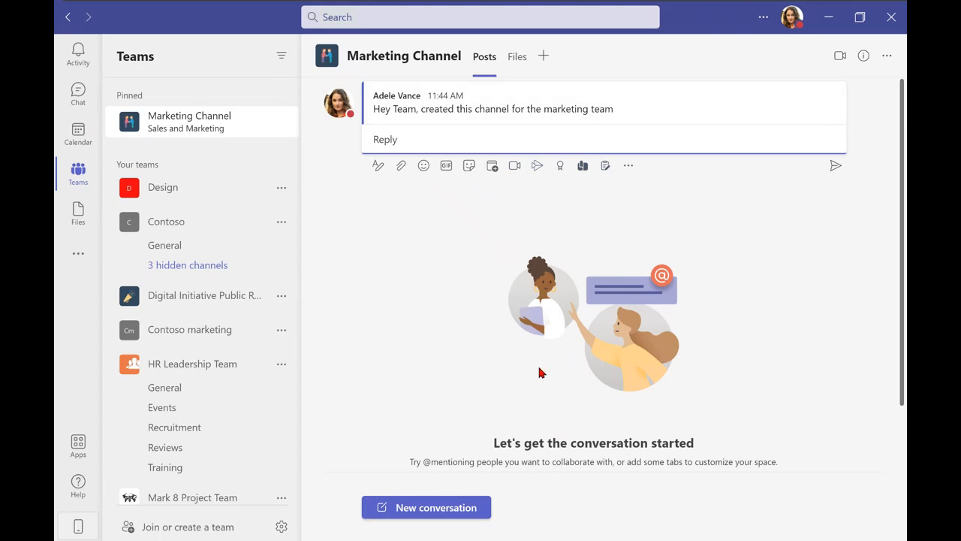
Start another post in Marketing Channel with the formatting options expanded and set its type to Announcement.
{"action": "left_click", "coordinate": [419, 507]}
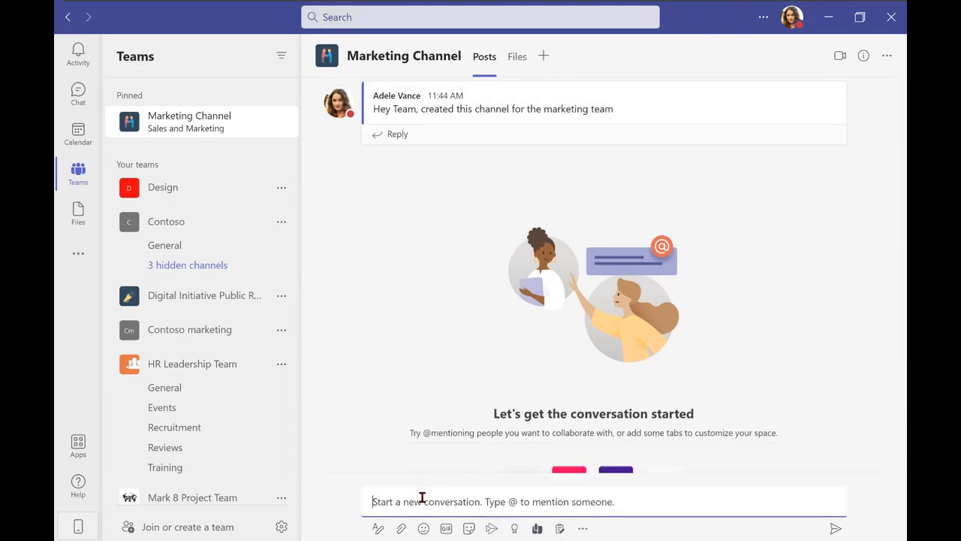
{"action": "left_click", "coordinate": [379, 528]}
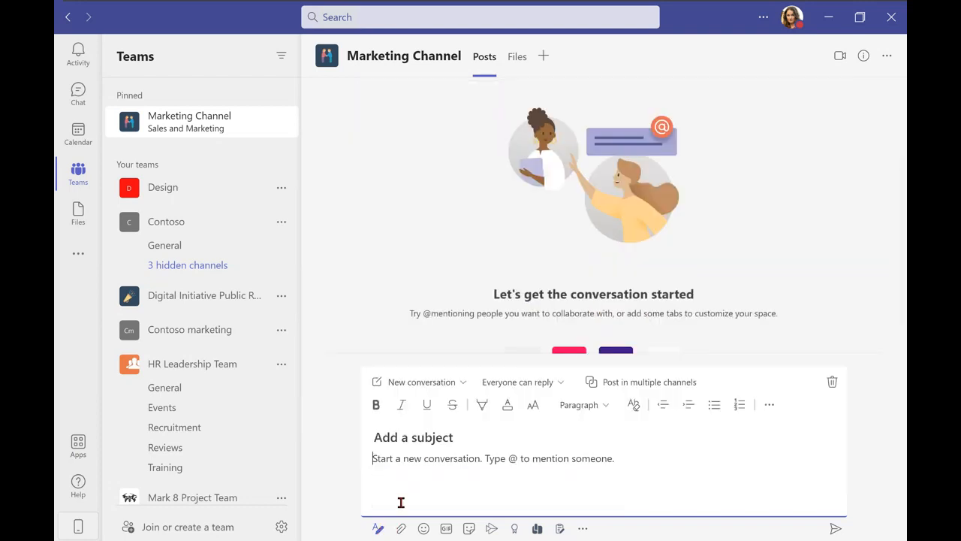
{"action": "left_click", "coordinate": [456, 384]}
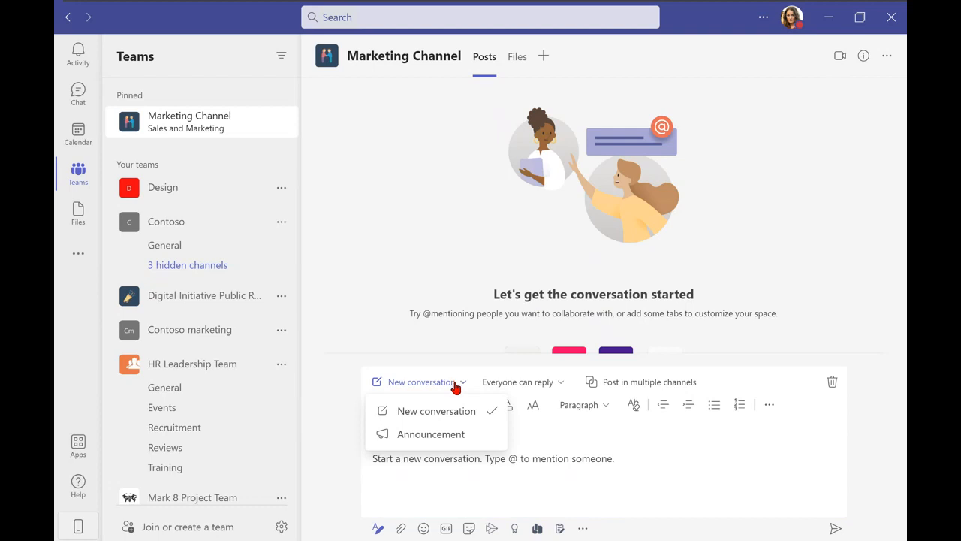
{"action": "left_click", "coordinate": [455, 443]}
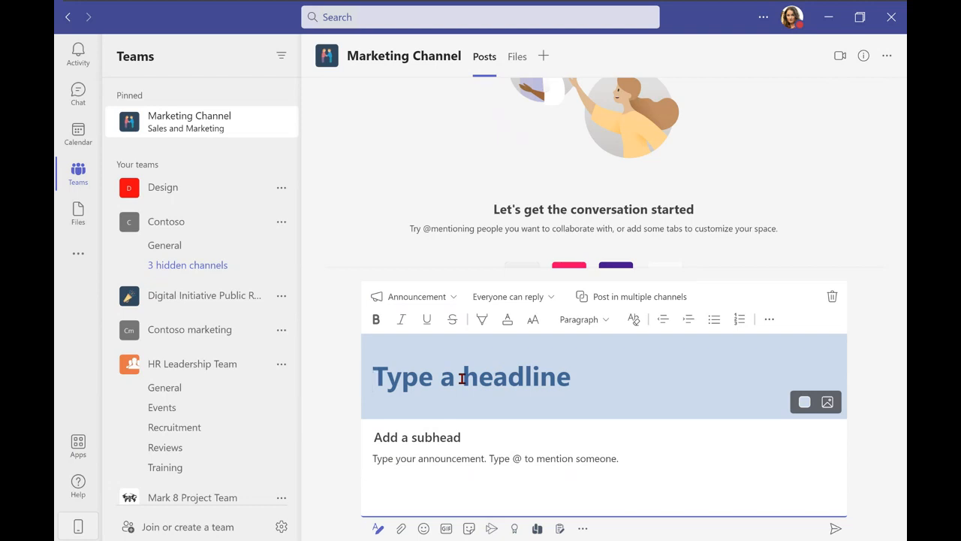
Enter "Announcement Example" as the announcement's headline.
{"action": "type", "text": "Annou"}
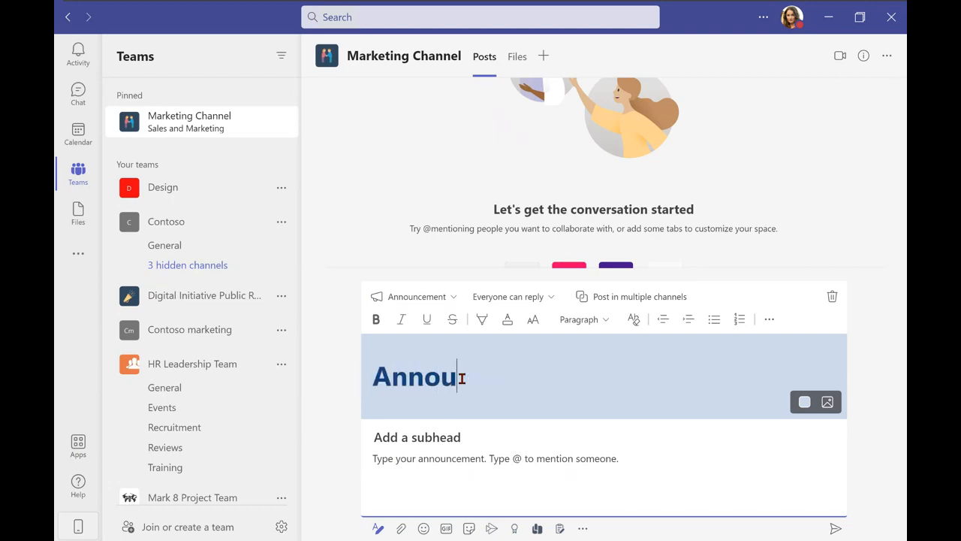
{"action": "type", "text": "ncement Ex"}
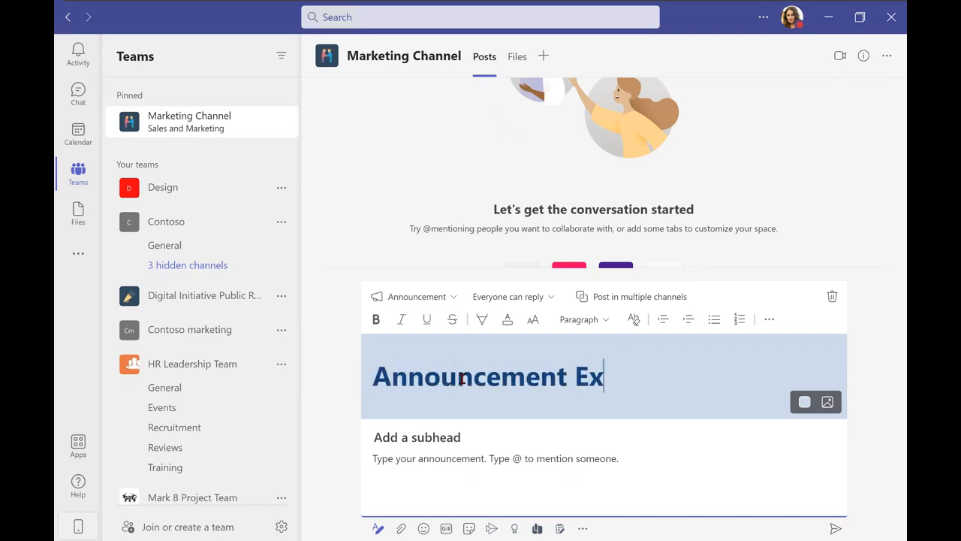
{"action": "type", "text": "mpl"}
{"action": "key", "text": "BackSpace"}
{"action": "key", "text": "BackSpace"}
{"action": "key", "text": "BackSpace"}
{"action": "key", "text": "BackSpace"}
{"action": "type", "text": "a"}
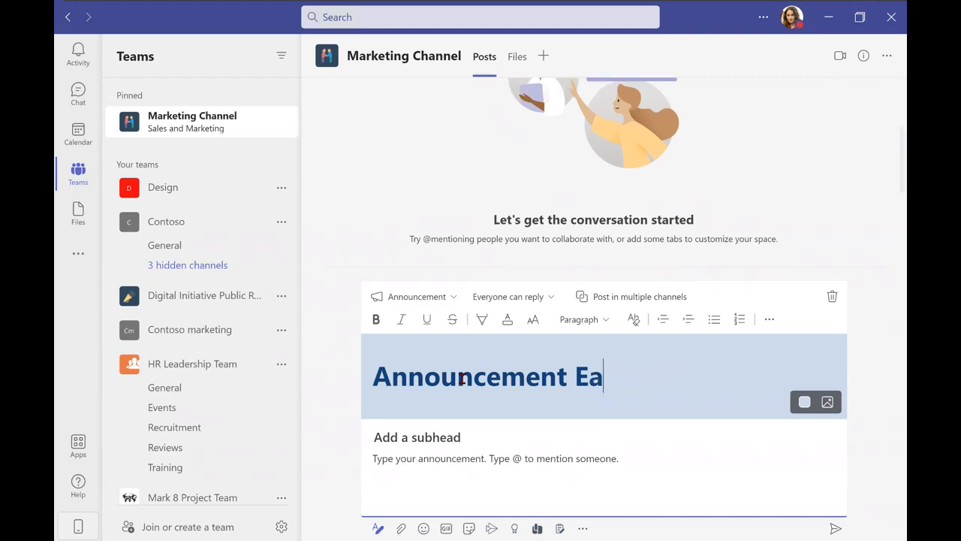
{"action": "key", "text": "BackSpace"}
{"action": "type", "text": "xample"}
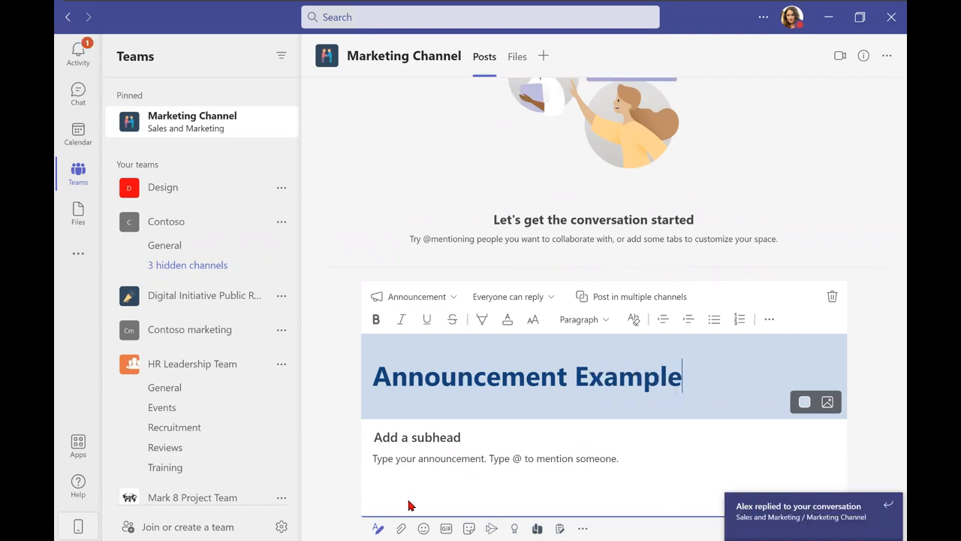
Add the subhead "This is an example" and the body text "Hi Team! Using this to show what an announcement looks like".
{"action": "left_click", "coordinate": [427, 436]}
{"action": "type", "text": "This is an example"}
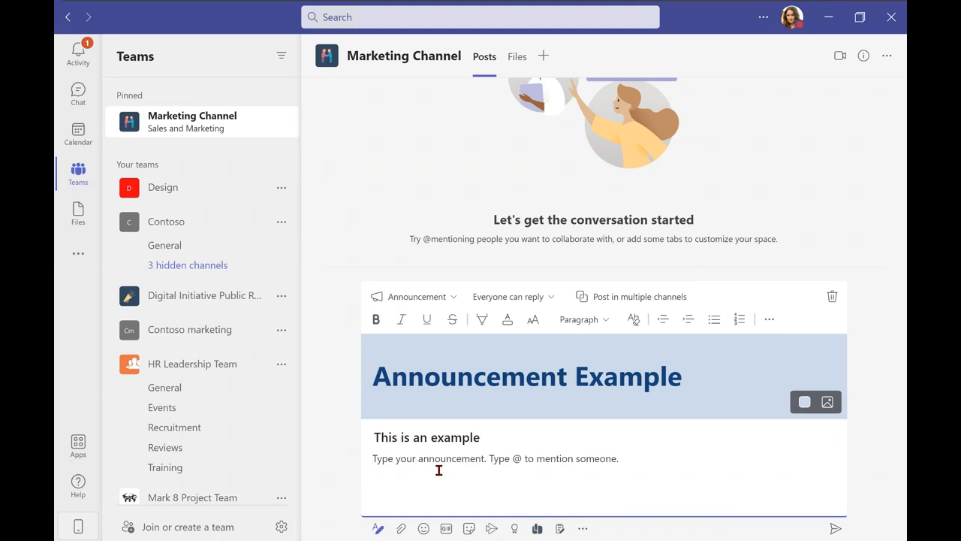
{"action": "type", "text": "Hi Team"}
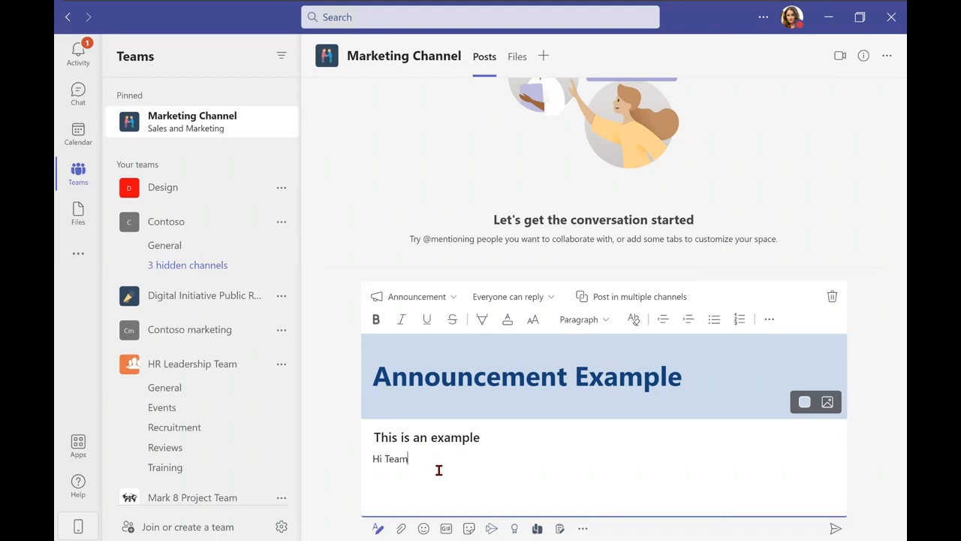
{"action": "type", "text": "! Using this to show what an announc"}
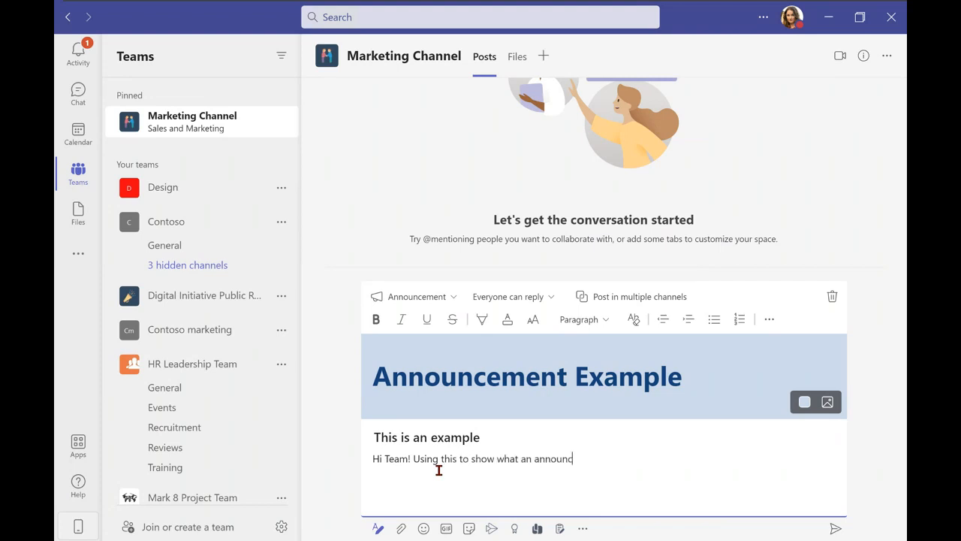
{"action": "type", "text": "ement looks like"}
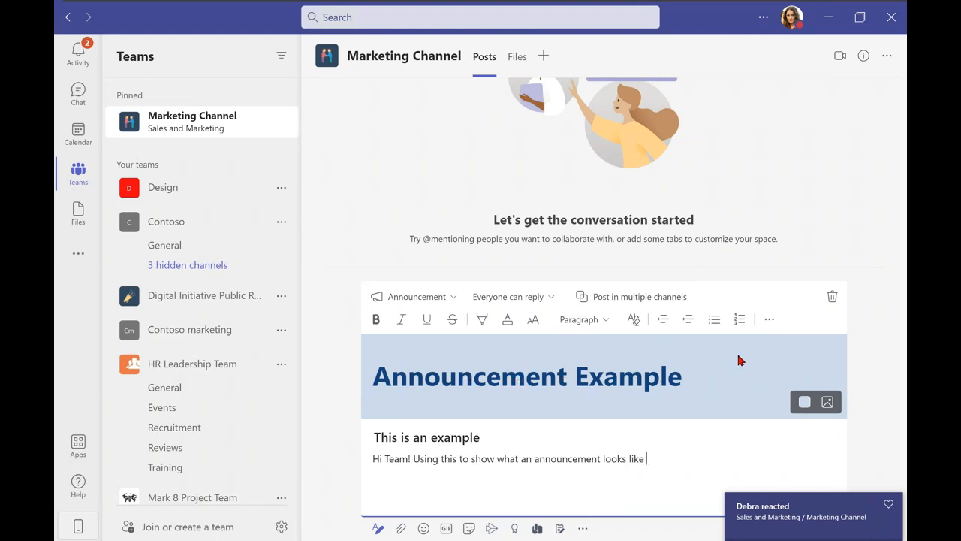
Change the announcement banner's background to the light pink colour.
{"action": "left_click", "coordinate": [804, 405]}
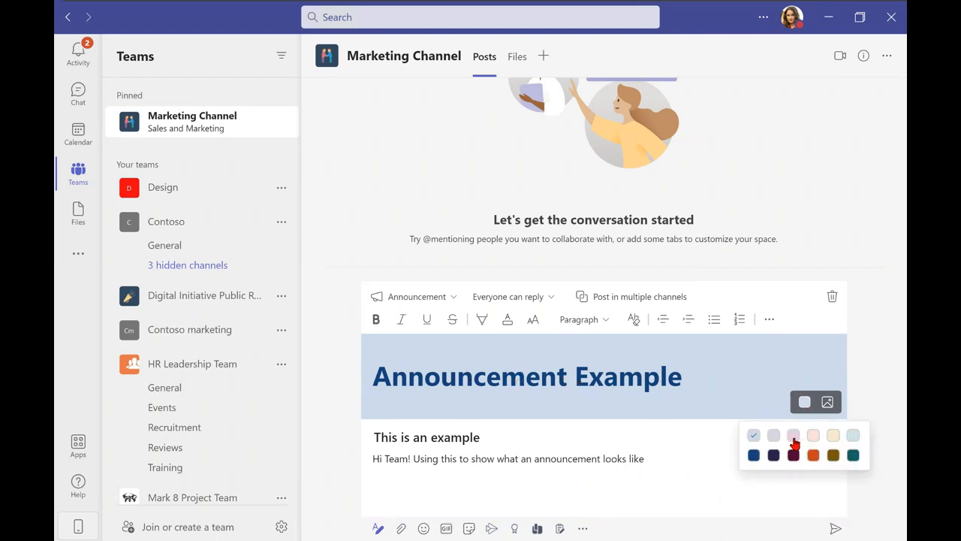
{"action": "left_click", "coordinate": [793, 437]}
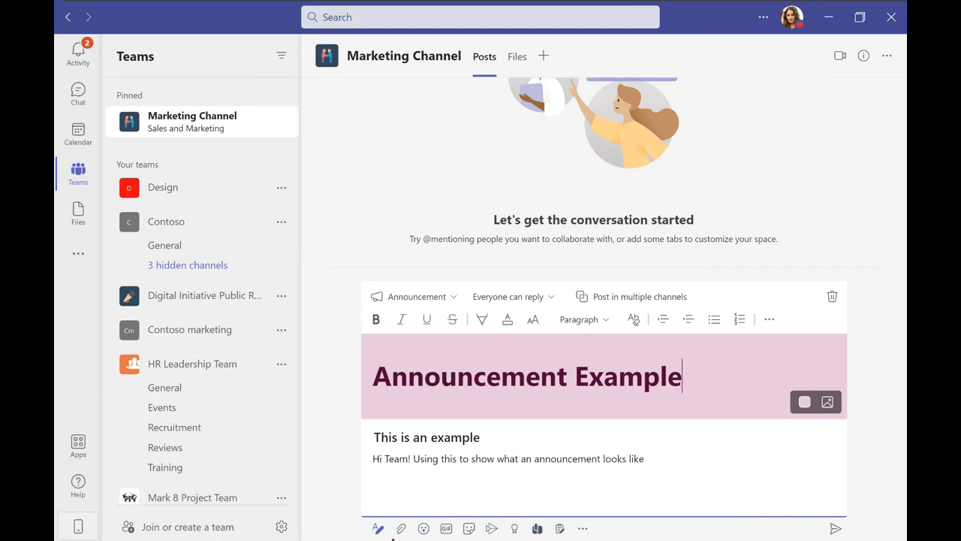
{"action": "left_click", "coordinate": [402, 529]}
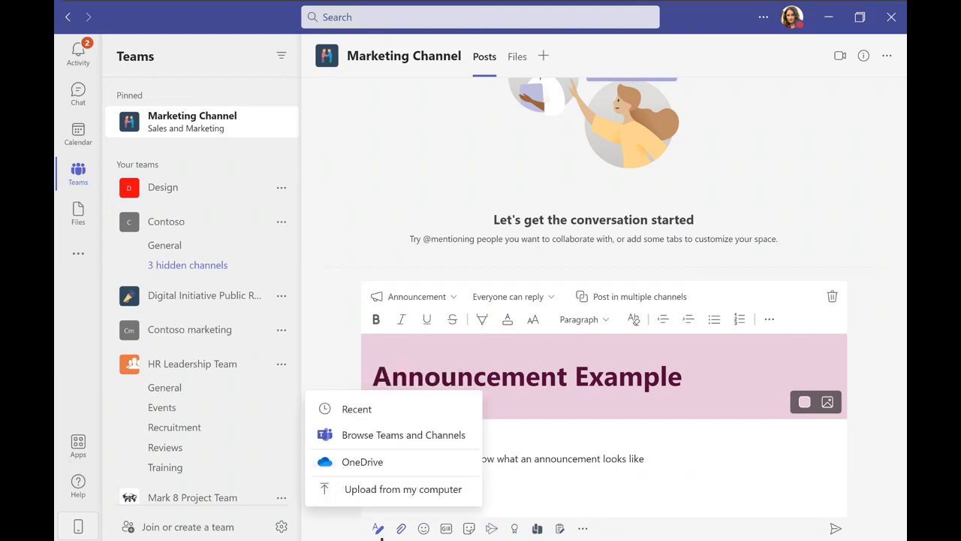
{"action": "left_click", "coordinate": [392, 468]}
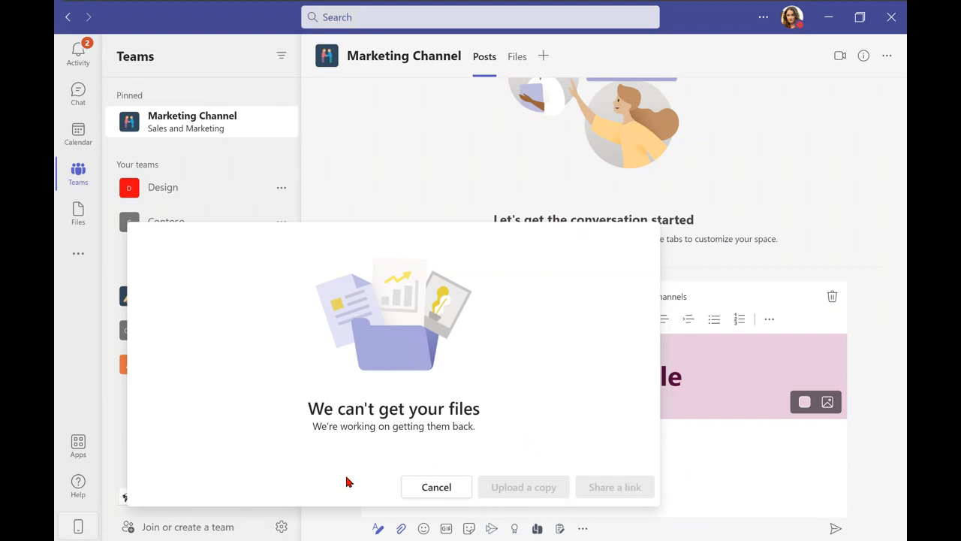
{"action": "left_click", "coordinate": [423, 488]}
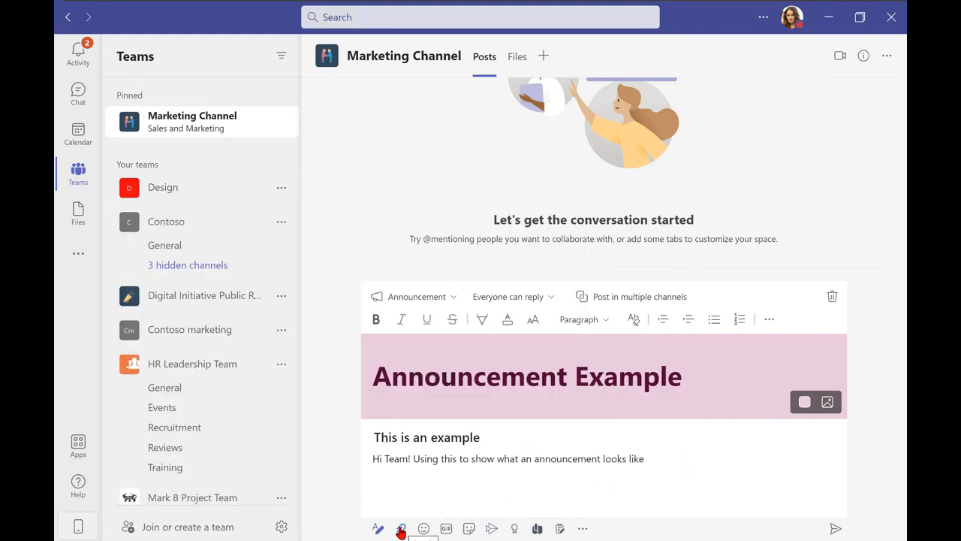
Attach Inventory.xlsx from OneDrive to the announcement as a shared link and post the announcement.
{"action": "left_click", "coordinate": [402, 528]}
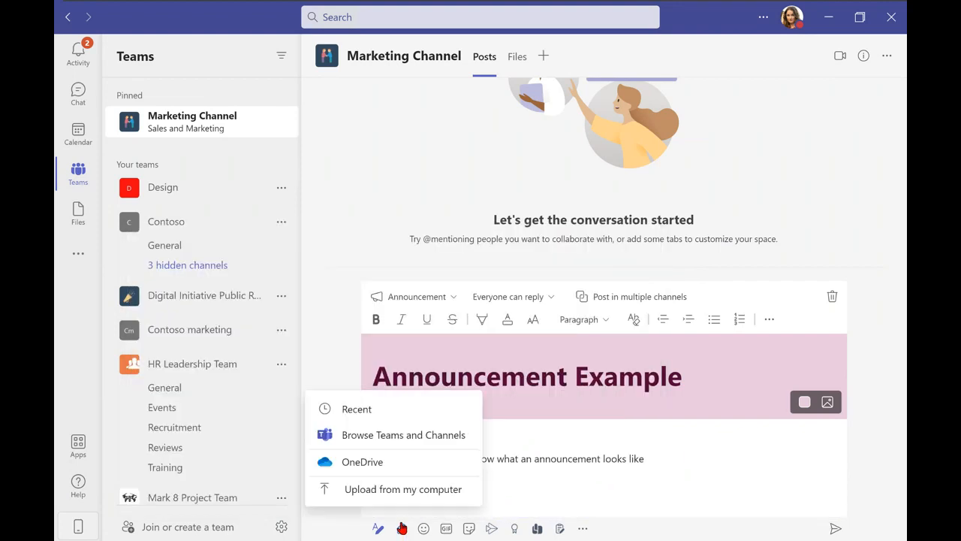
{"action": "left_click", "coordinate": [376, 462]}
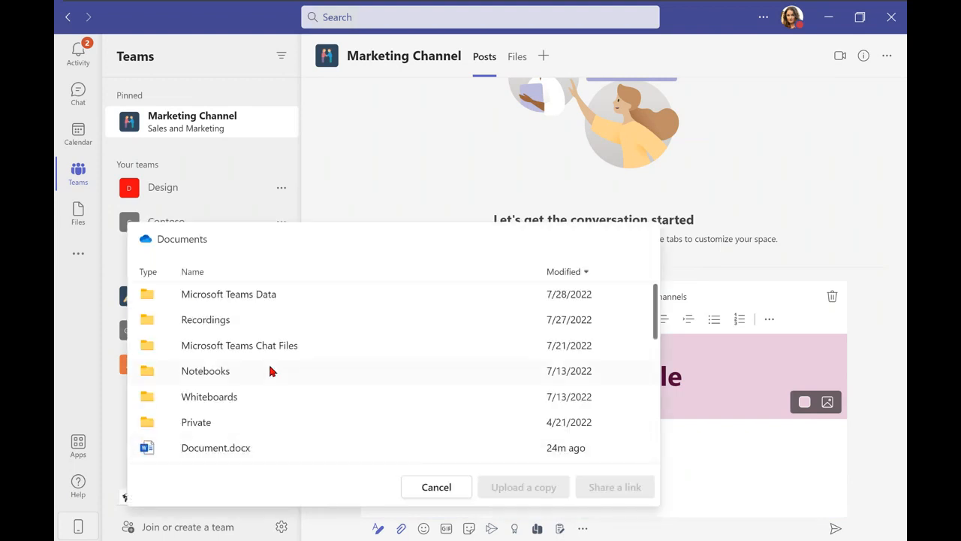
{"action": "scroll", "coordinate": [270, 368], "scroll_direction": "down", "scroll_amount": 2}
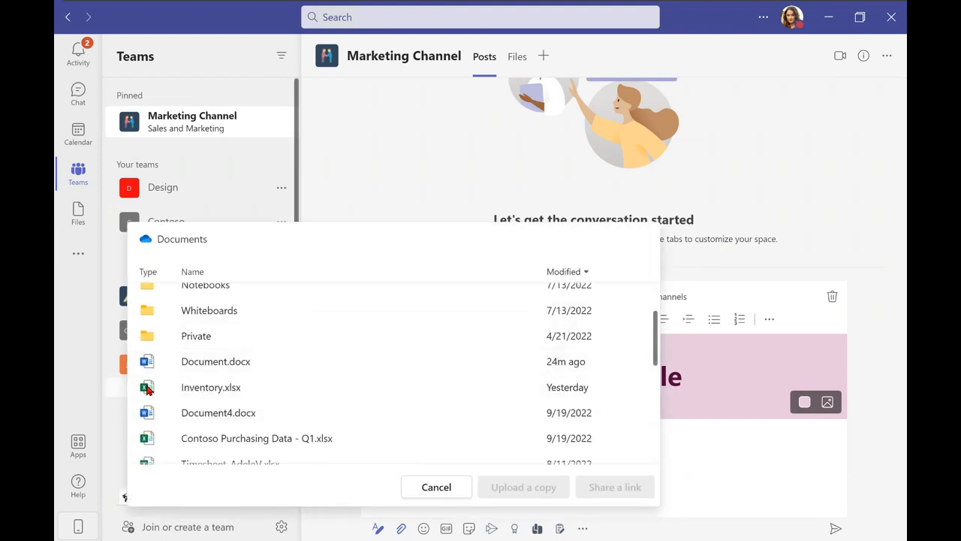
{"action": "left_click", "coordinate": [208, 388]}
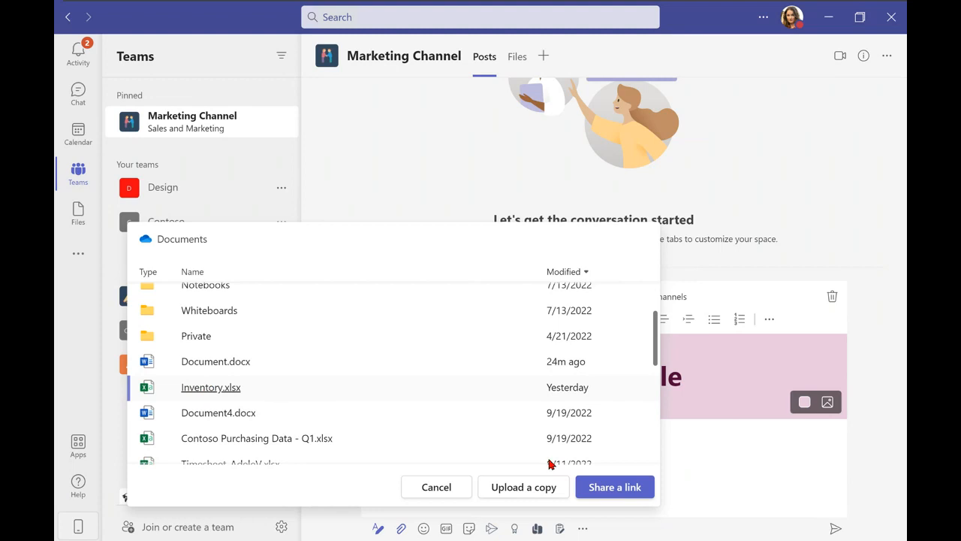
{"action": "left_click", "coordinate": [632, 497]}
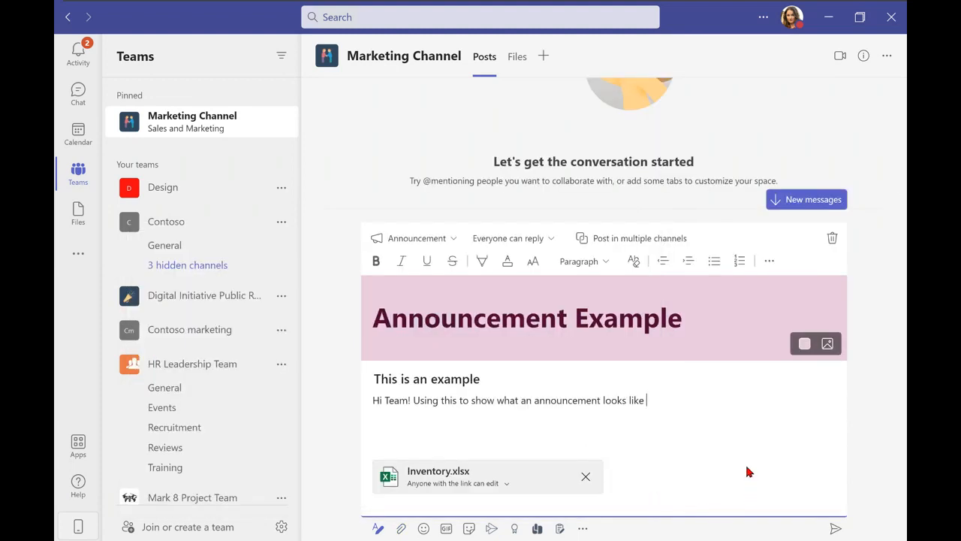
{"action": "left_click", "coordinate": [835, 530]}
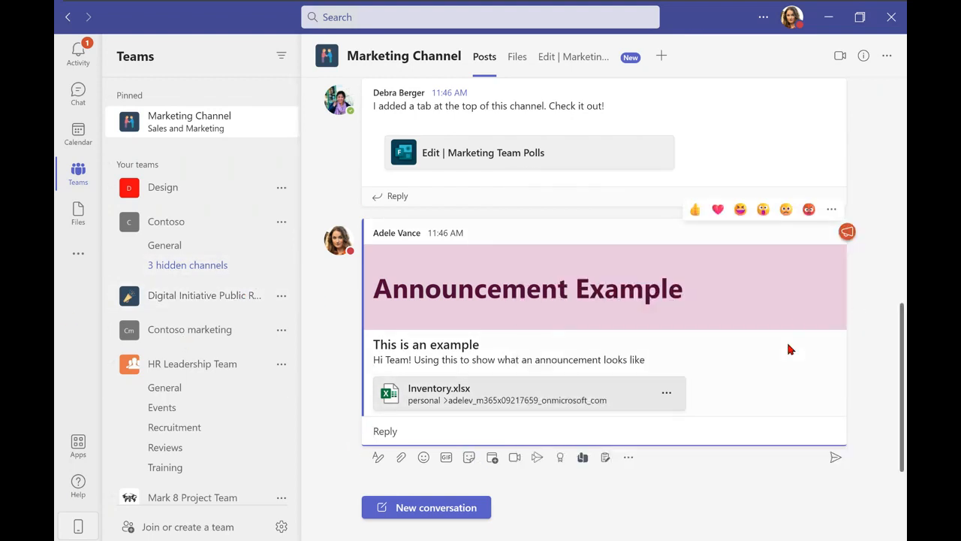
Look over the recent posts in Marketing Channel and view the announcement's attached Inventory.xlsx before returning to the channel.
{"action": "scroll", "coordinate": [788, 340], "scroll_direction": "up", "scroll_amount": 3}
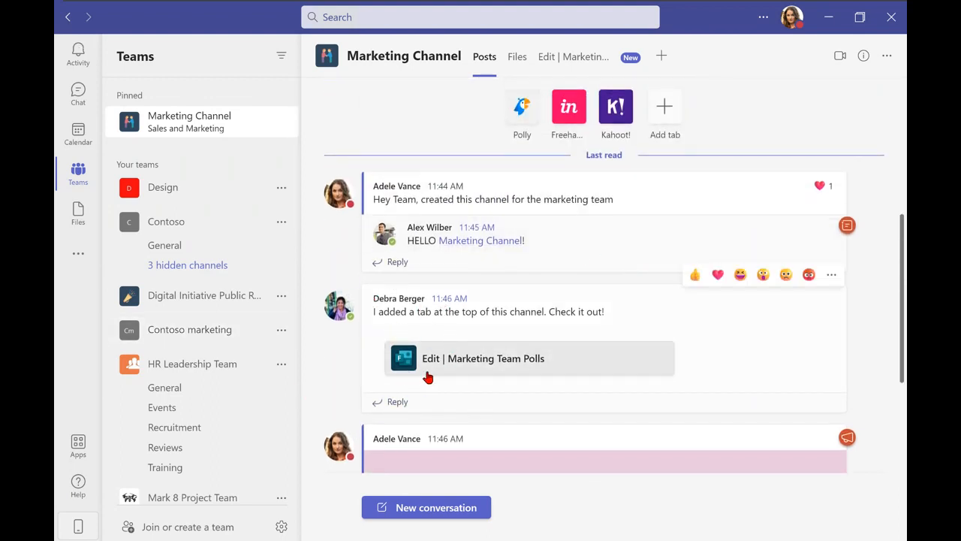
{"action": "scroll", "coordinate": [557, 321], "scroll_direction": "down", "scroll_amount": 3}
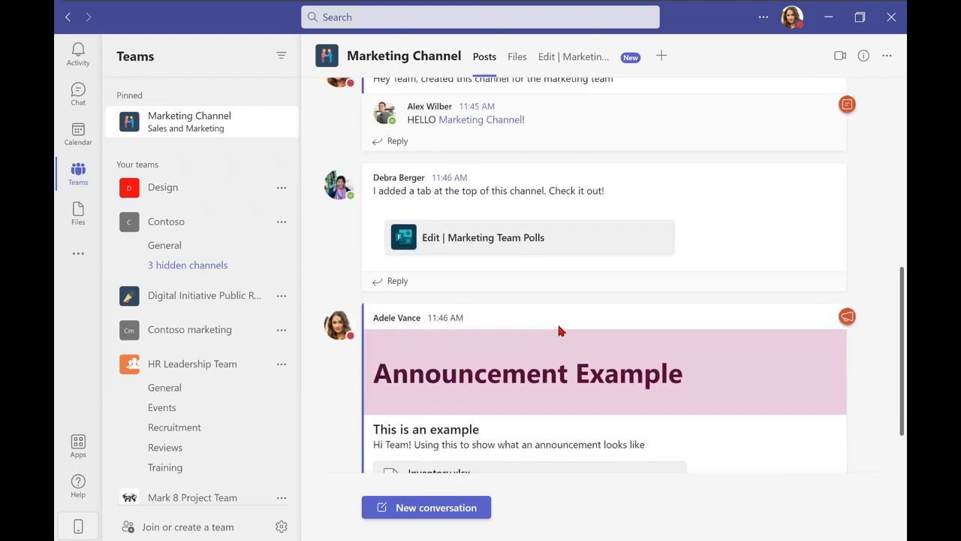
{"action": "left_click", "coordinate": [597, 322]}
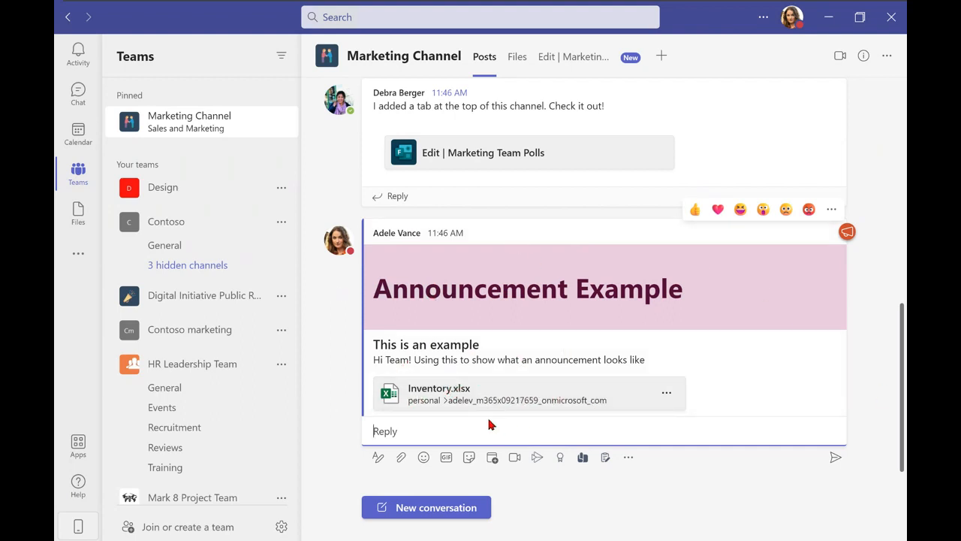
{"action": "scroll", "coordinate": [495, 406], "scroll_direction": "up", "scroll_amount": 1}
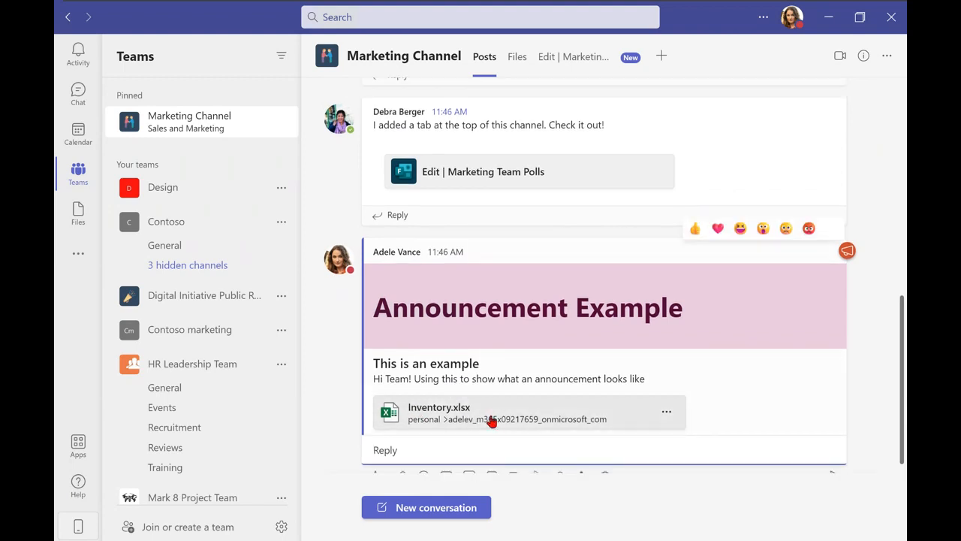
{"action": "left_click", "coordinate": [492, 419]}
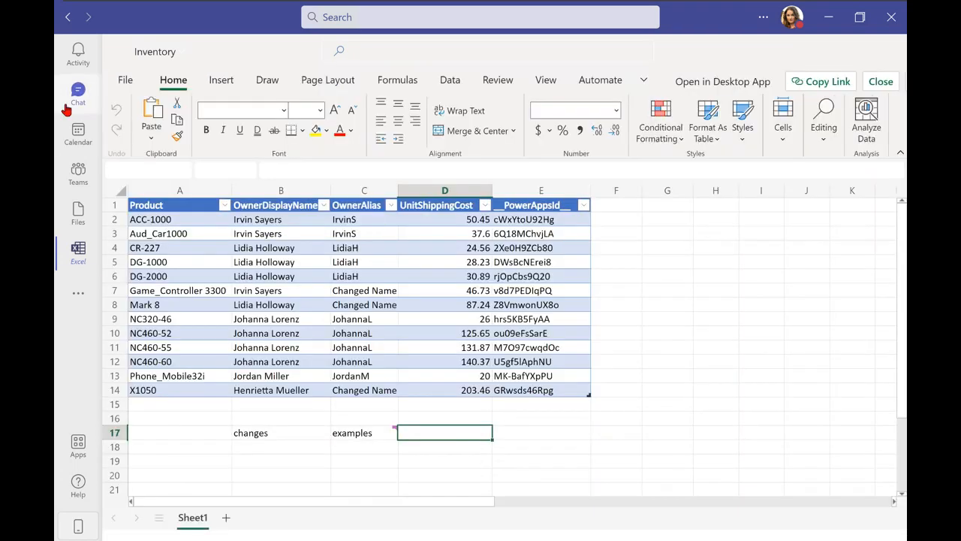
{"action": "left_click", "coordinate": [79, 174]}
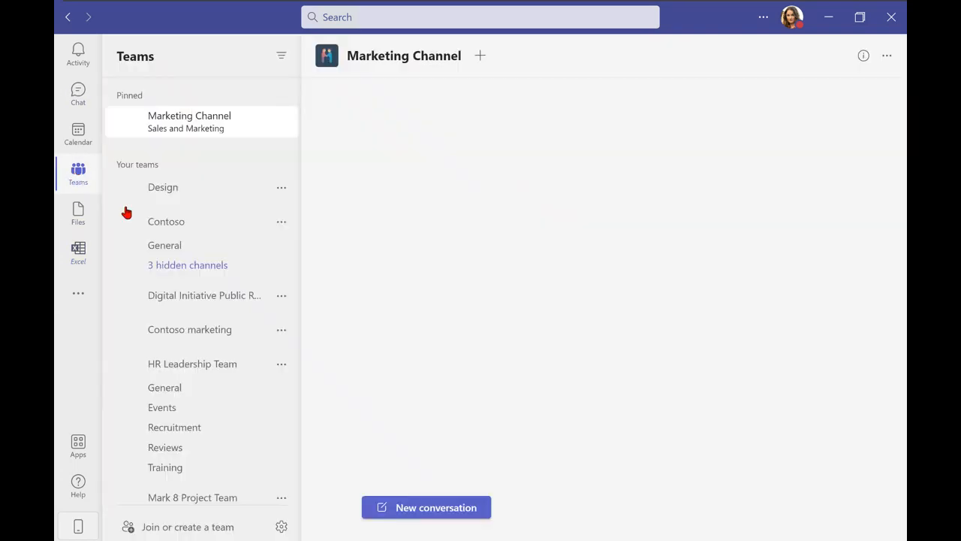
Reply to the announcement with "Hey can you all collab on this with me?".
{"action": "left_click", "coordinate": [479, 460]}
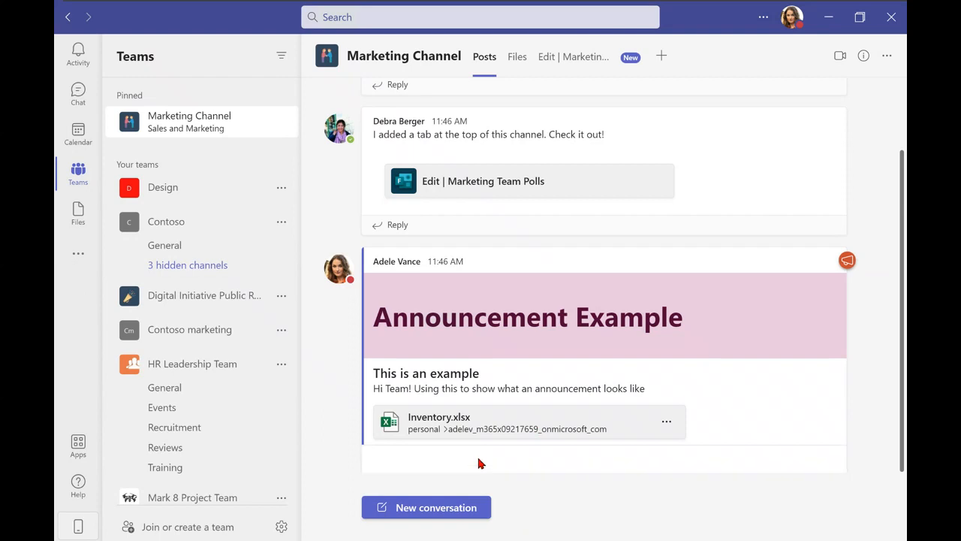
{"action": "type", "text": "Hey"}
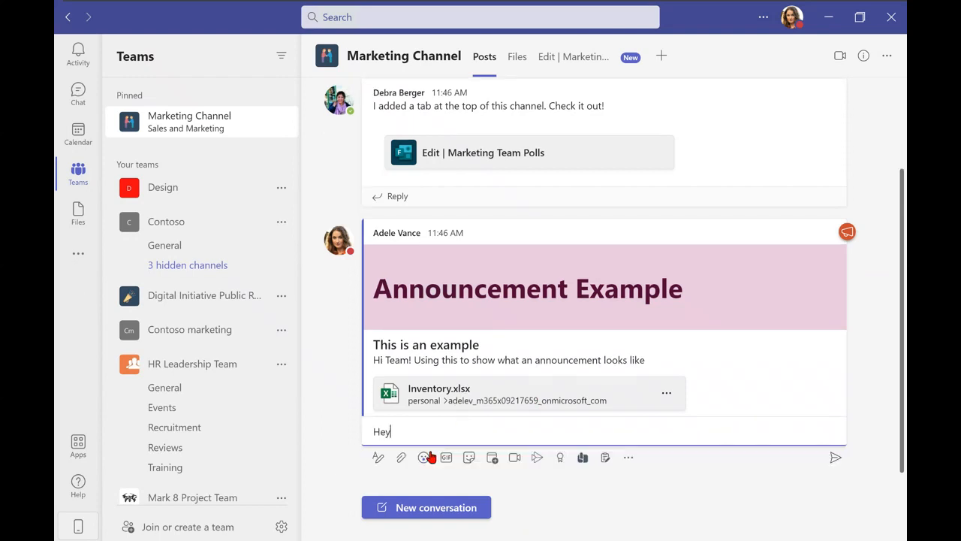
{"action": "type", "text": " can you all collab on this w"}
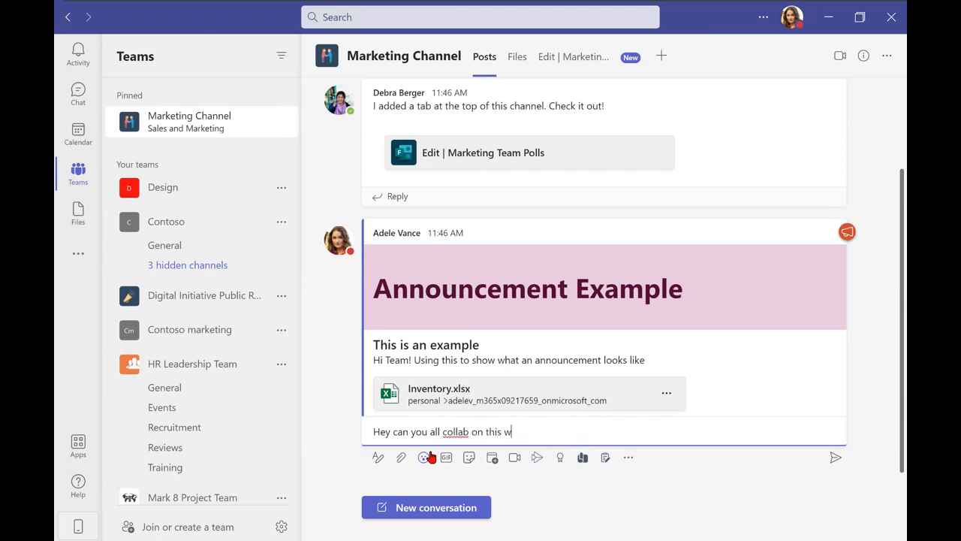
{"action": "type", "text": "ith me?"}
{"action": "left_click", "coordinate": [835, 457]}
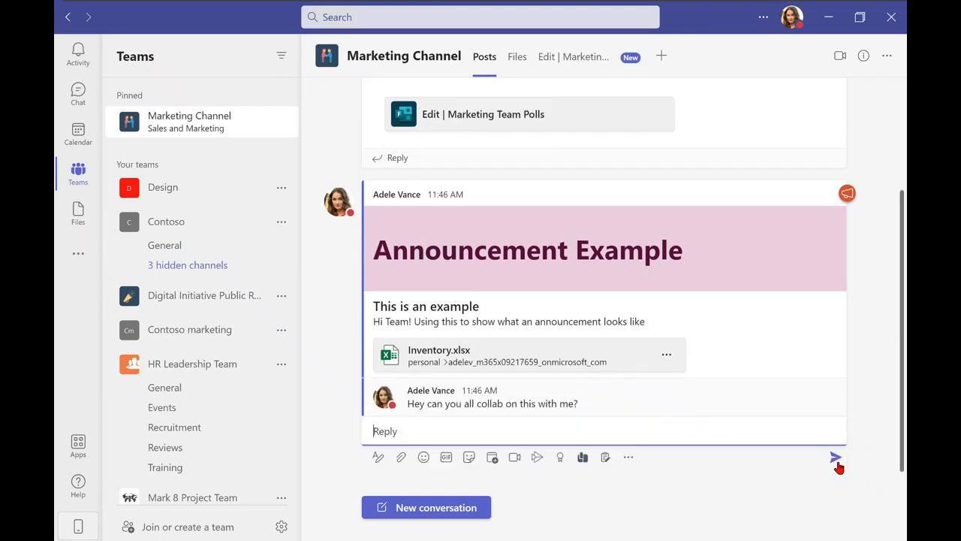
Open Inventory.xlsx from the announcement and change the product in cell A14 to X2222.
{"action": "left_click", "coordinate": [567, 359]}
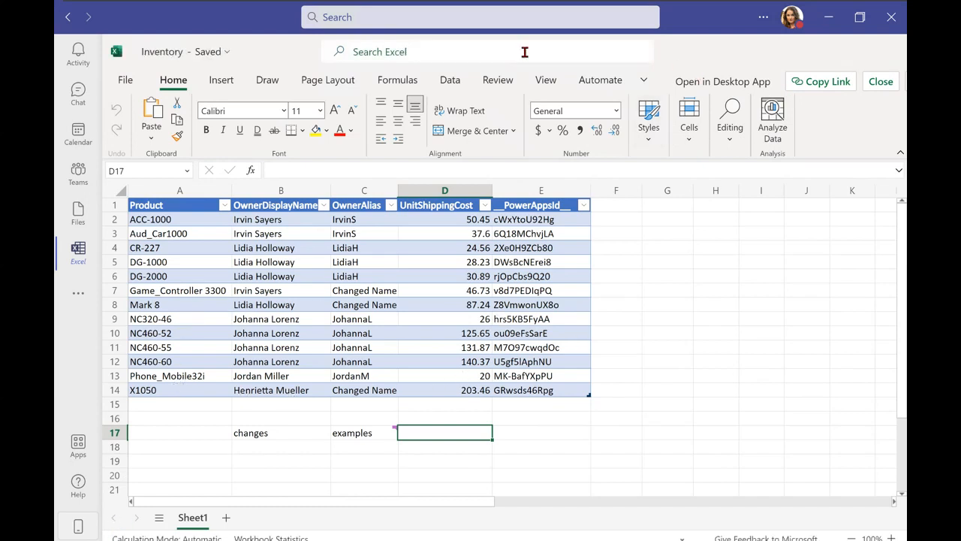
{"action": "left_click", "coordinate": [179, 389]}
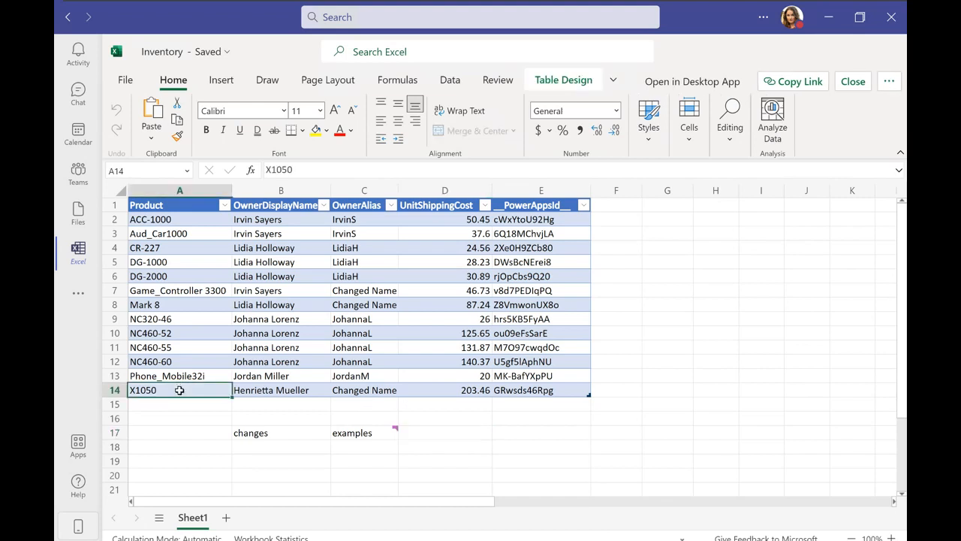
{"action": "type", "text": "X2222"}
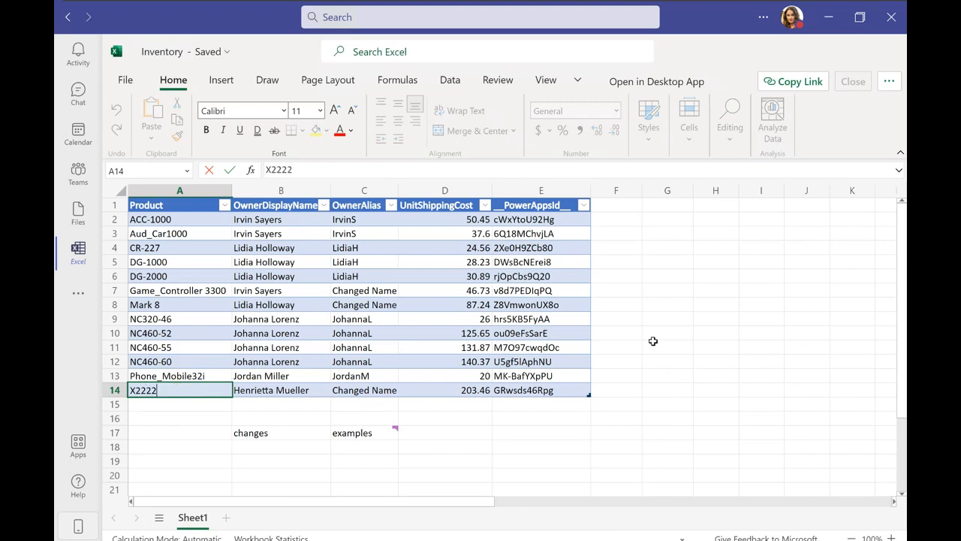
{"action": "left_click", "coordinate": [648, 319]}
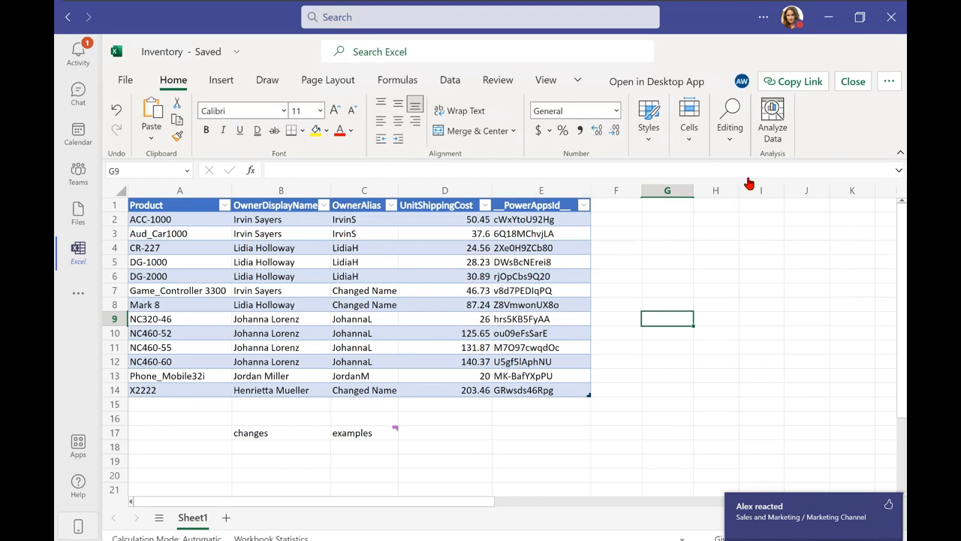
{"action": "left_click", "coordinate": [745, 87]}
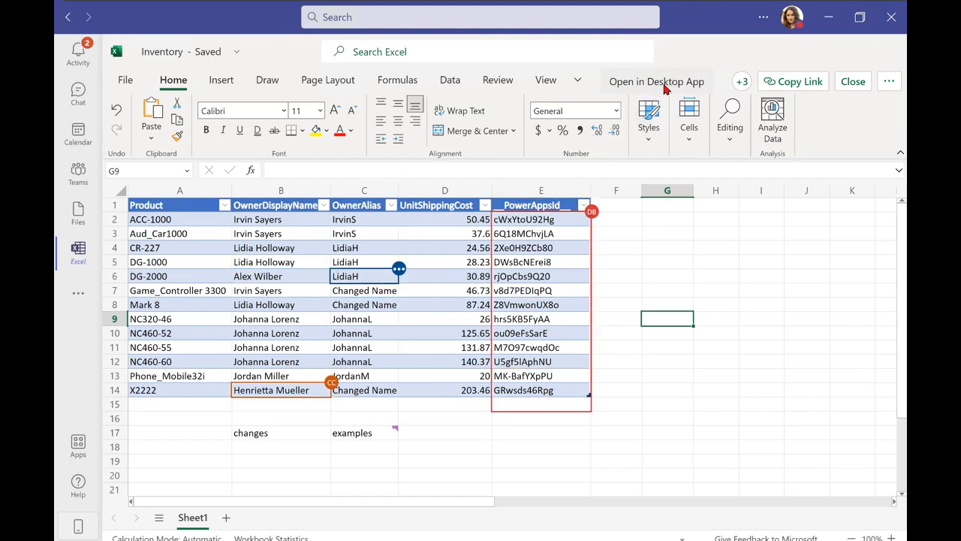
Download two copies of the Inventory workbook.
{"action": "left_click", "coordinate": [890, 86]}
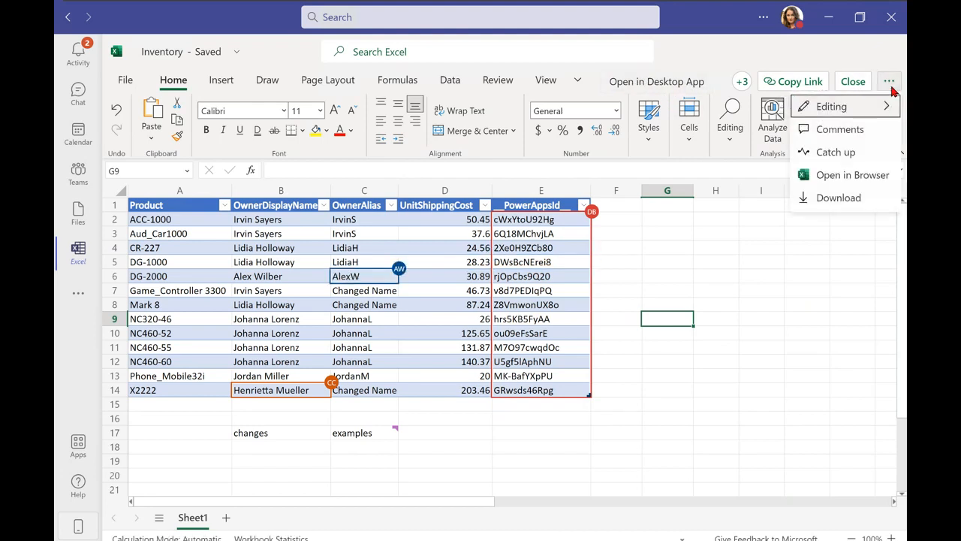
{"action": "left_click", "coordinate": [845, 196]}
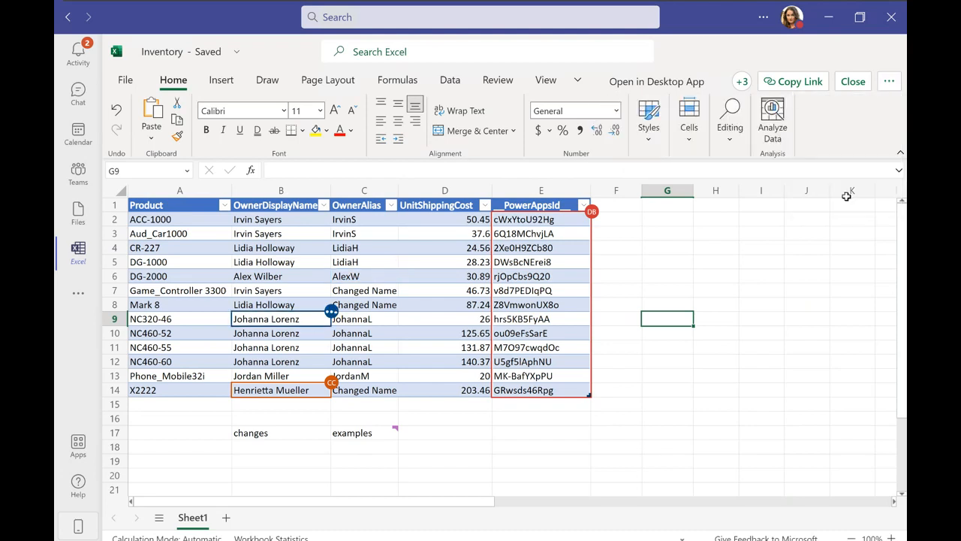
{"action": "left_click", "coordinate": [889, 81]}
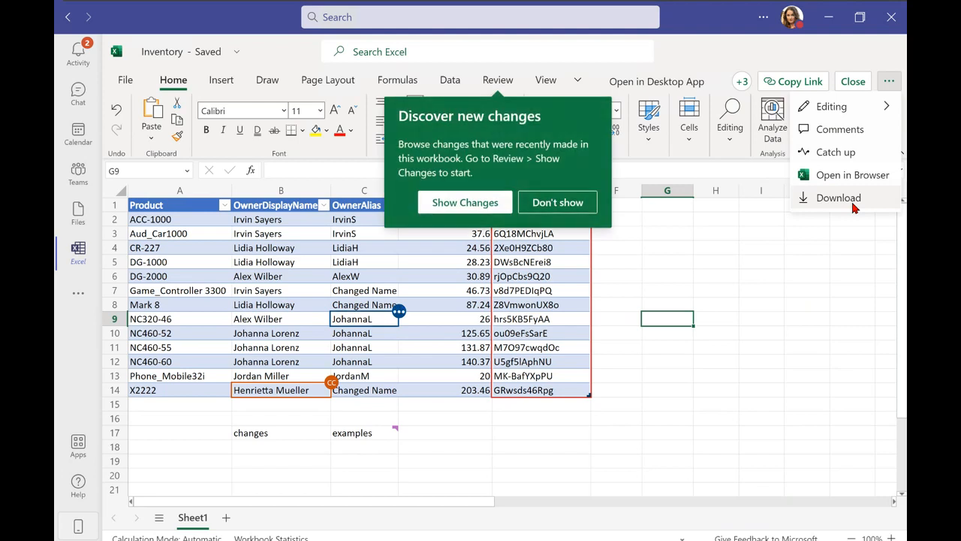
{"action": "left_click", "coordinate": [853, 207]}
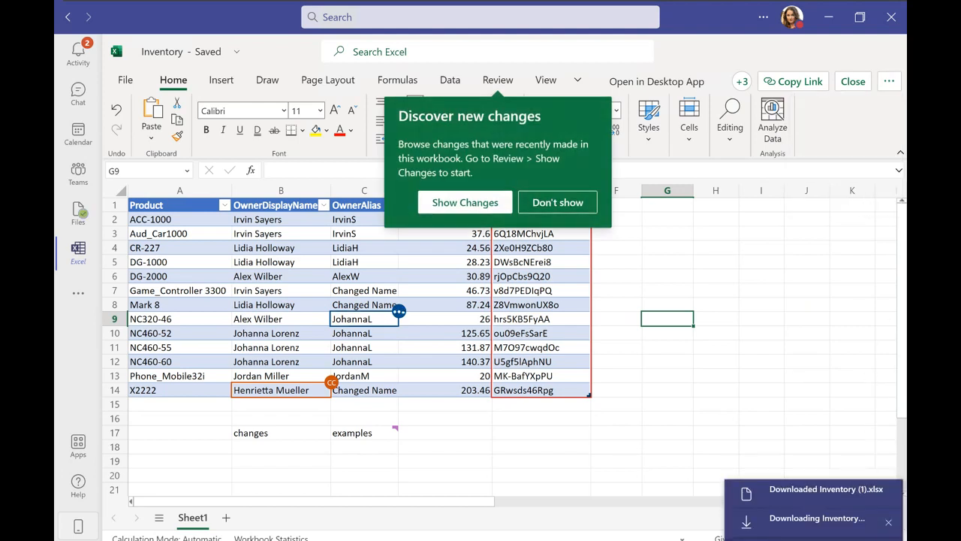
{"action": "left_click", "coordinate": [889, 81]}
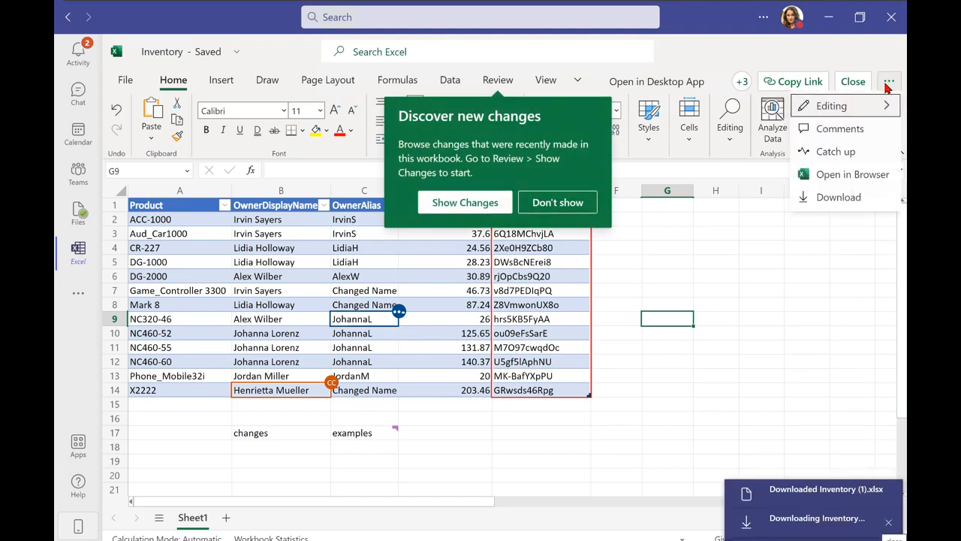
{"action": "left_click", "coordinate": [874, 131]}
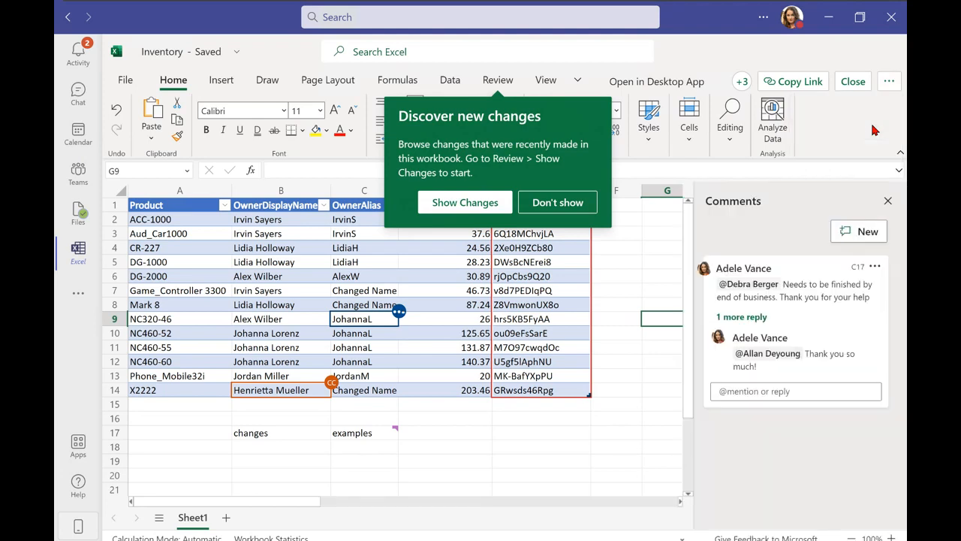
{"action": "left_click", "coordinate": [872, 231]}
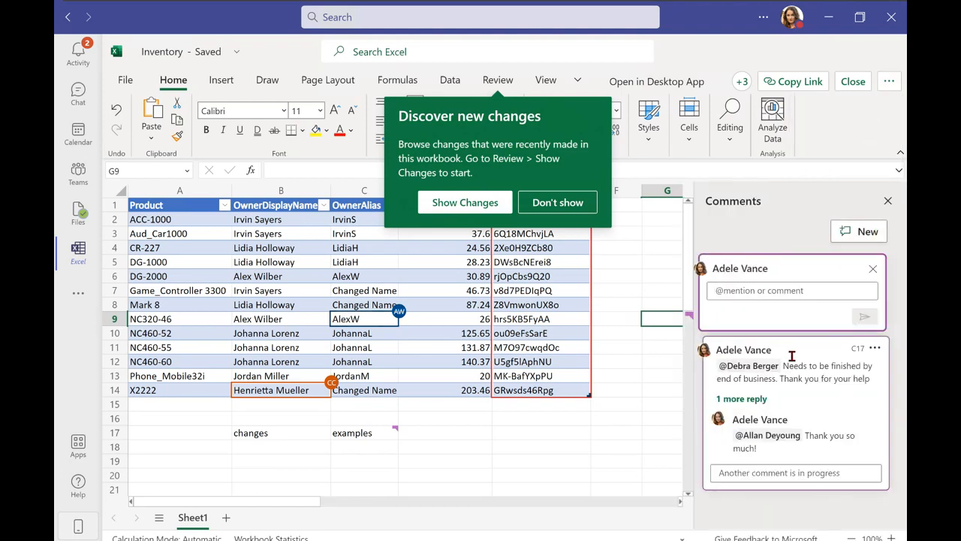
{"action": "type", "text": "@All"}
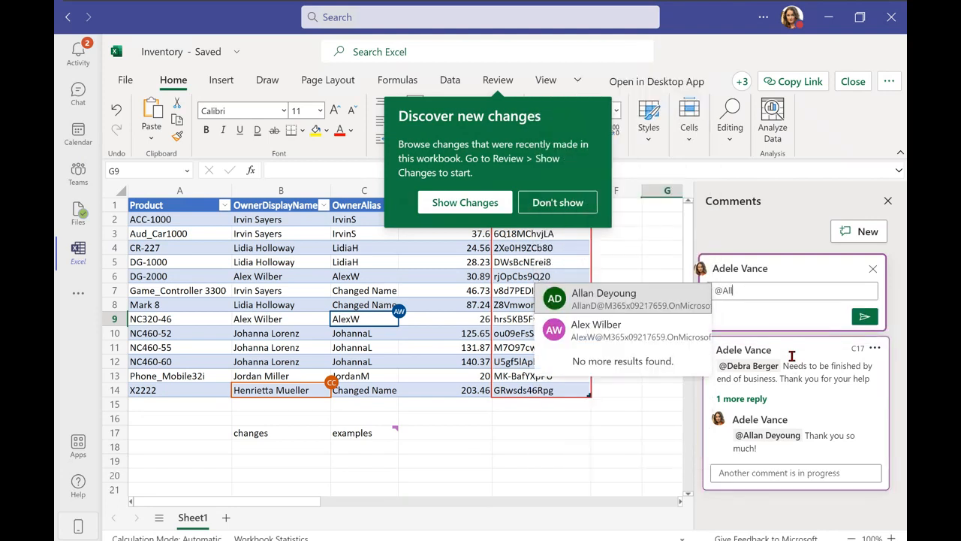
{"action": "left_click", "coordinate": [646, 294]}
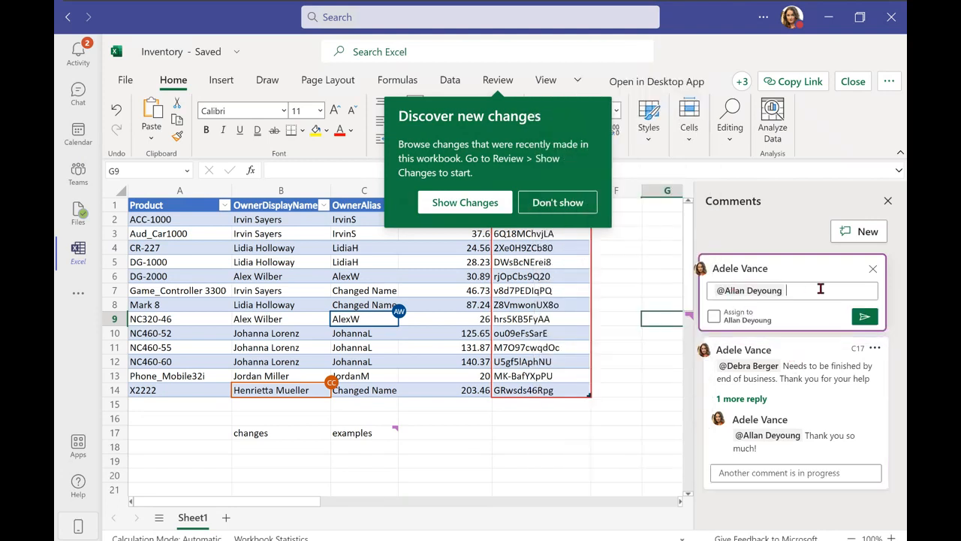
{"action": "type", "text": "Thank"}
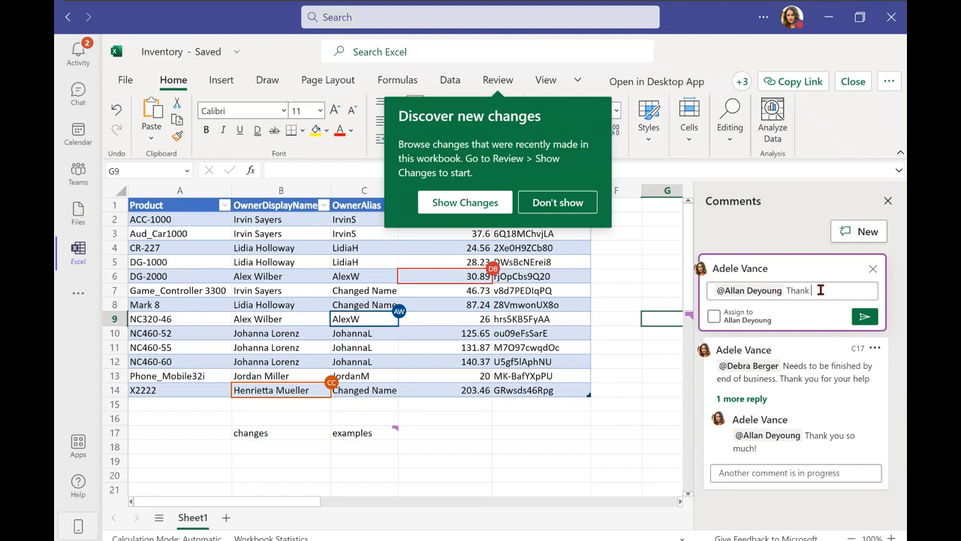
{"action": "type", "text": " you"}
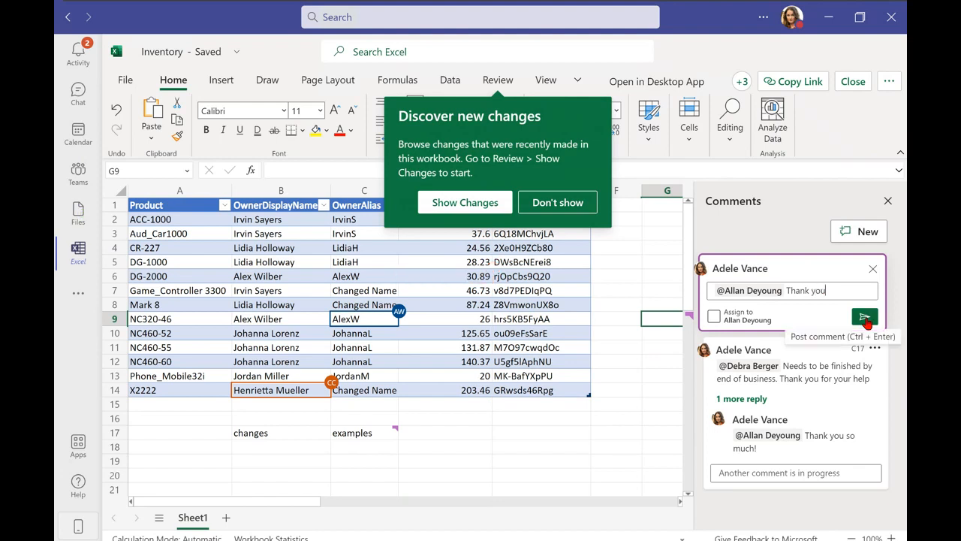
{"action": "left_click", "coordinate": [864, 316]}
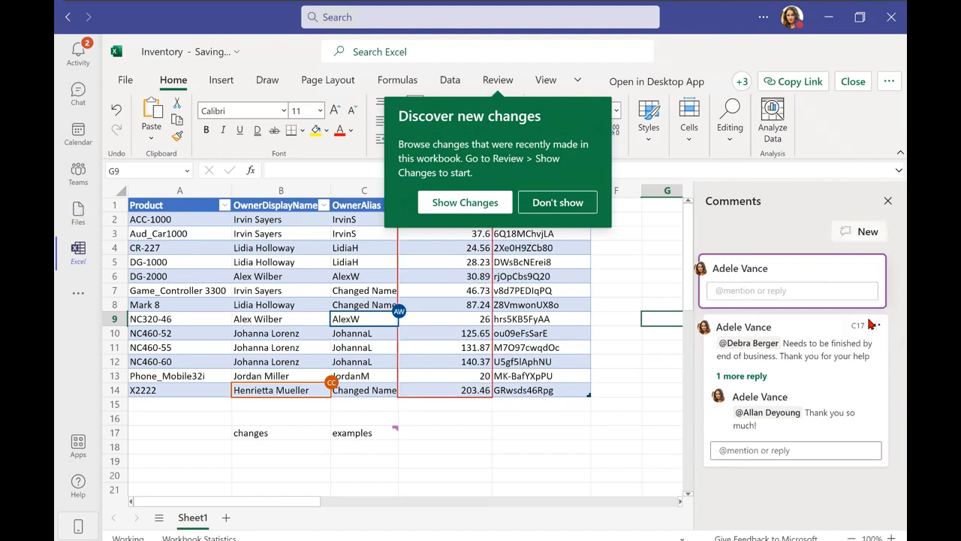
{"action": "left_click", "coordinate": [888, 202]}
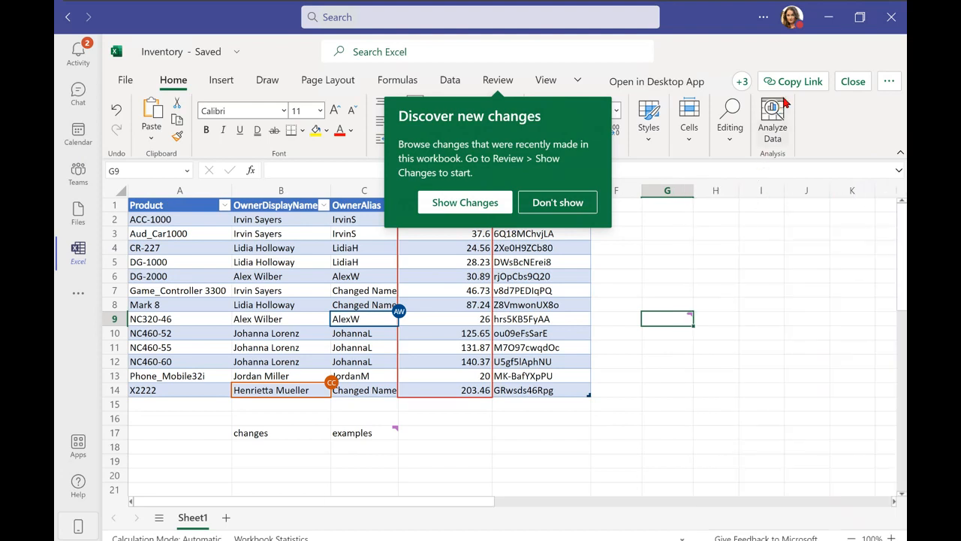
{"action": "left_click", "coordinate": [853, 83]}
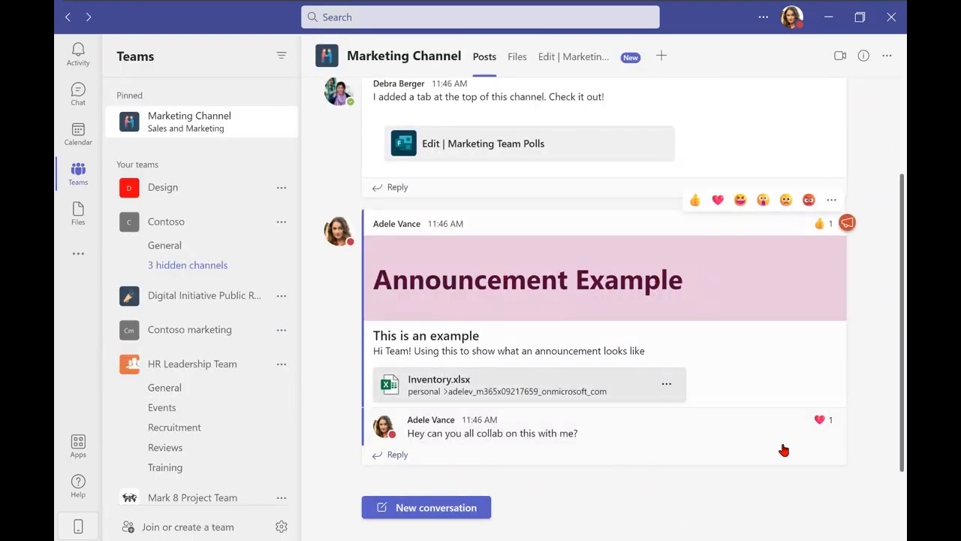
Make the announcement's attached Inventory.xlsx a tab of Marketing Channel.
{"action": "scroll", "coordinate": [534, 340], "scroll_direction": "up", "scroll_amount": 2}
{"action": "scroll", "coordinate": [573, 354], "scroll_direction": "down", "scroll_amount": 2}
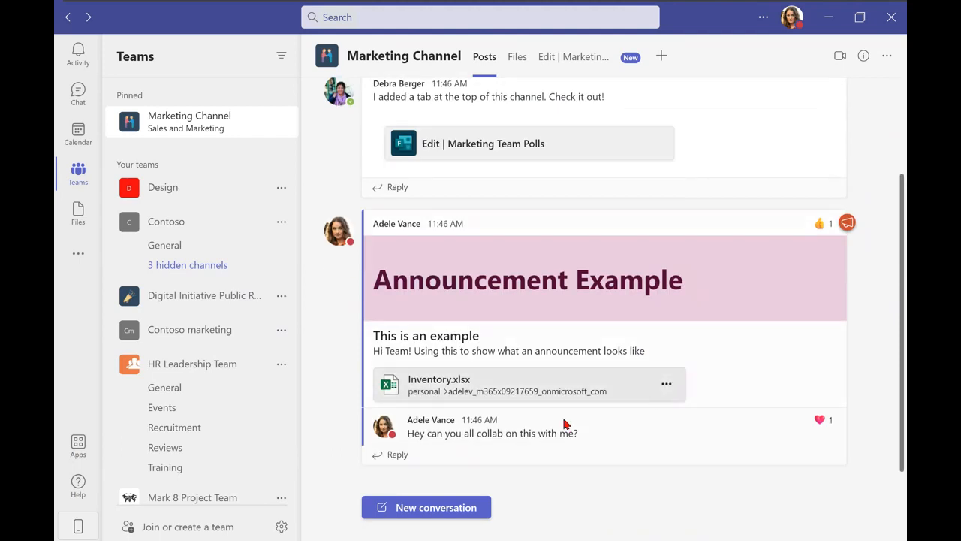
{"action": "scroll", "coordinate": [489, 328], "scroll_direction": "up", "scroll_amount": 1}
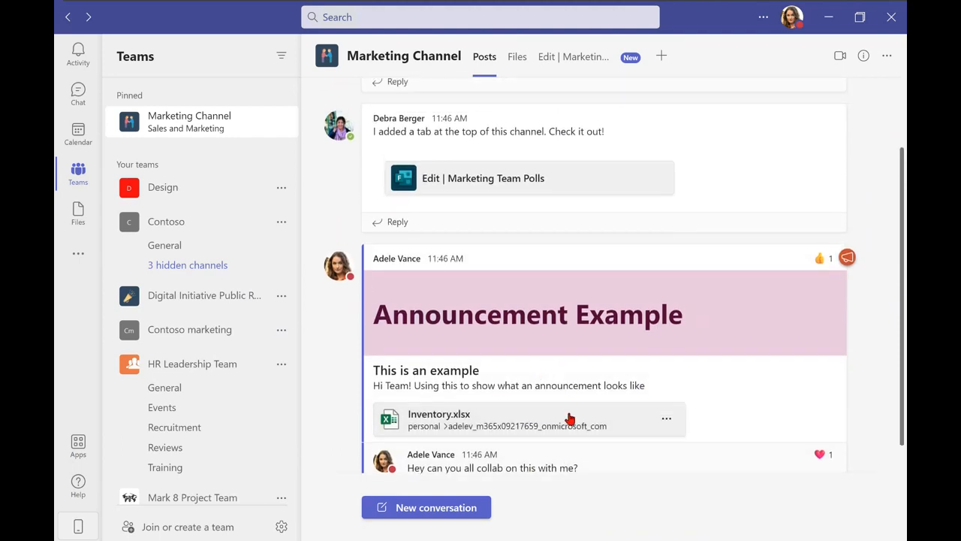
{"action": "scroll", "coordinate": [606, 289], "scroll_direction": "down", "scroll_amount": 1}
{"action": "mouse_move", "coordinate": [559, 428]}
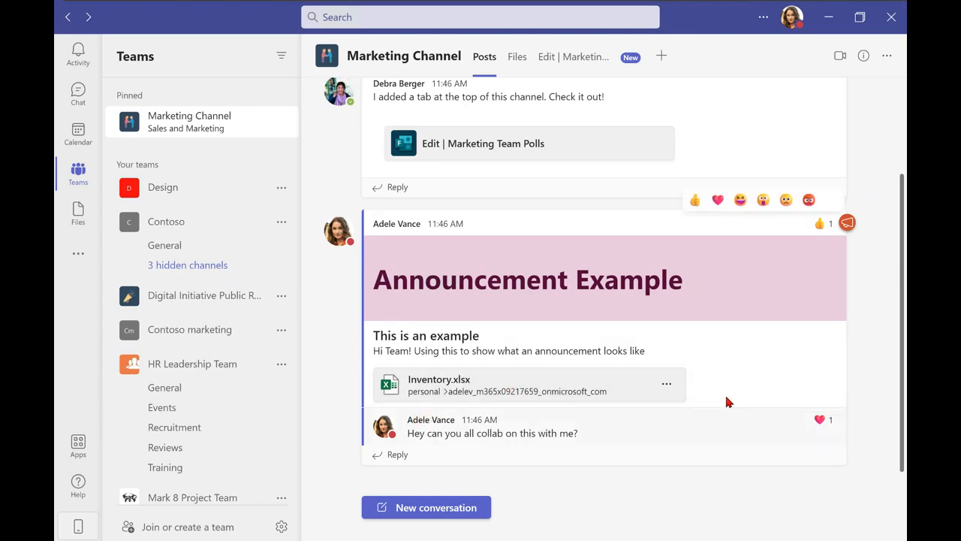
{"action": "left_click", "coordinate": [665, 385]}
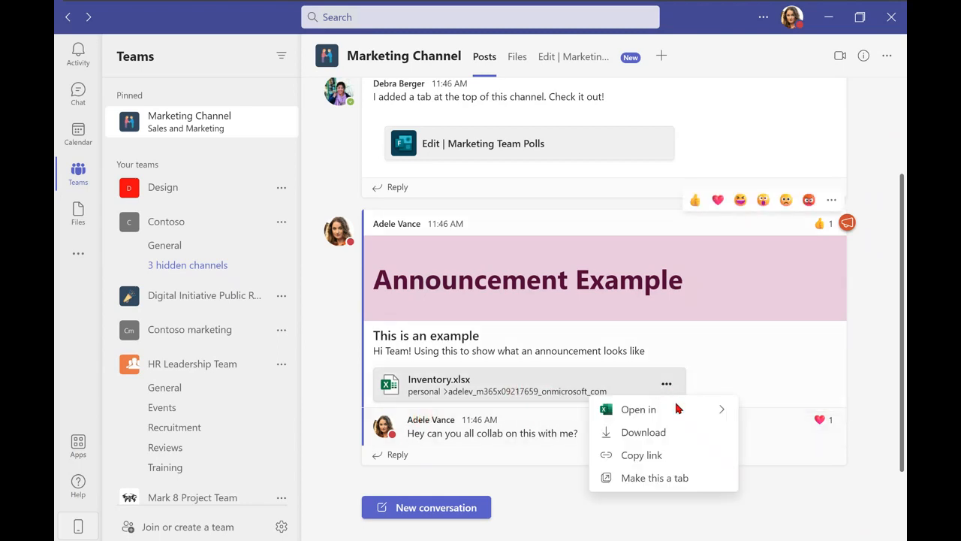
{"action": "left_click", "coordinate": [671, 479]}
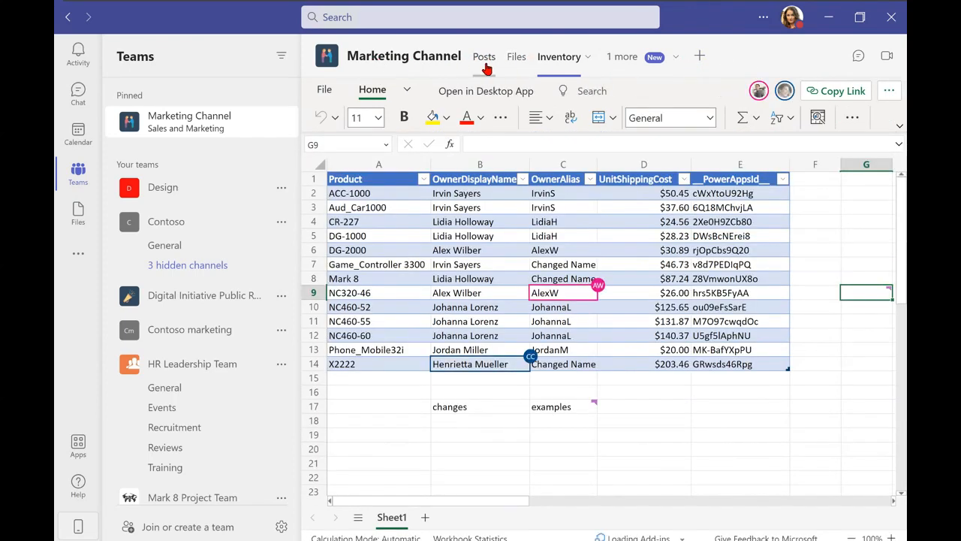
View Marketing Channel's files and check which additional tabs the channel has.
{"action": "left_click", "coordinate": [485, 63]}
{"action": "left_click", "coordinate": [515, 60]}
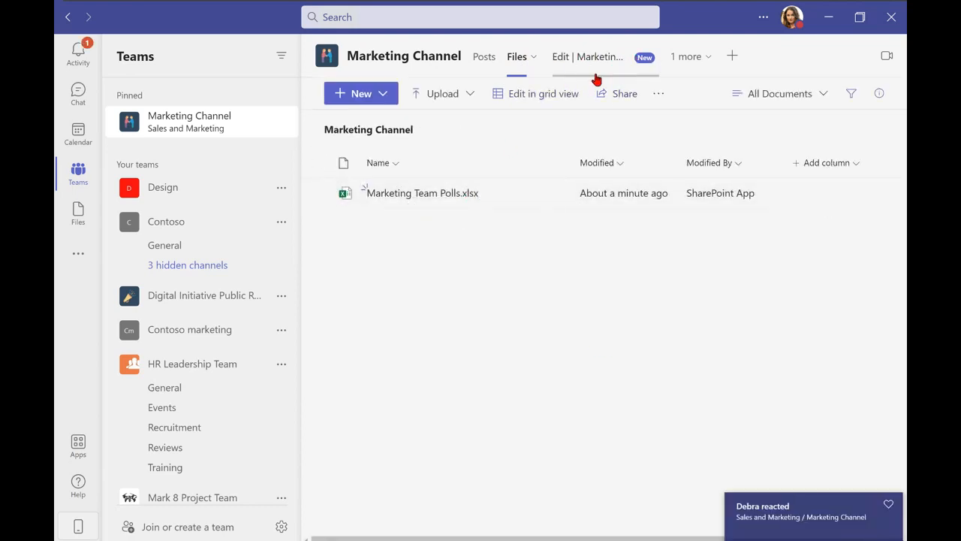
{"action": "left_click", "coordinate": [683, 61]}
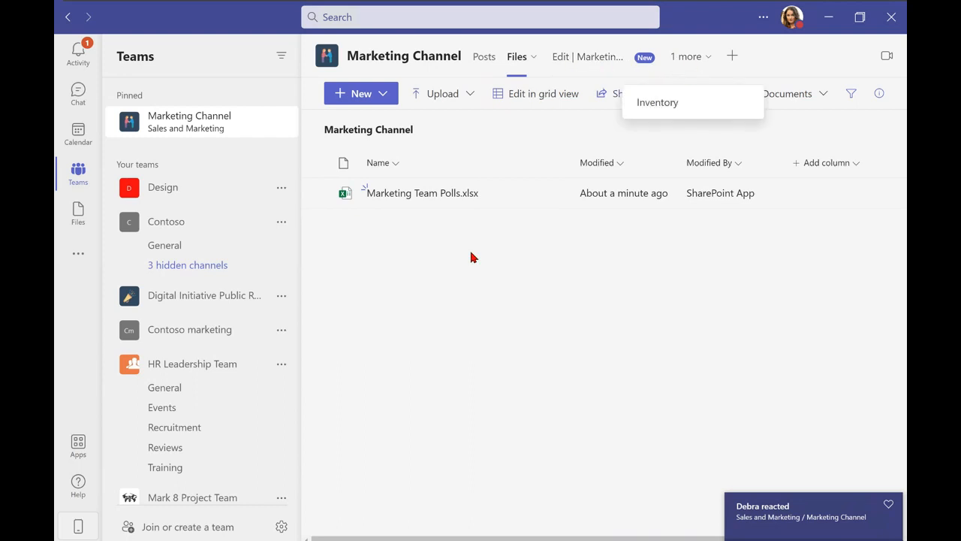
{"action": "left_click", "coordinate": [531, 345]}
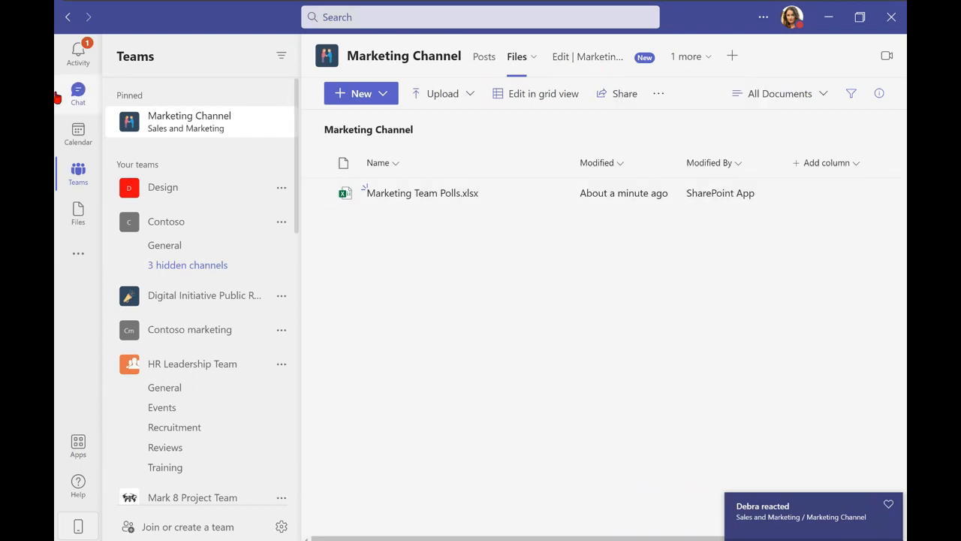
{"action": "left_click", "coordinate": [84, 178]}
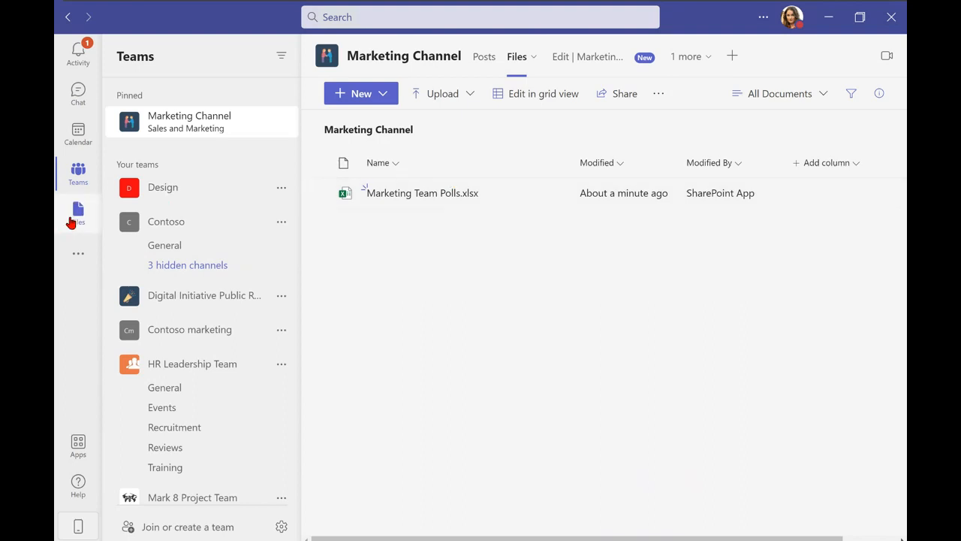
View the downloaded files in the overall Files area and return to the recent files.
{"action": "left_click", "coordinate": [69, 222]}
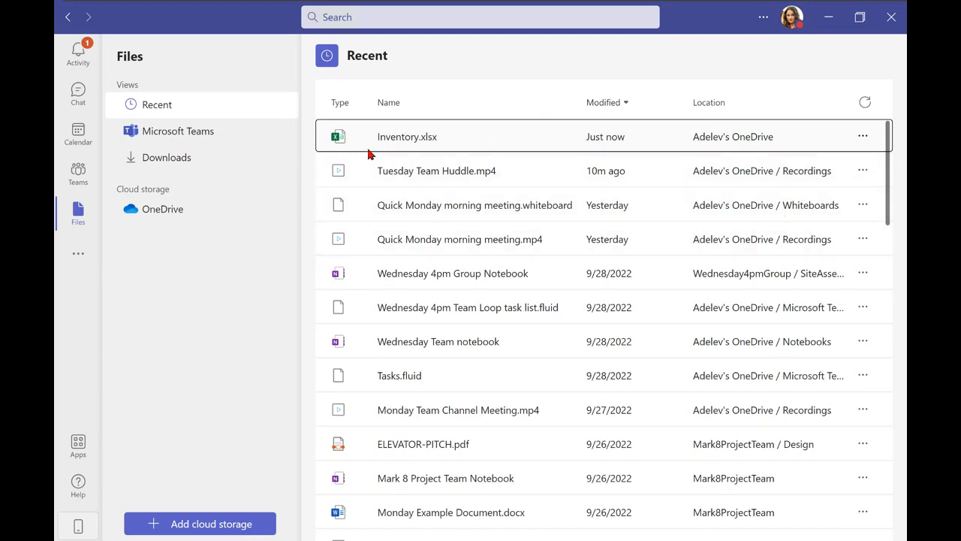
{"action": "left_click", "coordinate": [177, 166]}
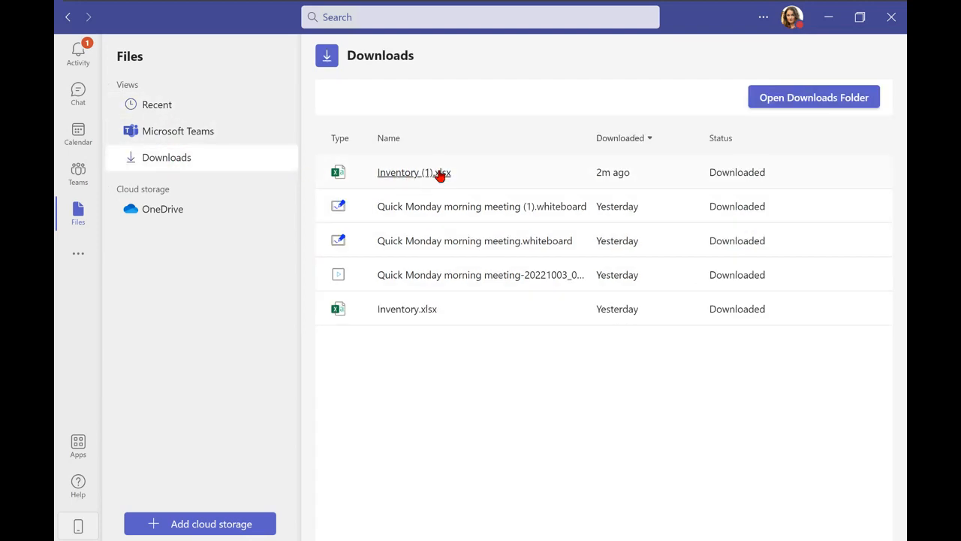
{"action": "left_click", "coordinate": [183, 110]}
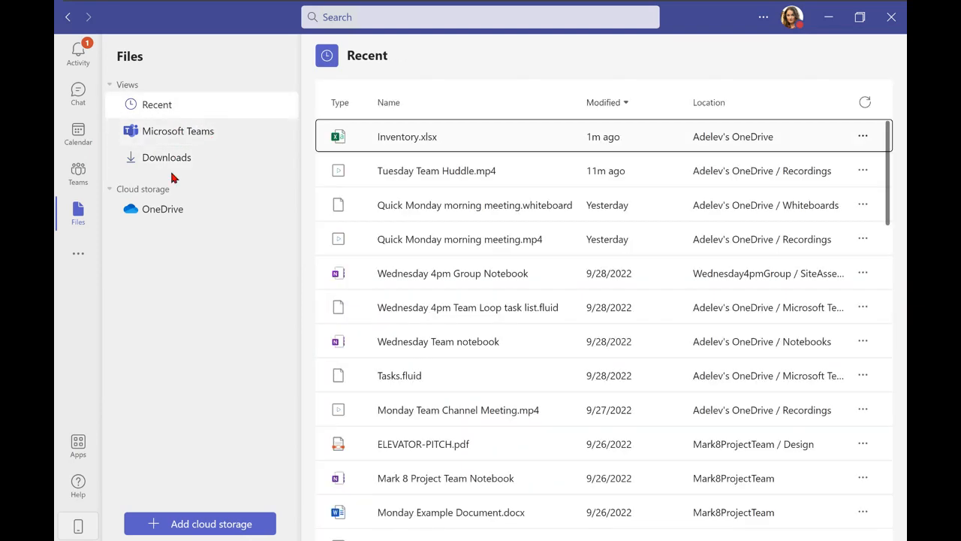
Search for "Project", narrow the results to files and look through them.
{"action": "left_click", "coordinate": [429, 16]}
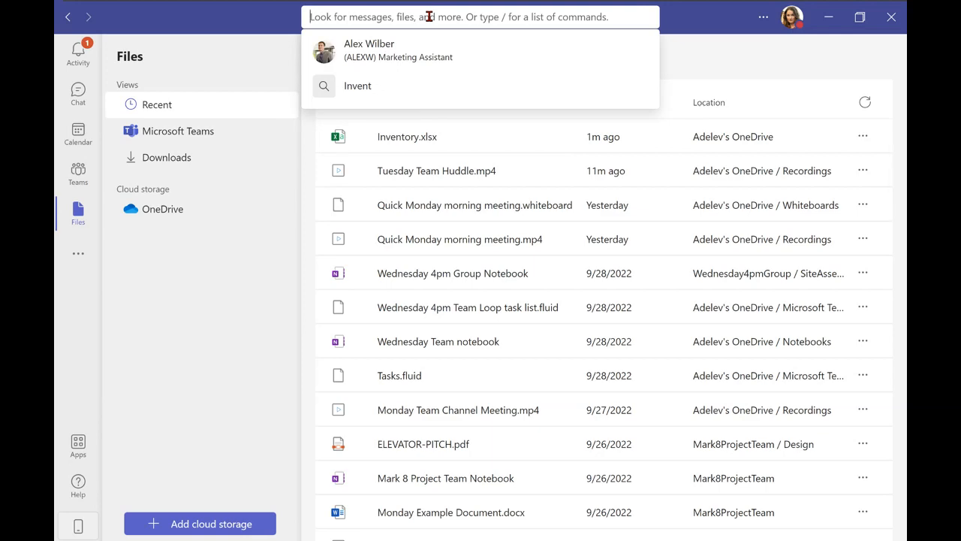
{"action": "type", "text": "Projec"}
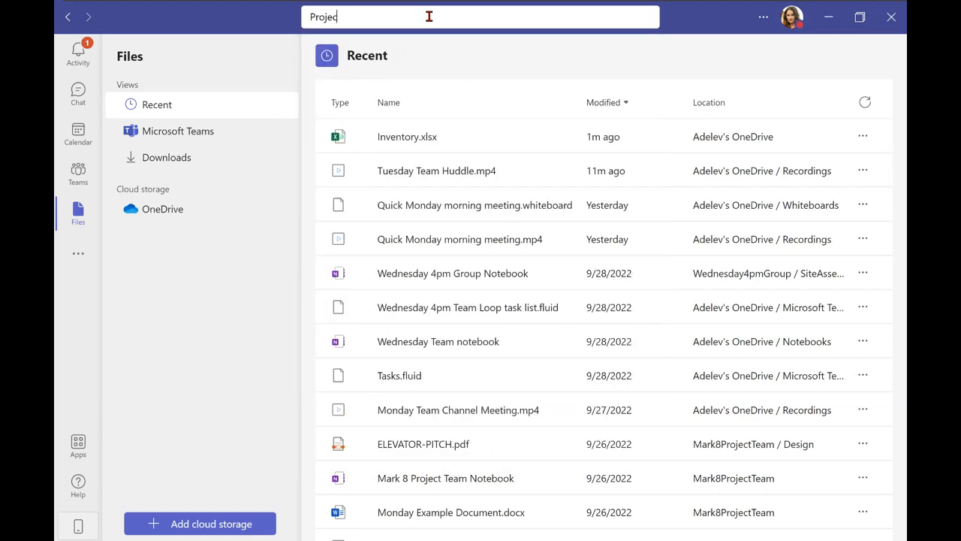
{"action": "type", "text": "t"}
{"action": "key", "text": "Return"}
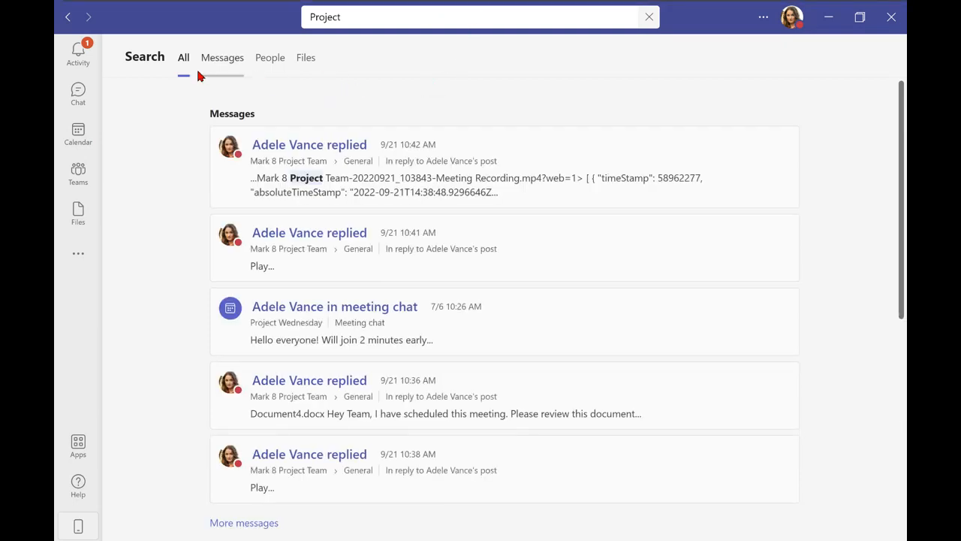
{"action": "left_click", "coordinate": [306, 60]}
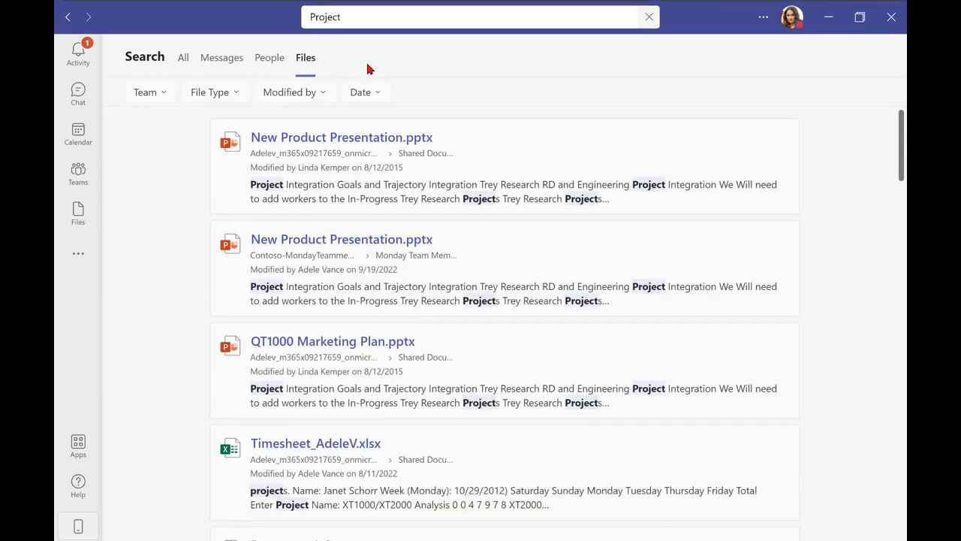
{"action": "scroll", "coordinate": [401, 154], "scroll_direction": "down", "scroll_amount": 1}
{"action": "scroll", "coordinate": [337, 152], "scroll_direction": "up", "scroll_amount": 1}
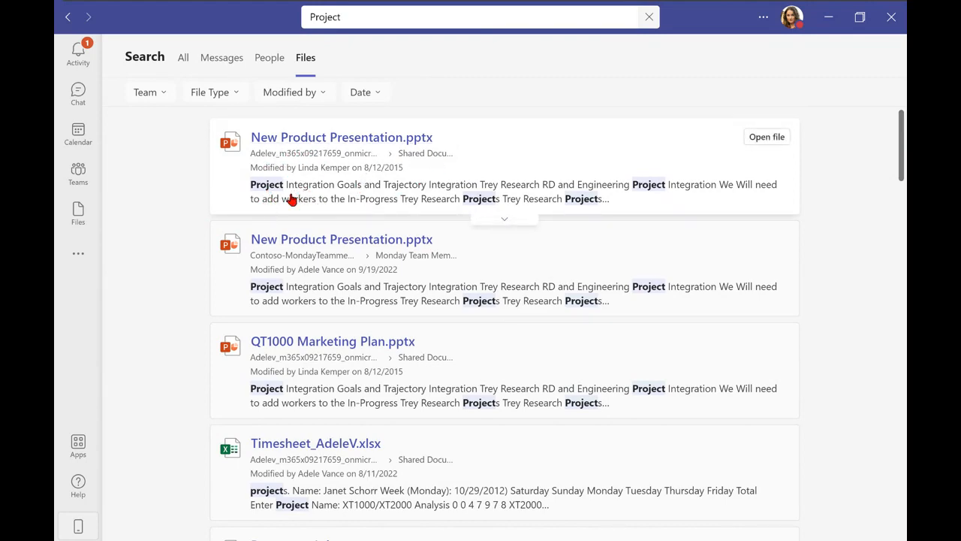
{"action": "scroll", "coordinate": [315, 227], "scroll_direction": "down", "scroll_amount": 5}
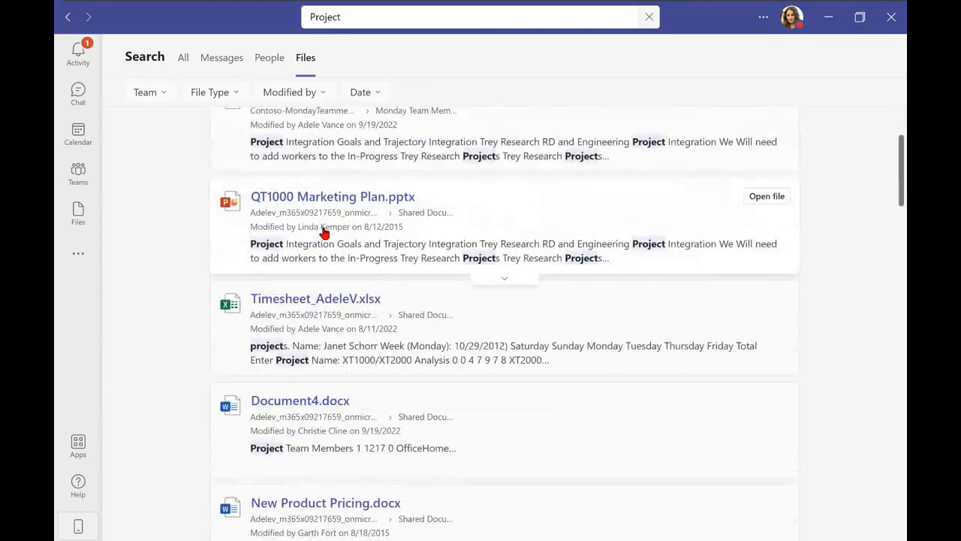
{"action": "scroll", "coordinate": [350, 228], "scroll_direction": "down", "scroll_amount": 2}
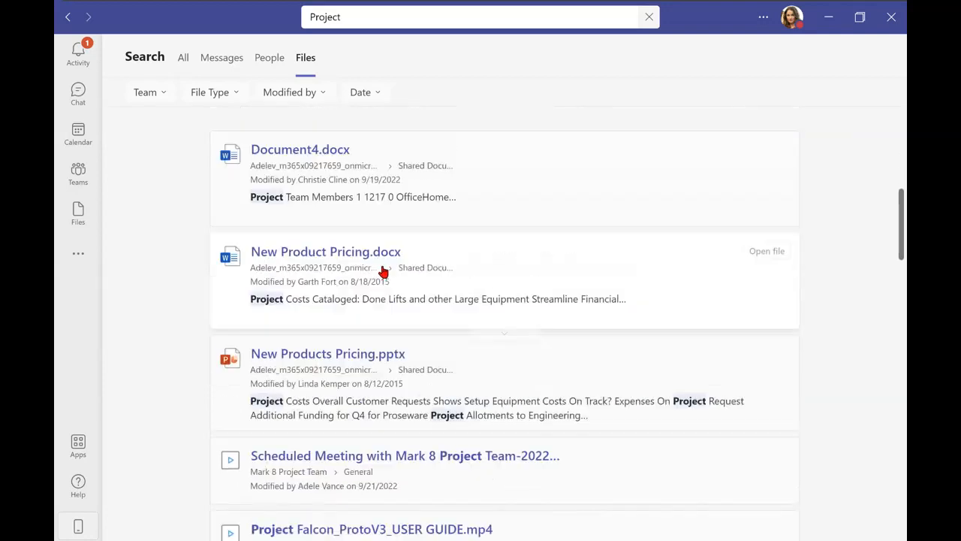
{"action": "scroll", "coordinate": [262, 237], "scroll_direction": "up", "scroll_amount": 3}
Download Tuesday Team Huddle.mp4 from the recent files and view the list of downloads.
{"action": "left_click", "coordinate": [78, 217]}
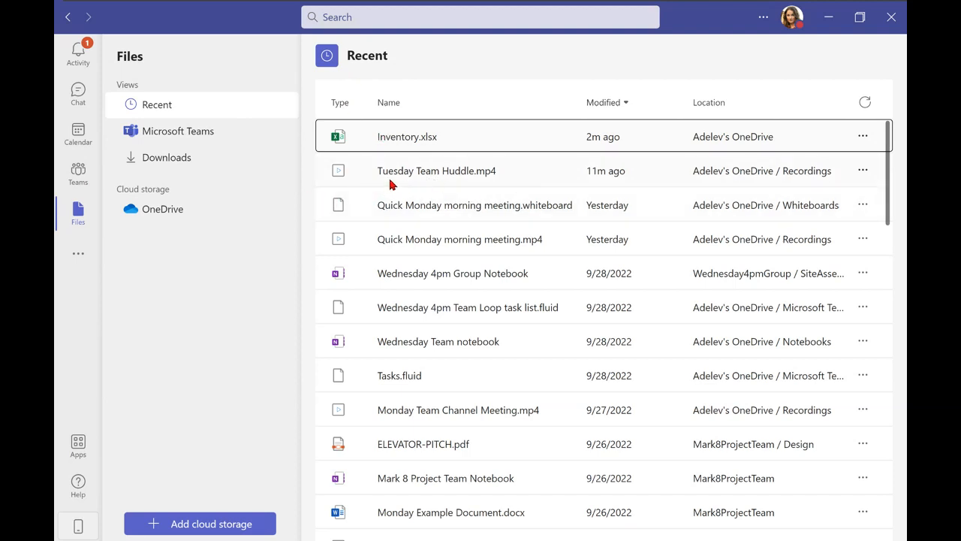
{"action": "left_click", "coordinate": [862, 173]}
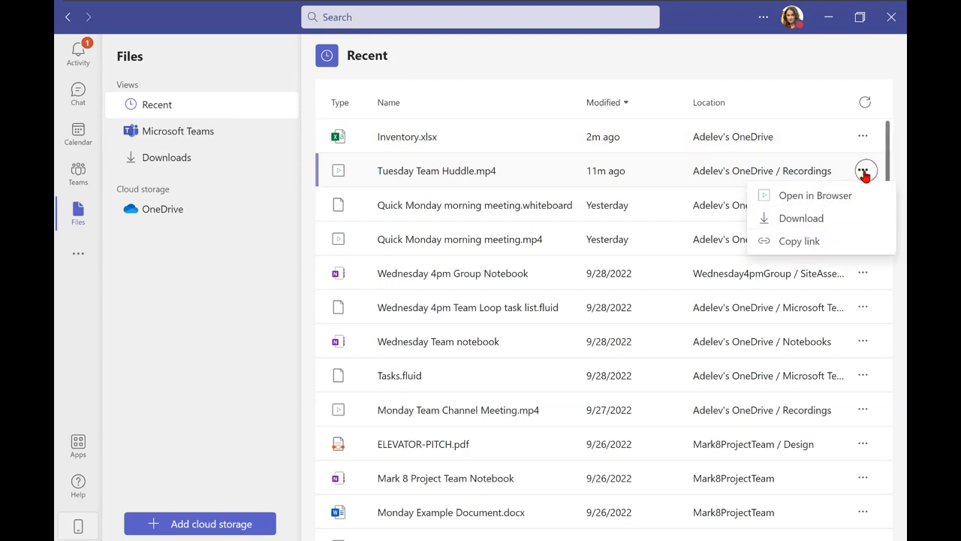
{"action": "left_click", "coordinate": [840, 221]}
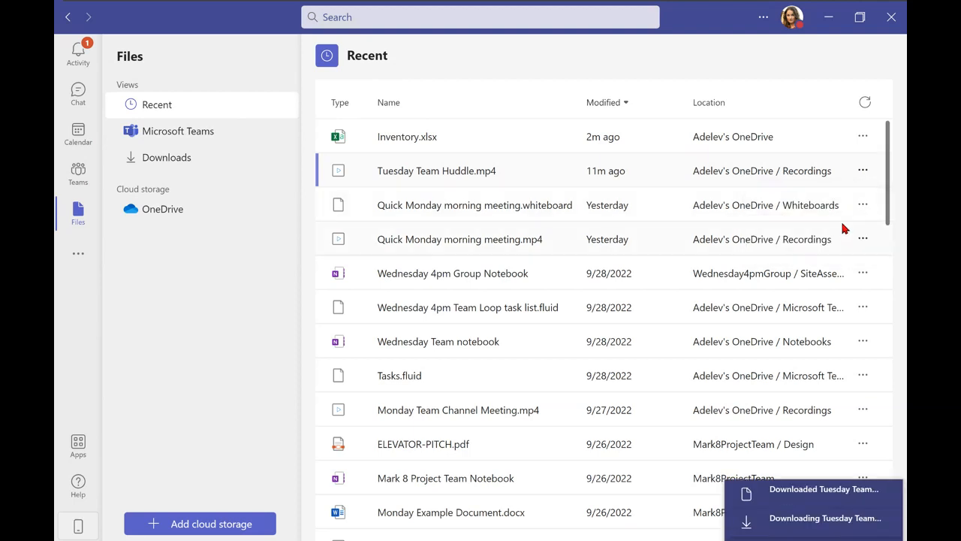
{"action": "left_click", "coordinate": [147, 158]}
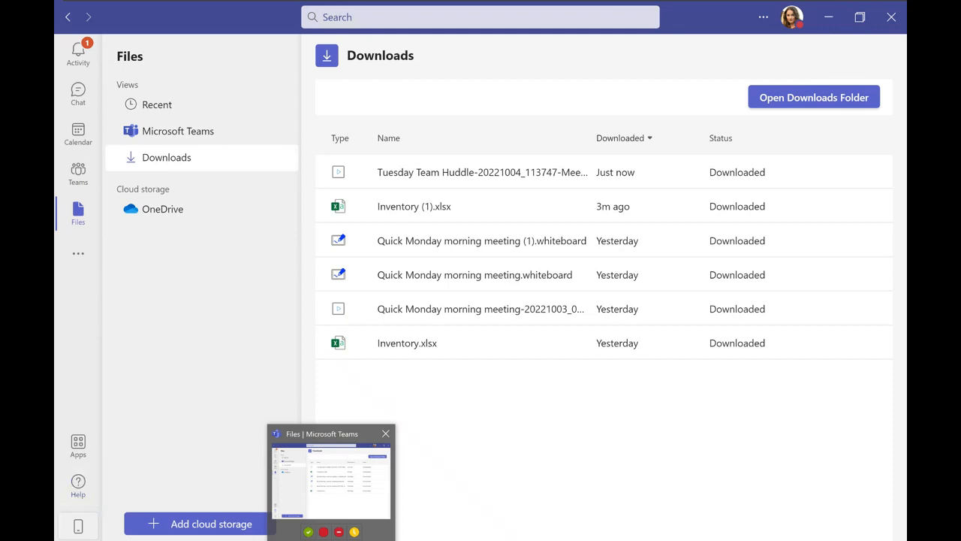
Open the Help topics.
{"action": "left_click", "coordinate": [81, 483]}
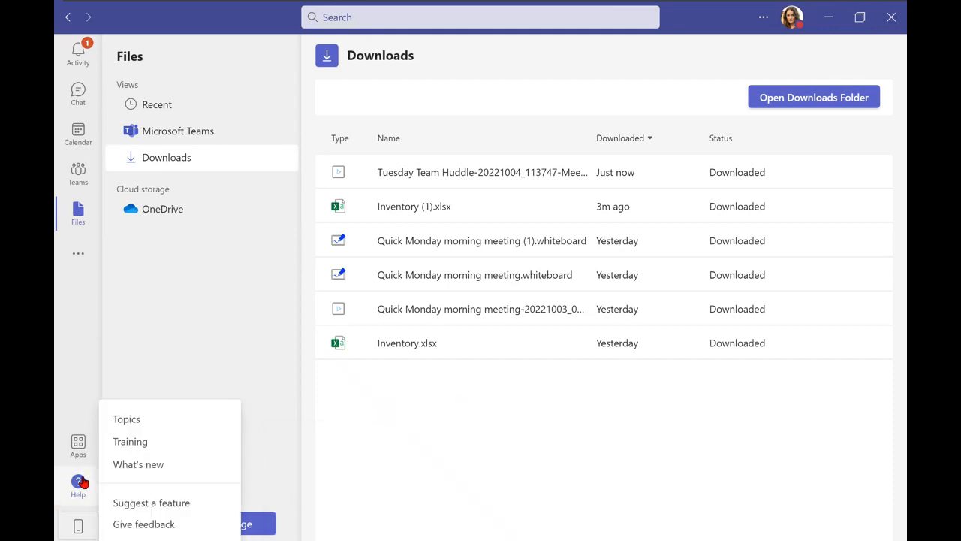
{"action": "left_click", "coordinate": [127, 421]}
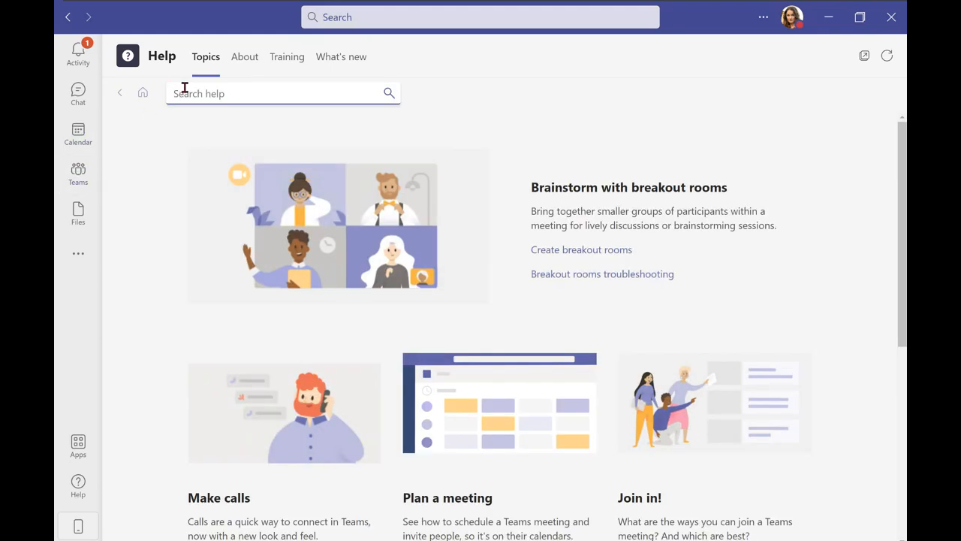
Search the Help topics for "Channels" and look through the explanation and the related articles.
{"action": "type", "text": "Channels"}
{"action": "key", "text": "Return"}
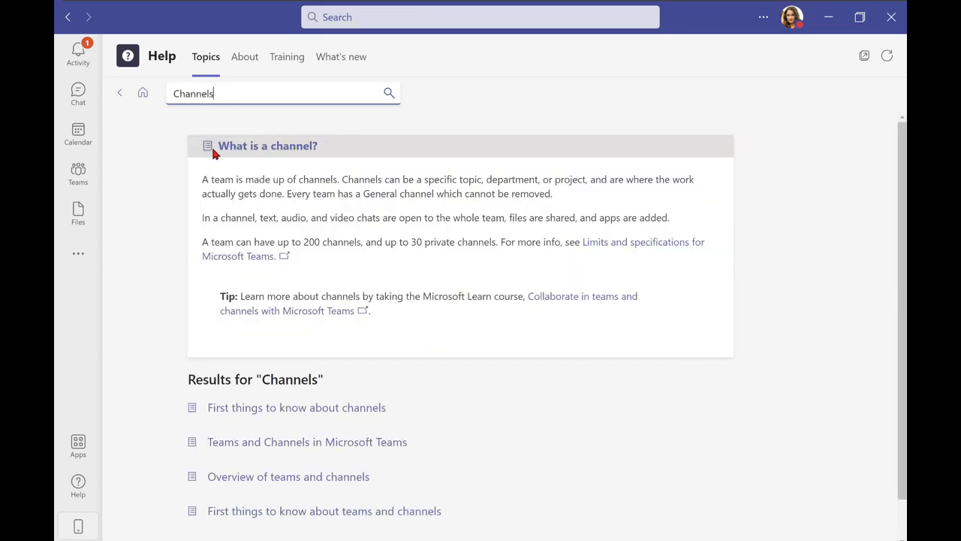
{"action": "scroll", "coordinate": [270, 151], "scroll_direction": "down", "scroll_amount": 1}
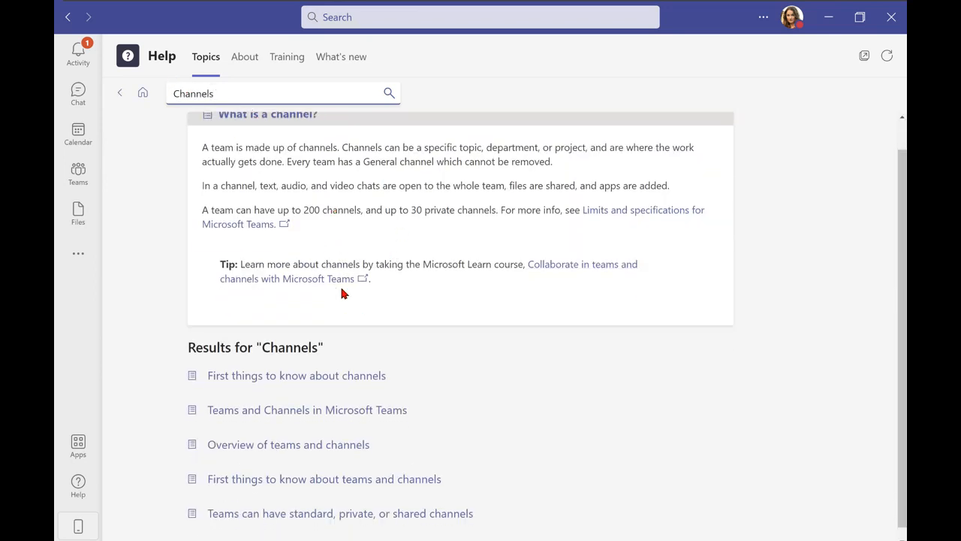
{"action": "scroll", "coordinate": [341, 285], "scroll_direction": "up", "scroll_amount": 1}
{"action": "scroll", "coordinate": [256, 240], "scroll_direction": "down", "scroll_amount": 1}
{"action": "scroll", "coordinate": [333, 168], "scroll_direction": "up", "scroll_amount": 1}
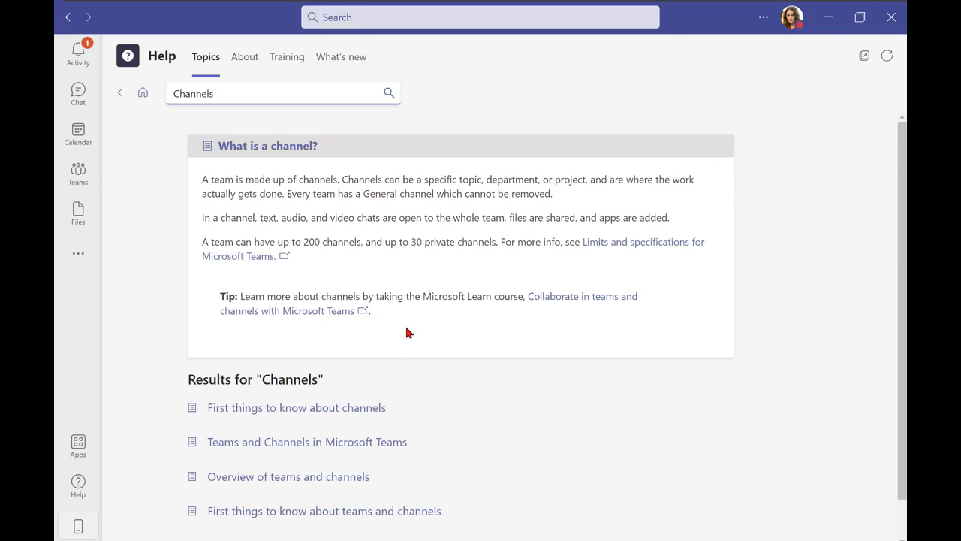
Open the Training section of Help and look through its guides and videos on basics, team setup and channels.
{"action": "left_click", "coordinate": [285, 64]}
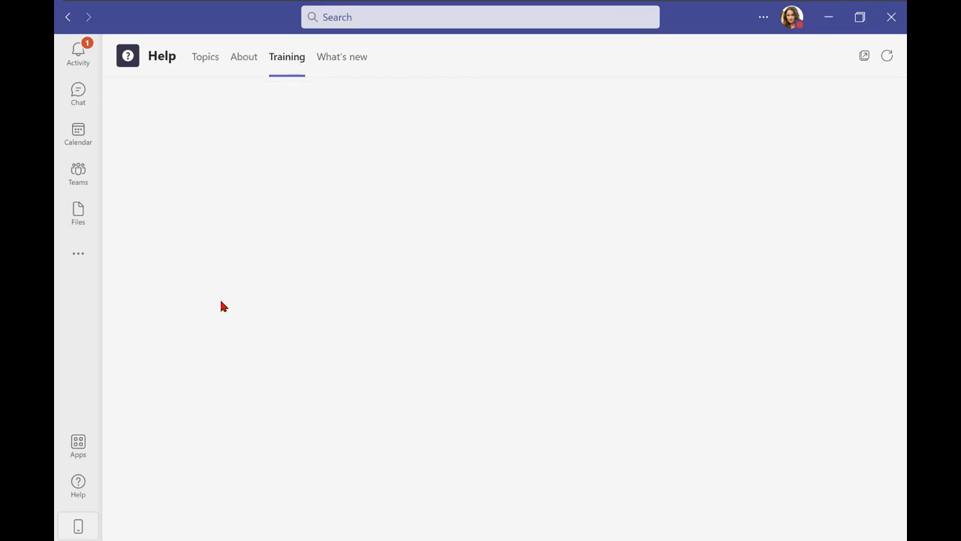
{"action": "left_click", "coordinate": [75, 488]}
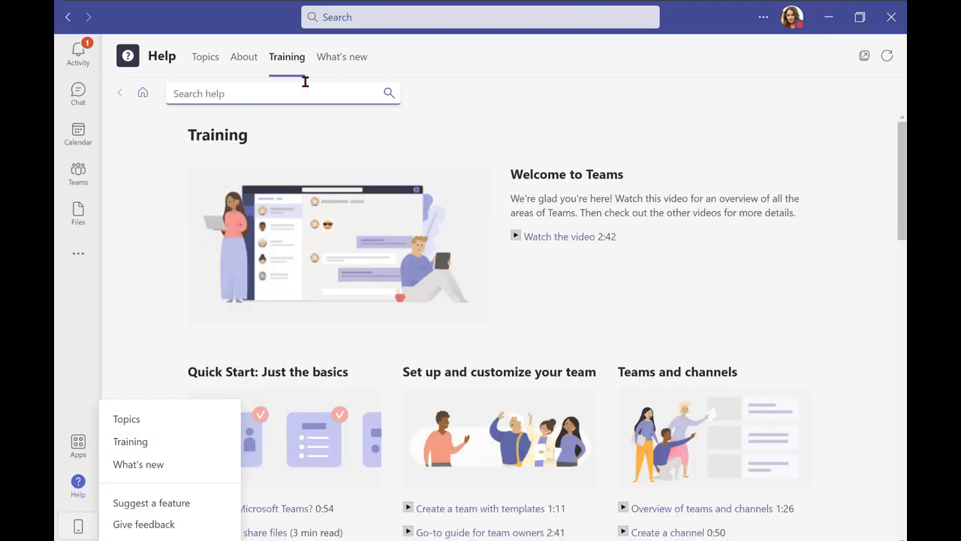
{"action": "left_click", "coordinate": [871, 293]}
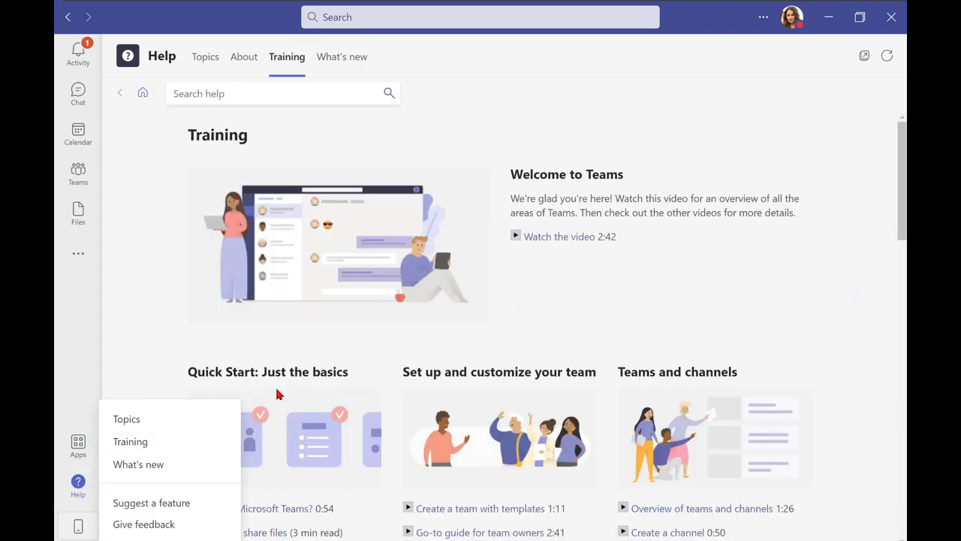
{"action": "left_click", "coordinate": [166, 443]}
{"action": "scroll", "coordinate": [442, 368], "scroll_direction": "down", "scroll_amount": 2}
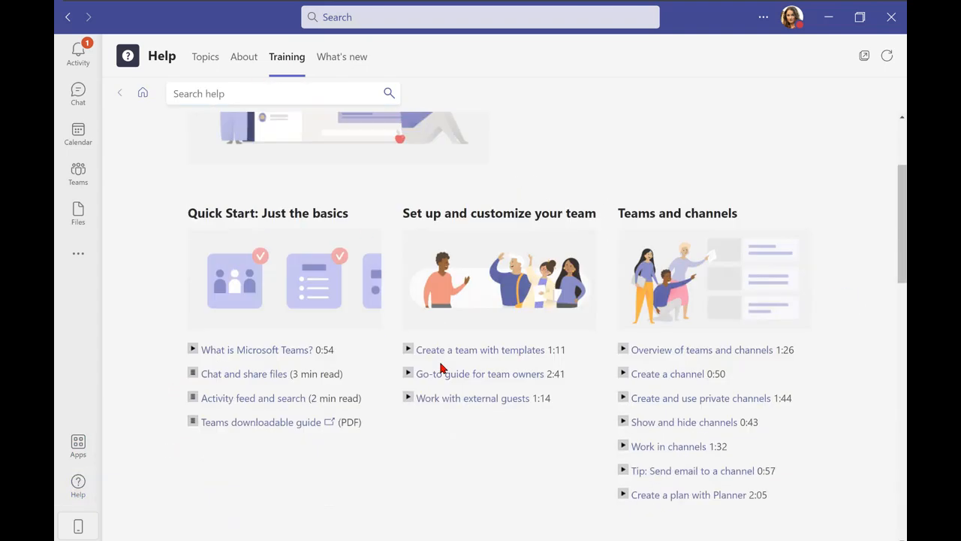
{"action": "scroll", "coordinate": [441, 367], "scroll_direction": "down", "scroll_amount": 1}
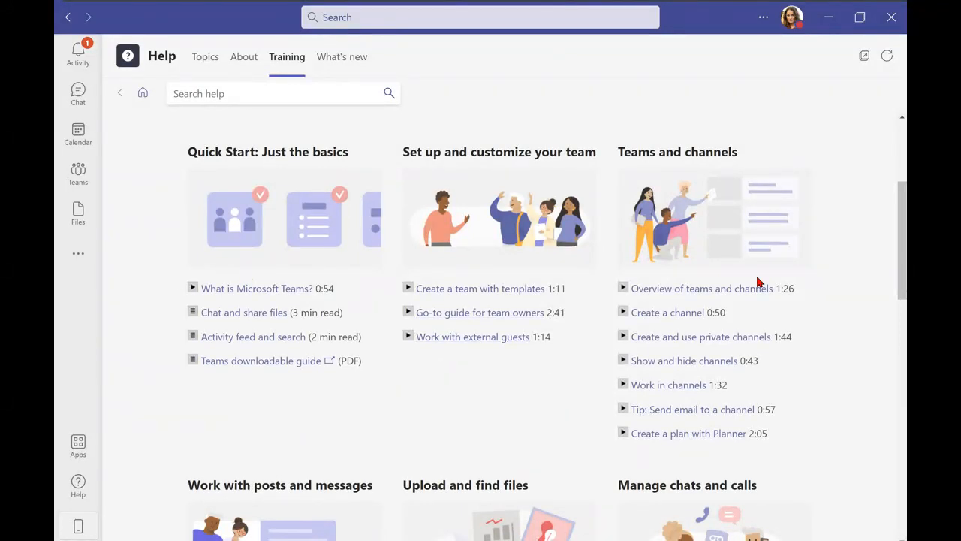
{"action": "scroll", "coordinate": [764, 318], "scroll_direction": "up", "scroll_amount": 3}
{"action": "scroll", "coordinate": [792, 321], "scroll_direction": "down", "scroll_amount": 1}
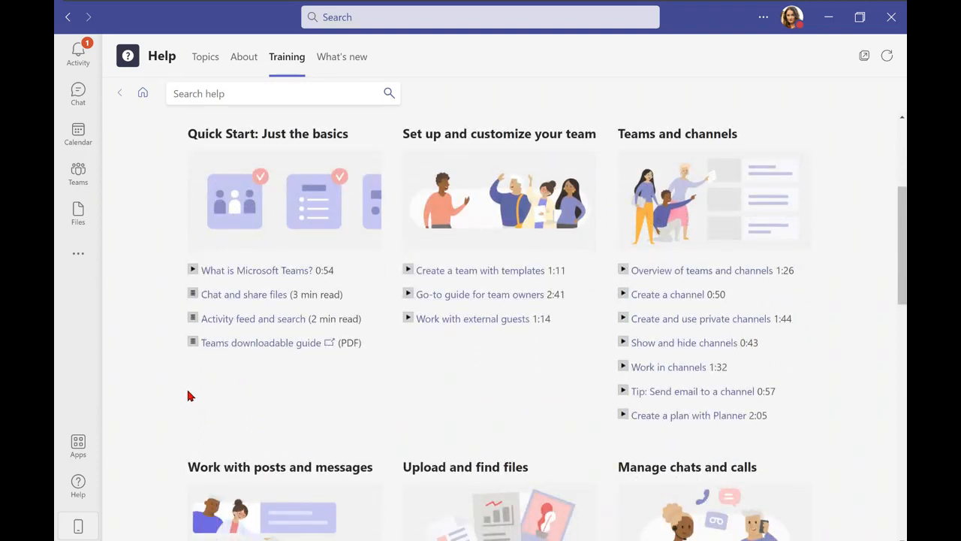
Display the Help options for suggesting a feature and giving feedback.
{"action": "left_click", "coordinate": [73, 483]}
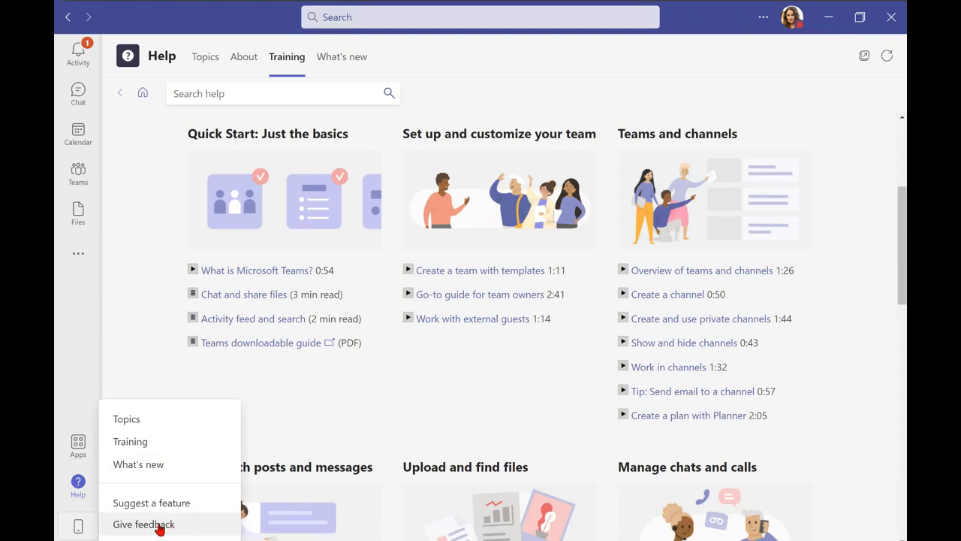
{"action": "mouse_move", "coordinate": [323, 4]}
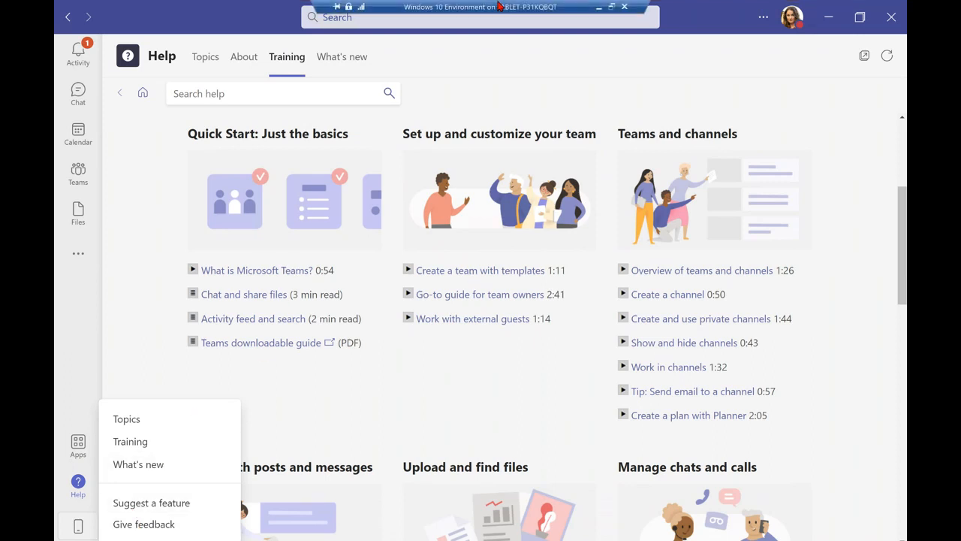